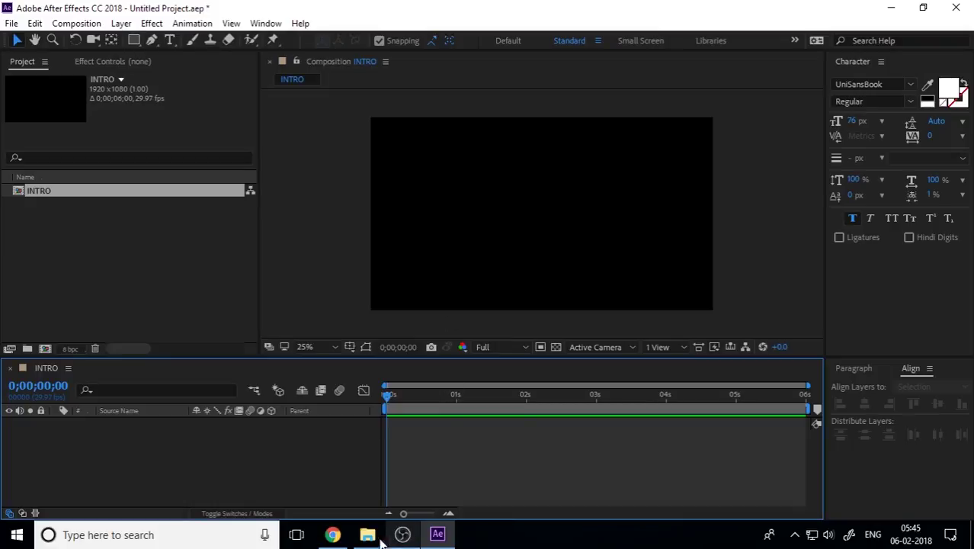
From the 'plexus after effects' Google results, open Rowbyte's 'Introducing Plexus 3' article.
{"action": "left_click", "coordinate": [346, 538]}
{"action": "left_click", "coordinate": [191, 296]}
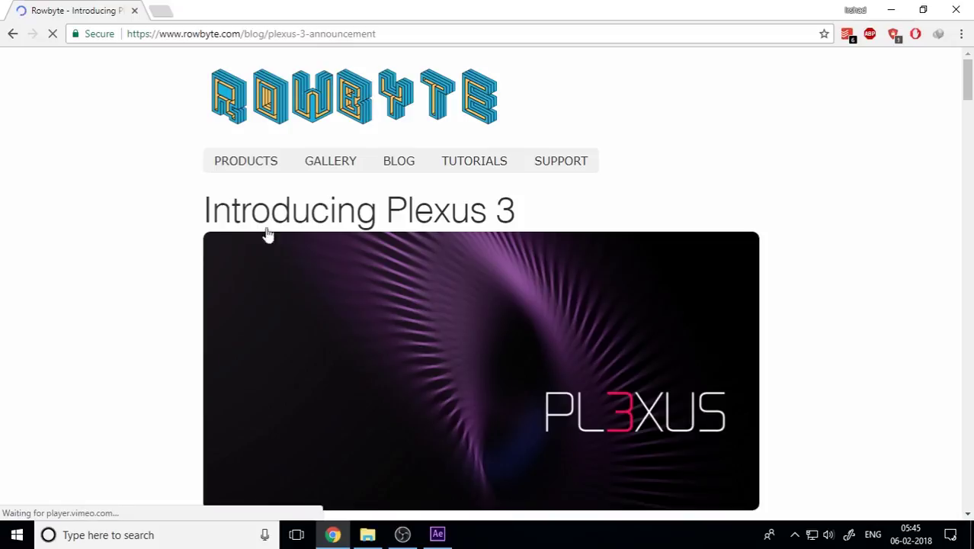
Navigate Rowbyte's site to the Plexus product page's download section.
{"action": "left_click", "coordinate": [256, 163]}
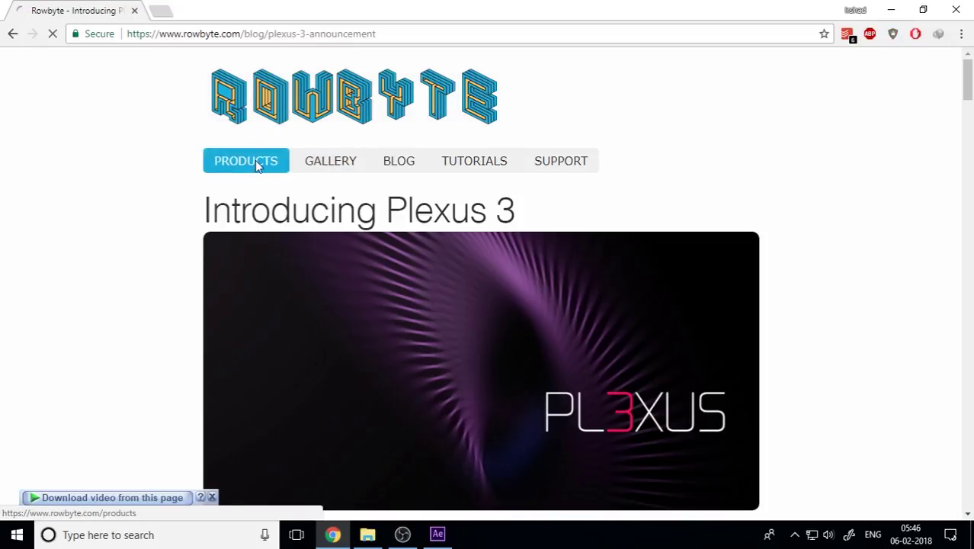
{"action": "left_click", "coordinate": [464, 311]}
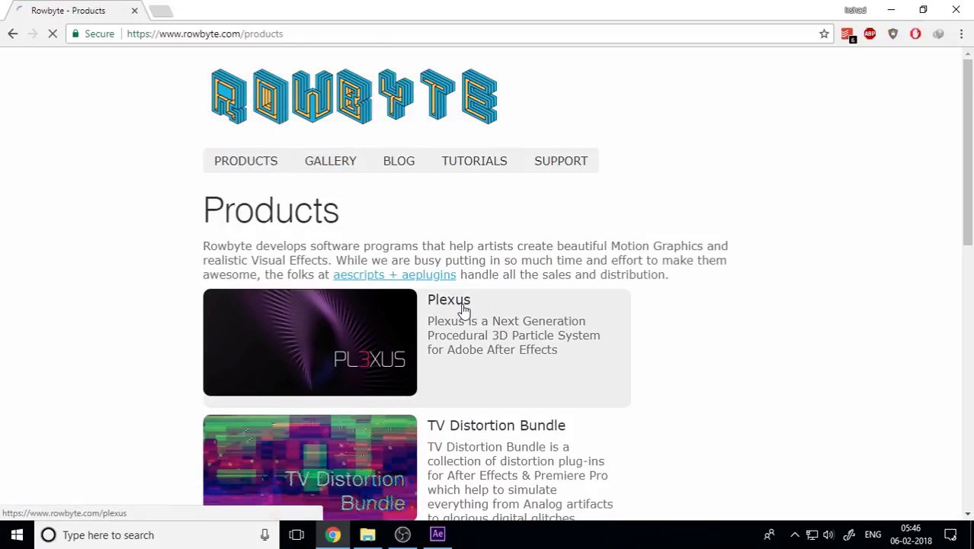
{"action": "scroll", "coordinate": [463, 311], "scroll_direction": "down", "scroll_amount": 4}
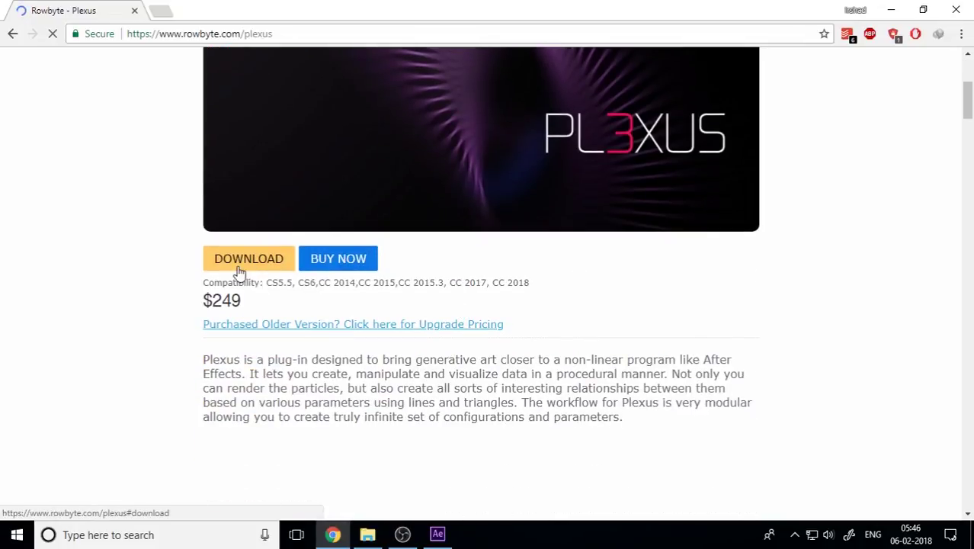
{"action": "left_click", "coordinate": [276, 264]}
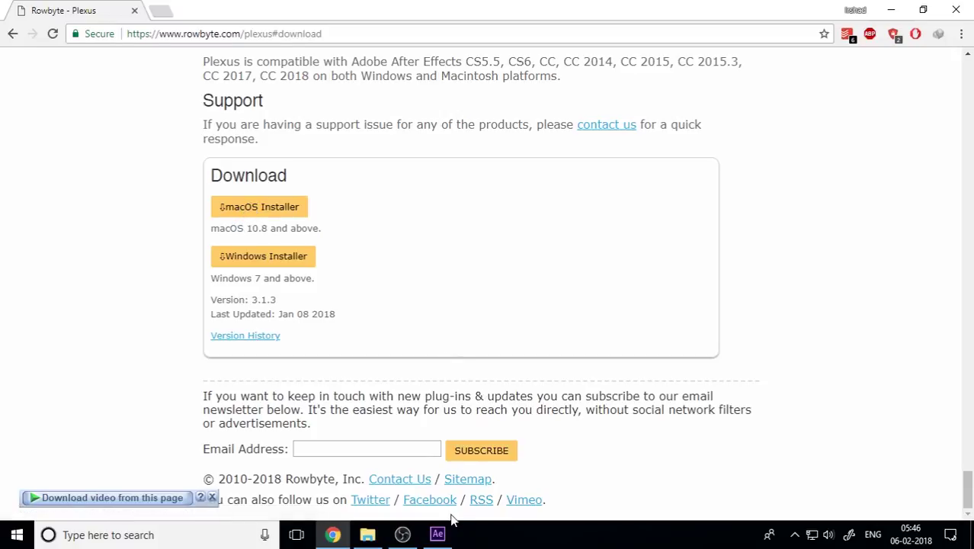
In After Effects, add a new yellow solid layer named TEST to INTRO.
{"action": "left_click", "coordinate": [438, 534]}
{"action": "left_click", "coordinate": [124, 24]}
{"action": "mouse_move", "coordinate": [133, 40]}
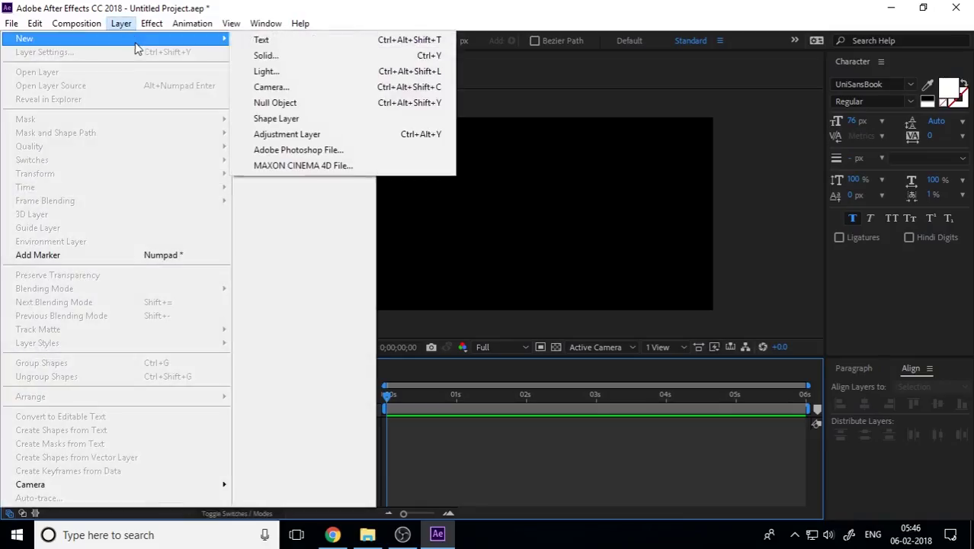
{"action": "left_click", "coordinate": [350, 58]}
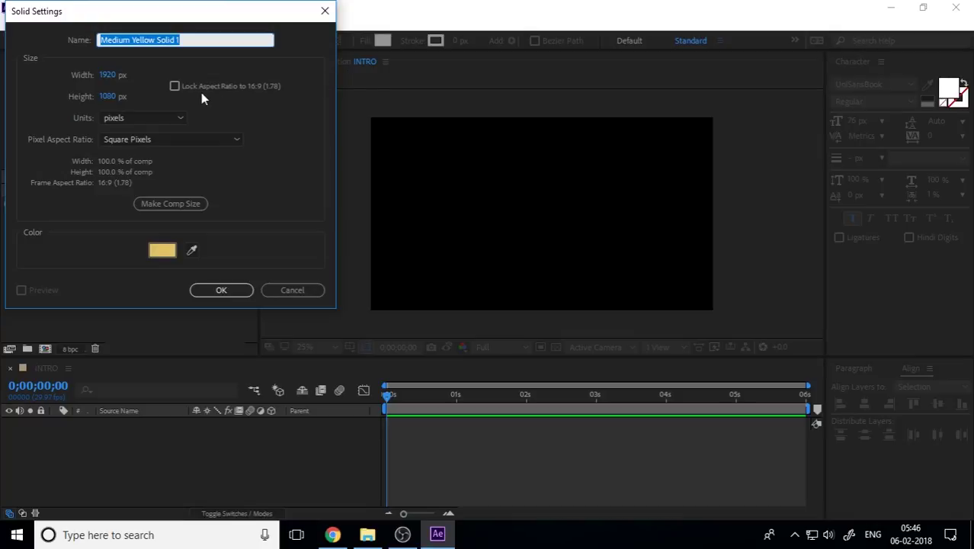
{"action": "type", "text": "TEST"}
{"action": "key", "text": "Return"}
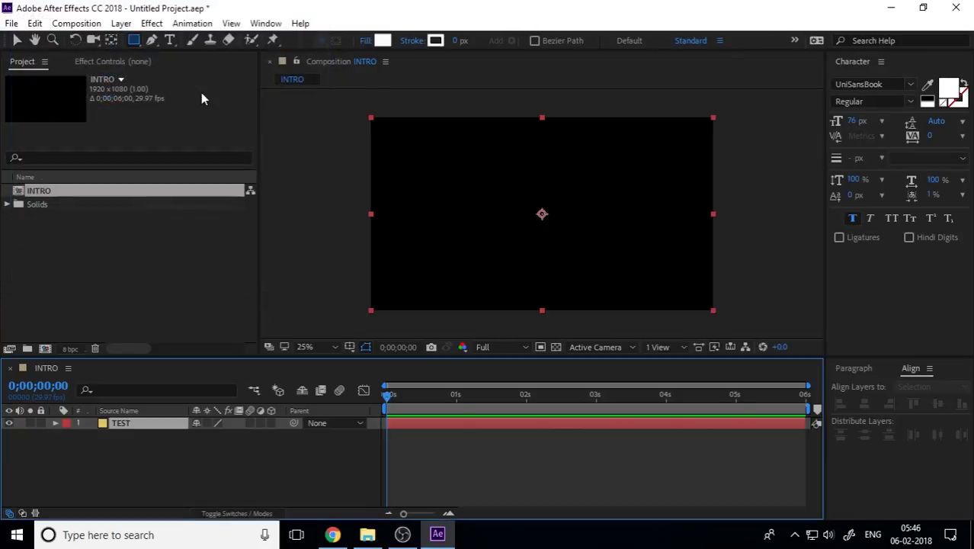
Draw the first closed five-point Pen mask on the TEST layer.
{"action": "left_click", "coordinate": [136, 438]}
{"action": "left_click", "coordinate": [134, 422]}
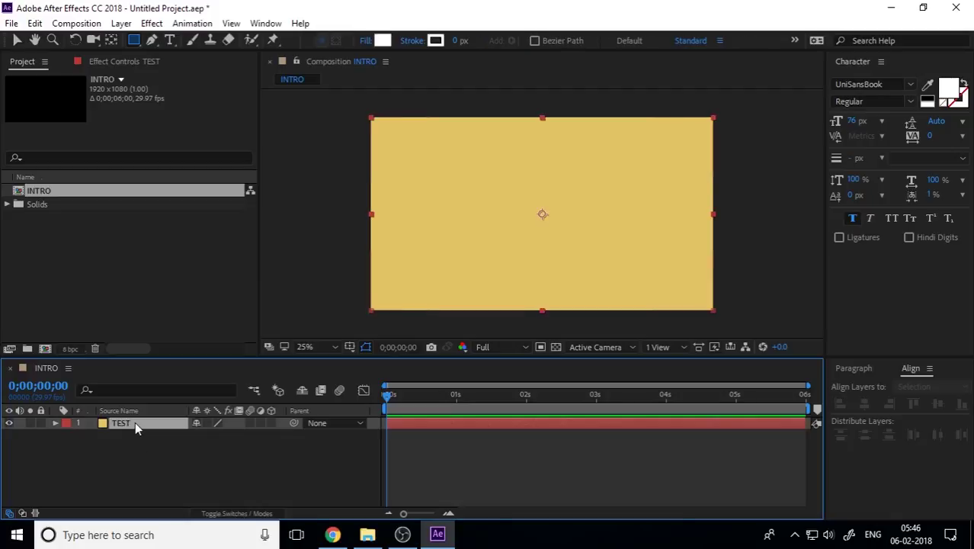
{"action": "left_click", "coordinate": [151, 40]}
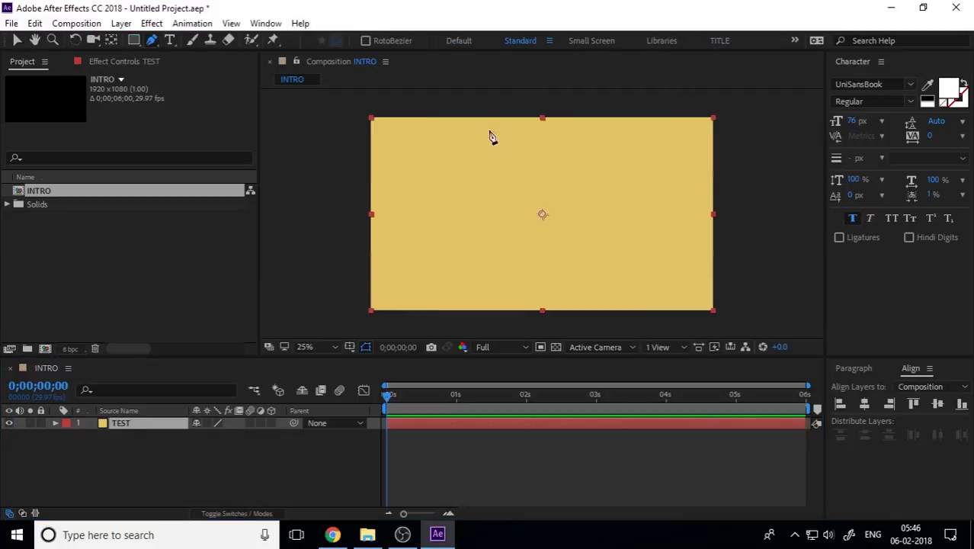
{"action": "left_click", "coordinate": [426, 168]}
{"action": "left_click", "coordinate": [413, 254]}
{"action": "left_click", "coordinate": [497, 232]}
{"action": "left_click", "coordinate": [452, 216]}
{"action": "left_click", "coordinate": [470, 175]}
{"action": "left_click", "coordinate": [425, 168]}
Draw a second closed five-point mask to the right of the first.
{"action": "left_click", "coordinate": [601, 189]}
{"action": "left_click", "coordinate": [575, 258]}
{"action": "left_click", "coordinate": [640, 261]}
{"action": "left_click", "coordinate": [621, 237]}
{"action": "left_click", "coordinate": [644, 208]}
{"action": "left_click", "coordinate": [603, 191]}
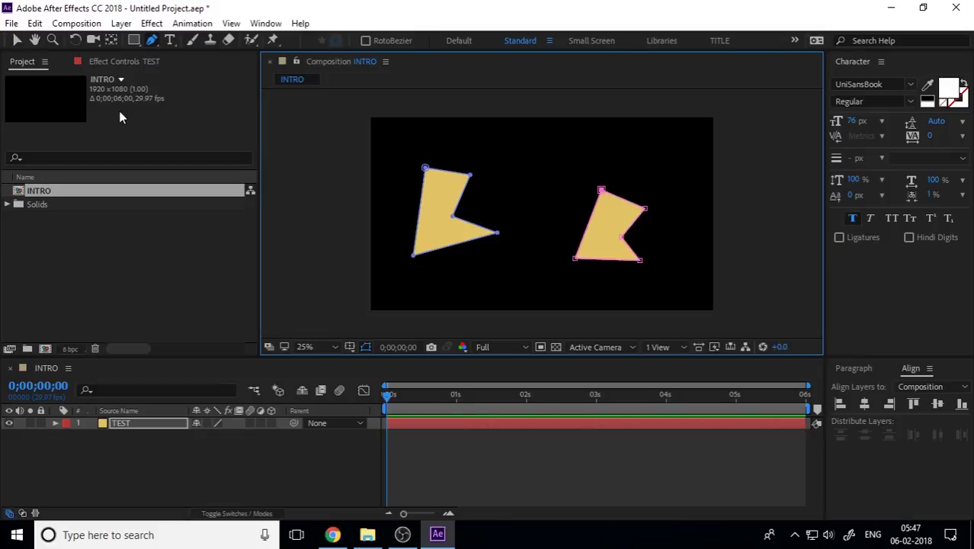
Move Mask 2 against Mask 1, then shift both masks toward the comp centre.
{"action": "left_click", "coordinate": [54, 423]}
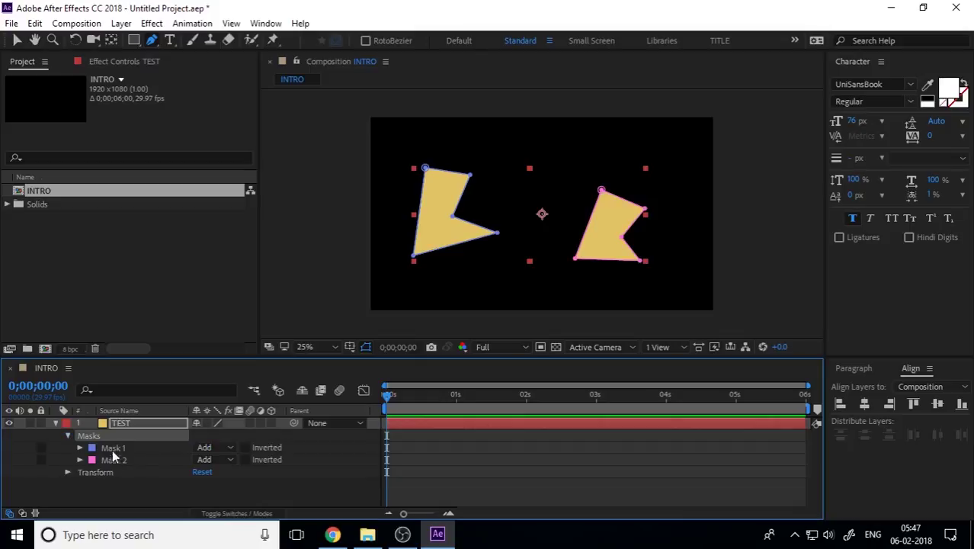
{"action": "left_click", "coordinate": [16, 41]}
{"action": "left_click", "coordinate": [365, 347]}
{"action": "left_click", "coordinate": [366, 347]}
{"action": "left_click", "coordinate": [604, 191]}
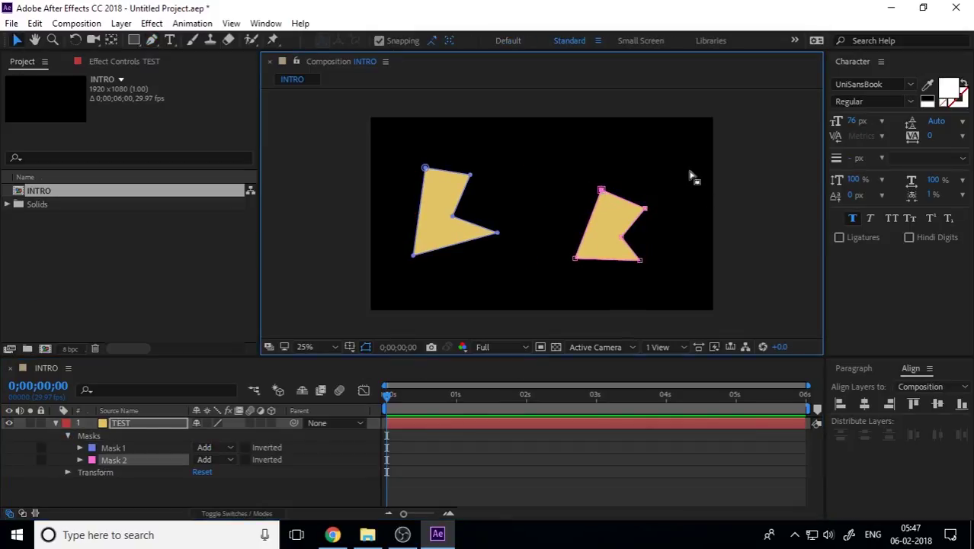
{"action": "left_click", "coordinate": [631, 221]}
{"action": "left_click", "coordinate": [604, 192]}
{"action": "left_click_drag", "start_coordinate": [644, 221], "coordinate": [542, 177]}
{"action": "left_click_drag", "start_coordinate": [375, 136], "coordinate": [590, 304]}
{"action": "left_click_drag", "start_coordinate": [449, 229], "coordinate": [510, 244]}
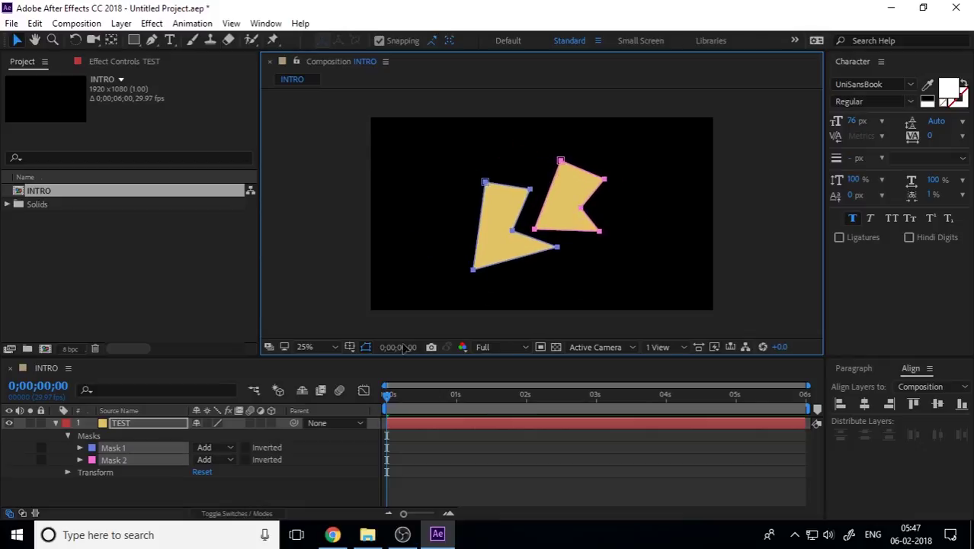
{"action": "left_click", "coordinate": [182, 485]}
{"action": "left_click", "coordinate": [133, 425]}
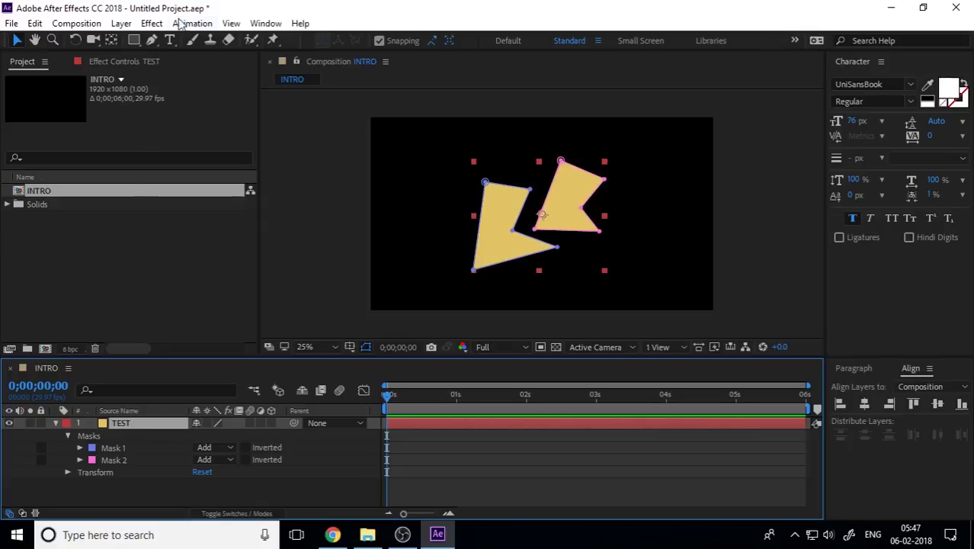
Apply Rowbyte Plexus to TEST and add the mask Paths as its geometry.
{"action": "left_click", "coordinate": [152, 23]}
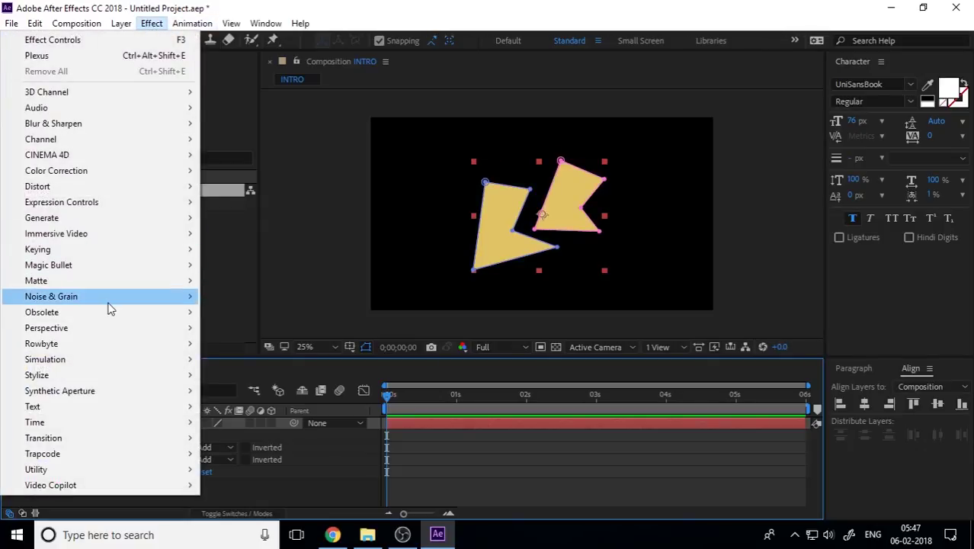
{"action": "mouse_move", "coordinate": [99, 345]}
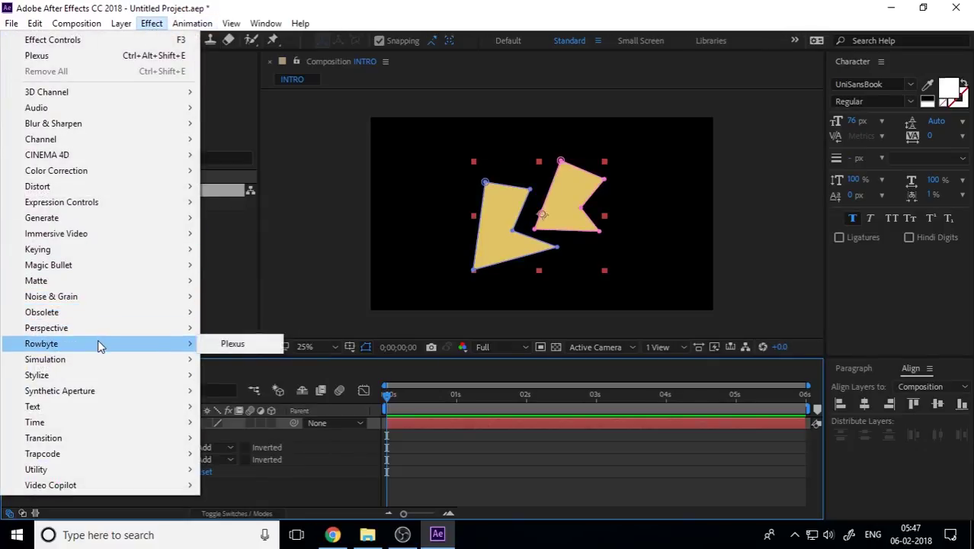
{"action": "left_click", "coordinate": [238, 344]}
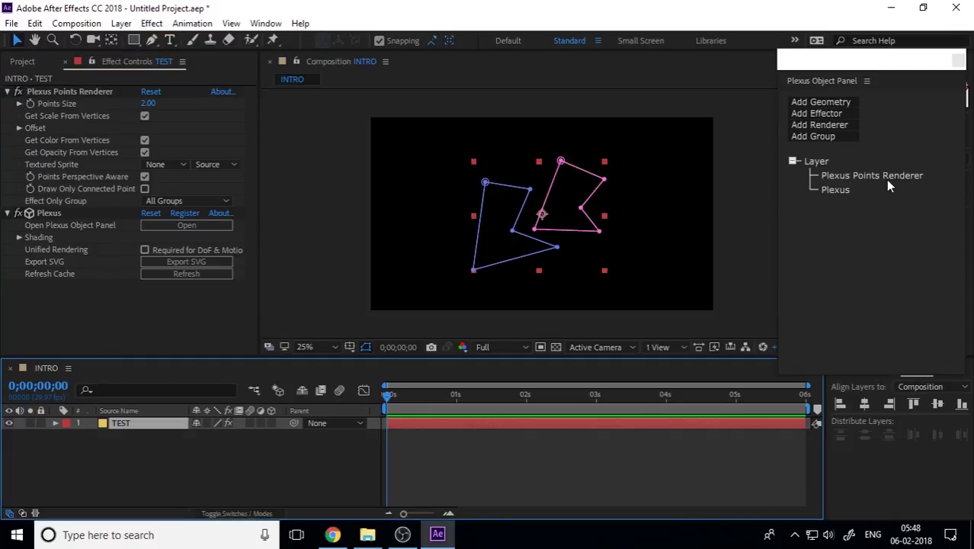
{"action": "left_click", "coordinate": [836, 105]}
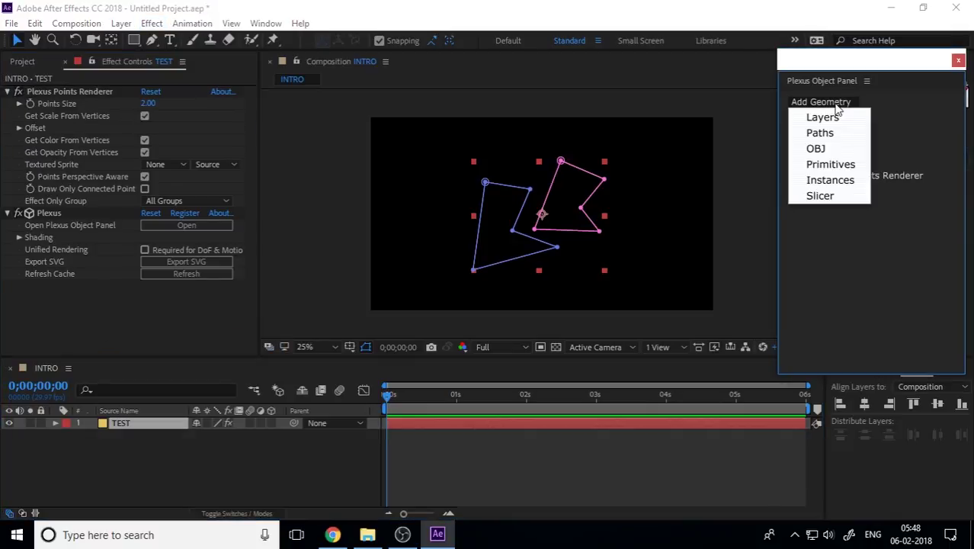
{"action": "left_click", "coordinate": [830, 133]}
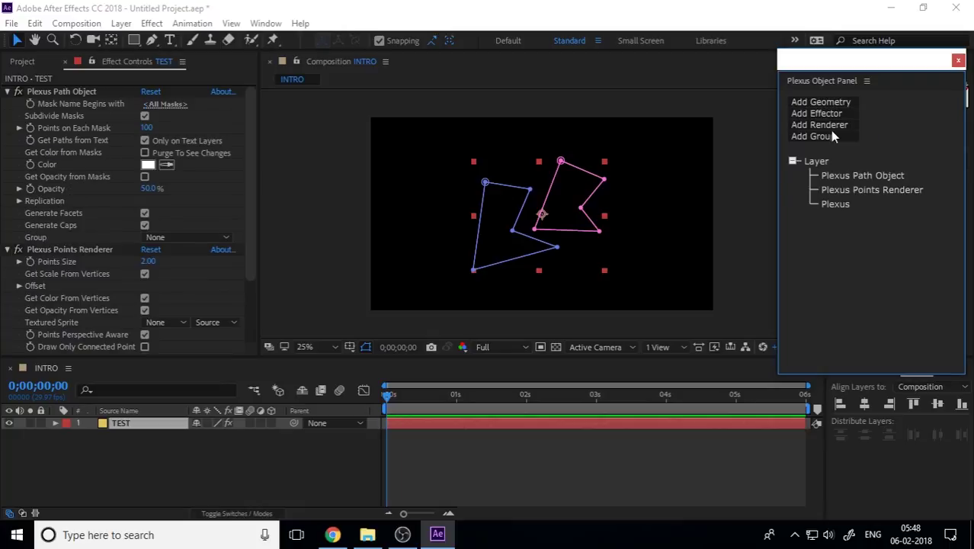
Set the Plexus Points Renderer's Points Size to 3.
{"action": "left_click", "coordinate": [743, 225]}
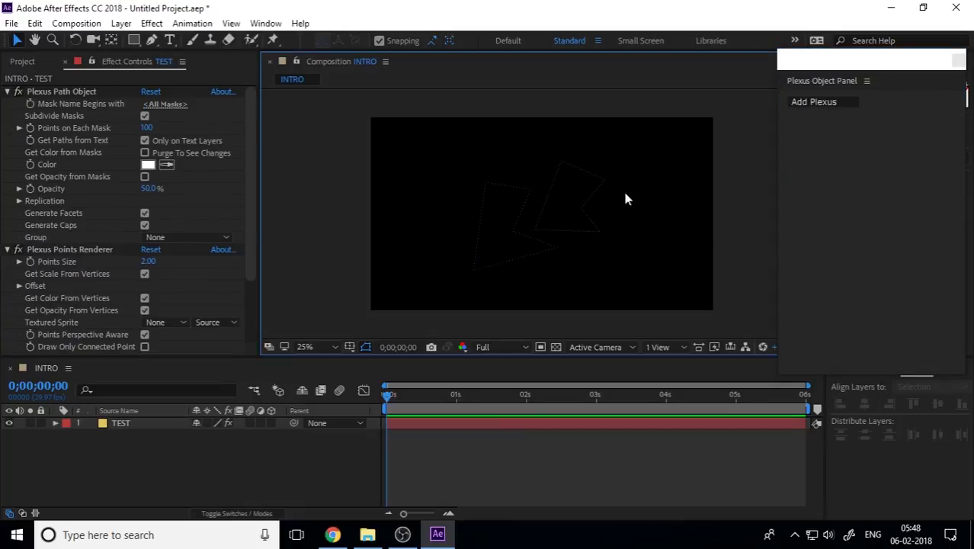
{"action": "scroll", "coordinate": [577, 189], "scroll_direction": "up", "scroll_amount": 5}
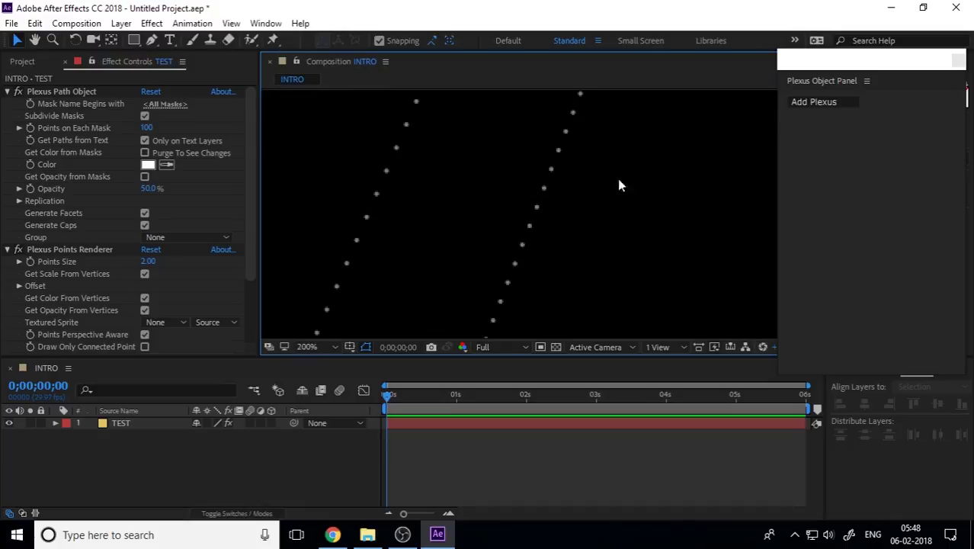
{"action": "left_click", "coordinate": [142, 428]}
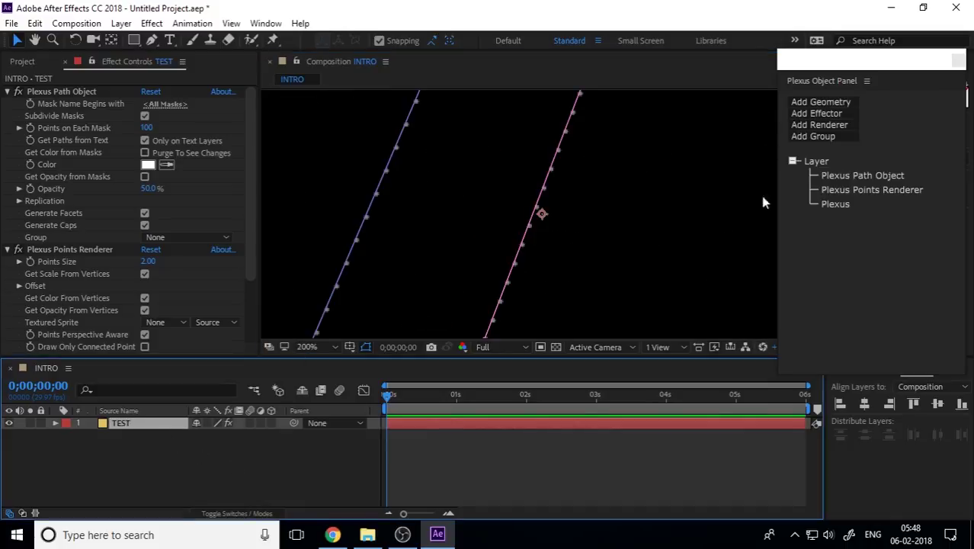
{"action": "left_click", "coordinate": [872, 193]}
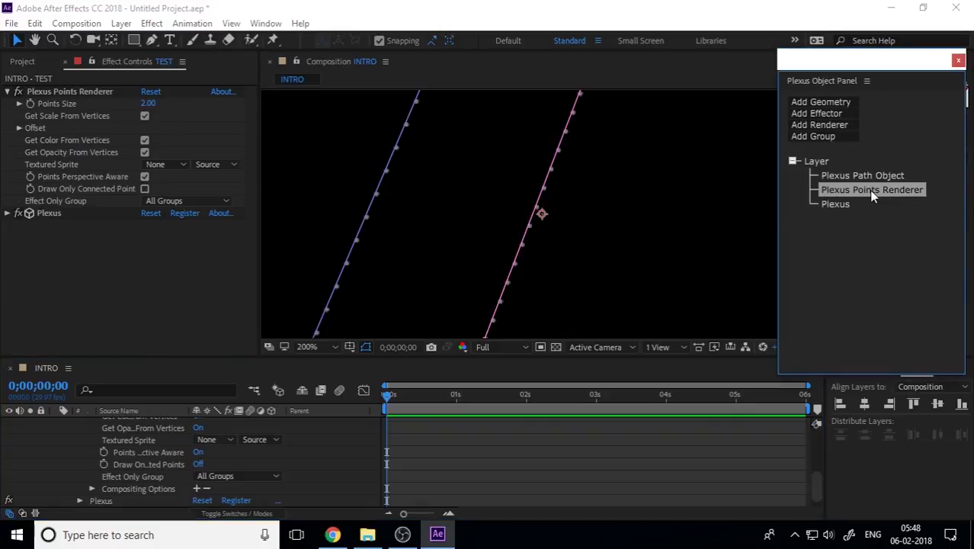
{"action": "left_click_drag", "start_coordinate": [148, 106], "coordinate": [454, 196]}
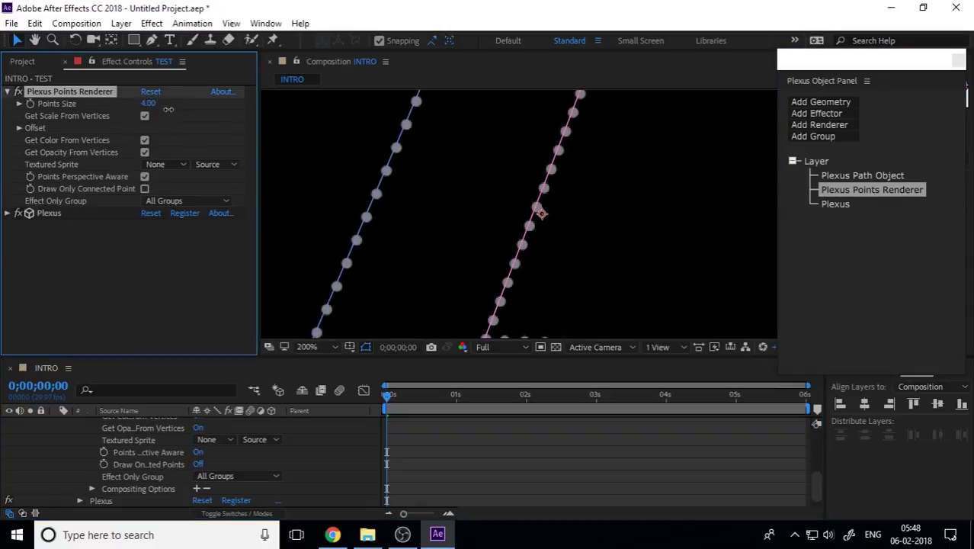
{"action": "type", "text": "3"}
{"action": "key", "text": "Return"}
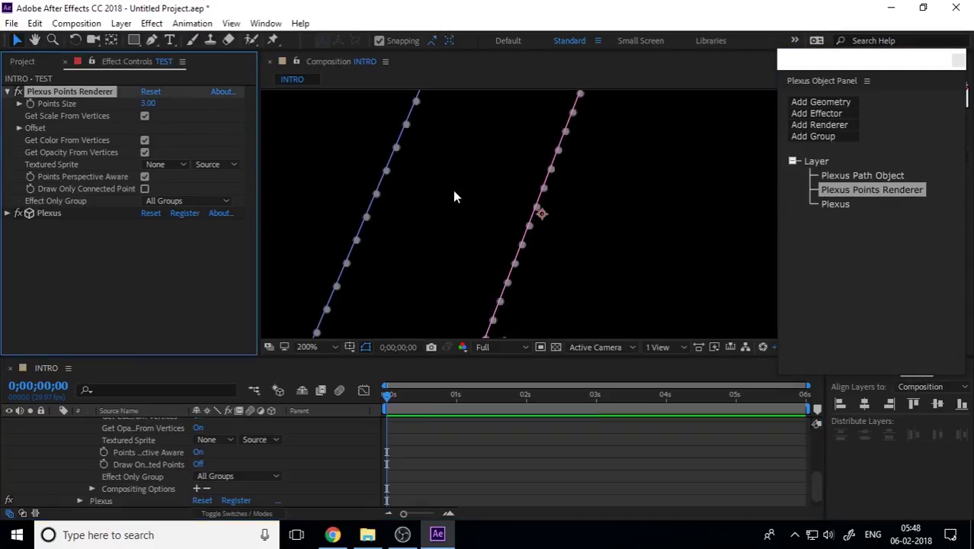
Raise the Plexus Path Object's opacity to 100%.
{"action": "left_click", "coordinate": [866, 177]}
{"action": "left_click_drag", "start_coordinate": [150, 188], "coordinate": [217, 196]}
{"action": "scroll", "coordinate": [523, 221], "scroll_direction": "down", "scroll_amount": 4}
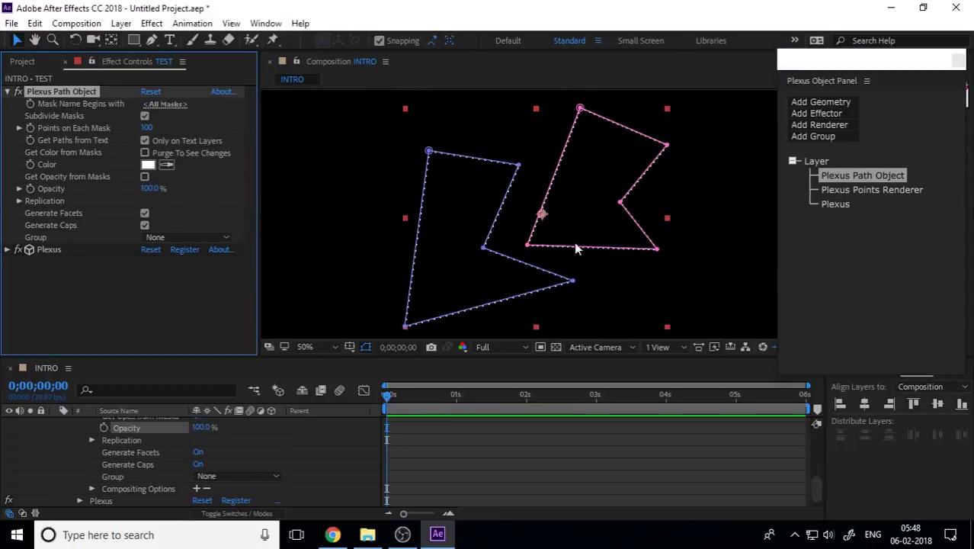
{"action": "left_click", "coordinate": [845, 125]}
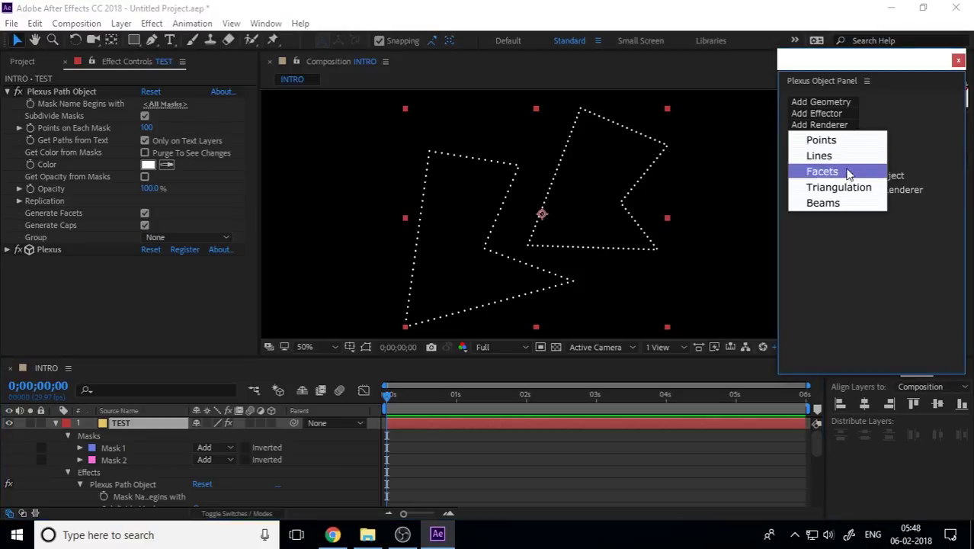
{"action": "left_click", "coordinate": [847, 170]}
{"action": "scroll", "coordinate": [534, 252], "scroll_direction": "up", "scroll_amount": 2}
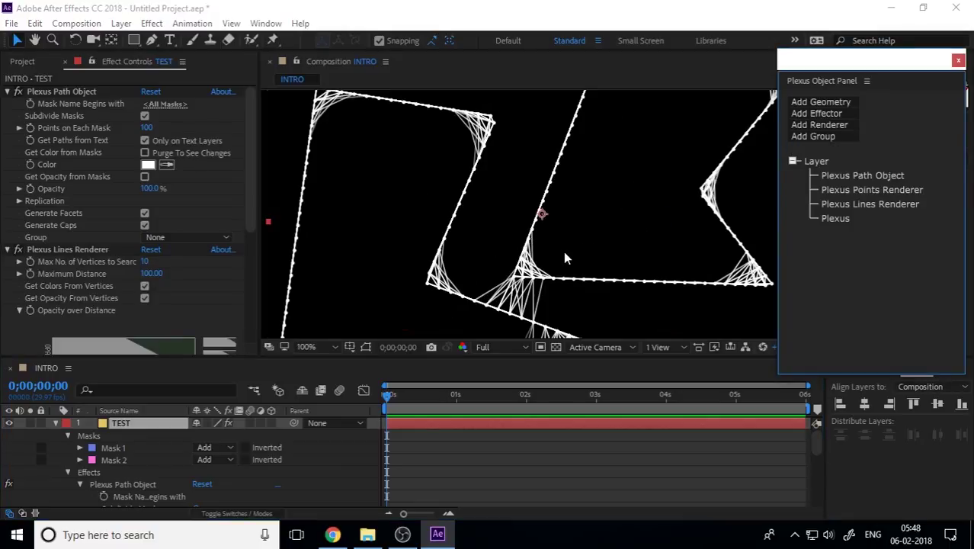
{"action": "scroll", "coordinate": [570, 246], "scroll_direction": "down", "scroll_amount": 2}
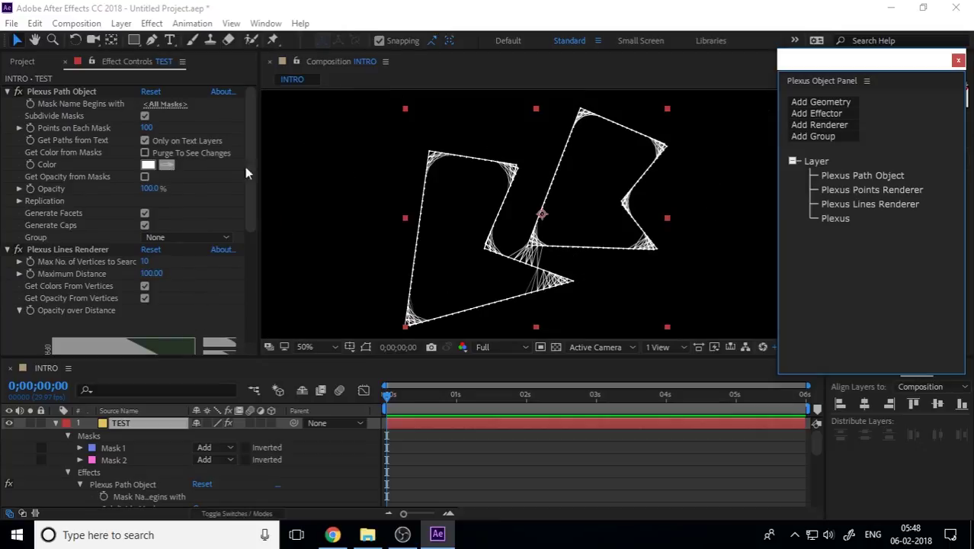
Add a Plexus Noise Effector and scrub its Noise Amplitude upward to test distortion.
{"action": "left_click", "coordinate": [827, 115]}
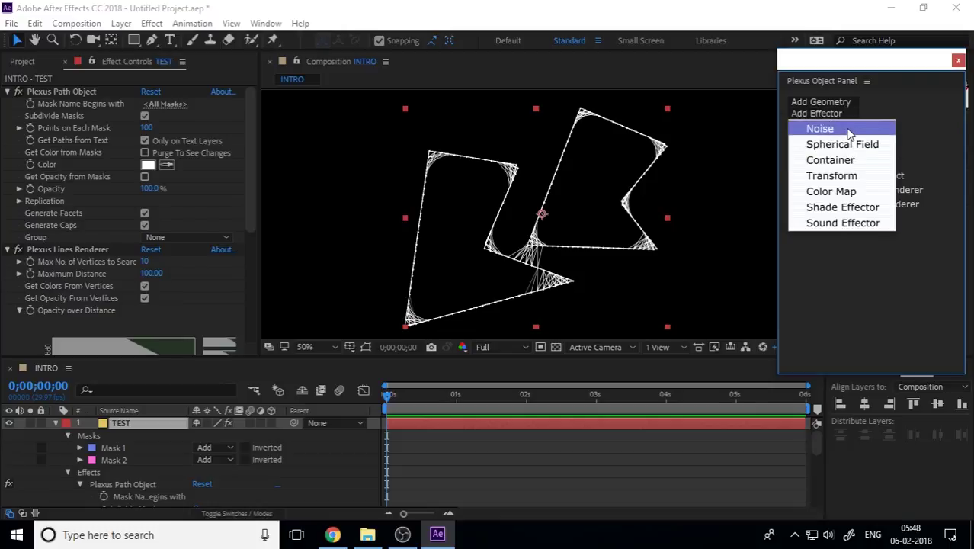
{"action": "left_click", "coordinate": [830, 130]}
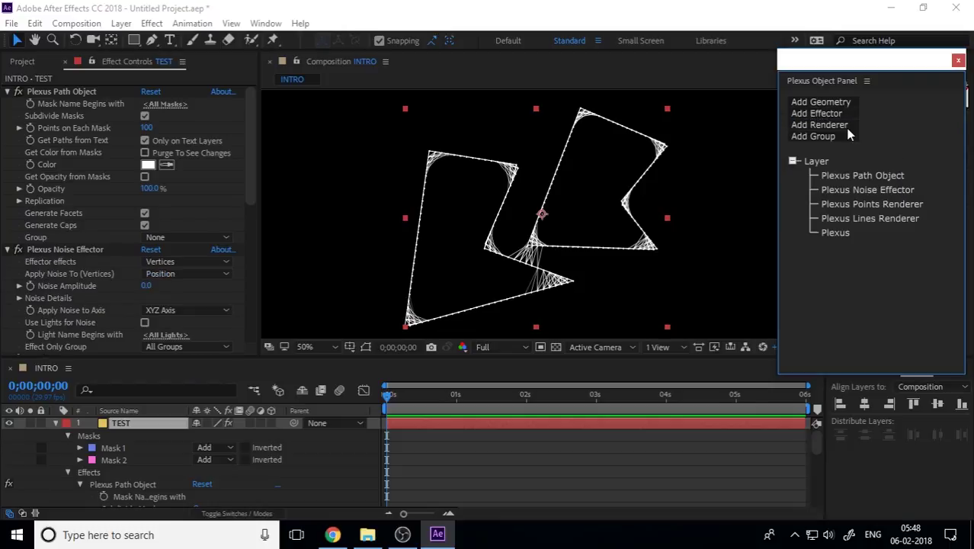
{"action": "left_click", "coordinate": [868, 190]}
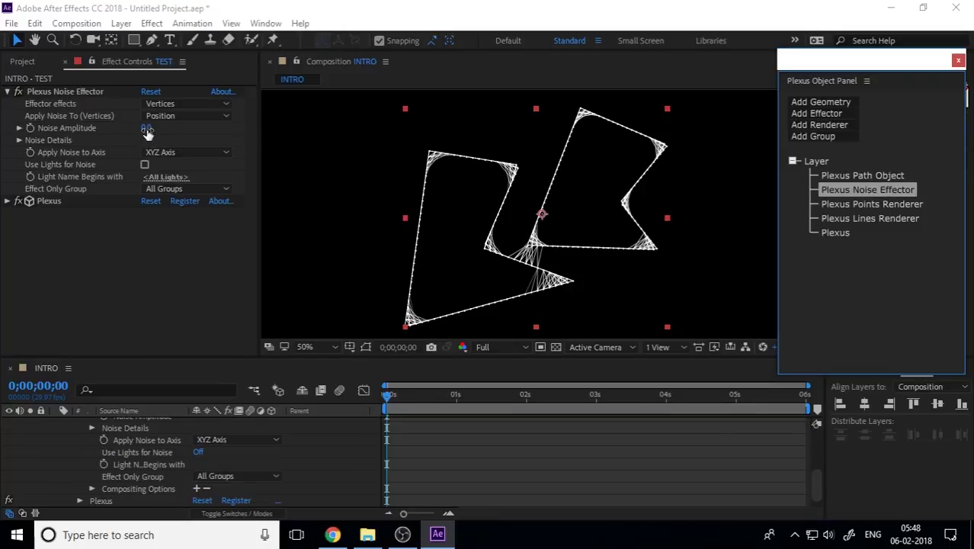
{"action": "left_click_drag", "start_coordinate": [147, 131], "coordinate": [251, 241]}
Set the Plexus Lines Renderer's Line Thickness to 0.50.
{"action": "left_click", "coordinate": [872, 204]}
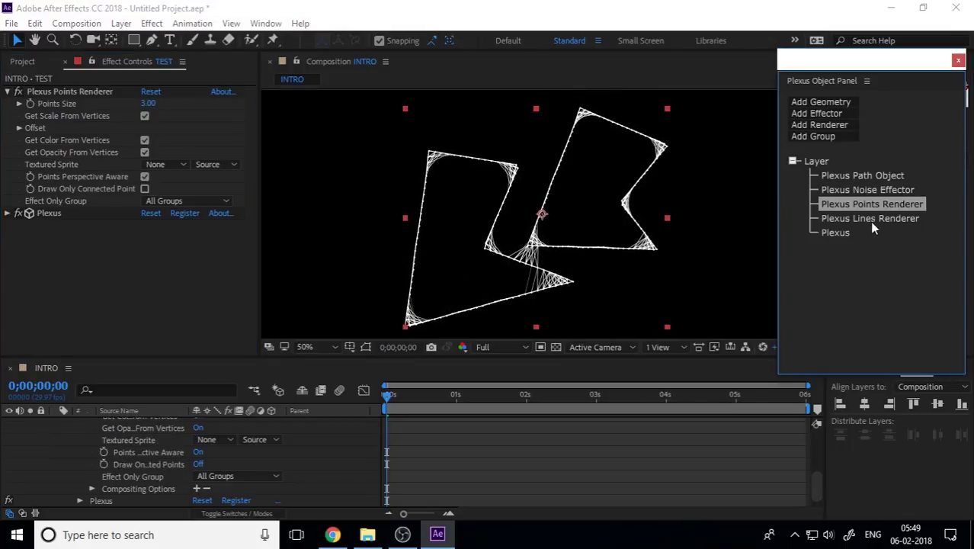
{"action": "left_click", "coordinate": [869, 220]}
{"action": "left_click", "coordinate": [148, 197]}
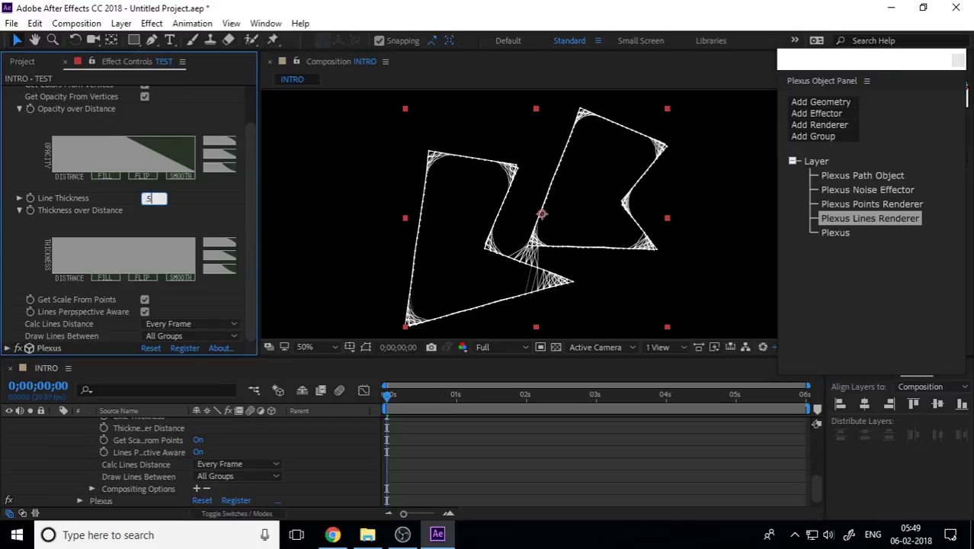
{"action": "type", "text": ".5"}
{"action": "key", "text": "Return"}
Reduce the Path Object's Points on Each Mask from 100 to 29.
{"action": "left_click", "coordinate": [868, 204]}
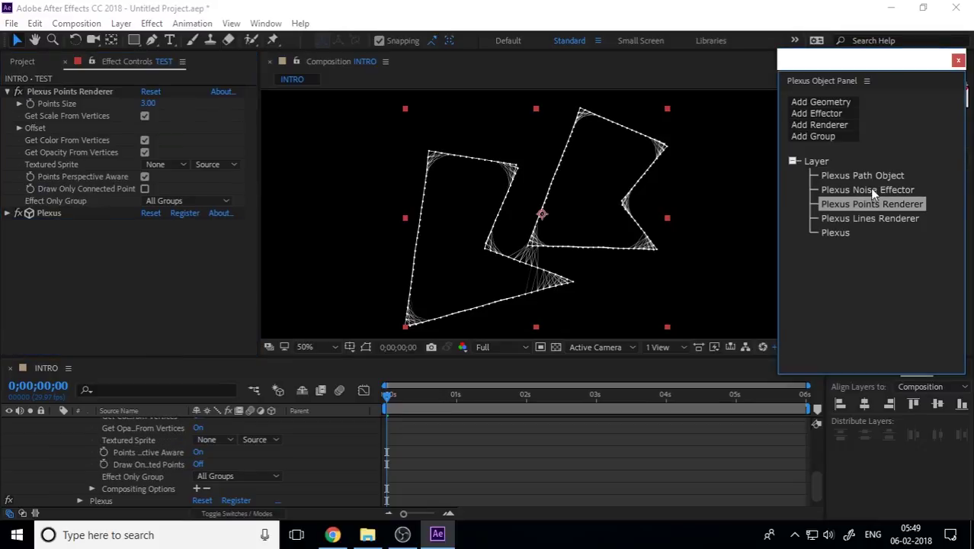
{"action": "left_click", "coordinate": [870, 190]}
{"action": "left_click", "coordinate": [870, 177]}
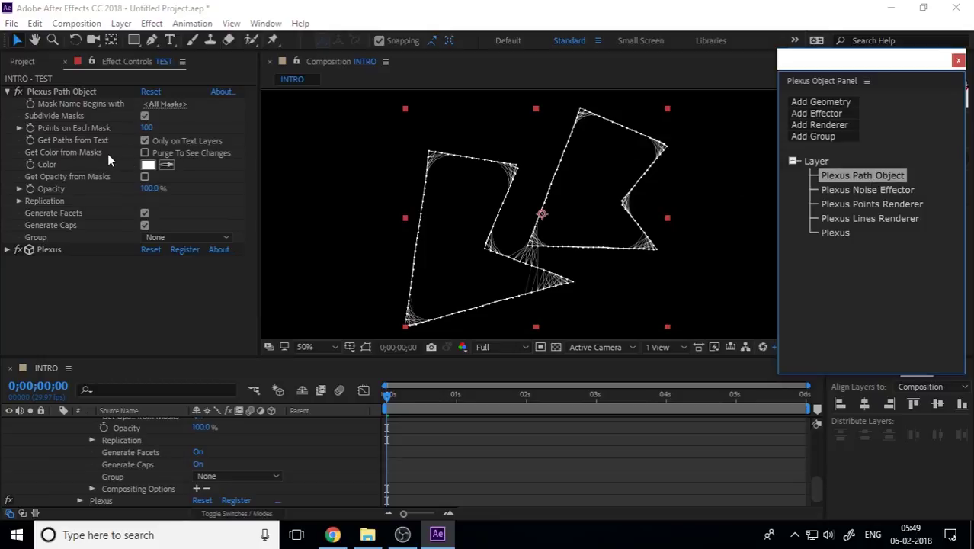
{"action": "left_click_drag", "start_coordinate": [146, 129], "coordinate": [96, 128]}
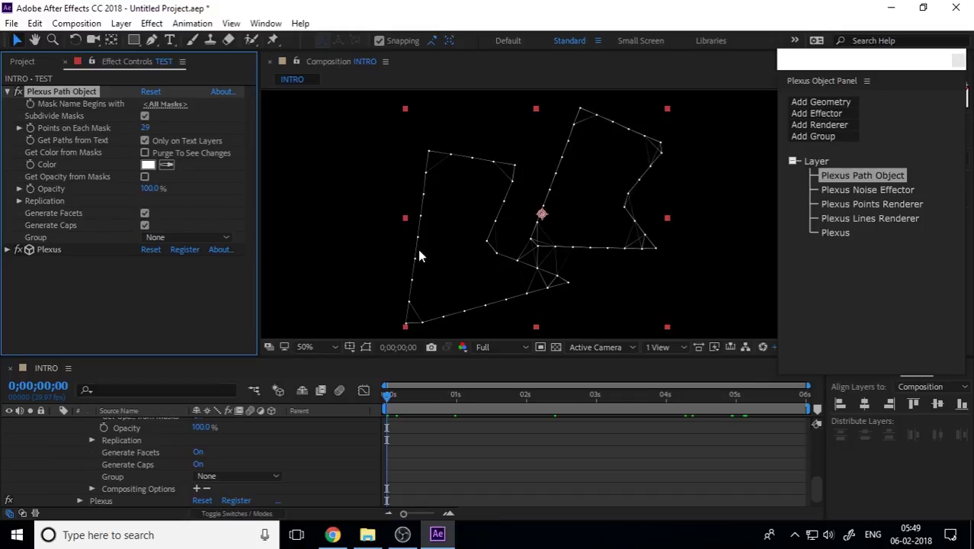
Raise the Noise Effector's Noise Amplitude to 332 to scatter the points.
{"action": "left_click", "coordinate": [871, 193]}
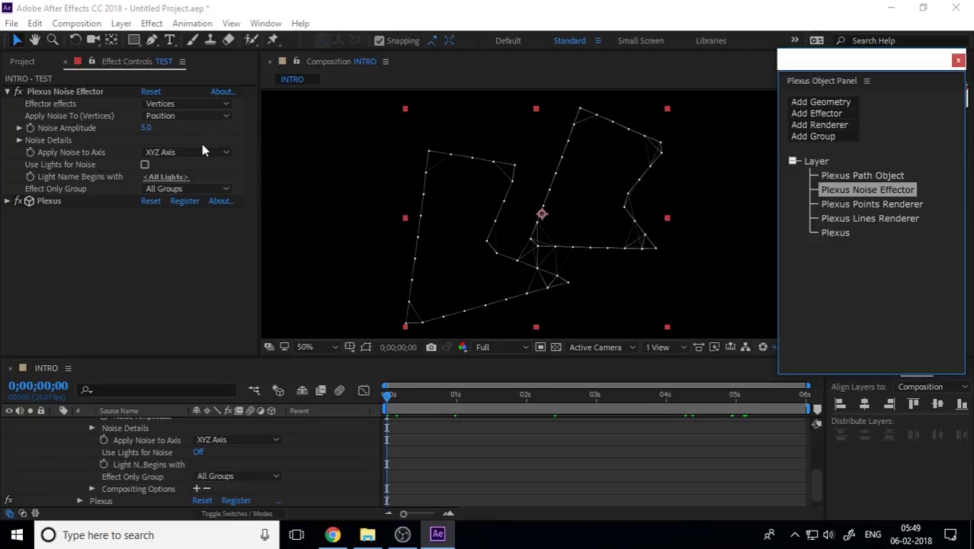
{"action": "left_click_drag", "start_coordinate": [149, 129], "coordinate": [399, 129]}
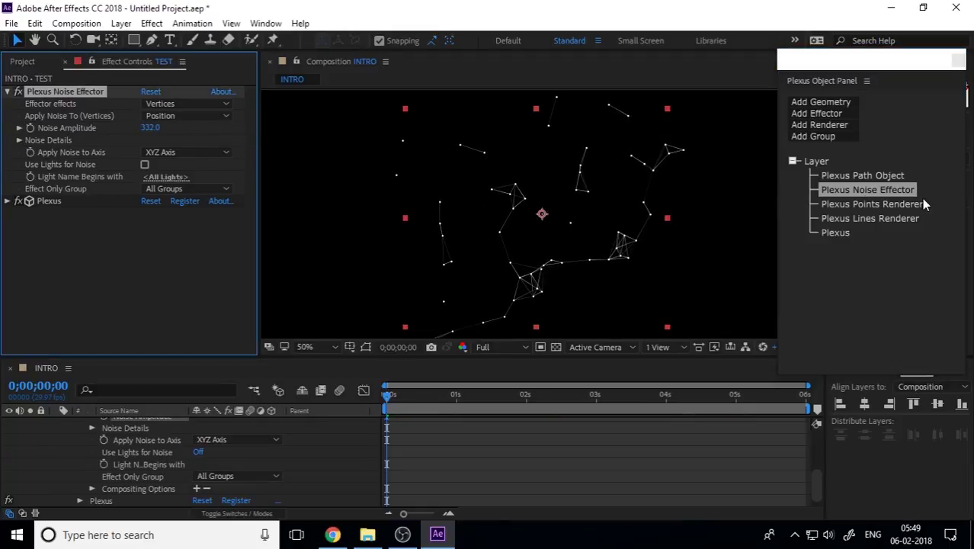
{"action": "left_click", "coordinate": [870, 209]}
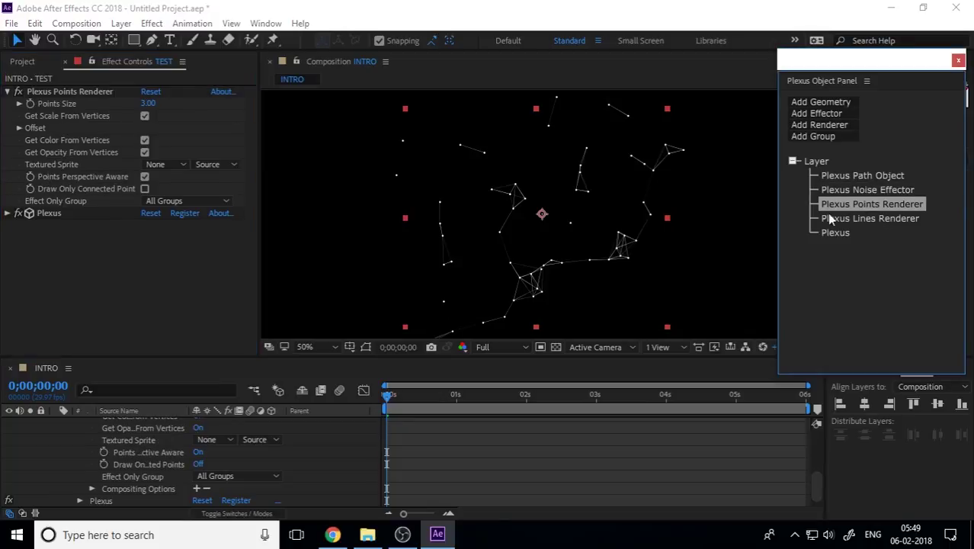
{"action": "left_click", "coordinate": [19, 128]}
{"action": "left_click", "coordinate": [19, 128]}
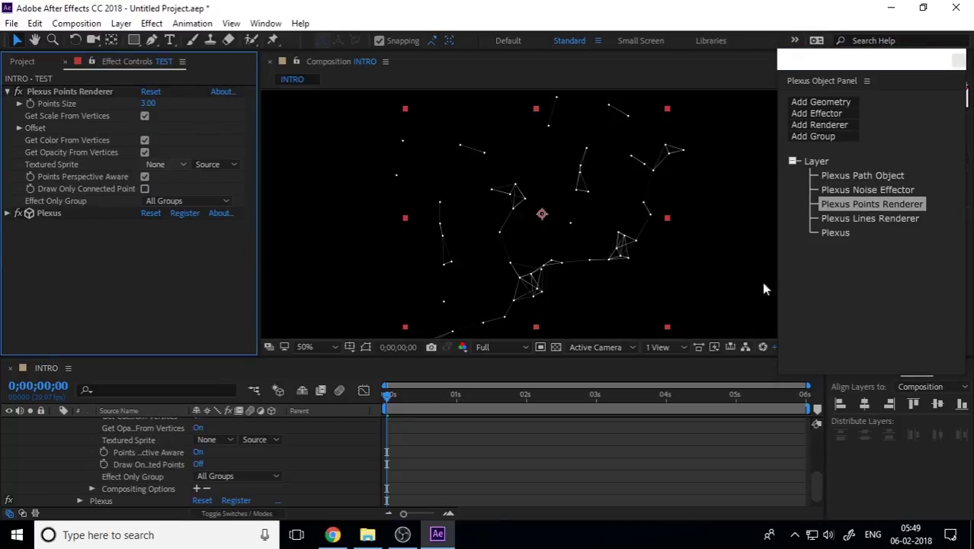
Expand the Path Object's Replication settings and increase Total No. Copies above 1.
{"action": "left_click", "coordinate": [854, 220]}
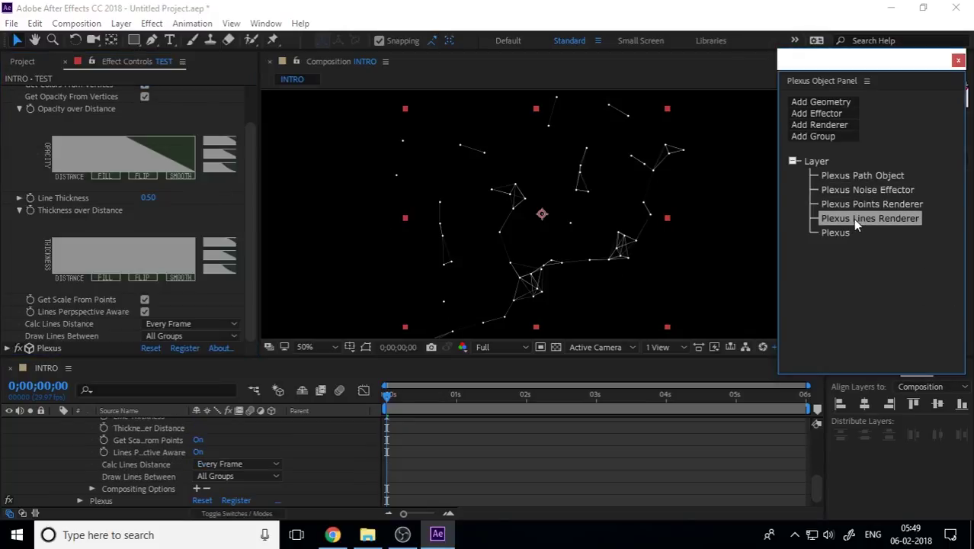
{"action": "left_click", "coordinate": [864, 174]}
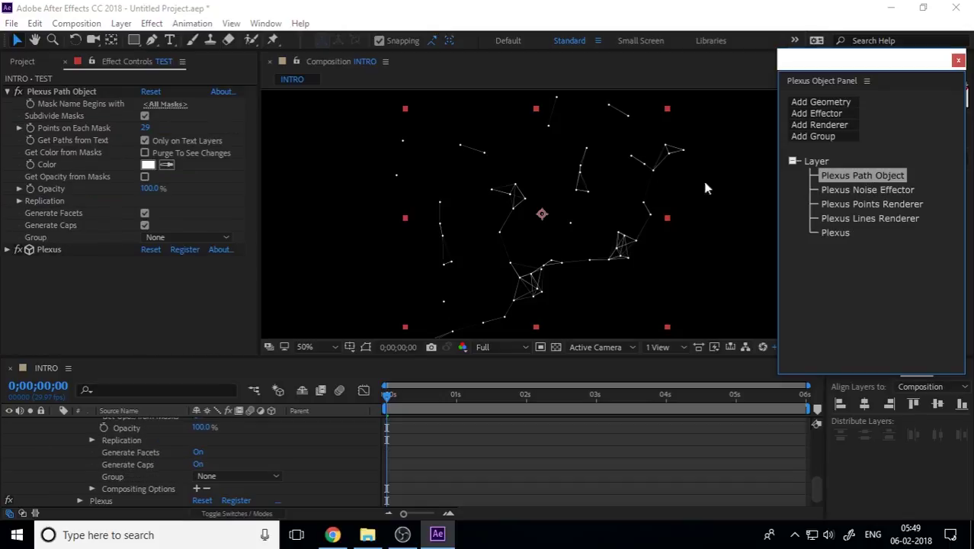
{"action": "left_click", "coordinate": [19, 202]}
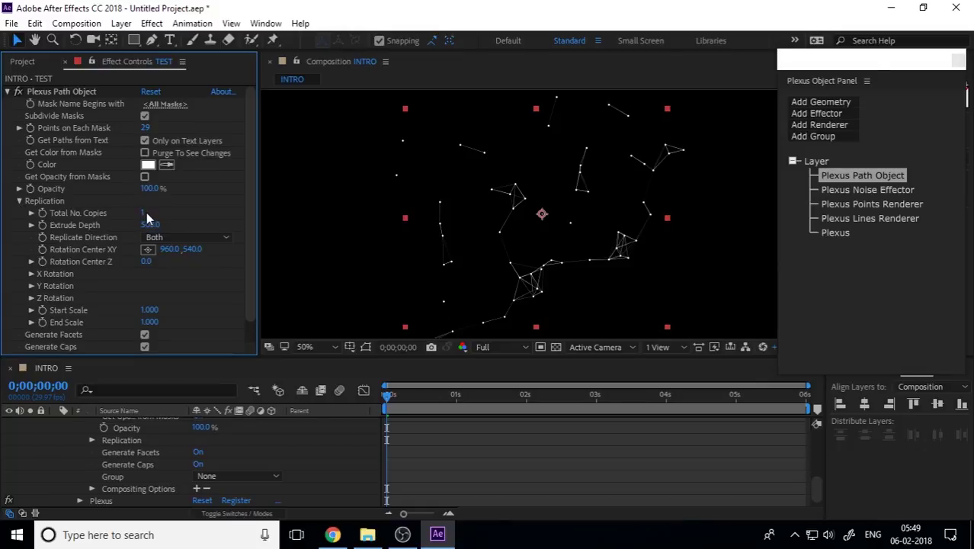
{"action": "left_click_drag", "start_coordinate": [147, 212], "coordinate": [147, 212]}
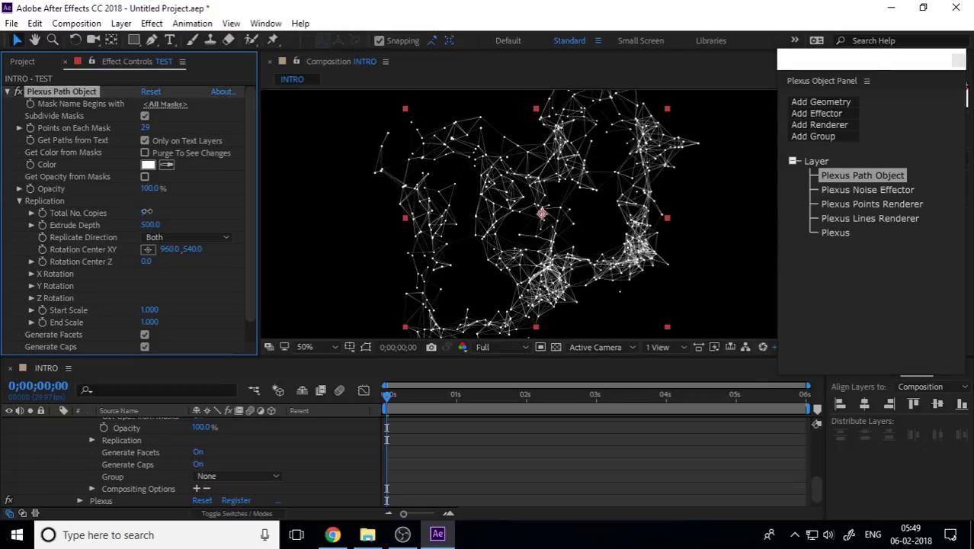
Set Total No. Copies to 2 and reset Noise Amplitude to 0.
{"action": "left_click", "coordinate": [147, 212]}
{"action": "key", "text": "Return"}
{"action": "left_click", "coordinate": [862, 190]}
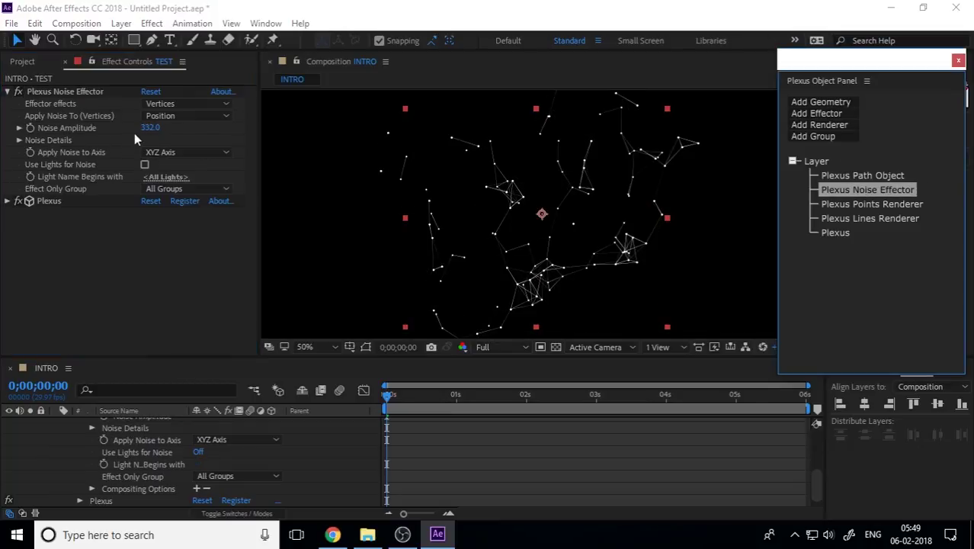
{"action": "left_click_drag", "start_coordinate": [150, 128], "coordinate": [185, 176]}
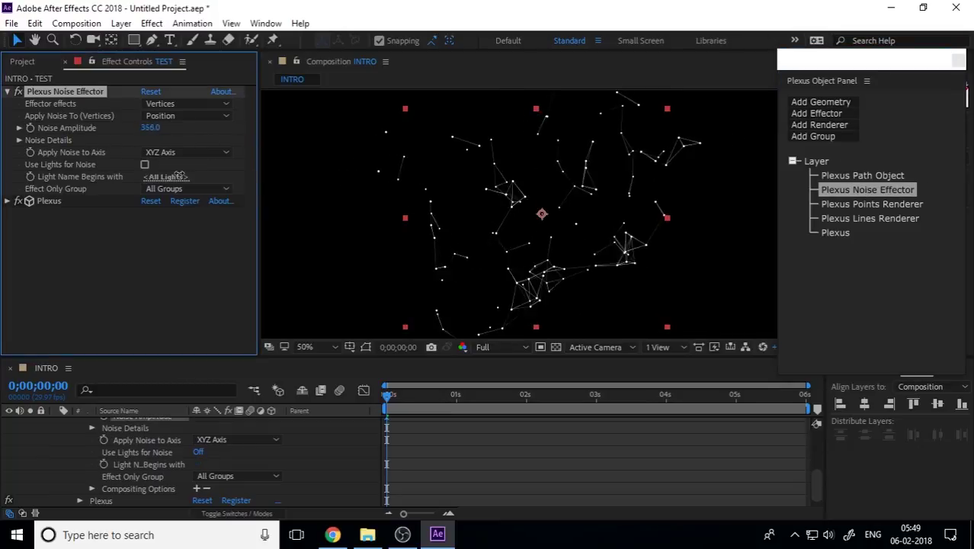
{"action": "left_click", "coordinate": [147, 128]}
{"action": "type", "text": "0"}
{"action": "key", "text": "Return"}
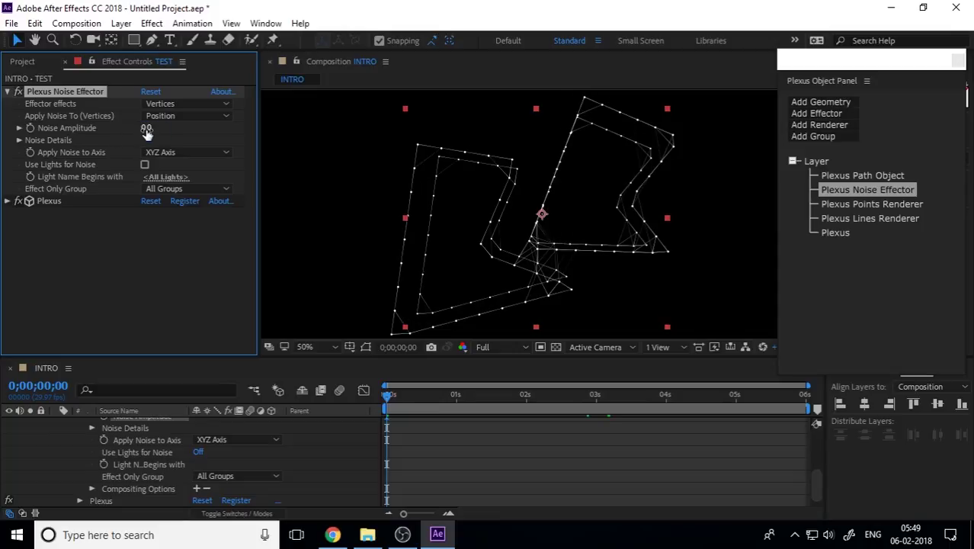
Set the Path Object's Extrude Depth to 0, then raise Noise Amplitude to 171.
{"action": "left_click", "coordinate": [854, 204]}
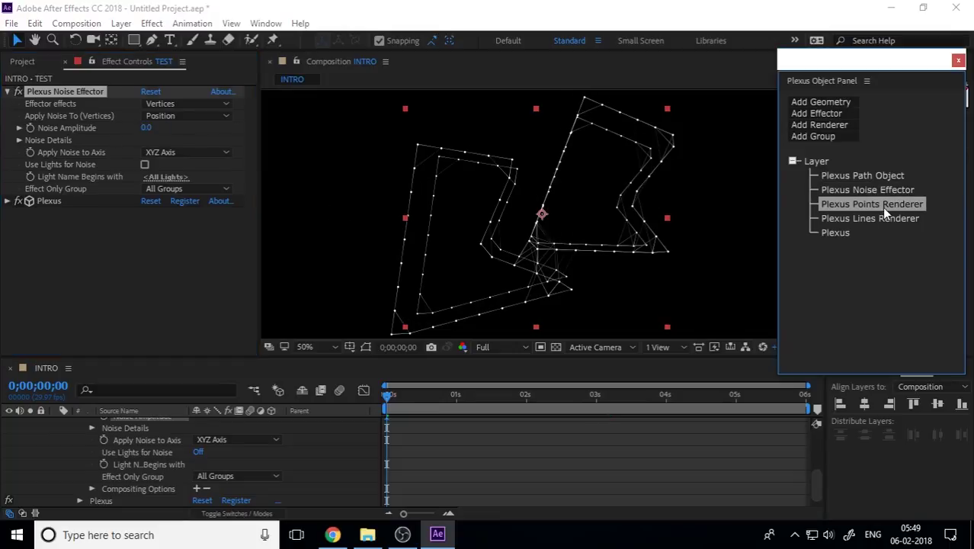
{"action": "left_click", "coordinate": [860, 176]}
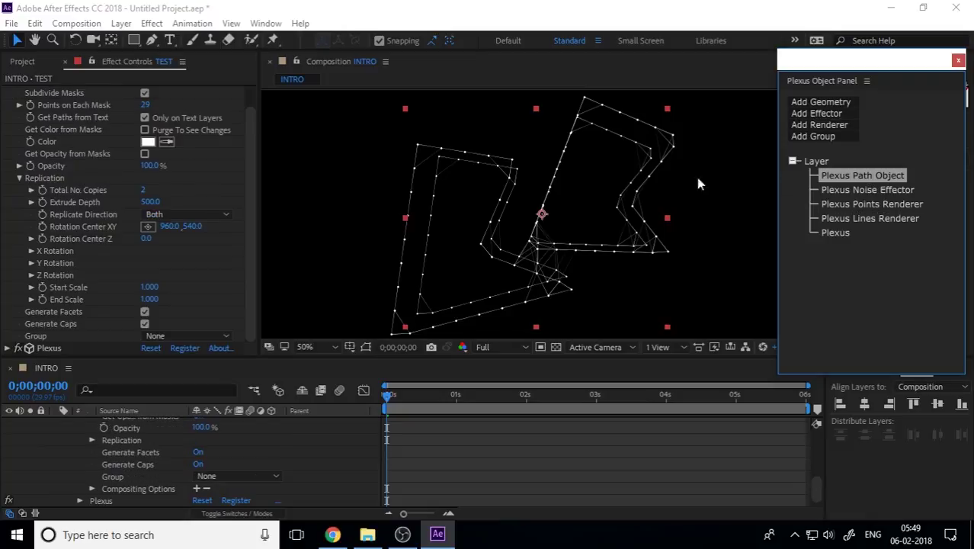
{"action": "left_click", "coordinate": [150, 201]}
{"action": "type", "text": "0"}
{"action": "key", "text": "Return"}
{"action": "left_click", "coordinate": [848, 189]}
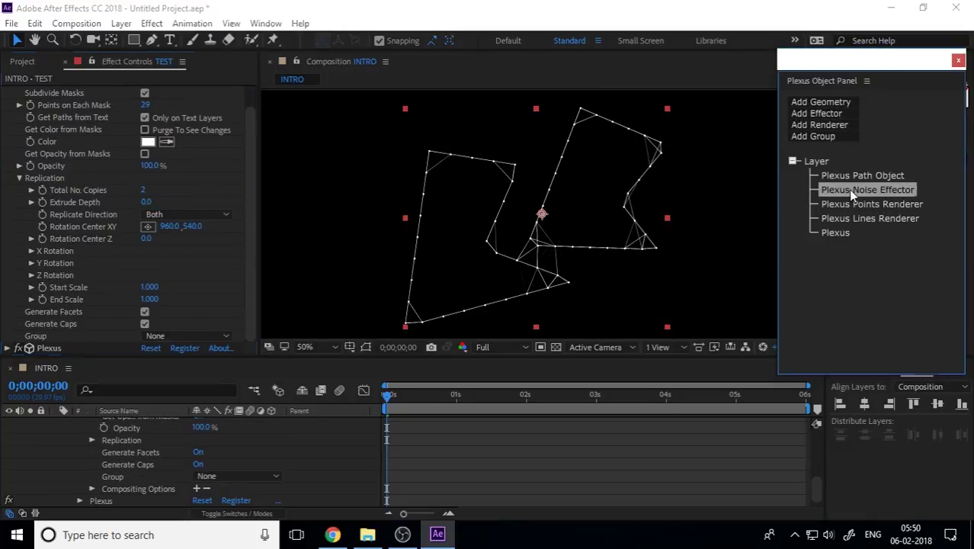
{"action": "left_click_drag", "start_coordinate": [147, 129], "coordinate": [306, 290]}
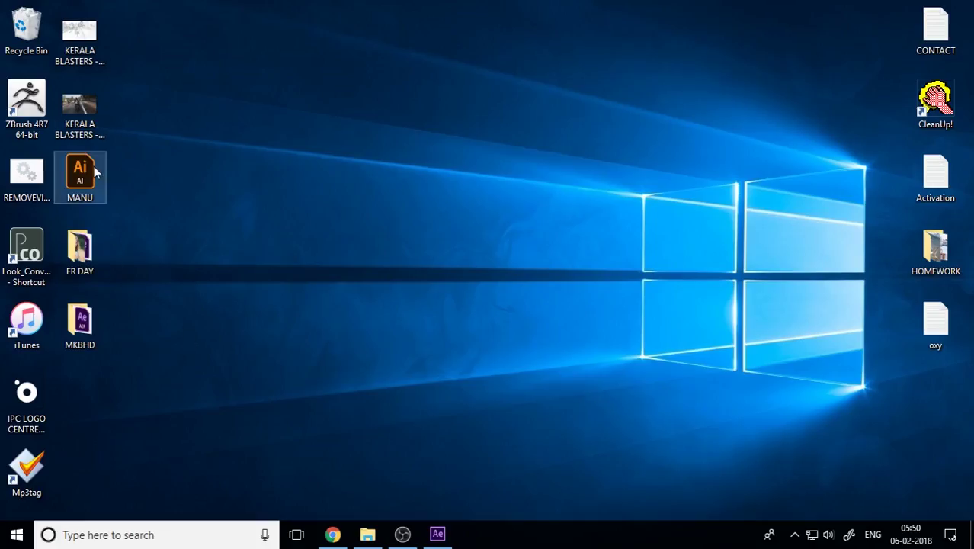
Import MANU.ai, place it in INTRO, and convert it via Create Shapes from Vector Layer.
{"action": "left_click_drag", "start_coordinate": [94, 166], "coordinate": [99, 287]}
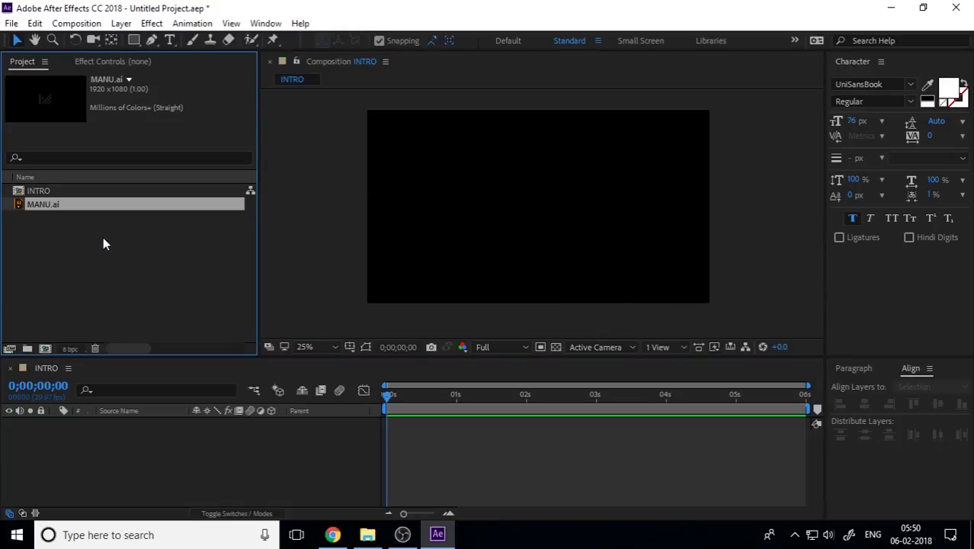
{"action": "left_click_drag", "start_coordinate": [66, 205], "coordinate": [155, 422]}
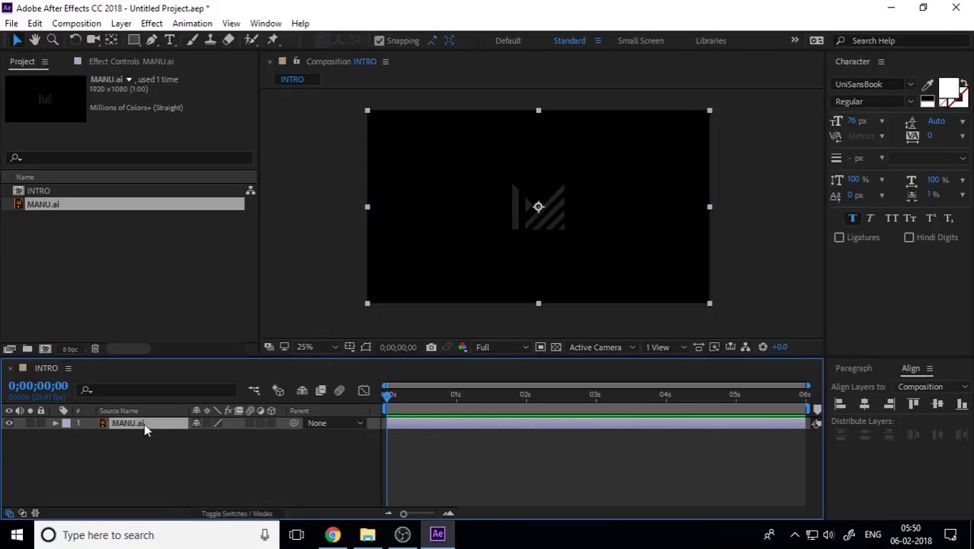
{"action": "right_click", "coordinate": [137, 423]}
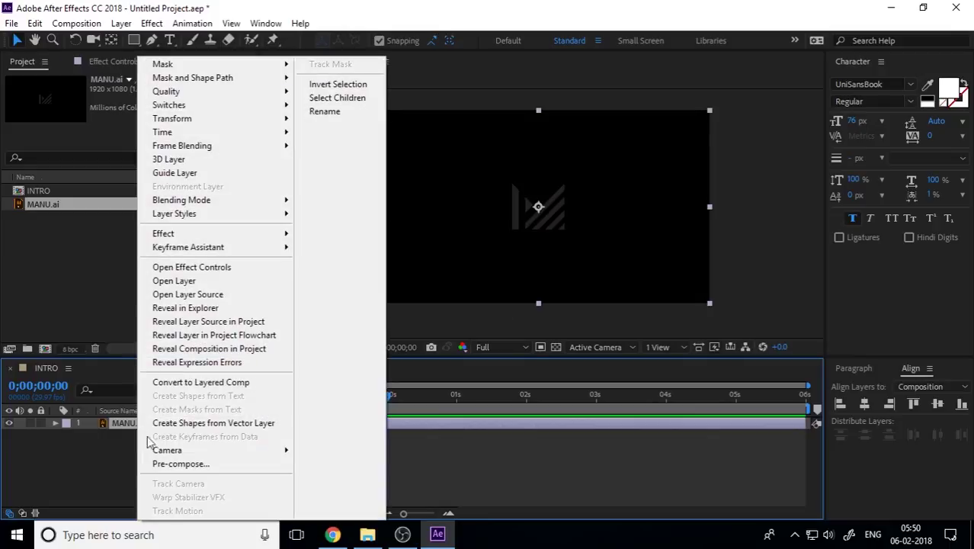
{"action": "mouse_move", "coordinate": [194, 453]}
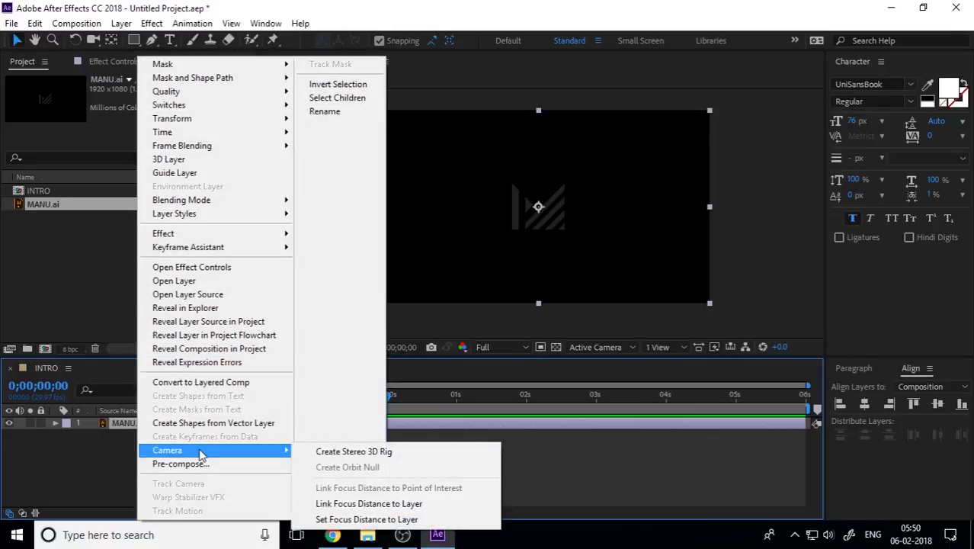
{"action": "left_click", "coordinate": [230, 426]}
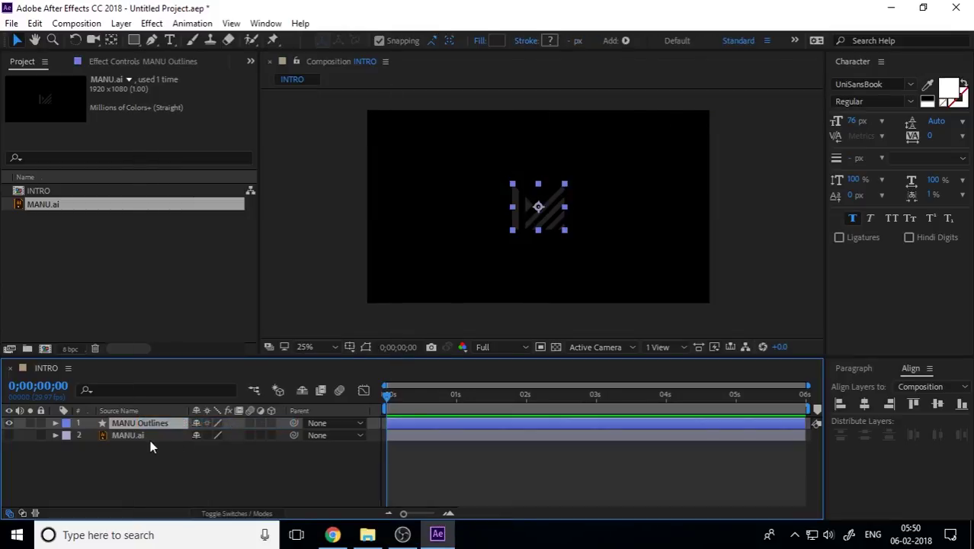
Delete the MANU.ai layer and rename MANU Outlines to LOGO.
{"action": "left_click", "coordinate": [147, 438]}
{"action": "key", "text": "Delete"}
{"action": "left_click", "coordinate": [150, 428]}
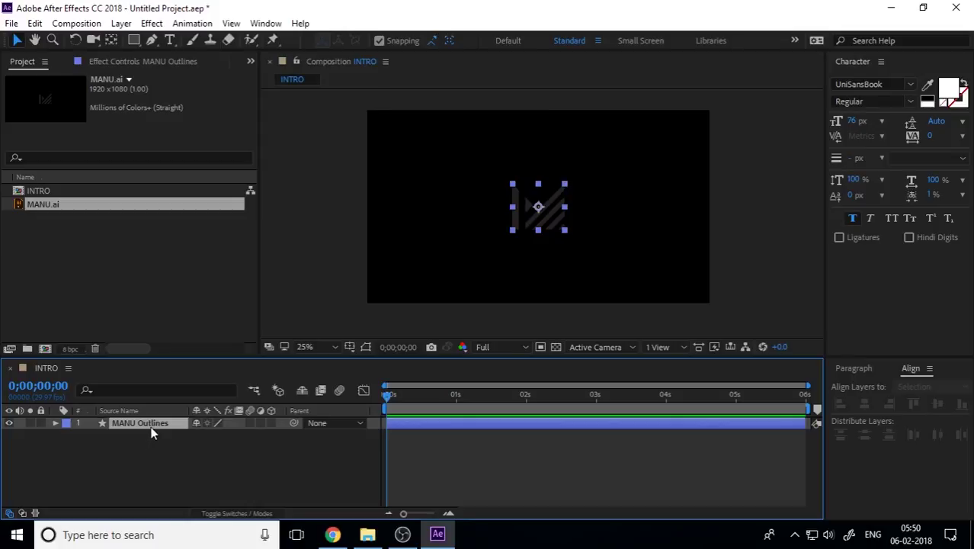
{"action": "key", "text": "Return"}
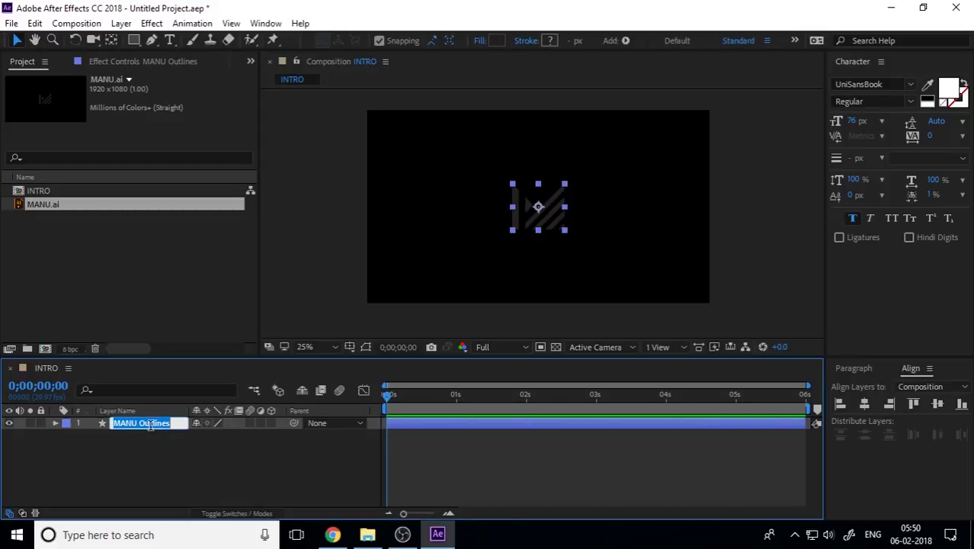
{"action": "type", "text": "LOGO"}
{"action": "key", "text": "Return"}
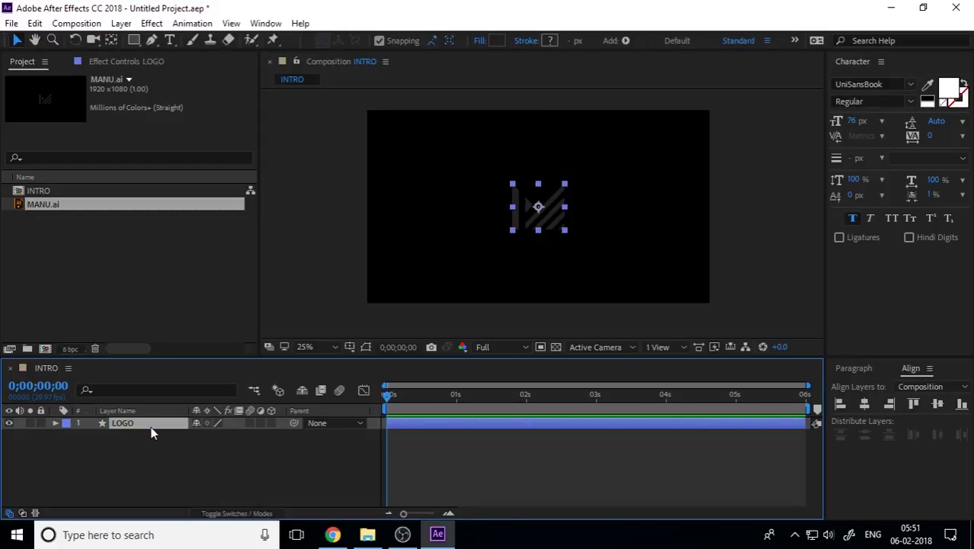
Set the LOGO layer's fill colour to white.
{"action": "left_click", "coordinate": [496, 40]}
{"action": "left_click_drag", "start_coordinate": [53, 47], "coordinate": [19, 35]}
{"action": "left_click", "coordinate": [331, 38]}
{"action": "left_click", "coordinate": [753, 245]}
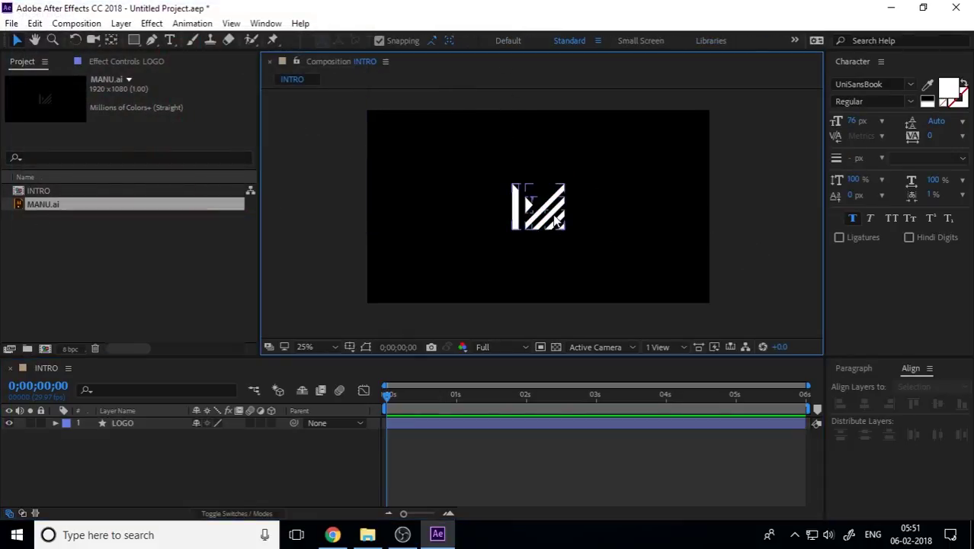
{"action": "scroll", "coordinate": [554, 221], "scroll_direction": "up", "scroll_amount": 4}
Expand LOGO's Contents down to Group 1's Path 1 and zoom the view to 50%.
{"action": "left_click", "coordinate": [116, 422]}
{"action": "left_click", "coordinate": [75, 463]}
{"action": "left_click", "coordinate": [55, 423]}
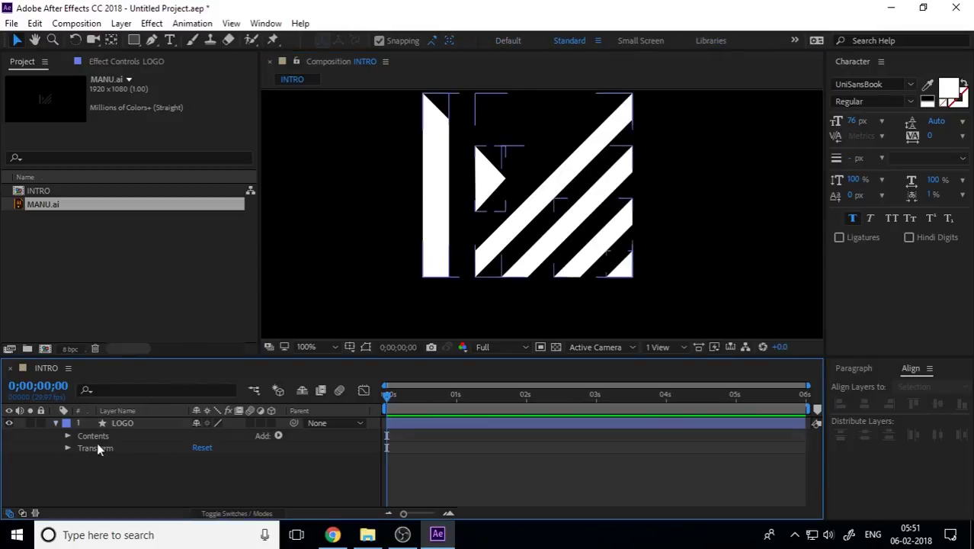
{"action": "left_click", "coordinate": [67, 437]}
{"action": "left_click", "coordinate": [75, 431]}
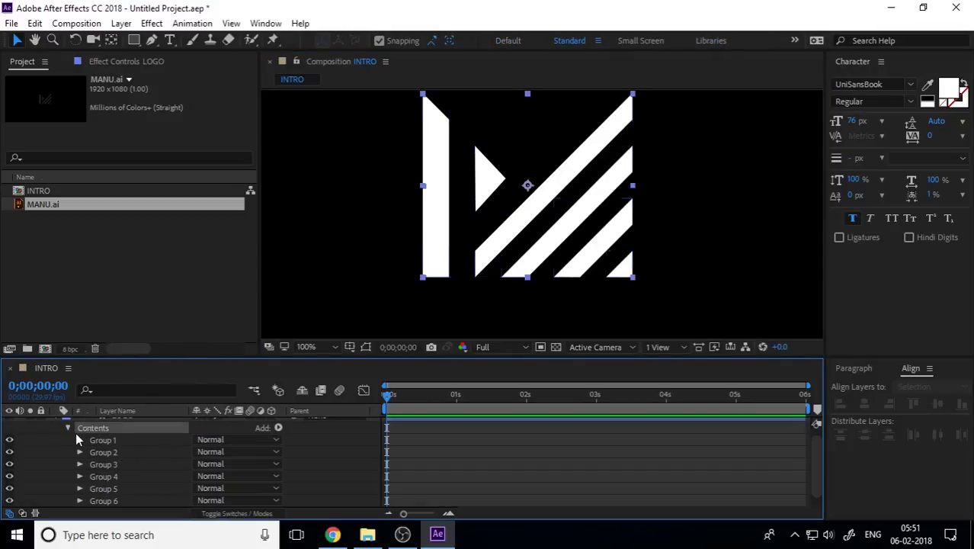
{"action": "left_click", "coordinate": [79, 440]}
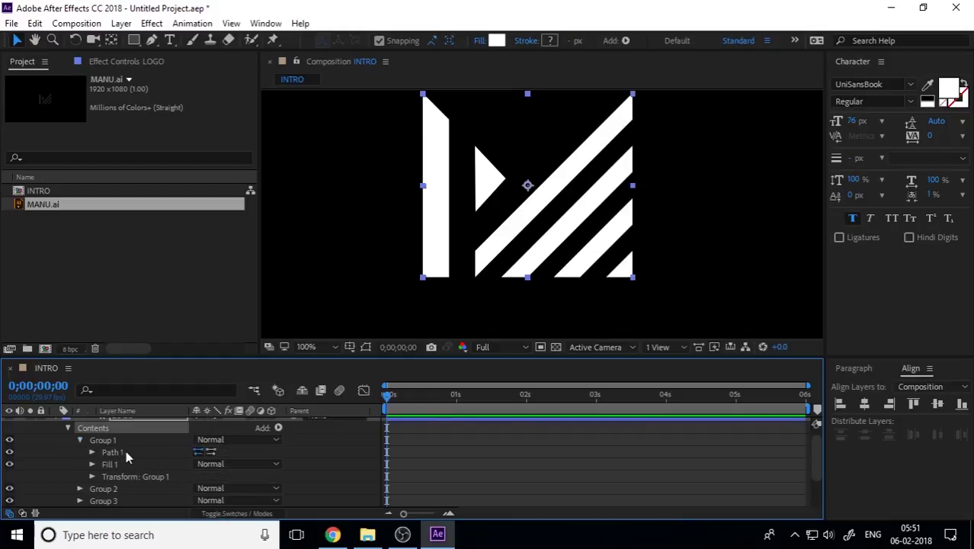
{"action": "left_click", "coordinate": [92, 452]}
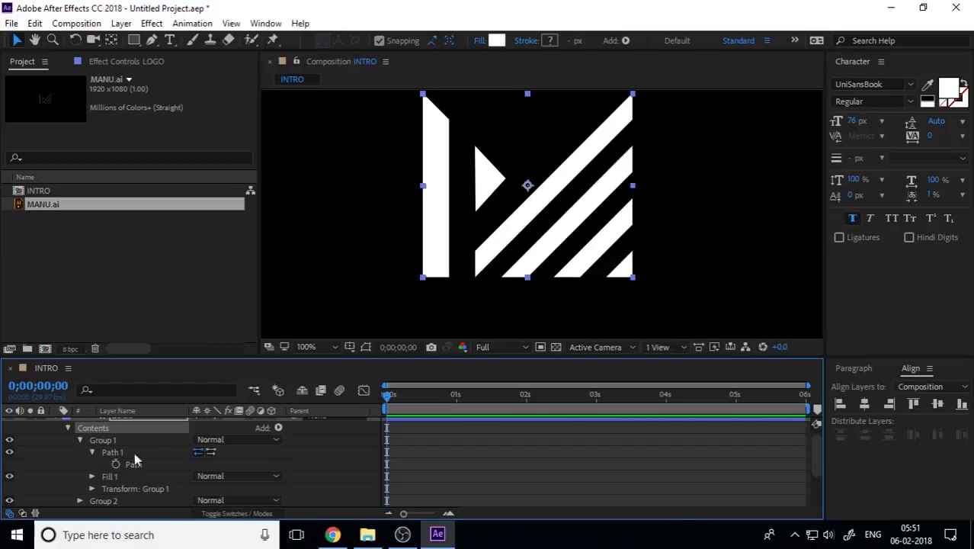
{"action": "key", "text": "comma"}
{"action": "key", "text": "comma"}
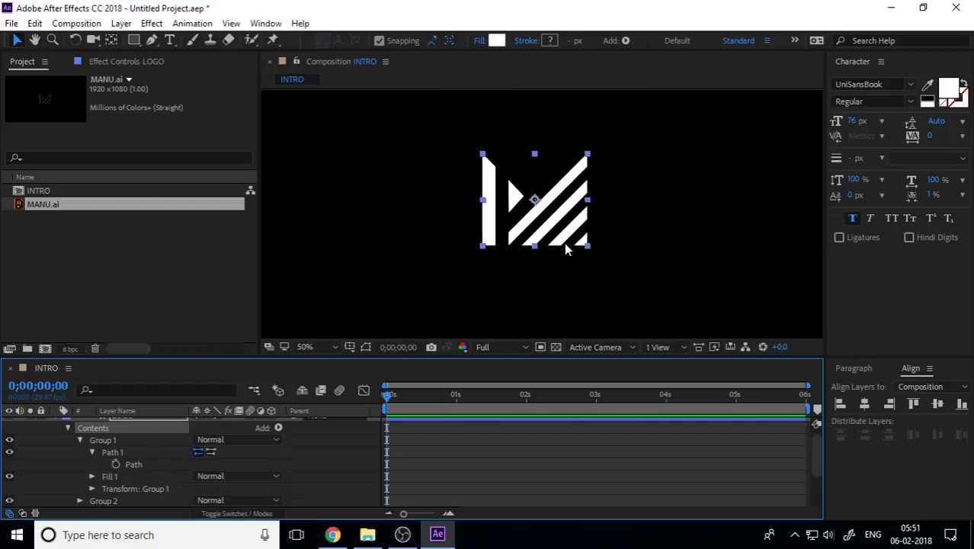
{"action": "scroll", "coordinate": [145, 457], "scroll_direction": "up", "scroll_amount": 1}
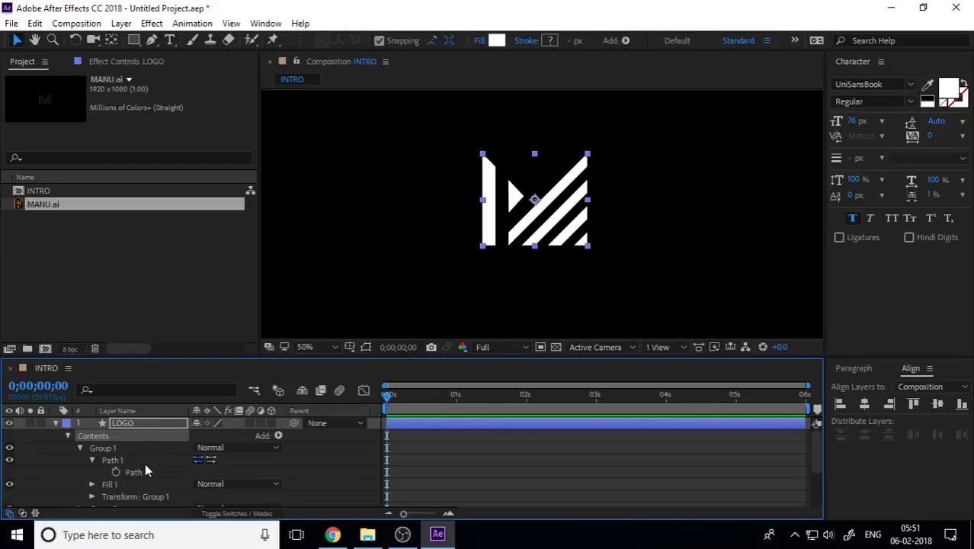
Collapse LOGO's properties, zoom out to the full frame, and lock the LOGO layer.
{"action": "left_click", "coordinate": [55, 423]}
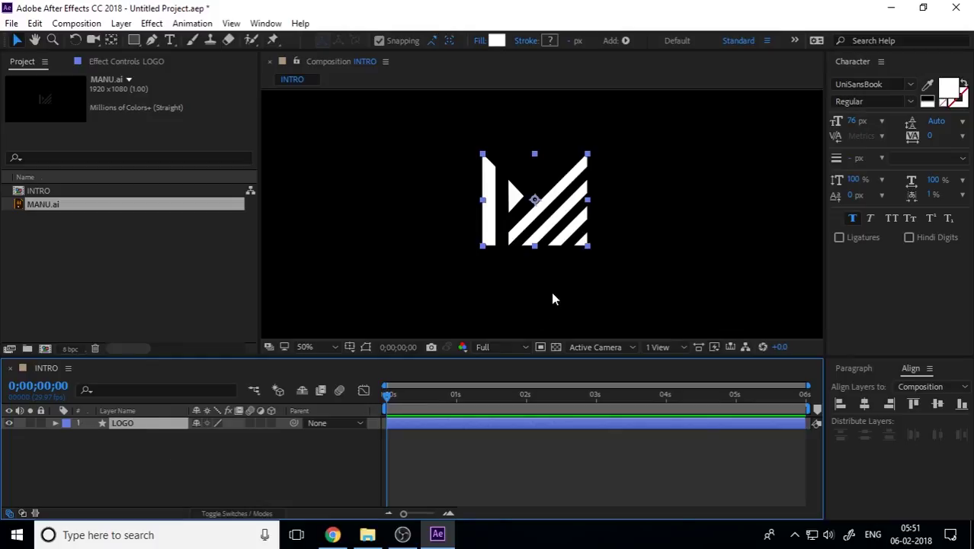
{"action": "key", "text": "comma"}
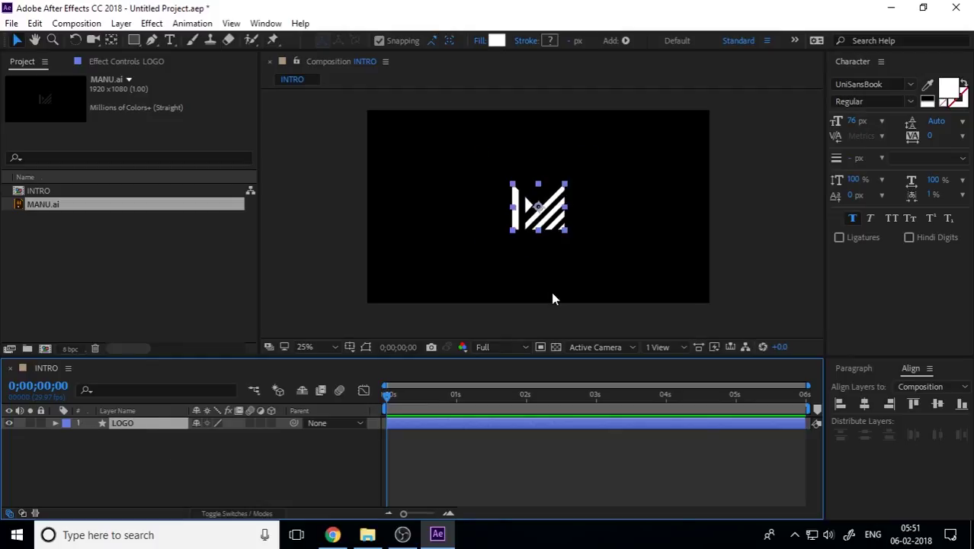
{"action": "left_click", "coordinate": [42, 423]}
{"action": "left_click_drag", "start_coordinate": [535, 176], "coordinate": [618, 272]}
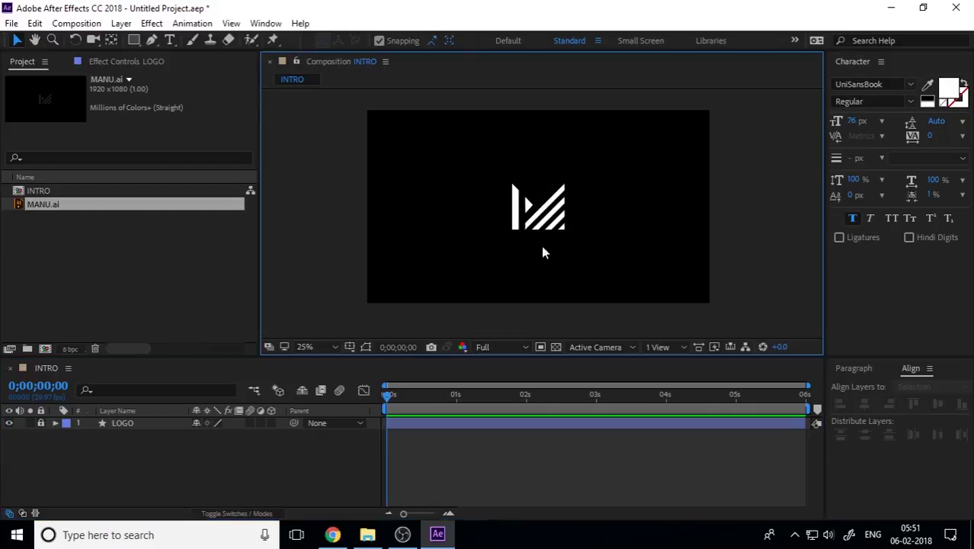
Create a 1920×1080 solid named LOGO and move it below the LOGO shape layer.
{"action": "left_click", "coordinate": [121, 23]}
{"action": "mouse_move", "coordinate": [123, 39]}
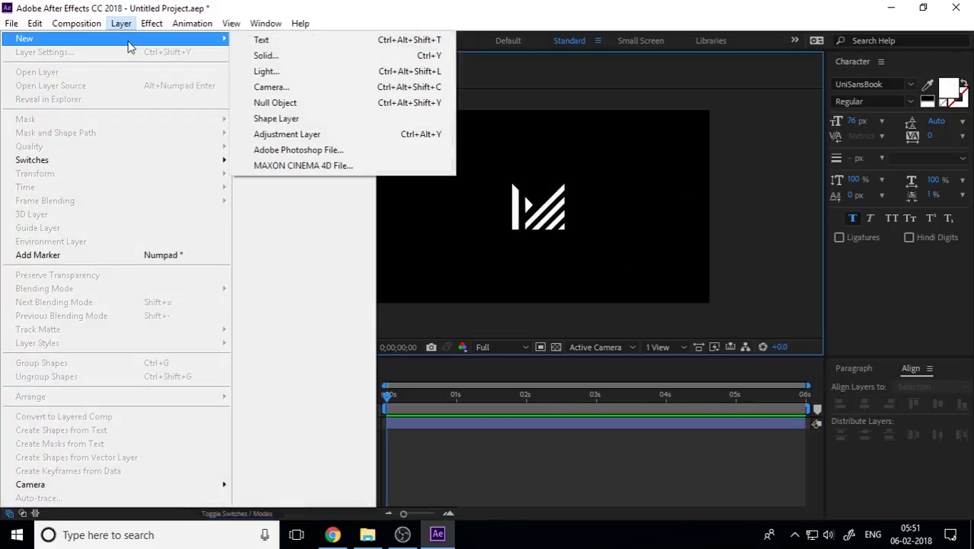
{"action": "left_click", "coordinate": [261, 55]}
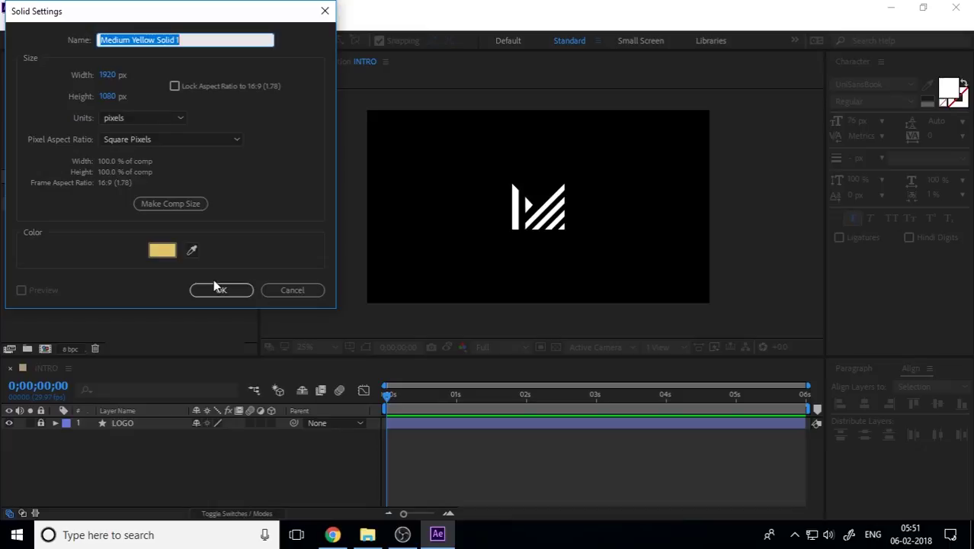
{"action": "type", "text": "LO"}
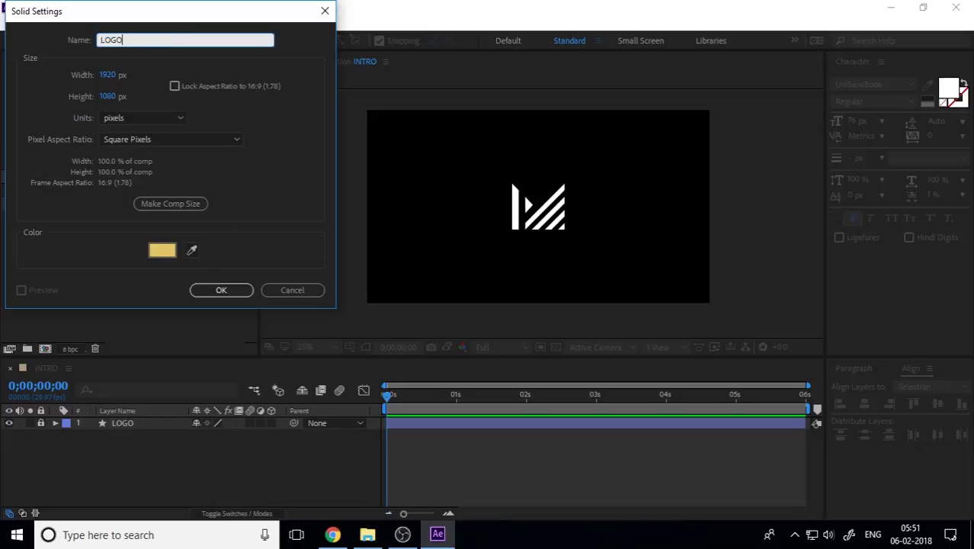
{"action": "type", "text": "GO"}
{"action": "key", "text": "Return"}
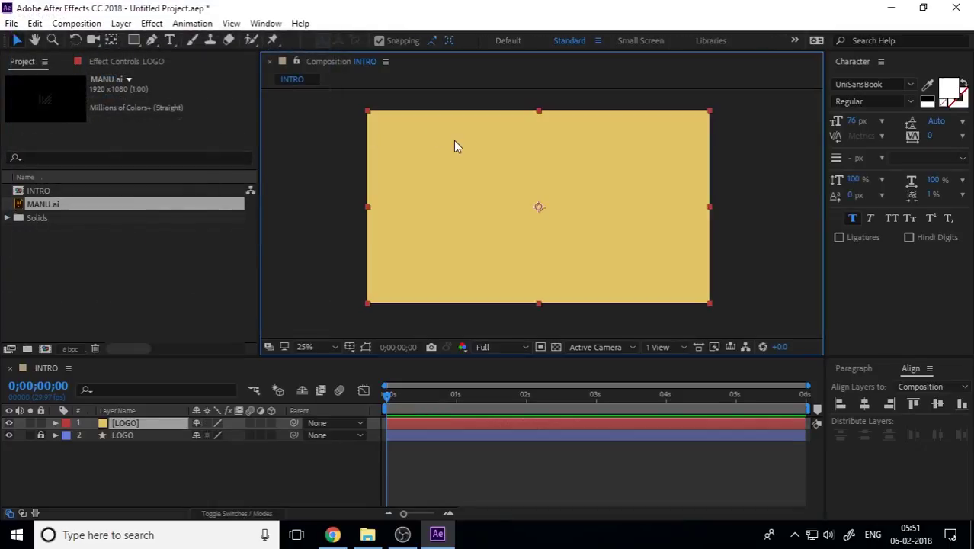
{"action": "left_click_drag", "start_coordinate": [145, 423], "coordinate": [168, 435]}
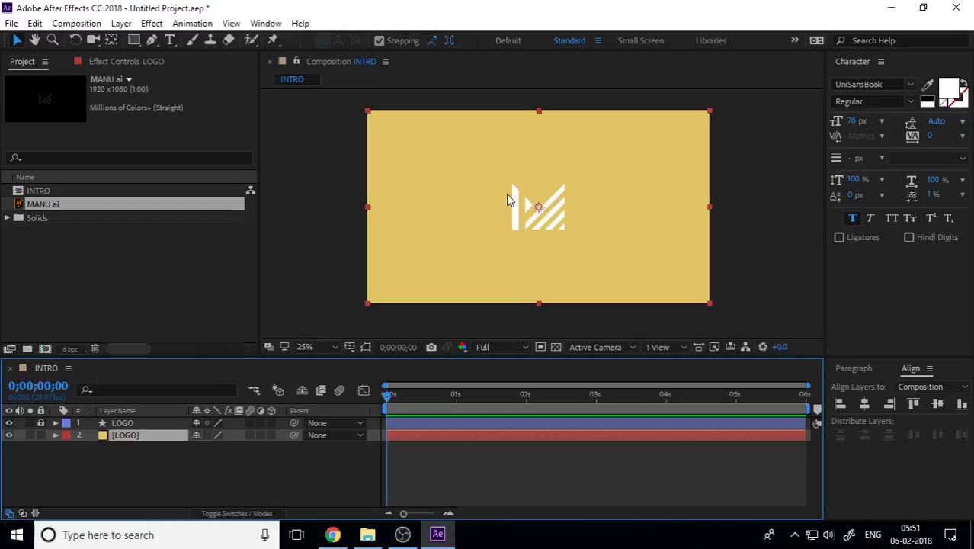
{"action": "key", "text": "/"}
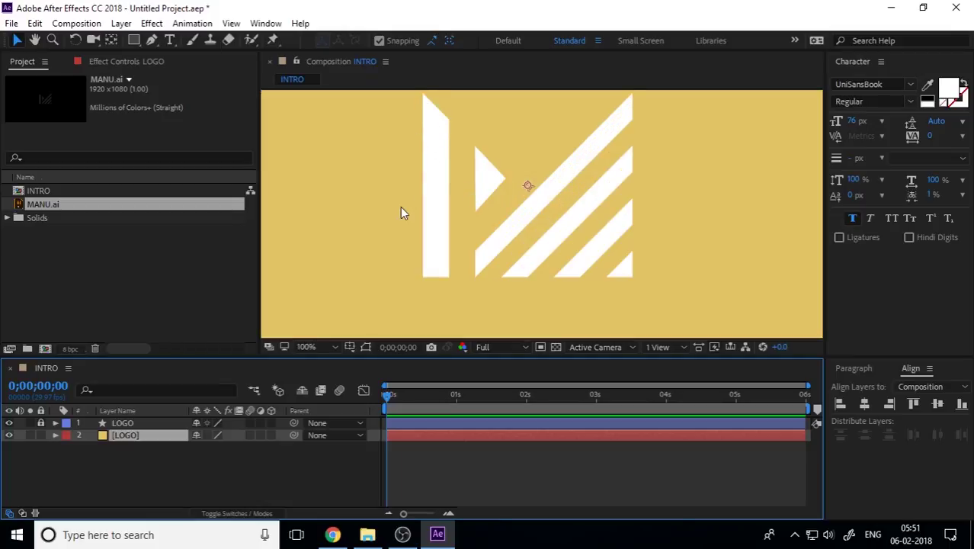
Add a new mask to the yellow LOGO solid.
{"action": "left_click", "coordinate": [55, 435]}
{"action": "left_click", "coordinate": [68, 448]}
{"action": "left_click", "coordinate": [60, 429]}
{"action": "right_click", "coordinate": [112, 434]}
{"action": "mouse_move", "coordinate": [145, 65]}
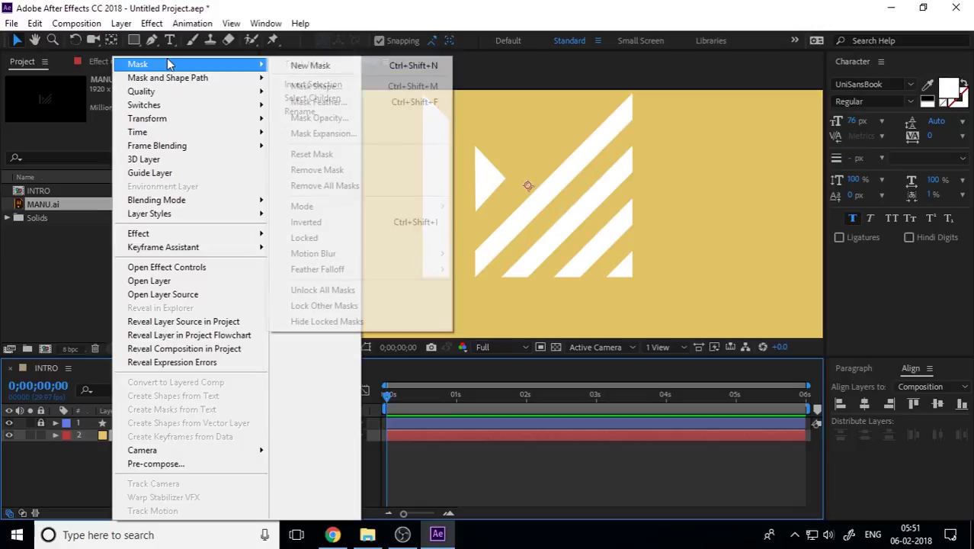
{"action": "left_click", "coordinate": [314, 65]}
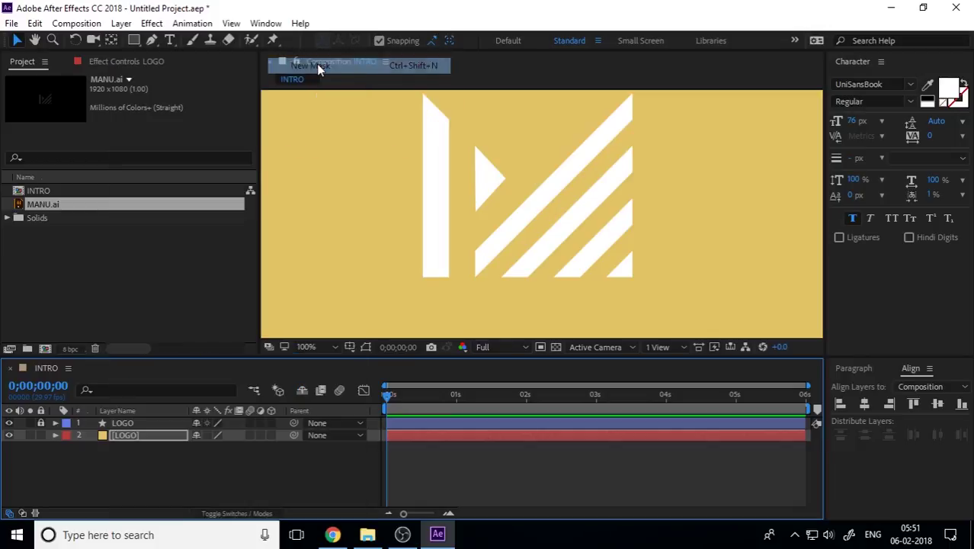
Expand Masks > Mask 1 on the solid and select its Mask Path.
{"action": "left_click", "coordinate": [53, 435]}
{"action": "left_click", "coordinate": [67, 448]}
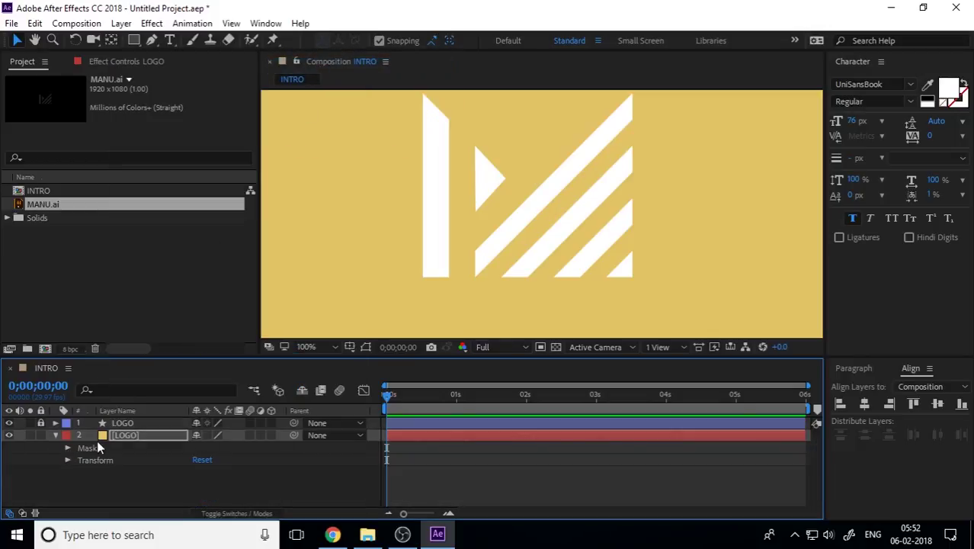
{"action": "left_click", "coordinate": [67, 448]}
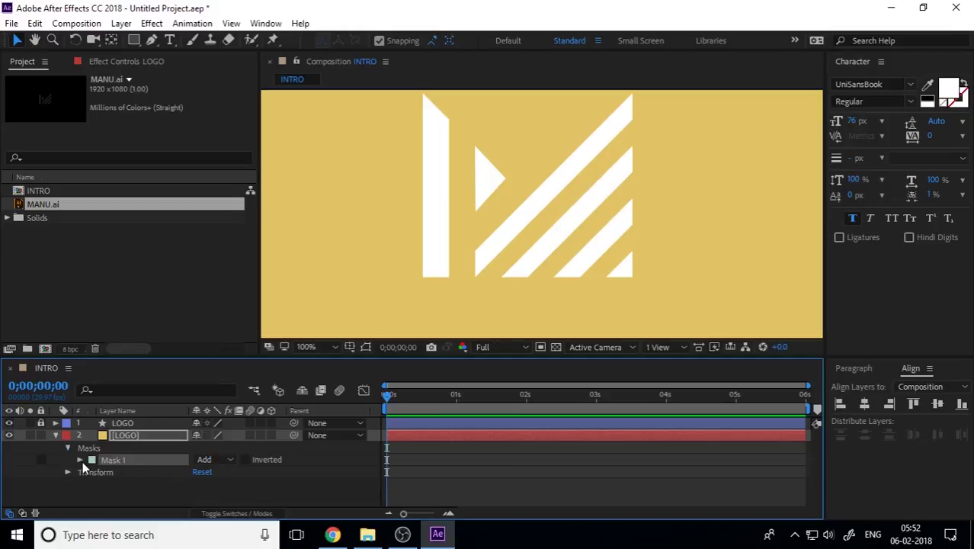
{"action": "left_click", "coordinate": [80, 459]}
{"action": "left_click", "coordinate": [130, 465]}
{"action": "scroll", "coordinate": [500, 249], "scroll_direction": "down", "scroll_amount": 4}
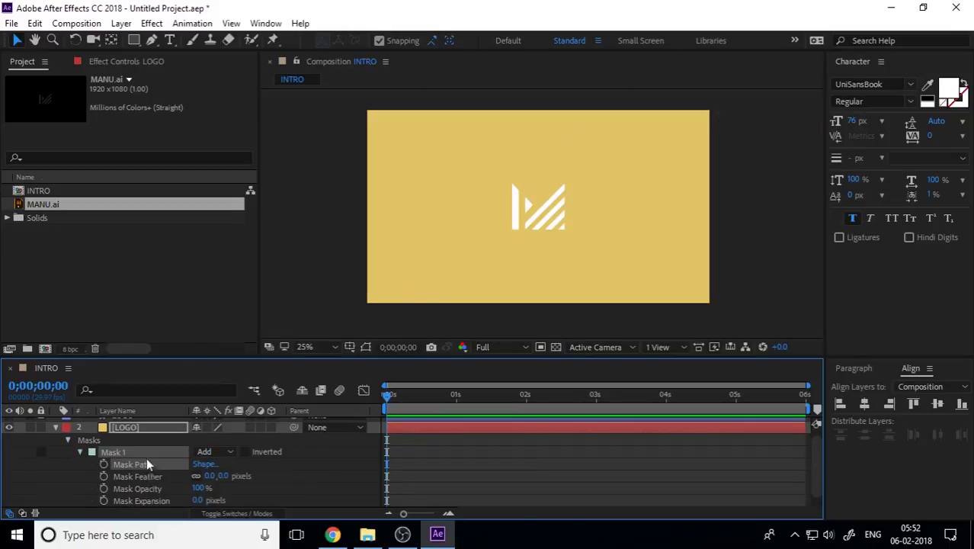
{"action": "scroll", "coordinate": [147, 462], "scroll_direction": "up", "scroll_amount": 1}
Expand the LOGO shape layer's Group 1 and select the logo's Path property.
{"action": "left_click", "coordinate": [55, 422]}
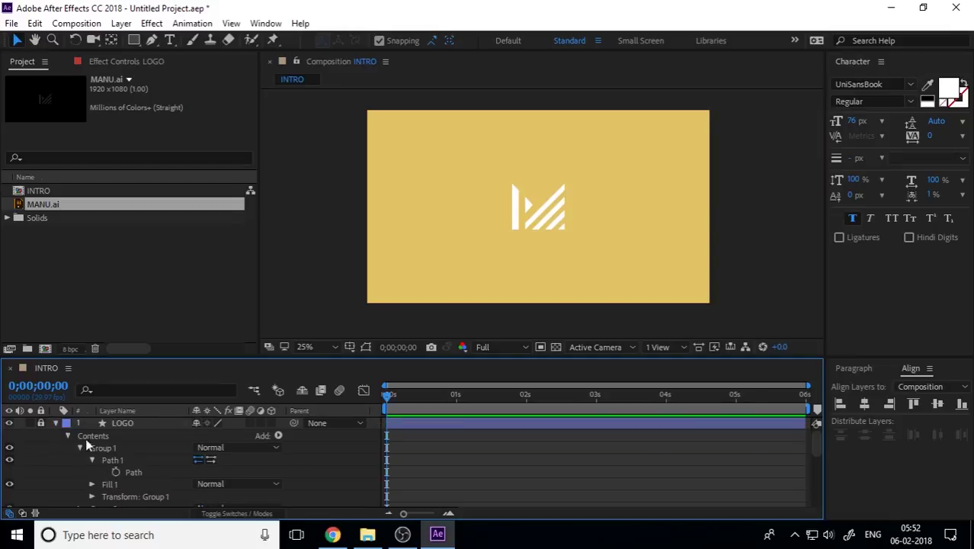
{"action": "left_click", "coordinate": [79, 448]}
{"action": "left_click", "coordinate": [80, 448]}
{"action": "left_click", "coordinate": [227, 504]}
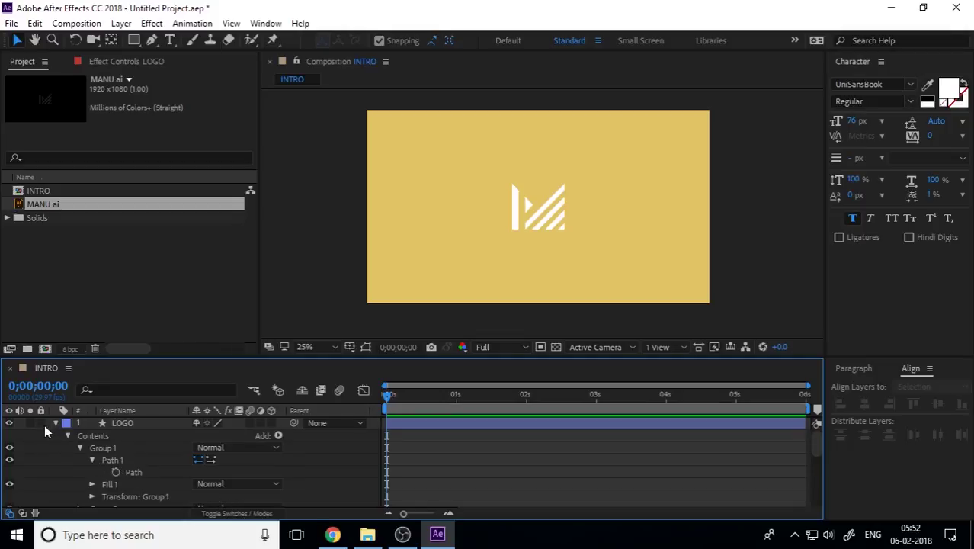
{"action": "left_click", "coordinate": [155, 472]}
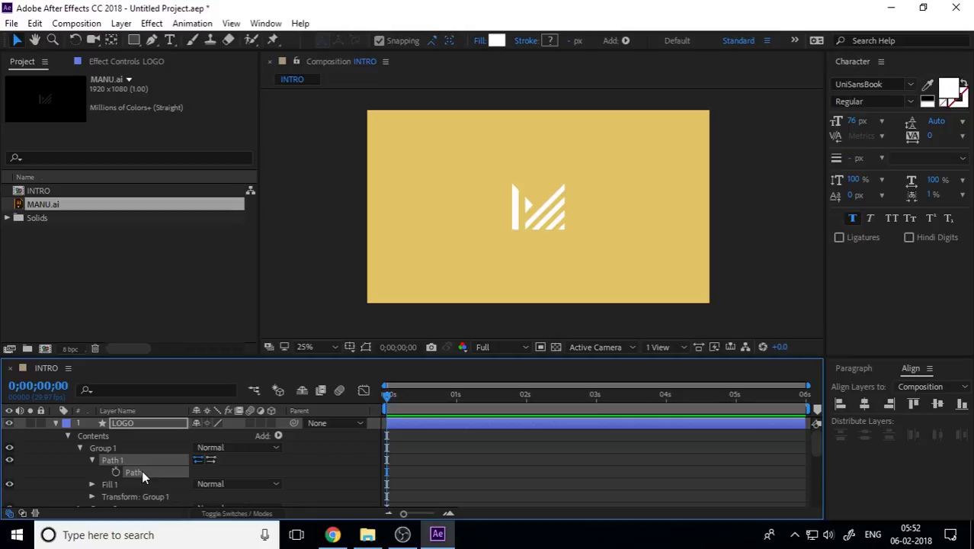
Select Mask 1's Mask Path, set a keyframe, and show its outline in the viewer.
{"action": "left_click", "coordinate": [56, 423]}
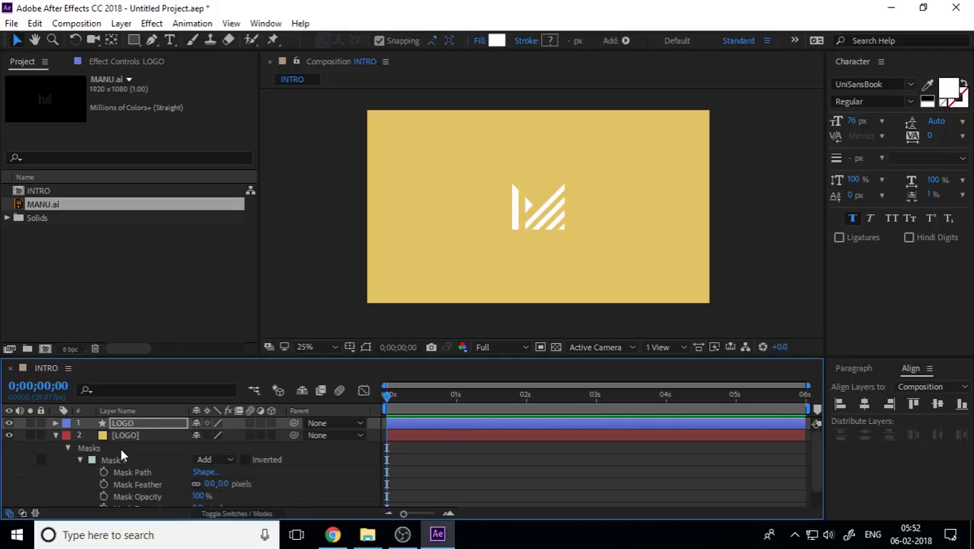
{"action": "left_click", "coordinate": [141, 473]}
{"action": "key", "text": "Return"}
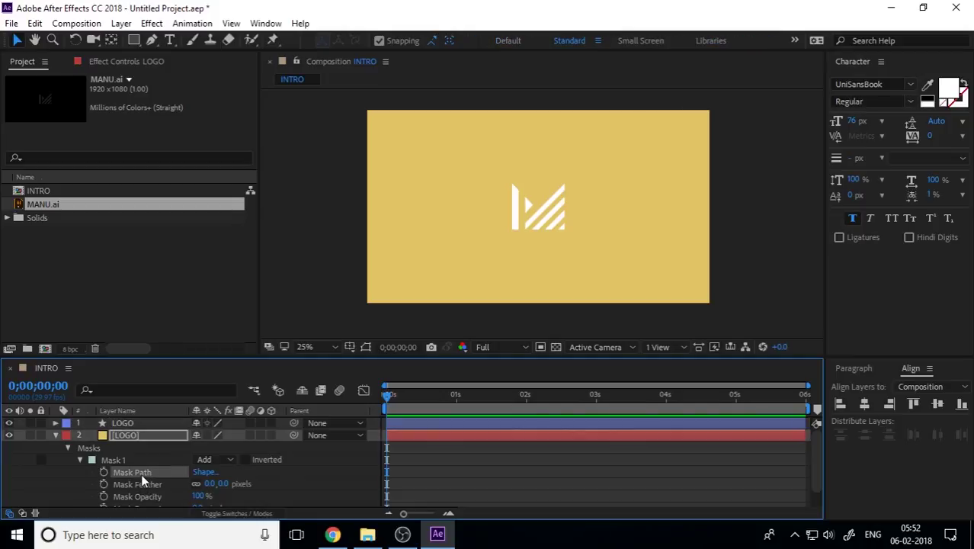
{"action": "scroll", "coordinate": [584, 229], "scroll_direction": "down", "scroll_amount": 5}
{"action": "scroll", "coordinate": [583, 222], "scroll_direction": "up", "scroll_amount": 2}
{"action": "left_click", "coordinate": [103, 472]}
{"action": "scroll", "coordinate": [619, 257], "scroll_direction": "up", "scroll_amount": 3}
{"action": "left_click", "coordinate": [366, 346]}
{"action": "left_click", "coordinate": [149, 460]}
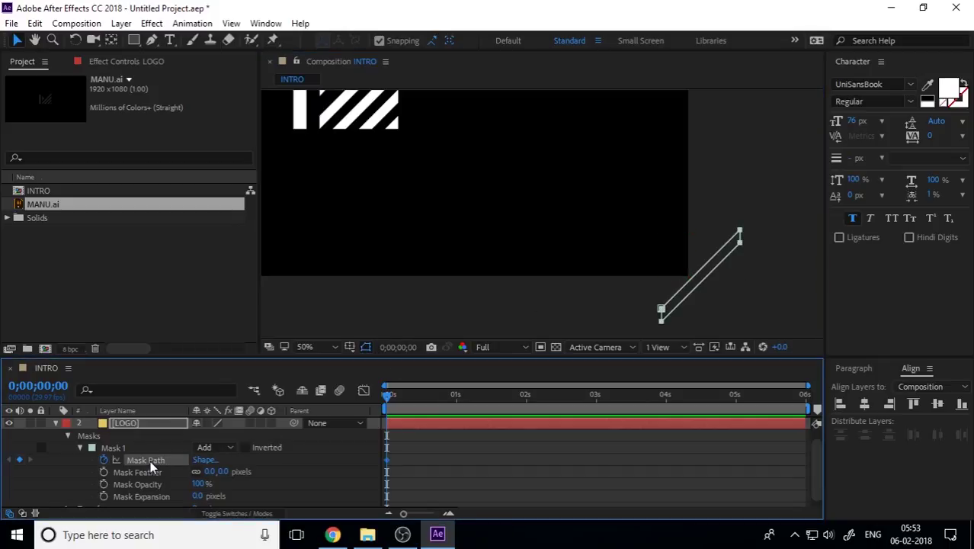
Frame the striped logo in the viewer and select Mask 1 on the [LOGO] layer.
{"action": "left_click", "coordinate": [770, 265]}
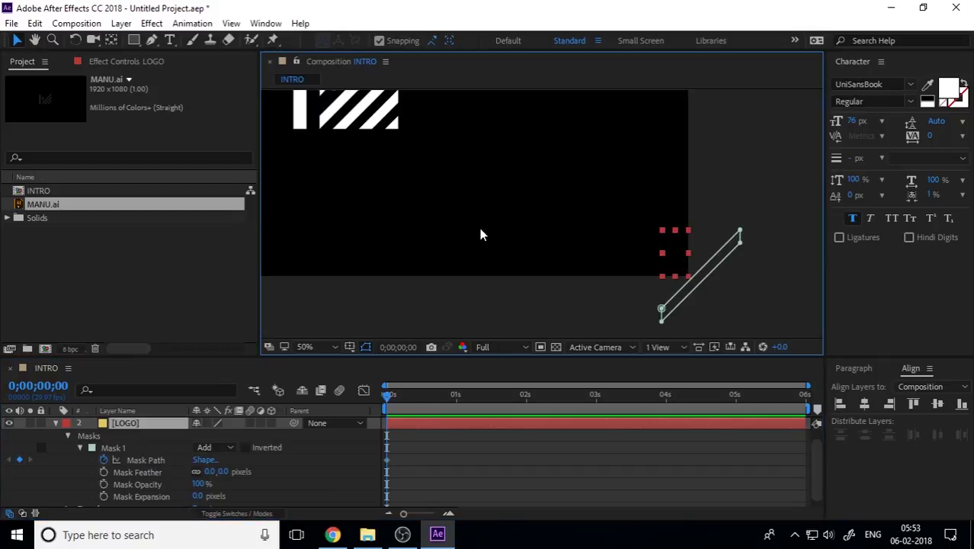
{"action": "scroll", "coordinate": [479, 235], "scroll_direction": "down", "scroll_amount": 2}
{"action": "scroll", "coordinate": [610, 238], "scroll_direction": "up", "scroll_amount": 2}
{"action": "left_click_drag", "start_coordinate": [610, 238], "coordinate": [711, 263]}
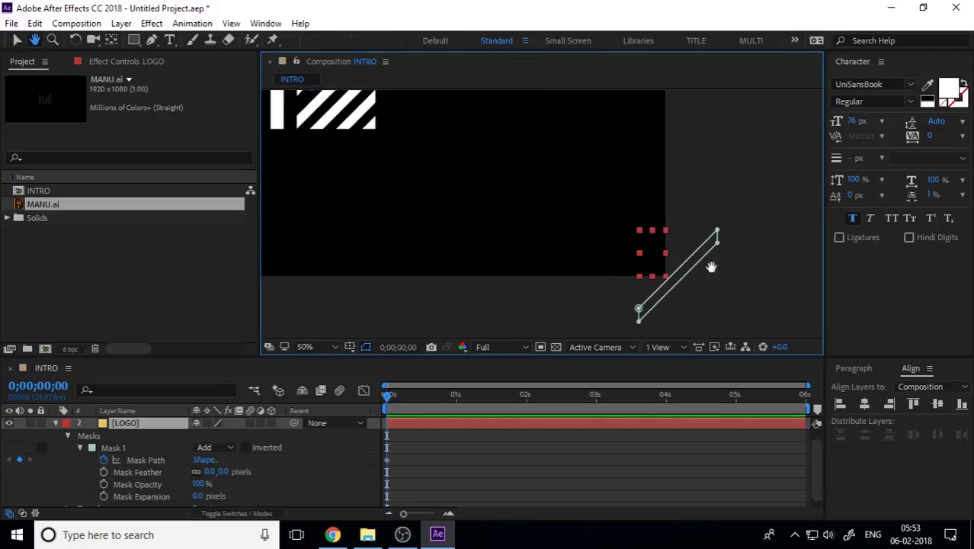
{"action": "left_click", "coordinate": [80, 448]}
{"action": "left_click", "coordinate": [131, 461]}
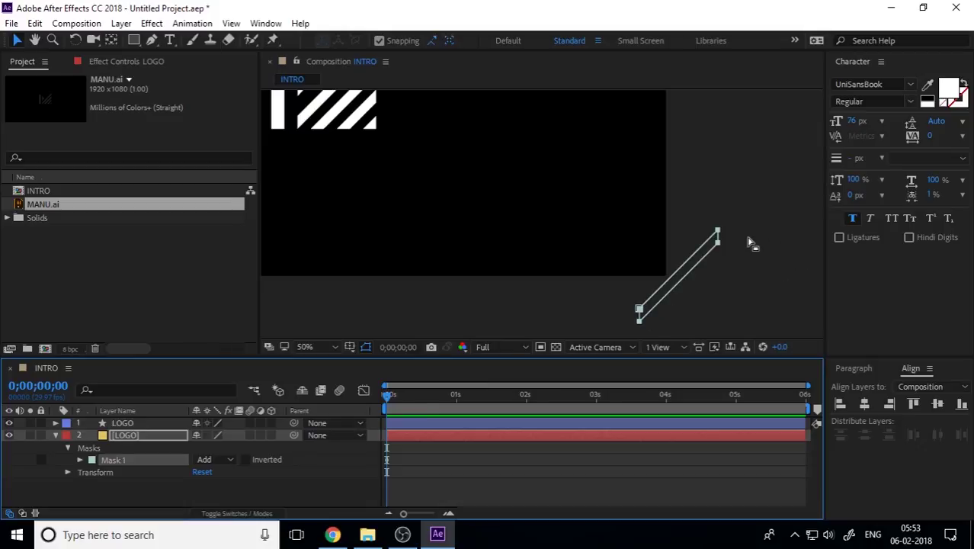
Drag Mask 1's vertices onto the long diagonal stripe and pull its right edge in.
{"action": "left_click_drag", "start_coordinate": [746, 204], "coordinate": [651, 313]}
{"action": "left_click_drag", "start_coordinate": [673, 275], "coordinate": [404, 122]}
{"action": "left_click_drag", "start_coordinate": [442, 194], "coordinate": [589, 217]}
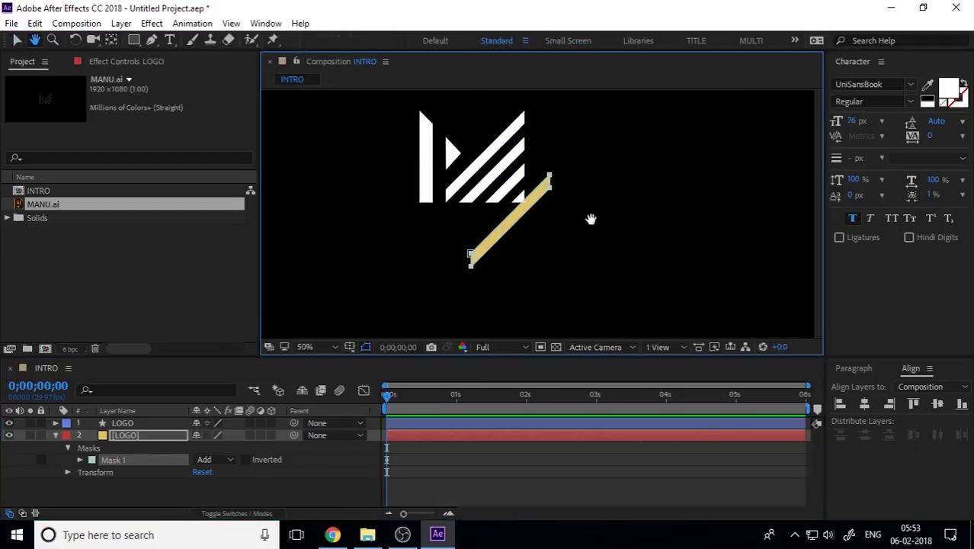
{"action": "scroll", "coordinate": [503, 194], "scroll_direction": "up", "scroll_amount": 2}
{"action": "scroll", "coordinate": [598, 211], "scroll_direction": "up", "scroll_amount": 3}
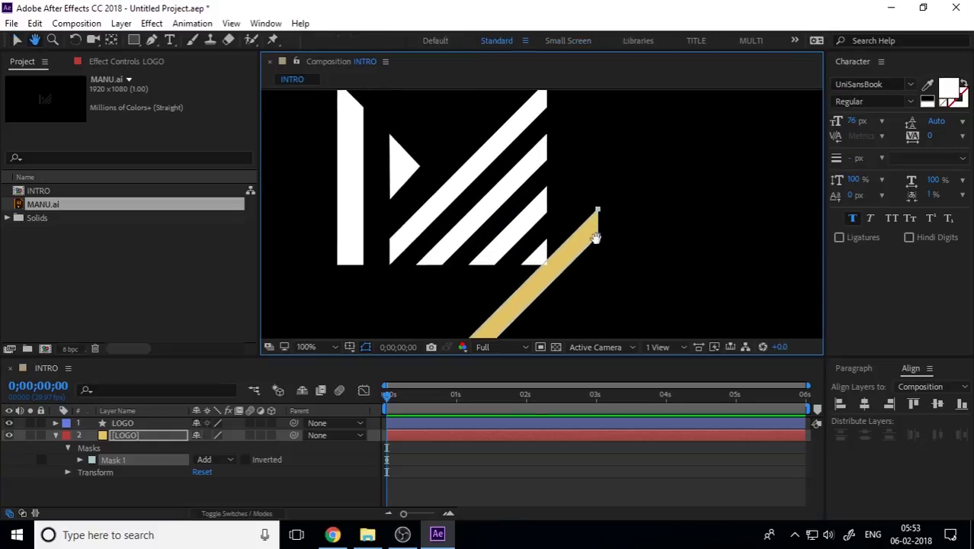
{"action": "left_click_drag", "start_coordinate": [593, 259], "coordinate": [547, 131]}
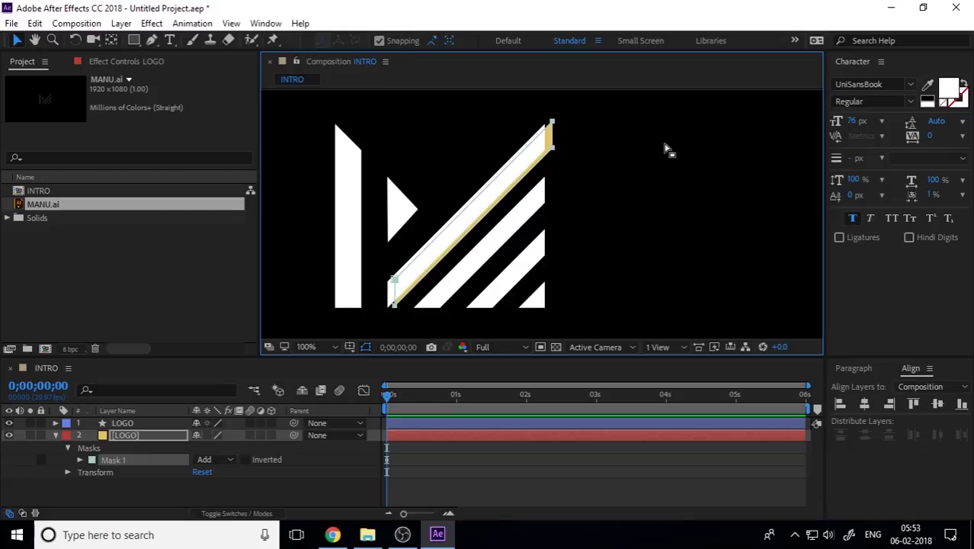
{"action": "scroll", "coordinate": [499, 133], "scroll_direction": "up", "scroll_amount": 1}
{"action": "left_click_drag", "start_coordinate": [612, 113], "coordinate": [598, 117]}
{"action": "left_click", "coordinate": [639, 154]}
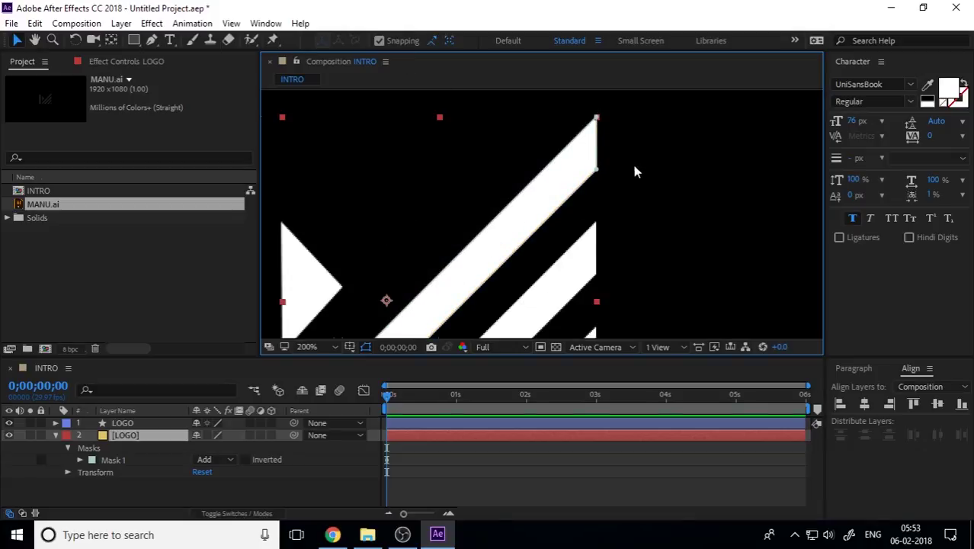
{"action": "scroll", "coordinate": [633, 171], "scroll_direction": "down", "scroll_amount": 1}
{"action": "right_click", "coordinate": [130, 435]}
Add Mask 2 to the [LOGO] layer and expand its properties.
{"action": "mouse_move", "coordinate": [216, 70]}
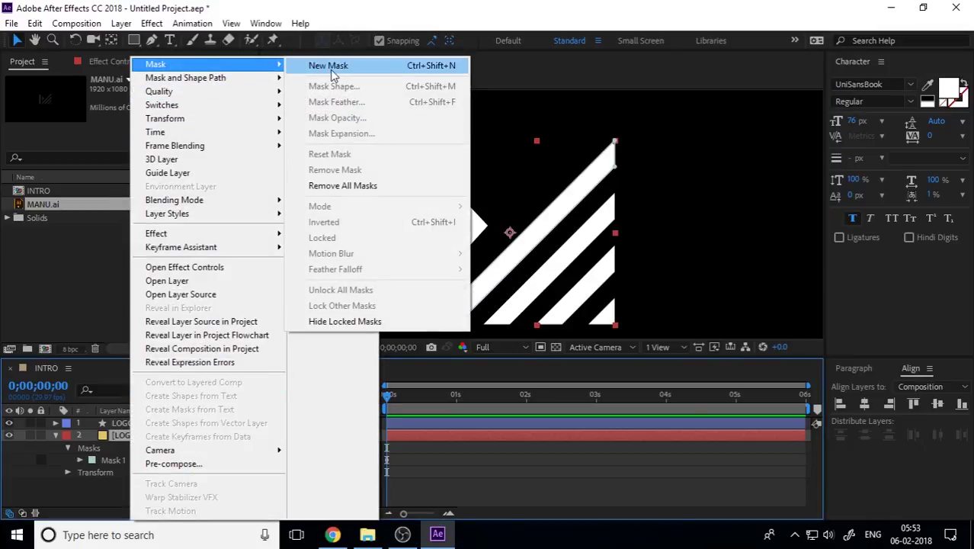
{"action": "left_click", "coordinate": [325, 65]}
{"action": "left_click", "coordinate": [80, 473]}
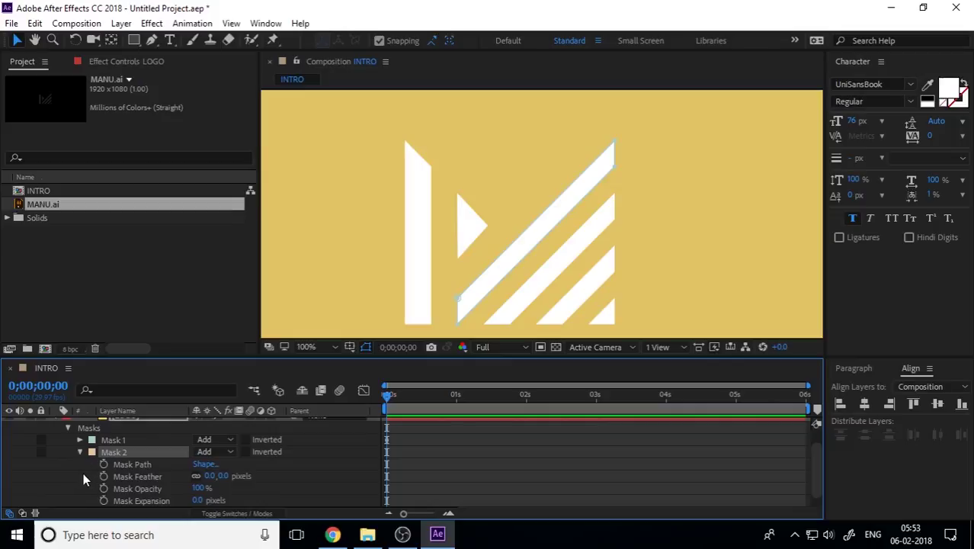
{"action": "scroll", "coordinate": [93, 456], "scroll_direction": "up", "scroll_amount": 5}
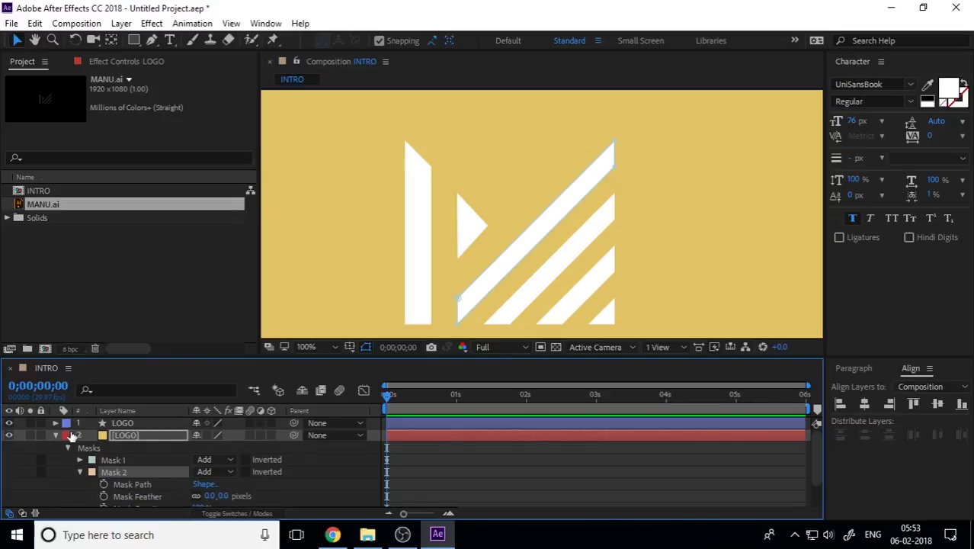
Copy Group 2's triangle path from the LOGO shape layer into Mask 2's Mask Path.
{"action": "left_click", "coordinate": [77, 448]}
{"action": "left_click", "coordinate": [78, 459]}
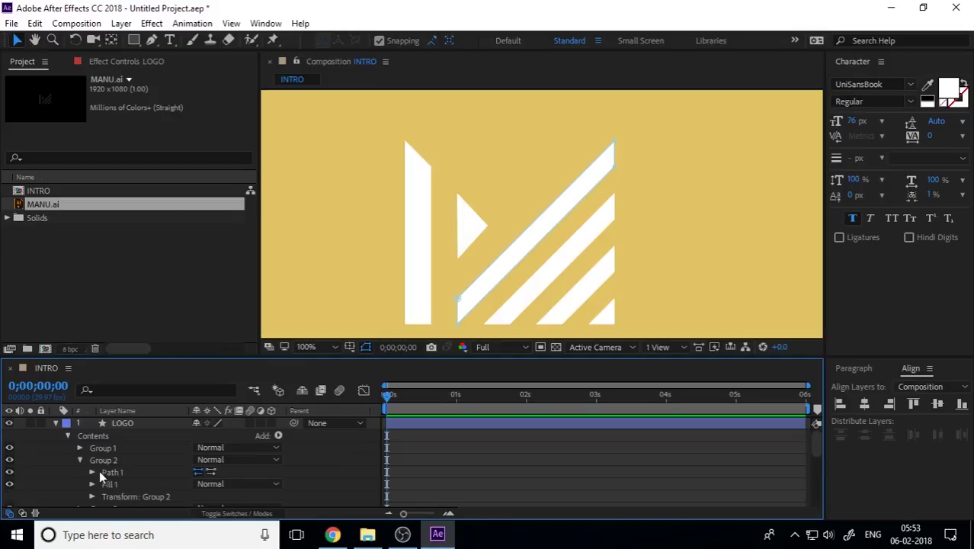
{"action": "left_click", "coordinate": [92, 471]}
{"action": "left_click", "coordinate": [139, 484]}
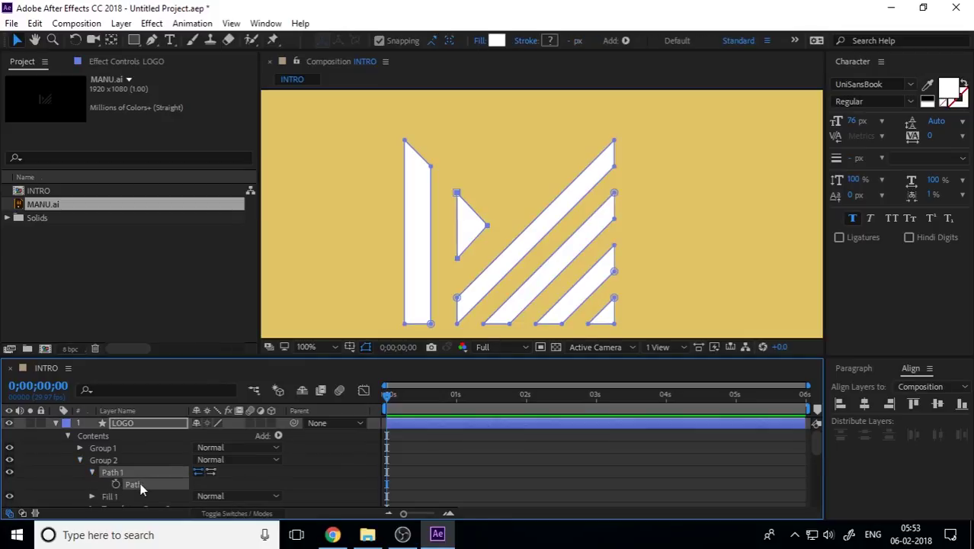
{"action": "left_click", "coordinate": [55, 423]}
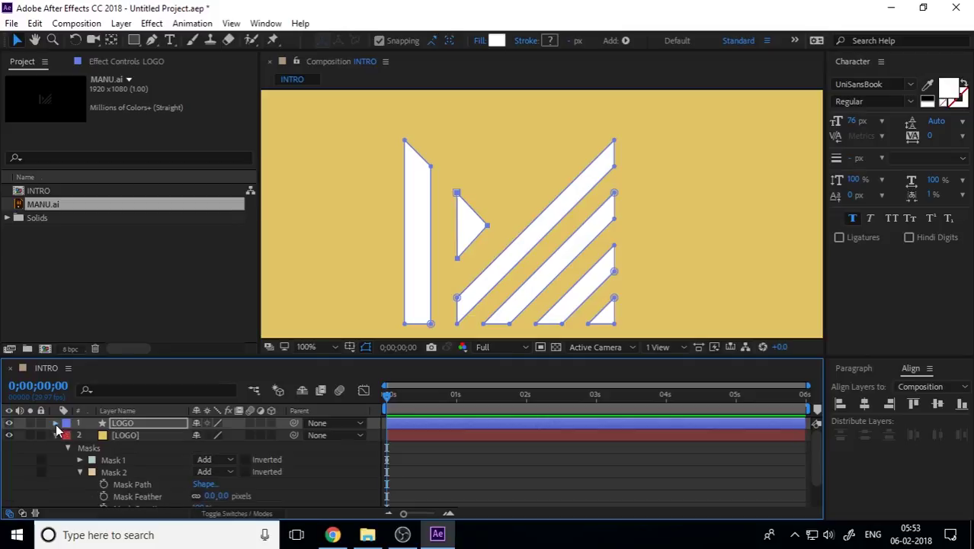
{"action": "left_click", "coordinate": [134, 484]}
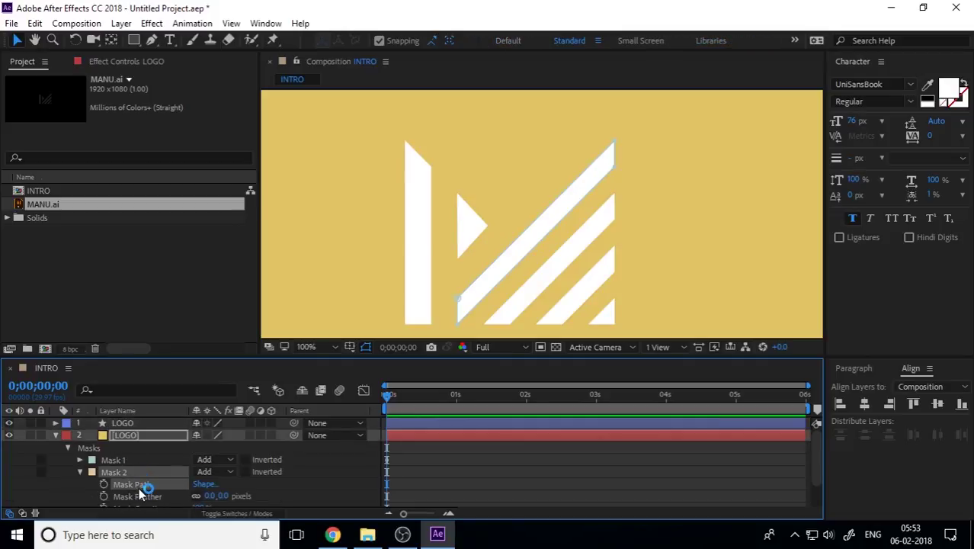
Check the triangle-masked [LOGO] layer in the viewer and select it.
{"action": "scroll", "coordinate": [480, 229], "scroll_direction": "down", "scroll_amount": 2}
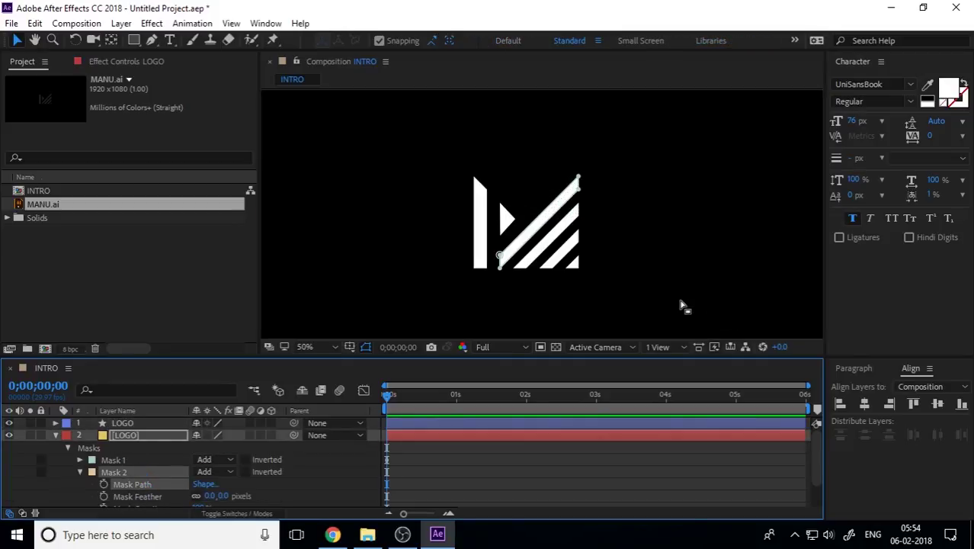
{"action": "scroll", "coordinate": [594, 208], "scroll_direction": "up", "scroll_amount": 4}
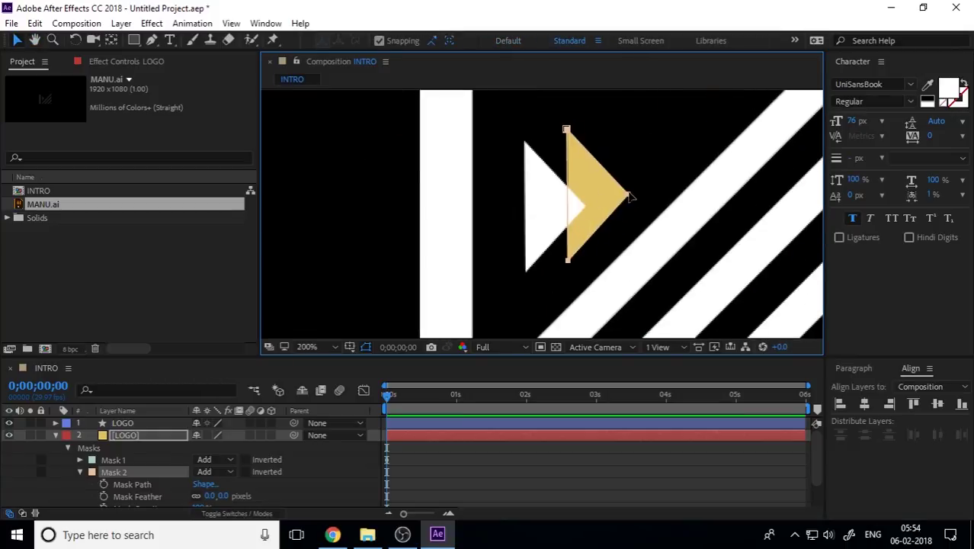
{"action": "scroll", "coordinate": [587, 207], "scroll_direction": "down", "scroll_amount": 4}
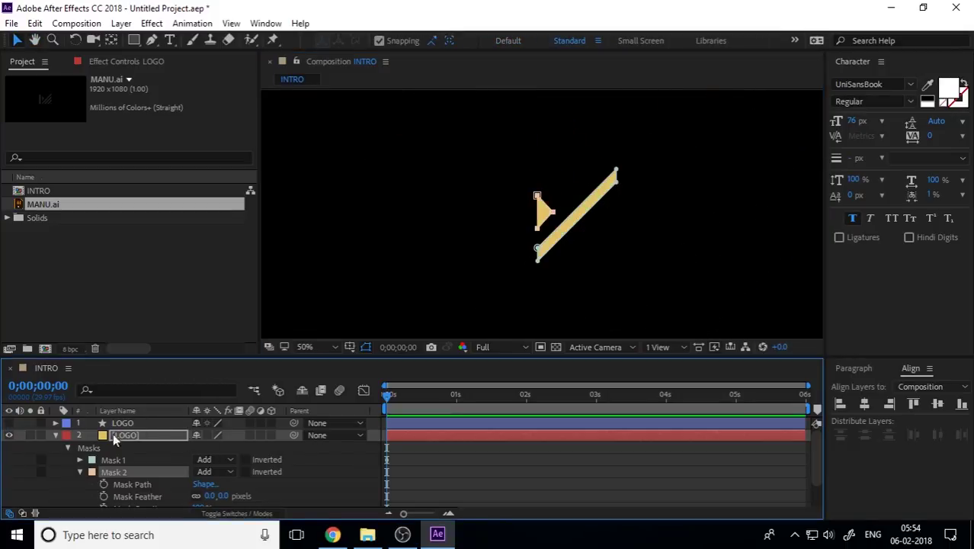
{"action": "left_click", "coordinate": [668, 262]}
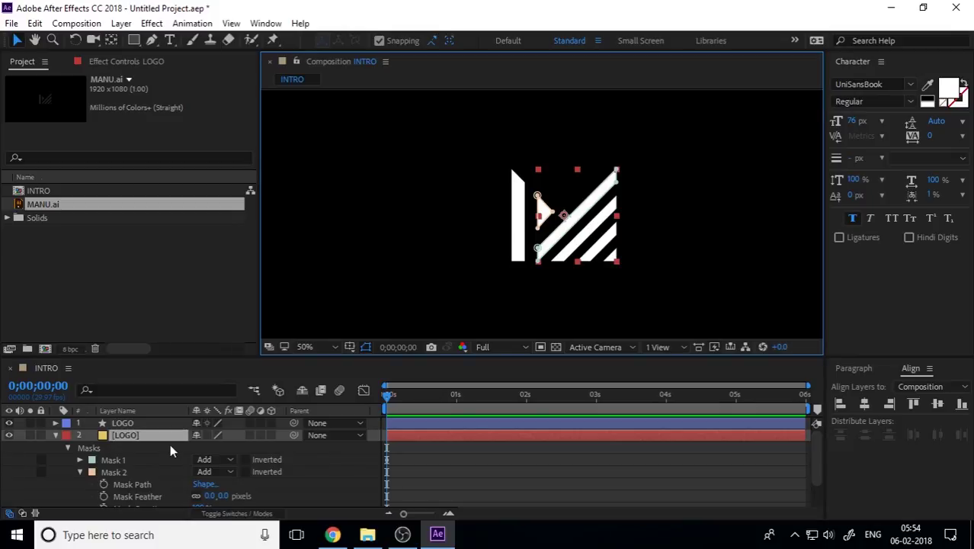
{"action": "scroll", "coordinate": [495, 222], "scroll_direction": "up", "scroll_amount": 2}
{"action": "left_click", "coordinate": [142, 440]}
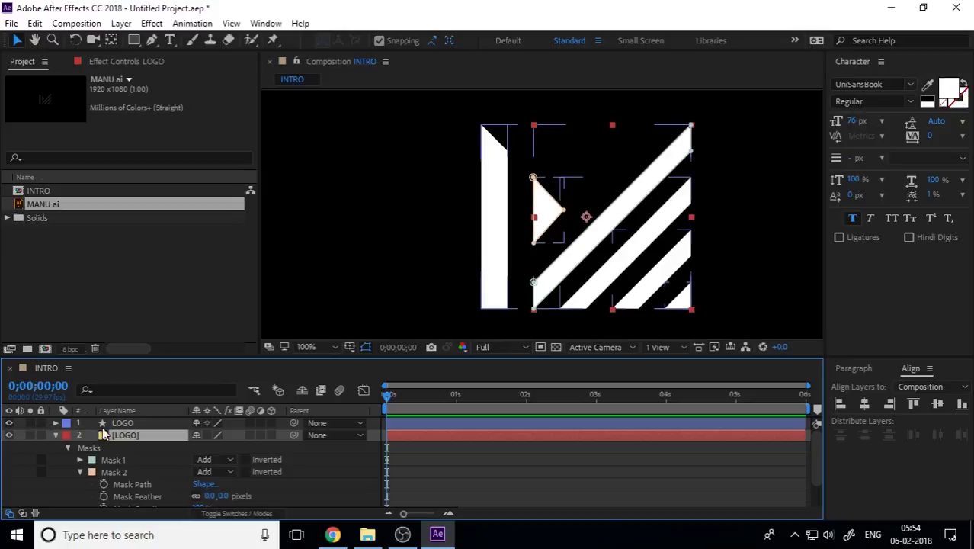
With the Pen tool, start a new mask at the top corner of the logo's vertical bar.
{"action": "left_click", "coordinate": [153, 42]}
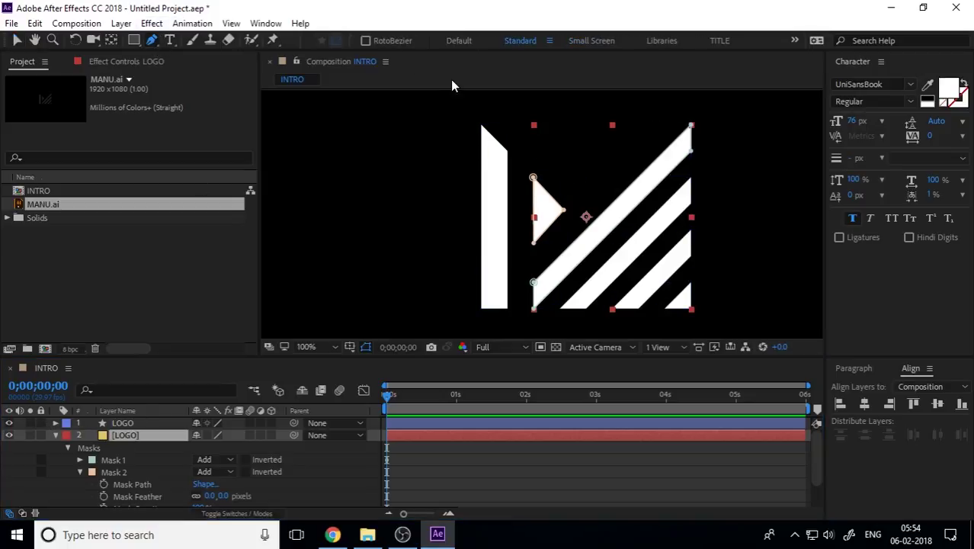
{"action": "scroll", "coordinate": [488, 131], "scroll_direction": "up", "scroll_amount": 4}
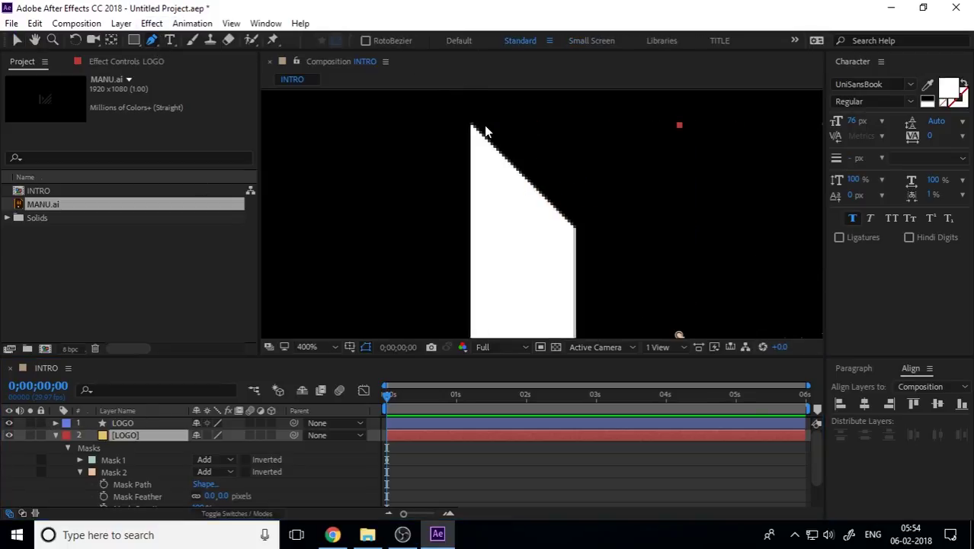
{"action": "left_click", "coordinate": [134, 432]}
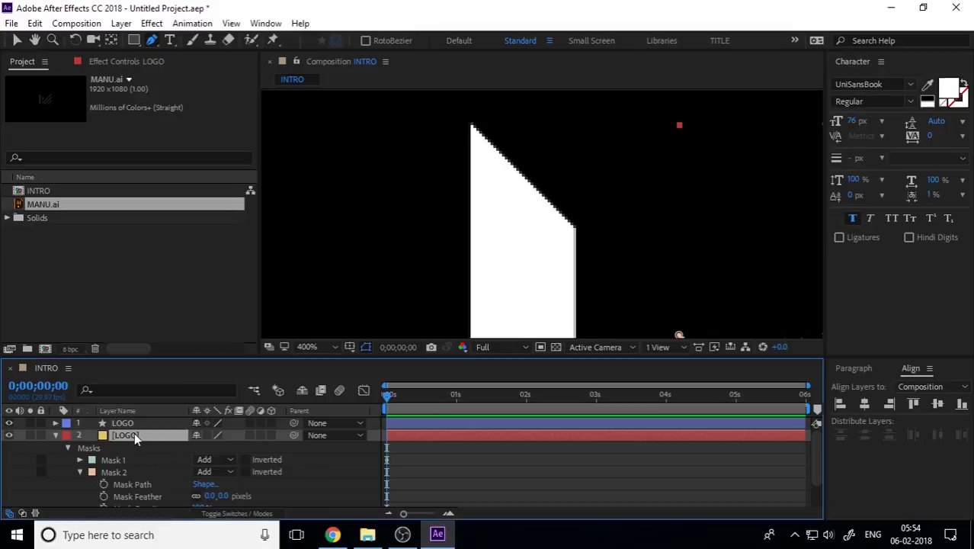
{"action": "left_click", "coordinate": [471, 124]}
{"action": "key", "text": "comma"}
{"action": "key", "text": "comma"}
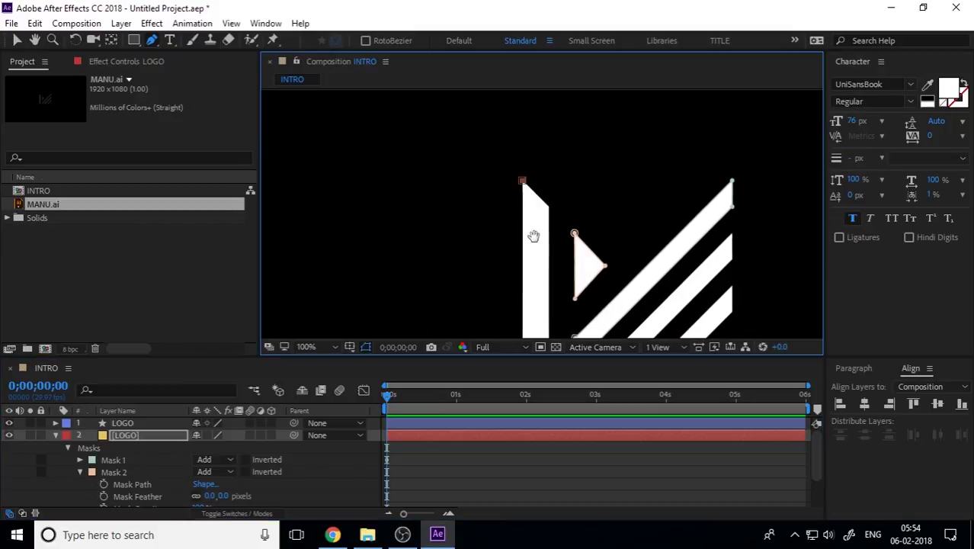
{"action": "left_click_drag", "start_coordinate": [539, 244], "coordinate": [504, 217]}
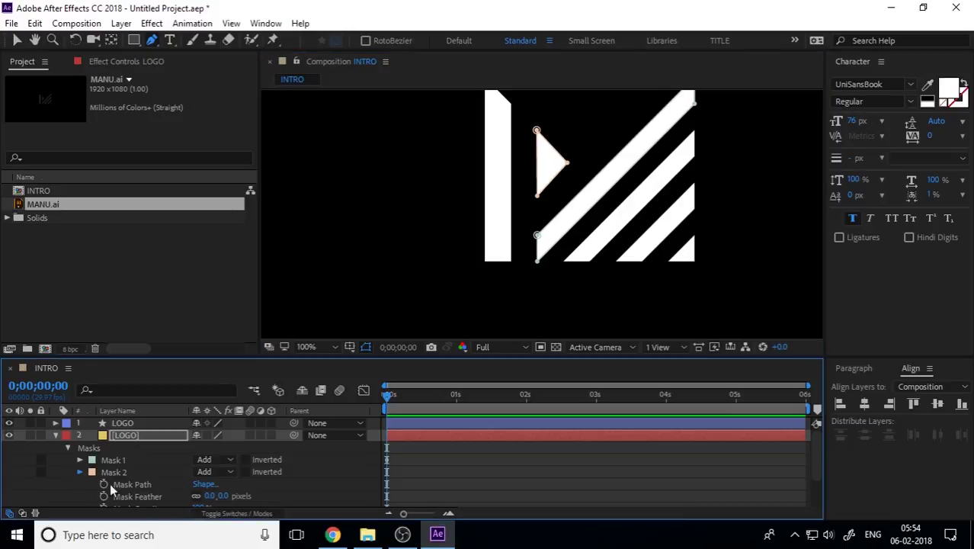
{"action": "left_click", "coordinate": [80, 472]}
{"action": "scroll", "coordinate": [488, 262], "scroll_direction": "up", "scroll_amount": 2}
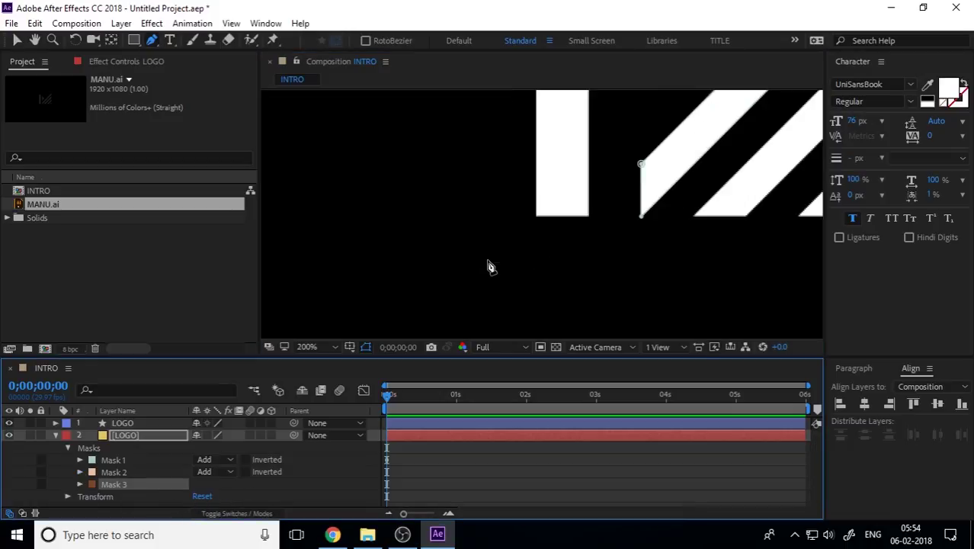
Trace the rest of the vertical bar and close it as Mask 3.
{"action": "left_click", "coordinate": [538, 223]}
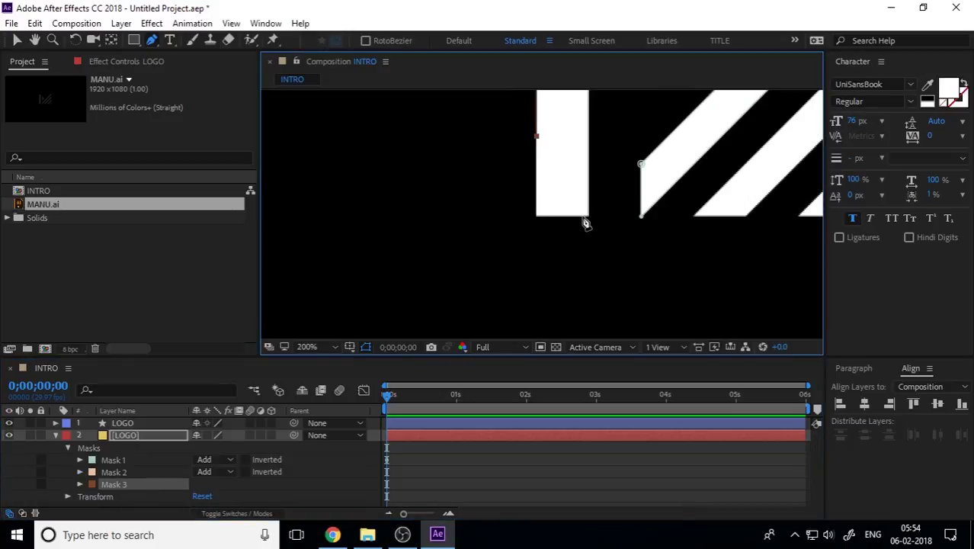
{"action": "key", "text": "ctrl+z"}
{"action": "left_click", "coordinate": [537, 217]}
{"action": "left_click", "coordinate": [589, 216]}
{"action": "key", "text": "h"}
{"action": "left_click_drag", "start_coordinate": [592, 163], "coordinate": [564, 210]}
{"action": "key", "text": "g"}
{"action": "left_click", "coordinate": [541, 176]}
{"action": "left_click", "coordinate": [492, 125]}
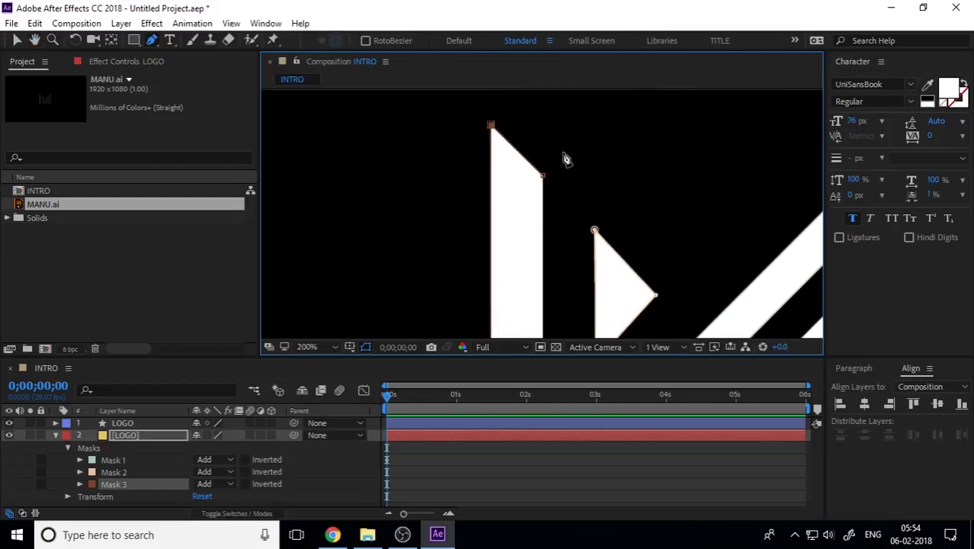
Trace the diagonal stripe along the logo's bottom edge as Mask 4.
{"action": "scroll", "coordinate": [578, 170], "scroll_direction": "down", "scroll_amount": 2}
{"action": "left_click_drag", "start_coordinate": [611, 178], "coordinate": [487, 141]}
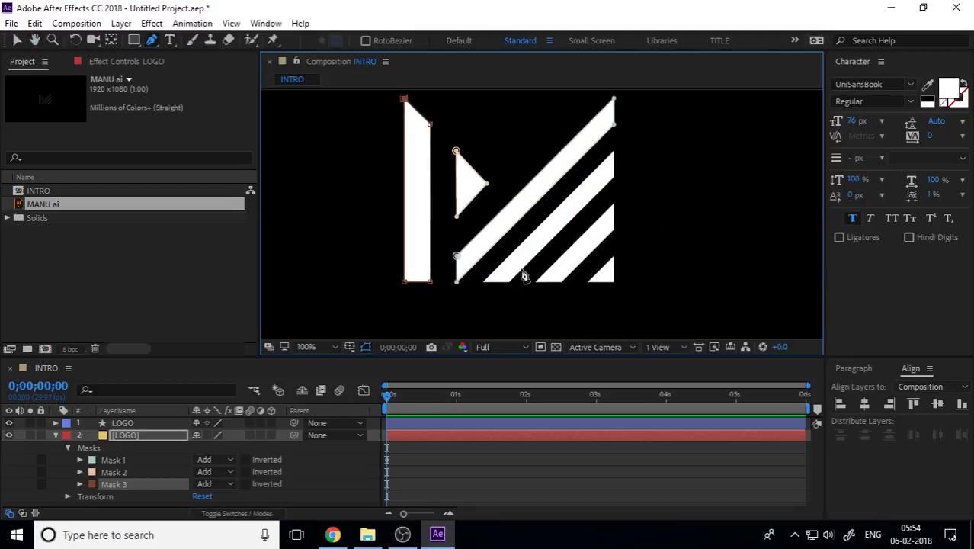
{"action": "scroll", "coordinate": [518, 278], "scroll_direction": "up", "scroll_amount": 1}
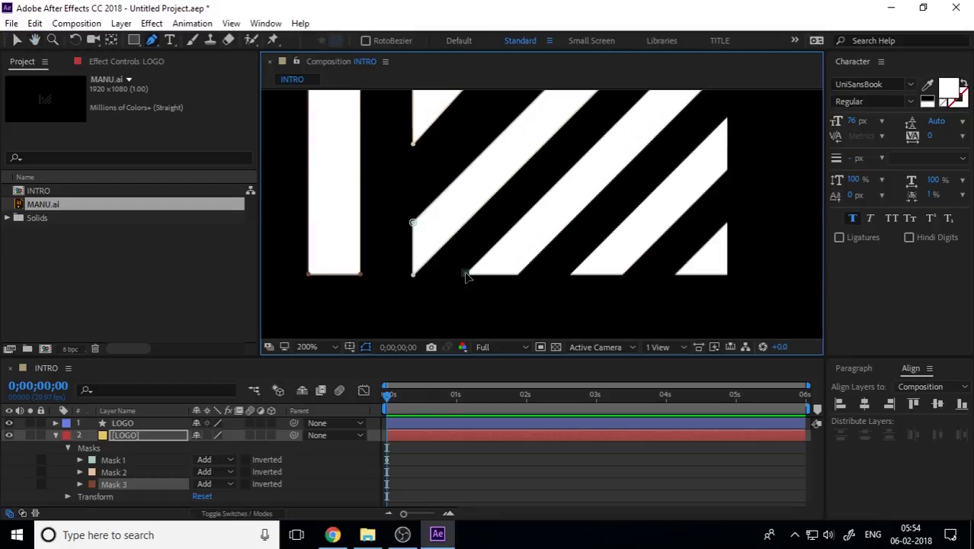
{"action": "left_click", "coordinate": [468, 276]}
{"action": "left_click_drag", "start_coordinate": [639, 191], "coordinate": [531, 252]}
{"action": "left_click_drag", "start_coordinate": [616, 145], "coordinate": [576, 211]}
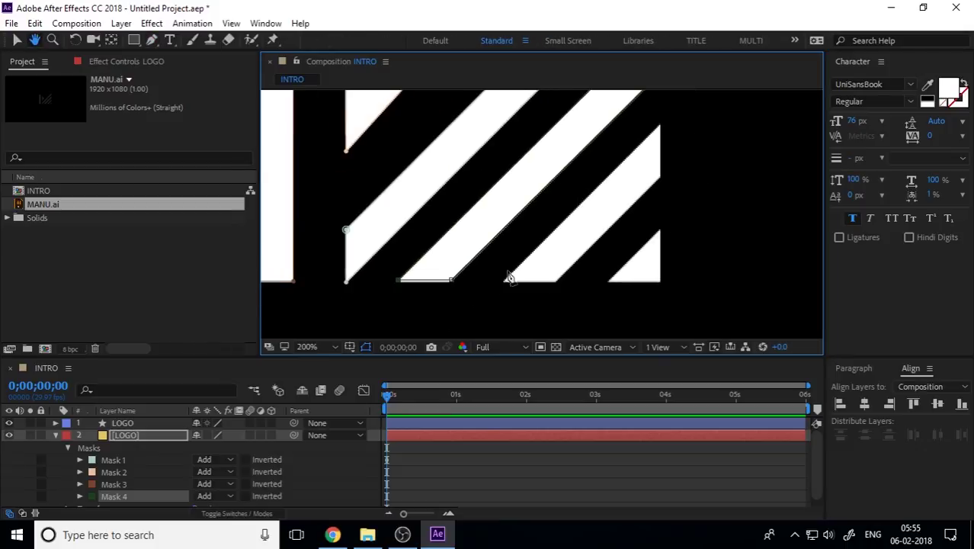
{"action": "left_click", "coordinate": [557, 280]}
{"action": "left_click", "coordinate": [660, 176]}
{"action": "left_click", "coordinate": [659, 127]}
Outline the small bottom-right triangle as another closed mask, then deselect all.
{"action": "left_click", "coordinate": [503, 279]}
{"action": "left_click", "coordinate": [610, 282]}
{"action": "left_click", "coordinate": [660, 281]}
{"action": "left_click", "coordinate": [660, 231]}
{"action": "left_click", "coordinate": [610, 282]}
{"action": "key", "text": "v"}
{"action": "scroll", "coordinate": [625, 199], "scroll_direction": "down", "scroll_amount": 4}
{"action": "key", "text": "F2"}
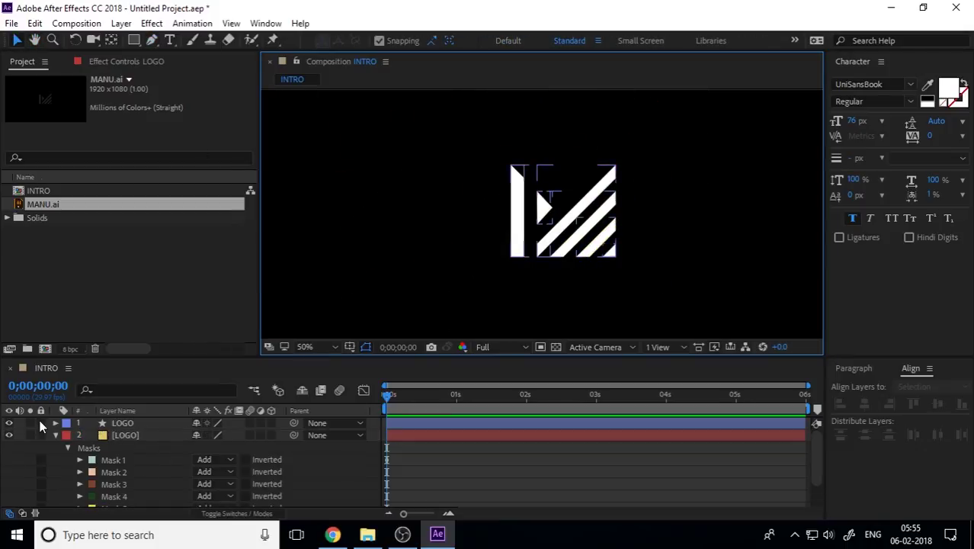
Hide the original LOGO layer and check the outlines of Masks 1–6.
{"action": "left_click", "coordinate": [8, 423]}
{"action": "key", "text": "period"}
{"action": "key", "text": "period"}
{"action": "key", "text": "period"}
{"action": "key", "text": "period"}
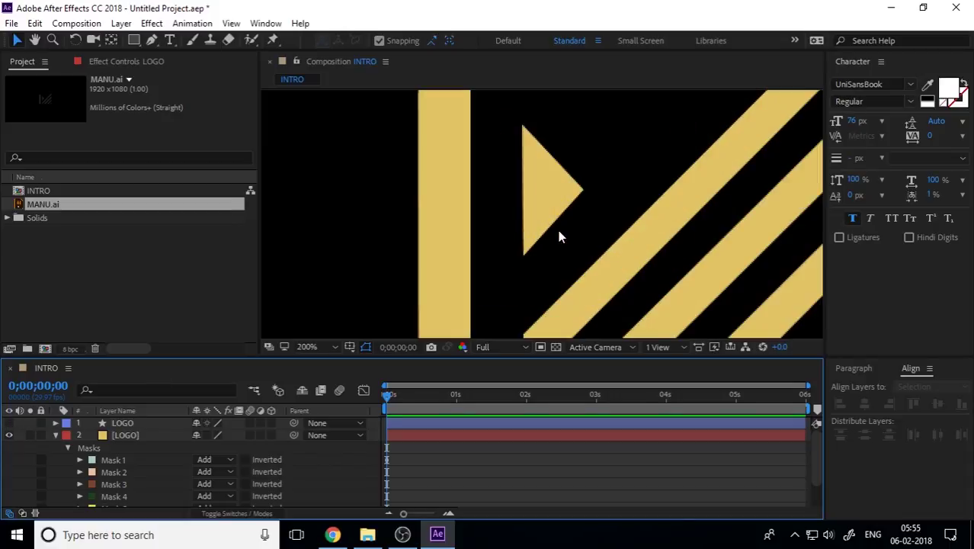
{"action": "key", "text": "comma"}
{"action": "key", "text": "comma"}
{"action": "scroll", "coordinate": [133, 455], "scroll_direction": "down", "scroll_amount": 2}
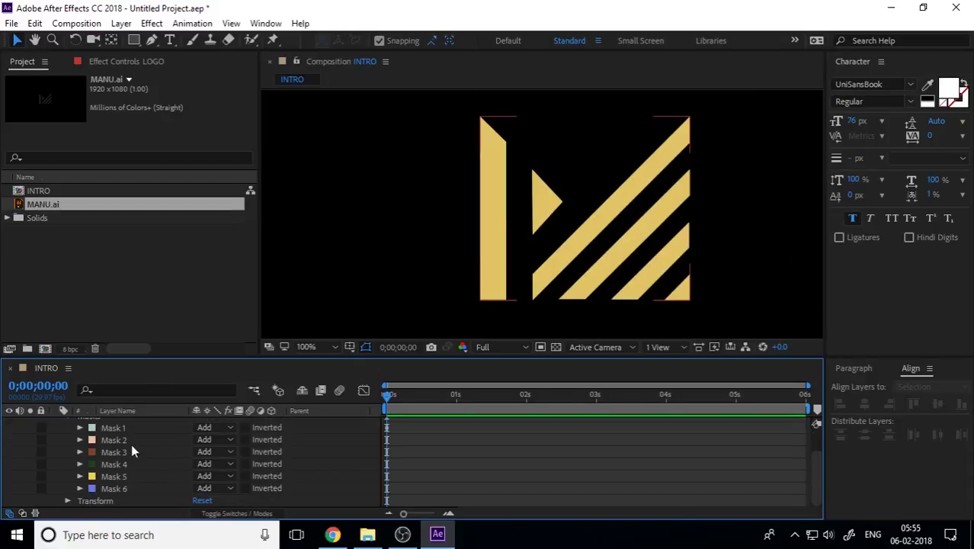
{"action": "left_click", "coordinate": [126, 427]}
{"action": "left_click", "coordinate": [127, 441]}
{"action": "left_click", "coordinate": [128, 452]}
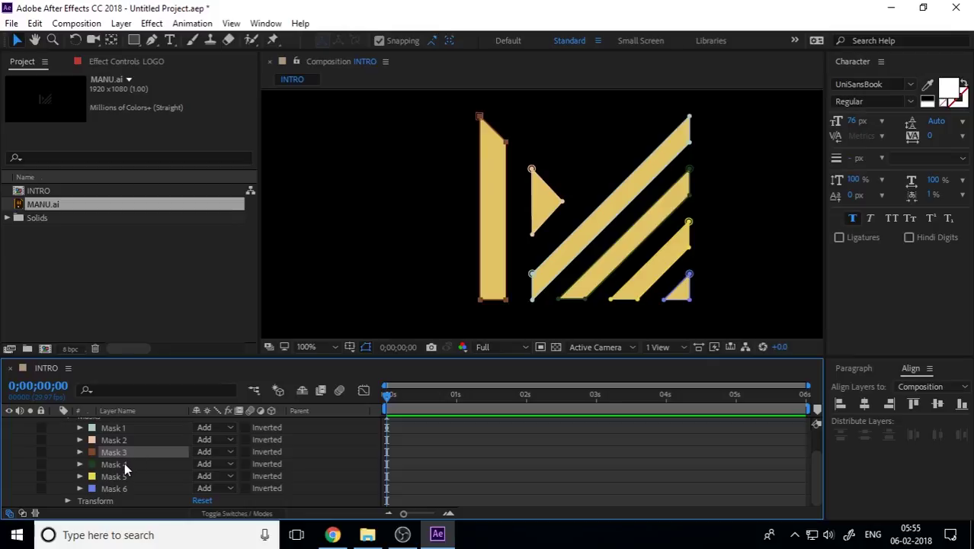
{"action": "left_click", "coordinate": [124, 463]}
{"action": "left_click", "coordinate": [131, 476]}
{"action": "left_click", "coordinate": [132, 489]}
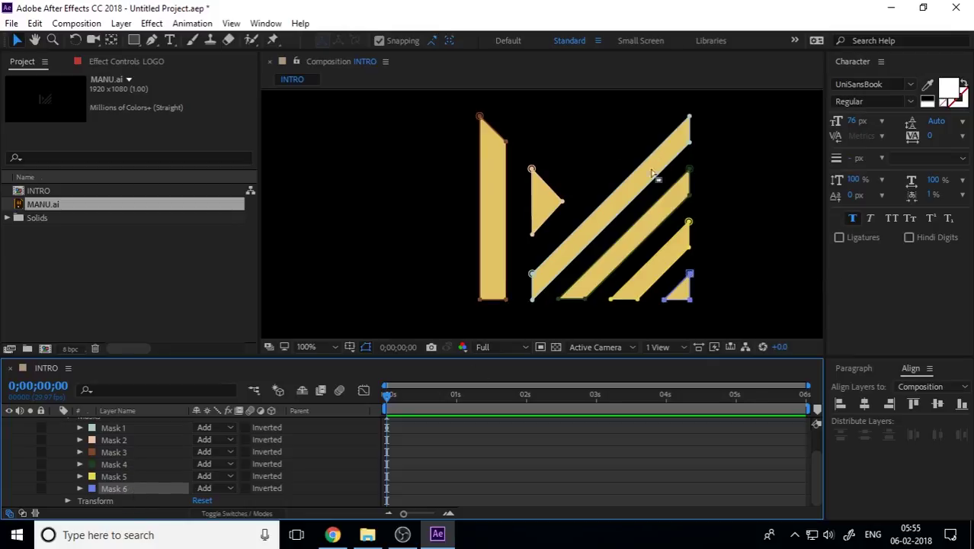
{"action": "scroll", "coordinate": [120, 461], "scroll_direction": "up", "scroll_amount": 2}
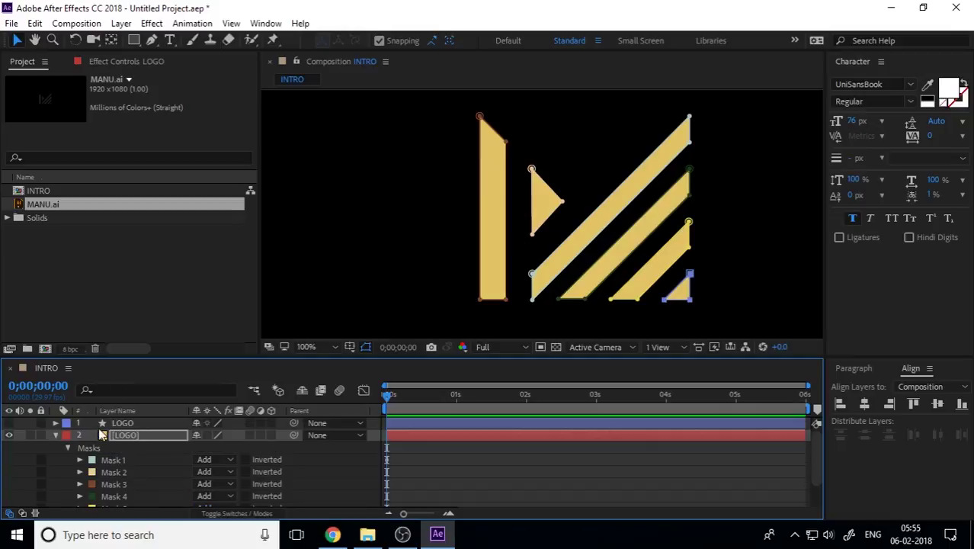
Delete the original LOGO layer and reframe the comp view at 50%.
{"action": "left_click", "coordinate": [55, 436]}
{"action": "left_click_drag", "start_coordinate": [117, 424], "coordinate": [118, 441]}
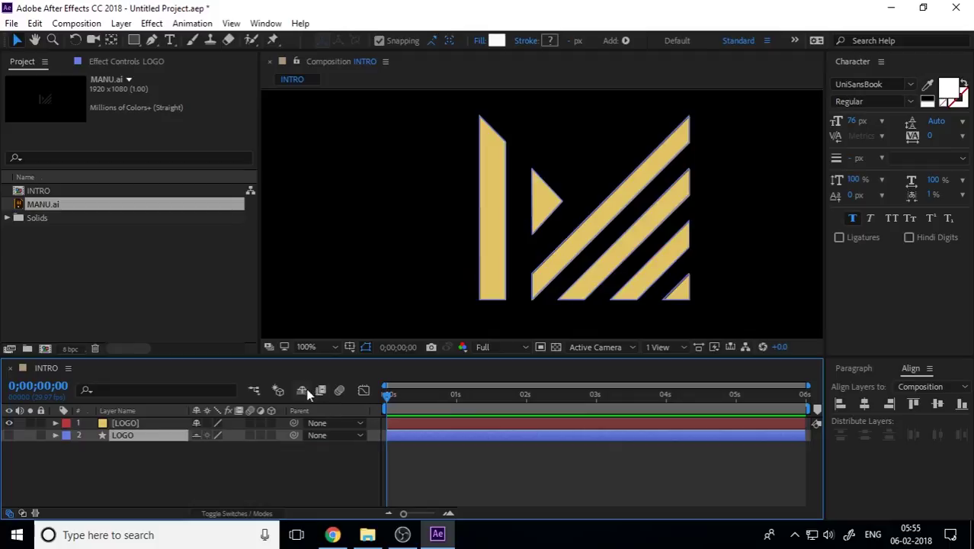
{"action": "key", "text": "Delete"}
{"action": "left_click", "coordinate": [127, 423]}
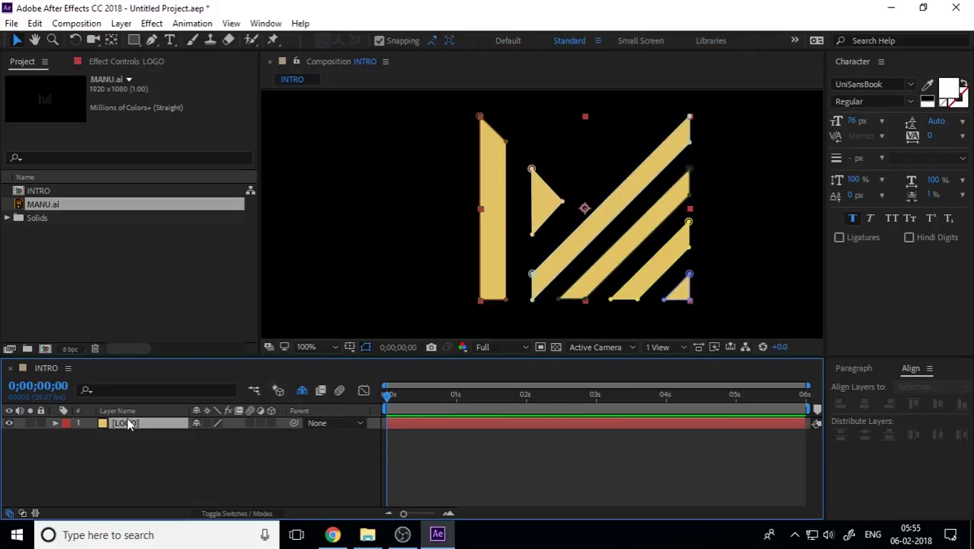
{"action": "left_click", "coordinate": [727, 204]}
{"action": "key", "text": "comma"}
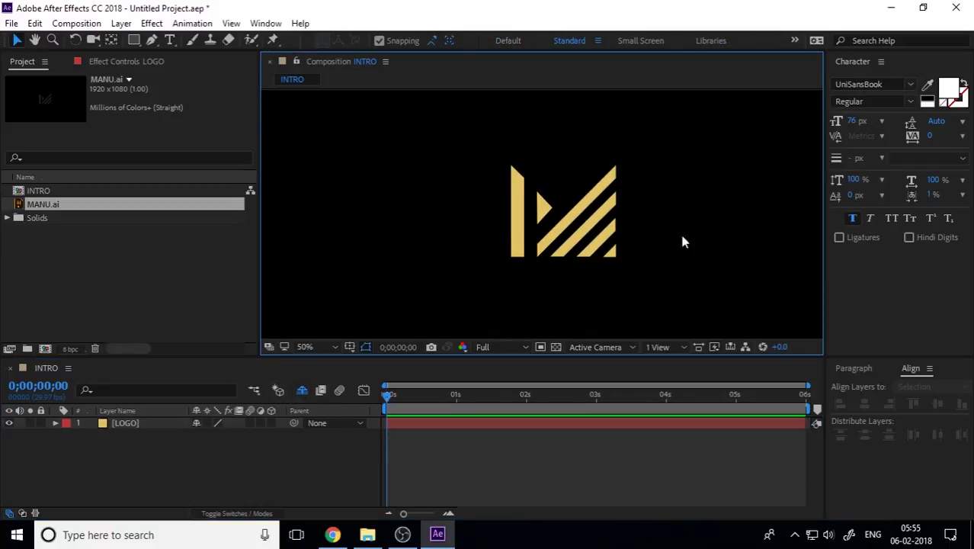
{"action": "key", "text": "comma"}
{"action": "key", "text": "period"}
{"action": "left_click_drag", "start_coordinate": [574, 234], "coordinate": [475, 234]}
Show the [LOGO] layer's mask paths and select Mask 1's path.
{"action": "left_click", "coordinate": [165, 423]}
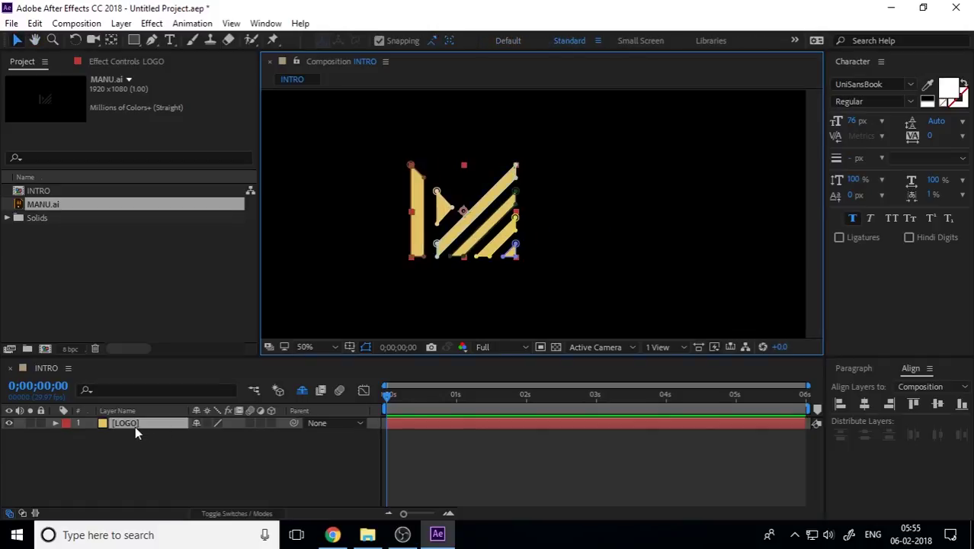
{"action": "key", "text": "m"}
{"action": "left_click", "coordinate": [113, 437]}
{"action": "scroll", "coordinate": [171, 487], "scroll_direction": "down", "scroll_amount": 2}
{"action": "scroll", "coordinate": [165, 483], "scroll_direction": "up", "scroll_amount": 3}
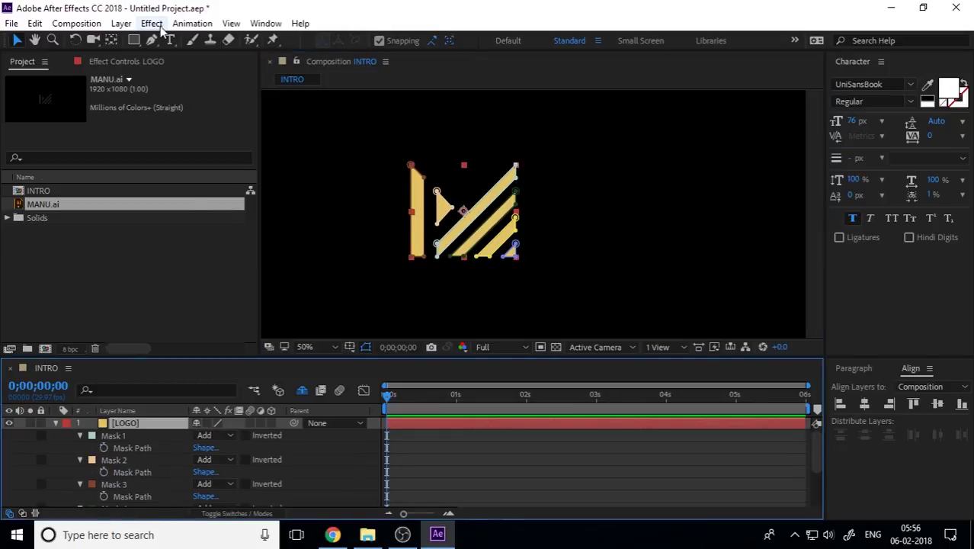
Apply Rowbyte Plexus to [LOGO] and add a Paths geometry object from its masks.
{"action": "left_click", "coordinate": [161, 27]}
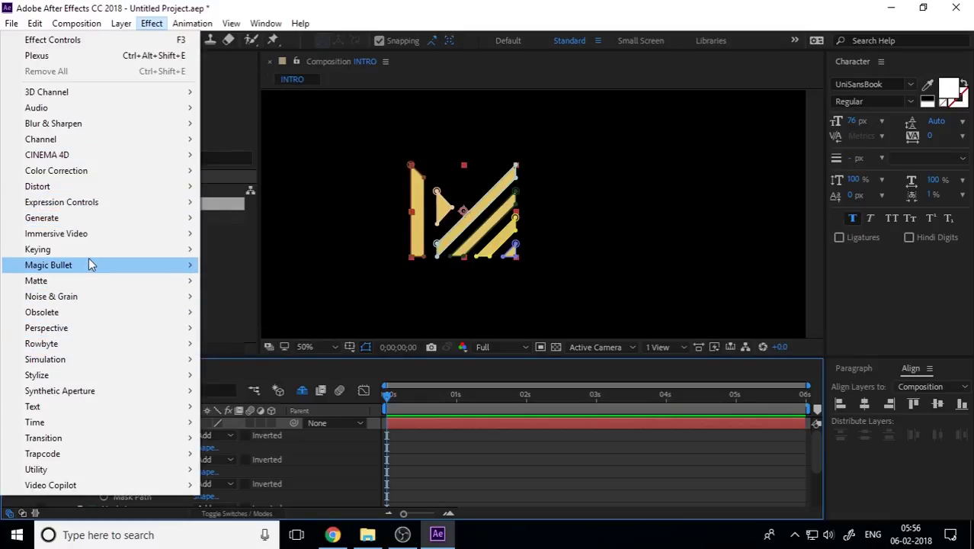
{"action": "mouse_move", "coordinate": [82, 346]}
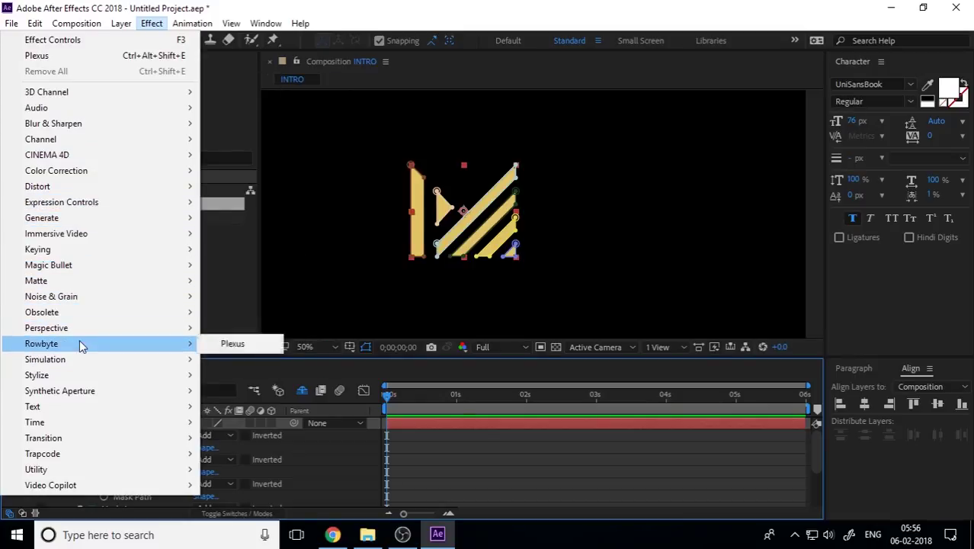
{"action": "left_click", "coordinate": [219, 344]}
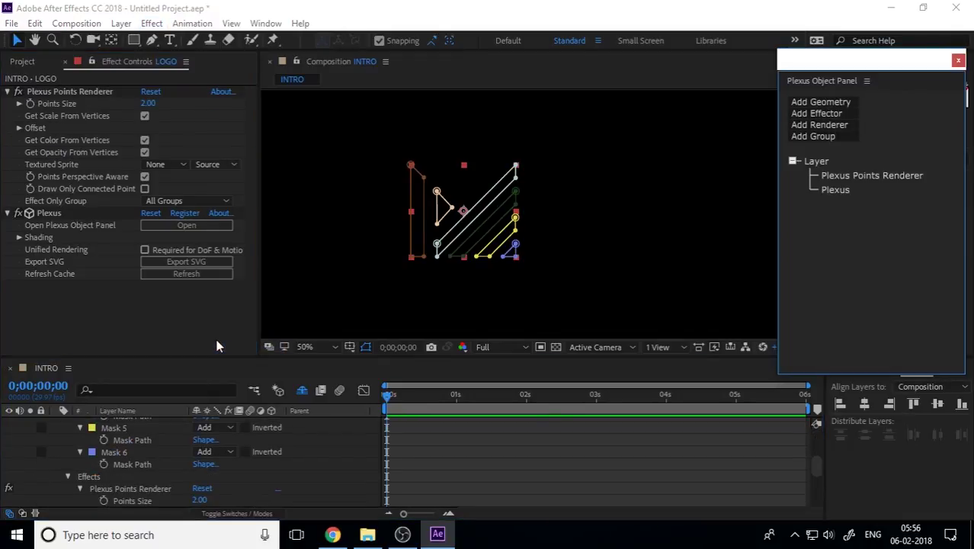
{"action": "left_click", "coordinate": [308, 286]}
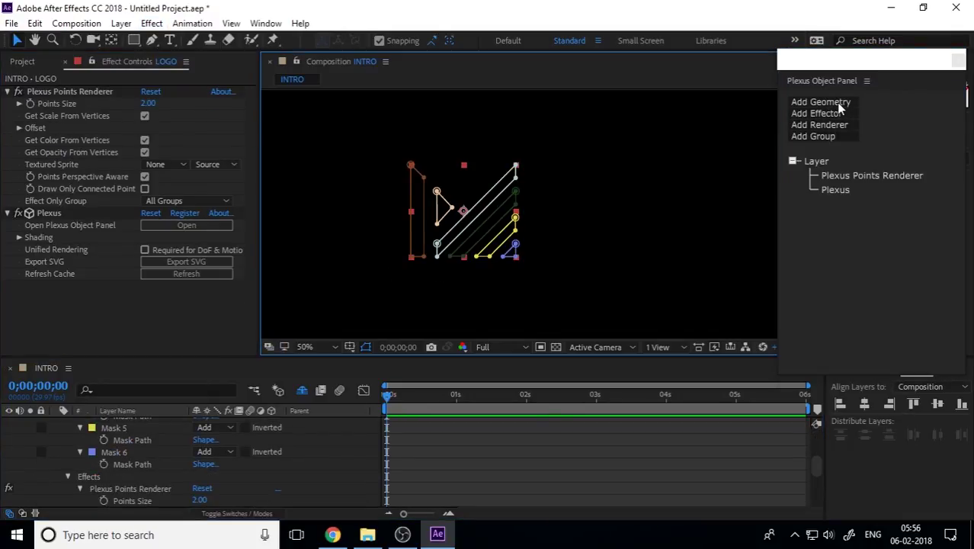
{"action": "left_click", "coordinate": [839, 104]}
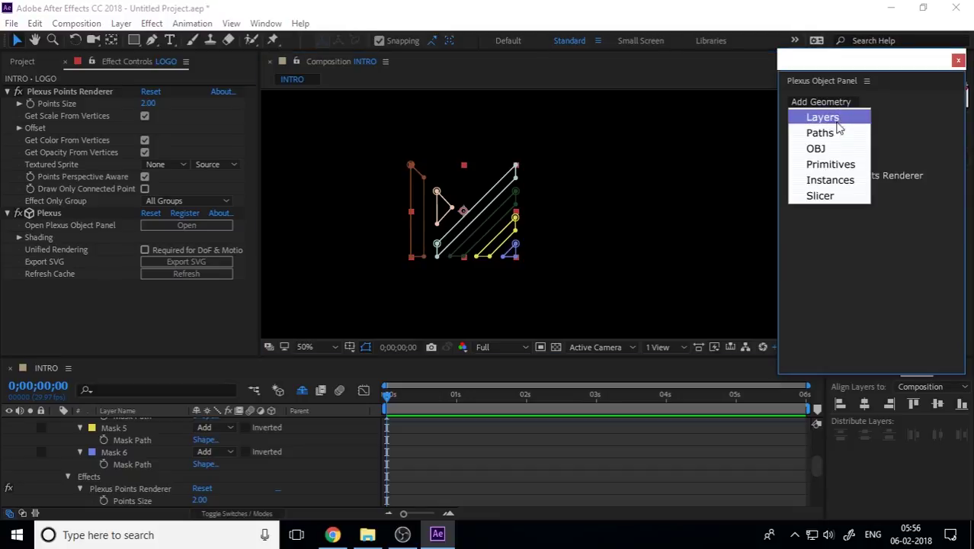
{"action": "left_click", "coordinate": [836, 134]}
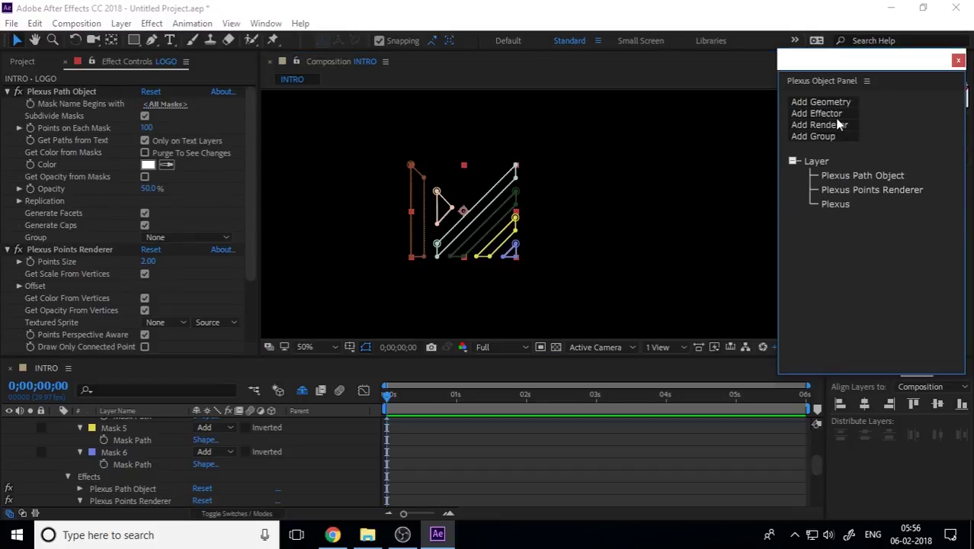
Hide the mask outlines so the white Plexus dots tracing the logo are visible.
{"action": "left_click", "coordinate": [365, 347]}
{"action": "scroll", "coordinate": [465, 243], "scroll_direction": "up", "scroll_amount": 1}
{"action": "scroll", "coordinate": [462, 241], "scroll_direction": "down", "scroll_amount": 1}
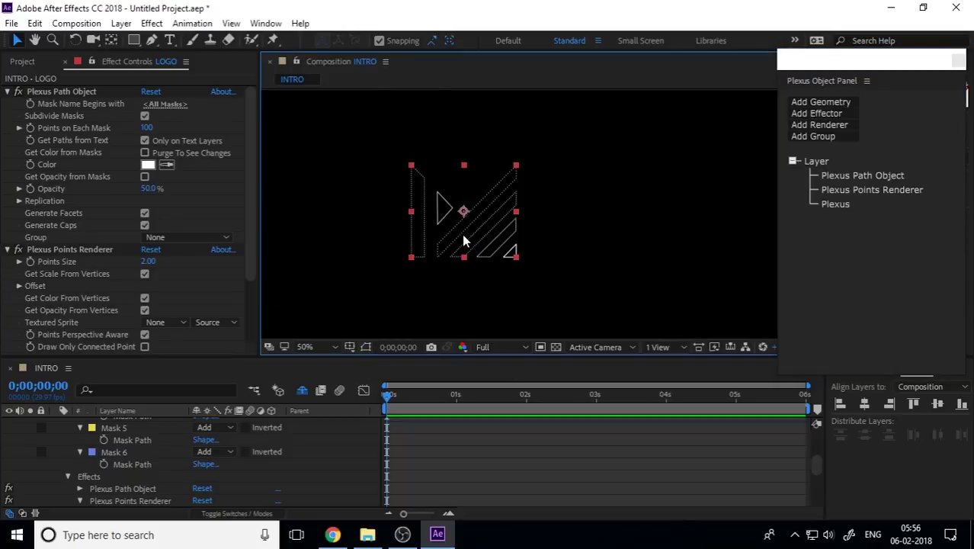
{"action": "scroll", "coordinate": [465, 242], "scroll_direction": "up", "scroll_amount": 1}
Zoom and pan across the logo to inspect the dotted points, then select the [LOGO] layer.
{"action": "left_click_drag", "start_coordinate": [483, 211], "coordinate": [604, 195]}
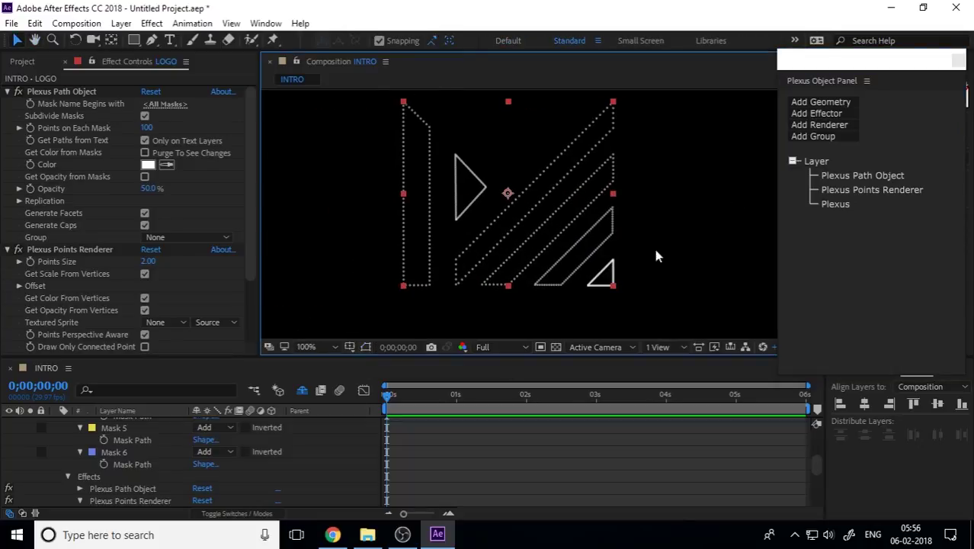
{"action": "scroll", "coordinate": [618, 235], "scroll_direction": "up", "scroll_amount": 1}
{"action": "left_click_drag", "start_coordinate": [653, 290], "coordinate": [662, 223]}
{"action": "scroll", "coordinate": [671, 229], "scroll_direction": "up", "scroll_amount": 1}
{"action": "scroll", "coordinate": [719, 268], "scroll_direction": "up", "scroll_amount": 1}
{"action": "scroll", "coordinate": [484, 128], "scroll_direction": "up", "scroll_amount": 1}
{"action": "scroll", "coordinate": [670, 213], "scroll_direction": "down", "scroll_amount": 3}
{"action": "scroll", "coordinate": [648, 209], "scroll_direction": "up", "scroll_amount": 1}
{"action": "scroll", "coordinate": [626, 207], "scroll_direction": "up", "scroll_amount": 1}
{"action": "scroll", "coordinate": [630, 204], "scroll_direction": "up", "scroll_amount": 1}
{"action": "scroll", "coordinate": [629, 204], "scroll_direction": "down", "scroll_amount": 2}
{"action": "scroll", "coordinate": [582, 196], "scroll_direction": "down", "scroll_amount": 3}
{"action": "scroll", "coordinate": [583, 196], "scroll_direction": "up", "scroll_amount": 1}
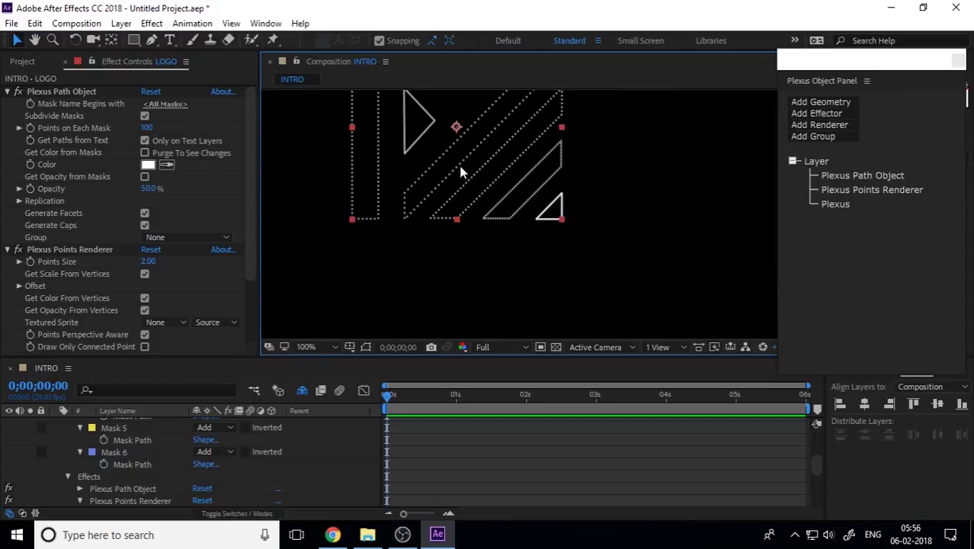
{"action": "left_click_drag", "start_coordinate": [476, 128], "coordinate": [511, 189]}
{"action": "left_click", "coordinate": [896, 179]}
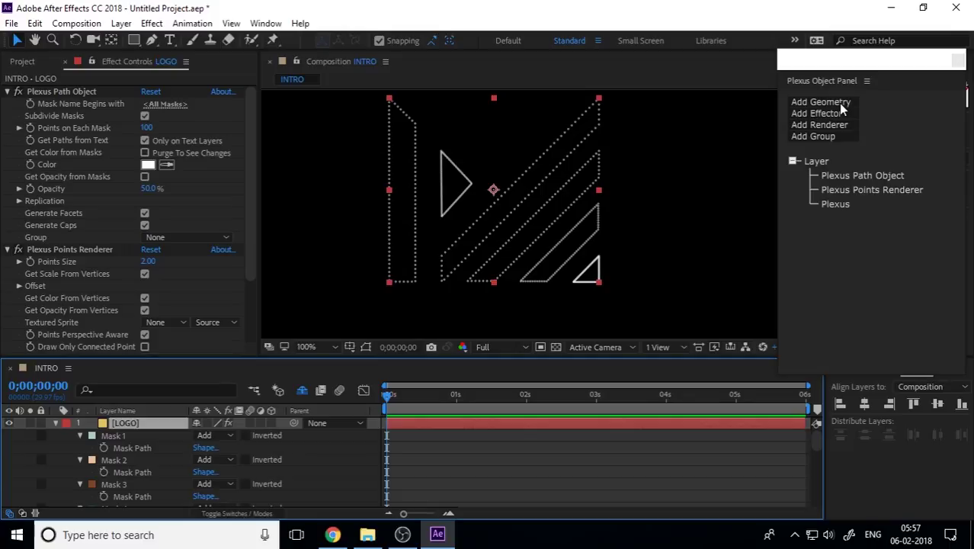
Add a Lines renderer and a Noise effector to the logo's Plexus.
{"action": "left_click", "coordinate": [844, 127]}
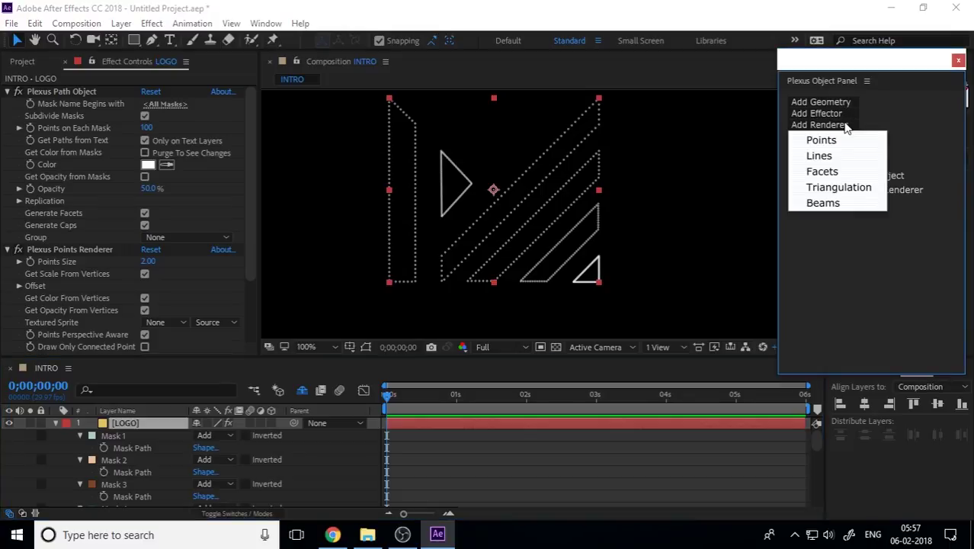
{"action": "left_click", "coordinate": [820, 156]}
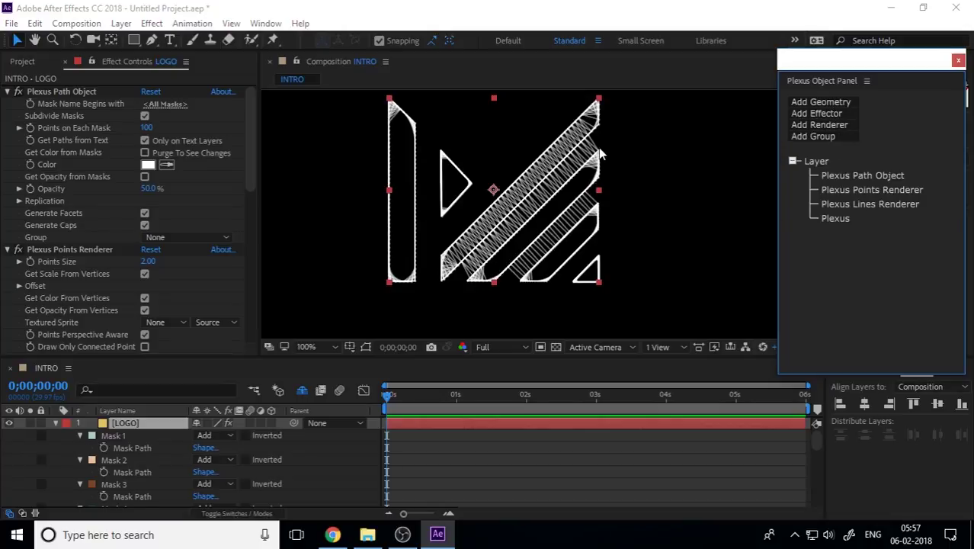
{"action": "left_click", "coordinate": [827, 116]}
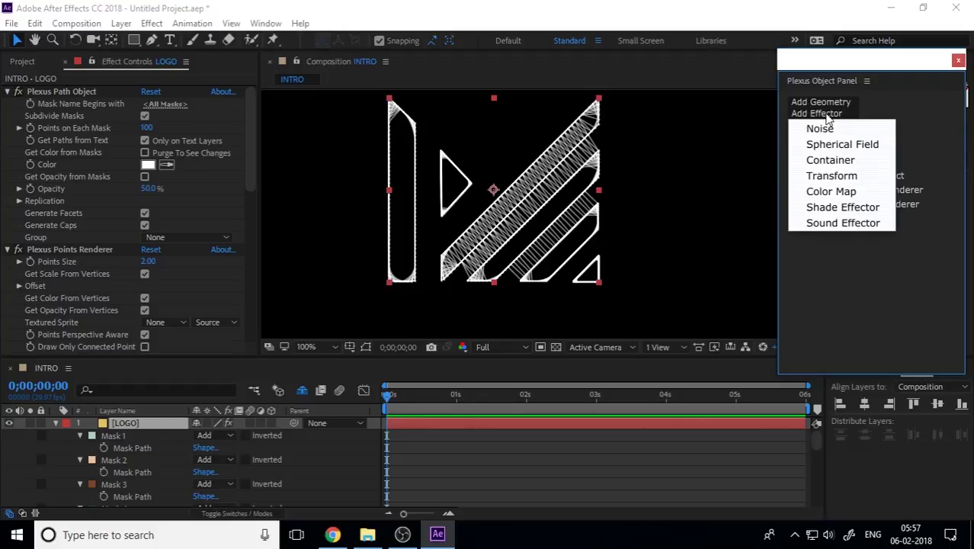
{"action": "left_click", "coordinate": [831, 130]}
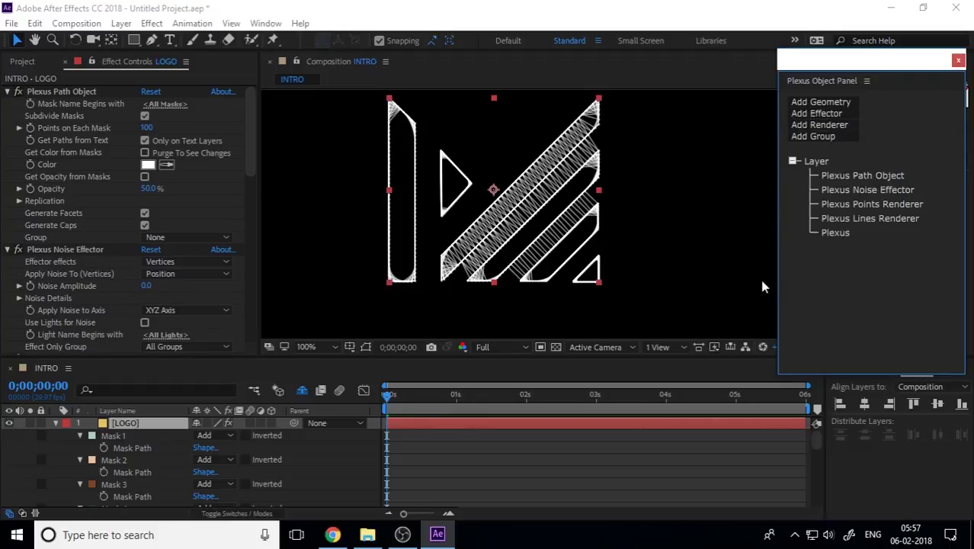
Experiment with the Noise Effector's amplitude to distort the logo mesh.
{"action": "left_click", "coordinate": [871, 192]}
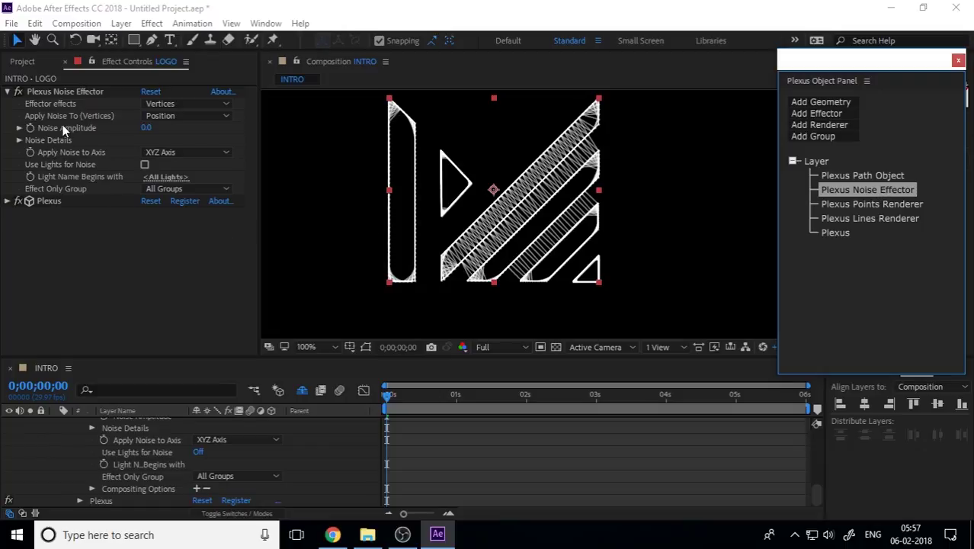
{"action": "left_click_drag", "start_coordinate": [146, 128], "coordinate": [254, 208]}
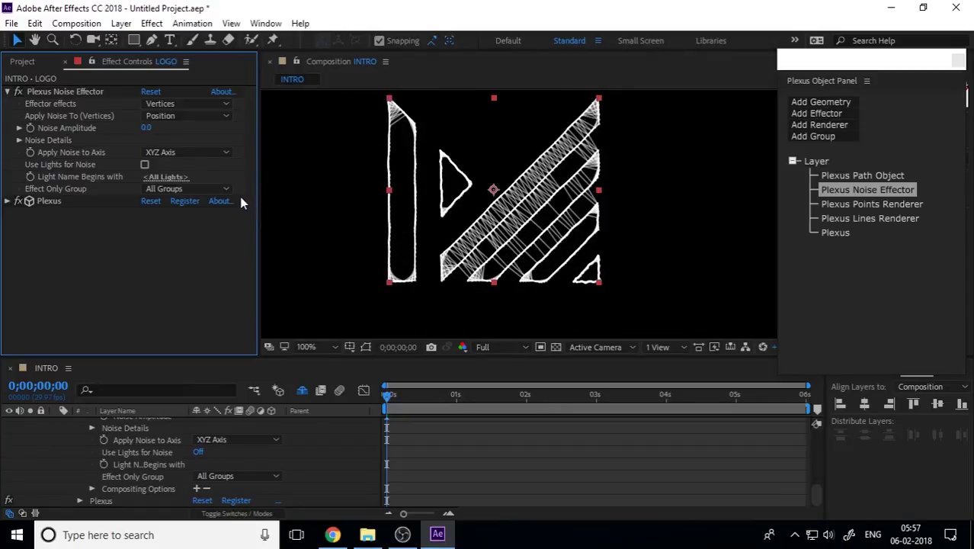
{"action": "scroll", "coordinate": [543, 212], "scroll_direction": "up", "scroll_amount": 1}
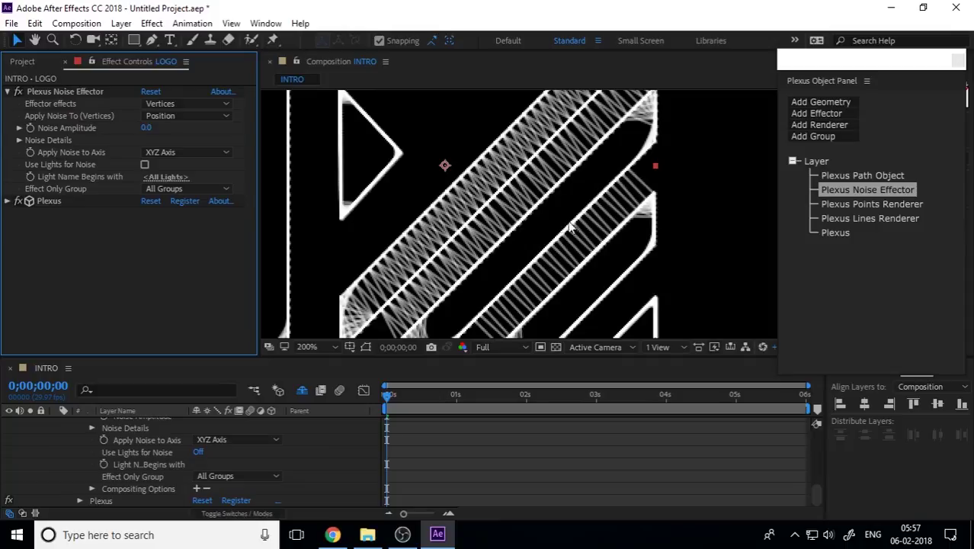
{"action": "scroll", "coordinate": [486, 209], "scroll_direction": "down", "scroll_amount": 1}
{"action": "scroll", "coordinate": [555, 179], "scroll_direction": "up", "scroll_amount": 1}
{"action": "left_click", "coordinate": [875, 178]}
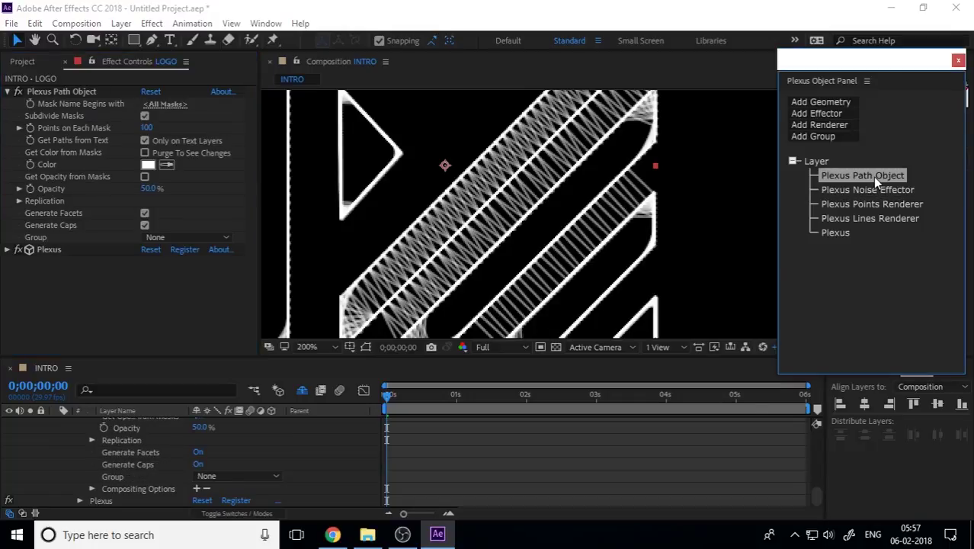
Toggle Subdivide Masks off and back on, recentre the logo, and set Points on Each Mask to 20.
{"action": "left_click", "coordinate": [145, 116]}
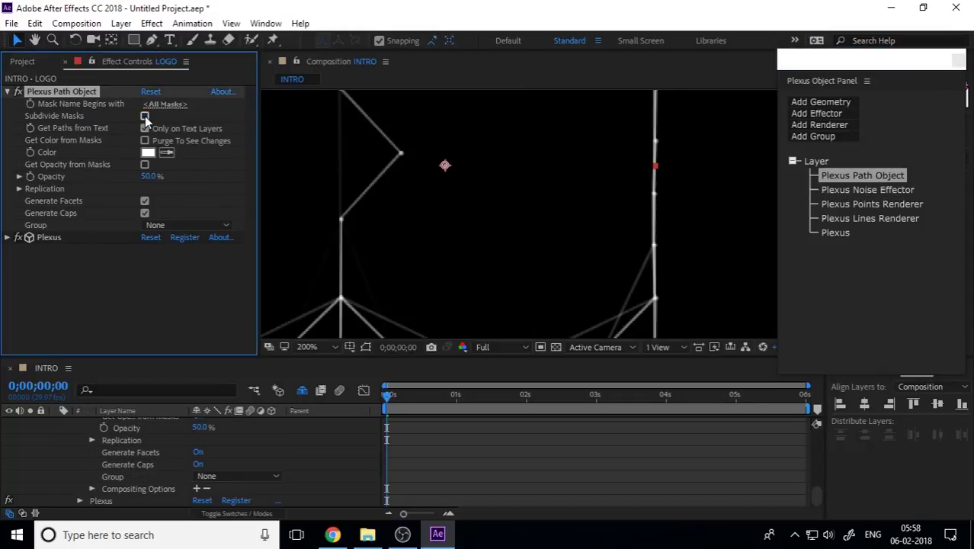
{"action": "scroll", "coordinate": [522, 239], "scroll_direction": "down", "scroll_amount": 2}
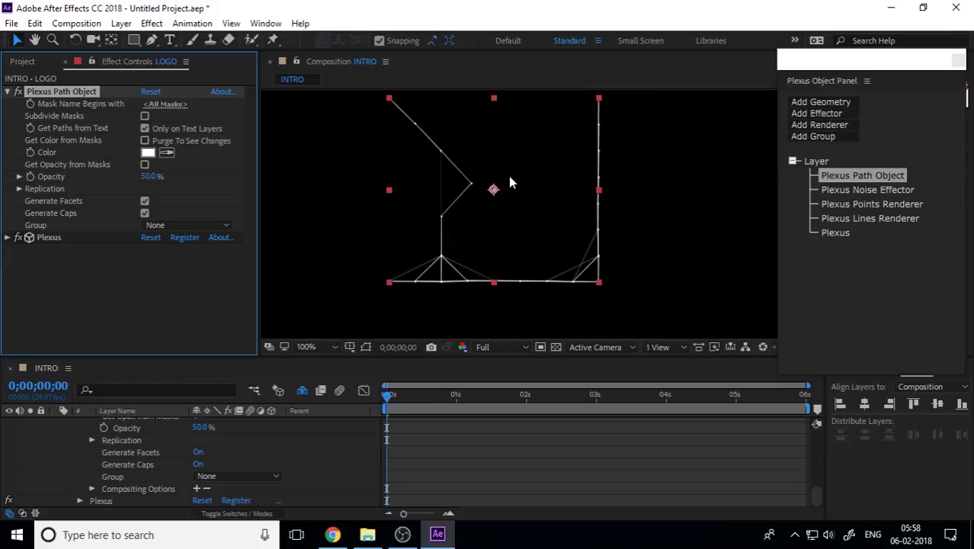
{"action": "key", "text": "space"}
{"action": "left_click_drag", "start_coordinate": [509, 183], "coordinate": [501, 207]}
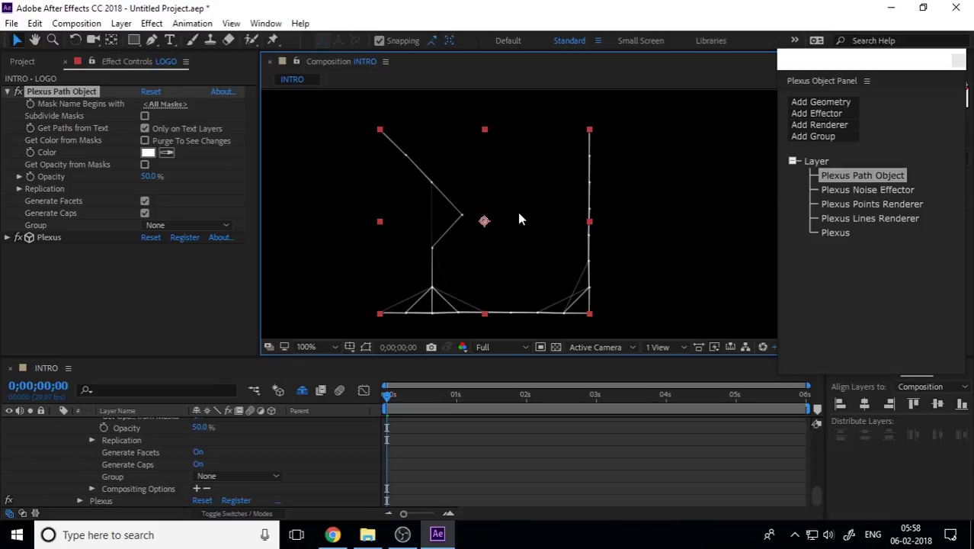
{"action": "left_click", "coordinate": [145, 117]}
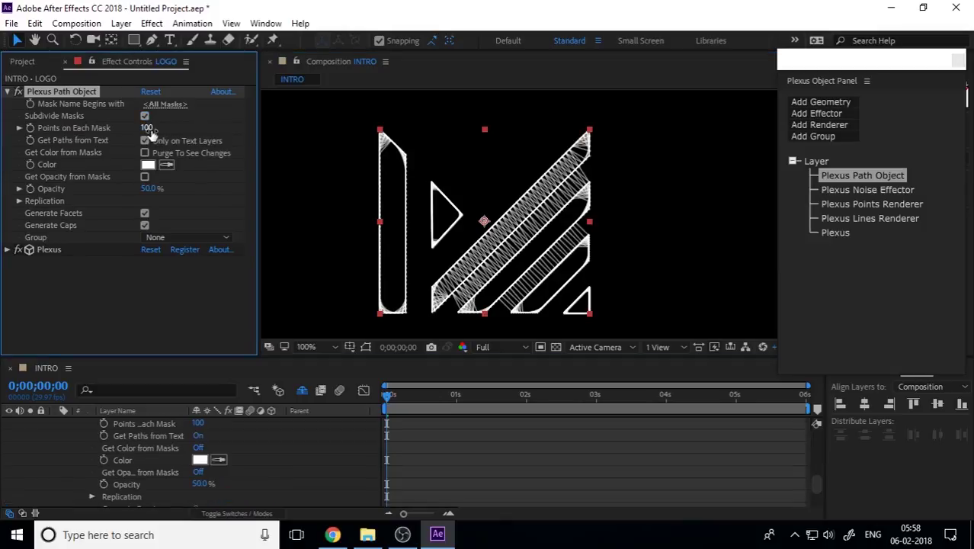
{"action": "left_click_drag", "start_coordinate": [151, 131], "coordinate": [110, 147]}
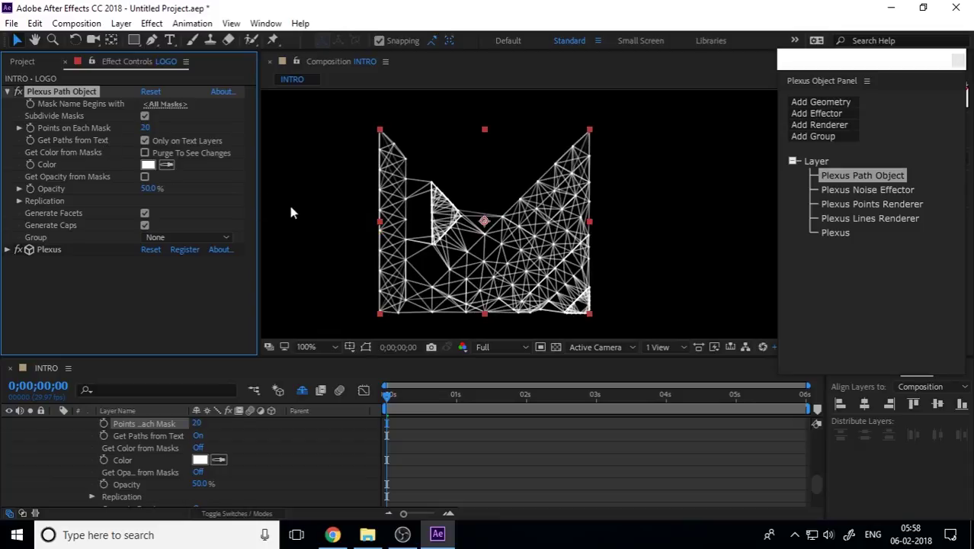
{"action": "left_click", "coordinate": [898, 218]}
{"action": "scroll", "coordinate": [31, 240], "scroll_direction": "up", "scroll_amount": 2}
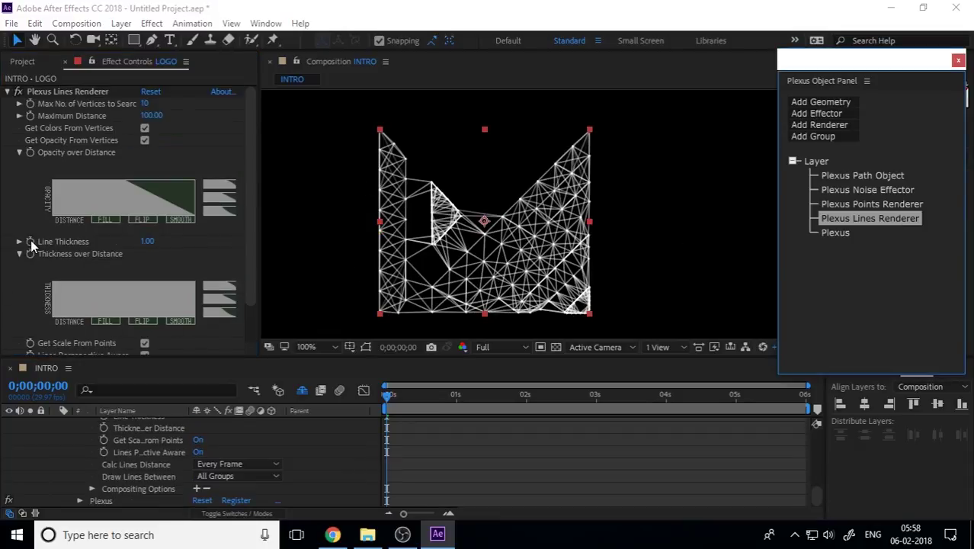
{"action": "left_click", "coordinate": [19, 152]}
{"action": "left_click", "coordinate": [19, 176]}
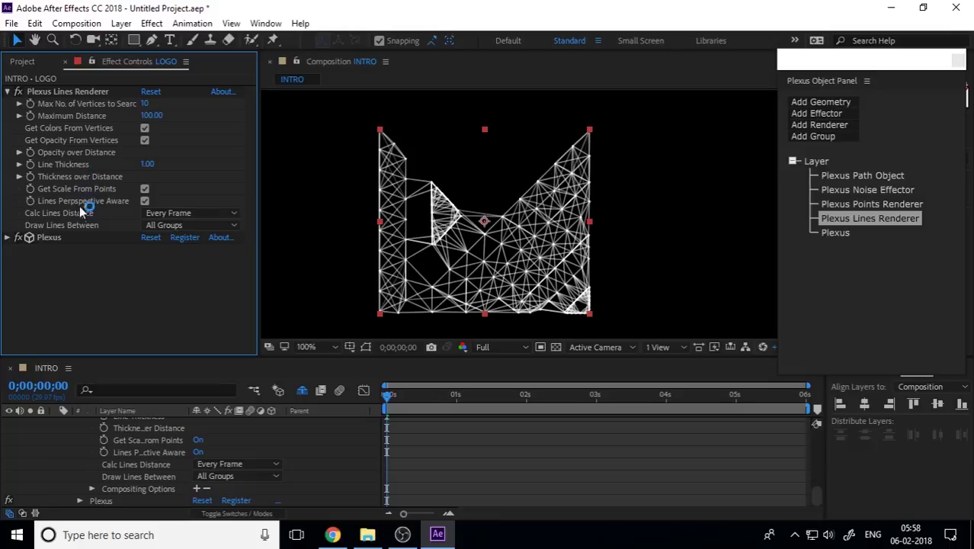
{"action": "left_click", "coordinate": [169, 225]}
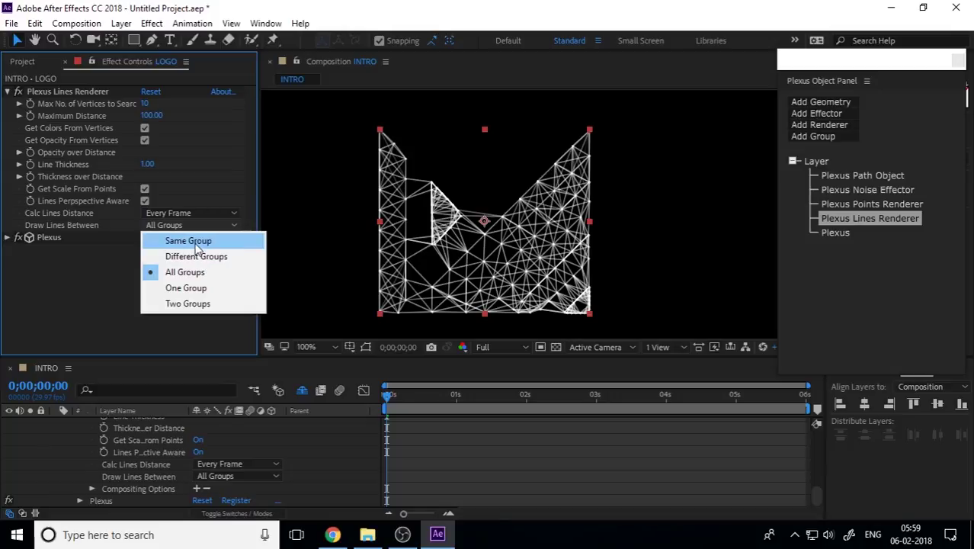
{"action": "left_click", "coordinate": [196, 242]}
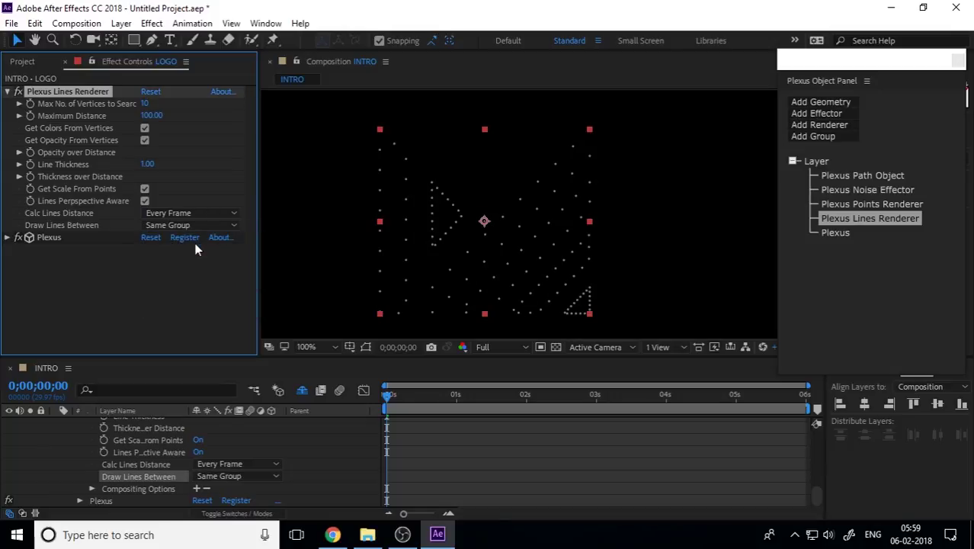
{"action": "left_click", "coordinate": [183, 225]}
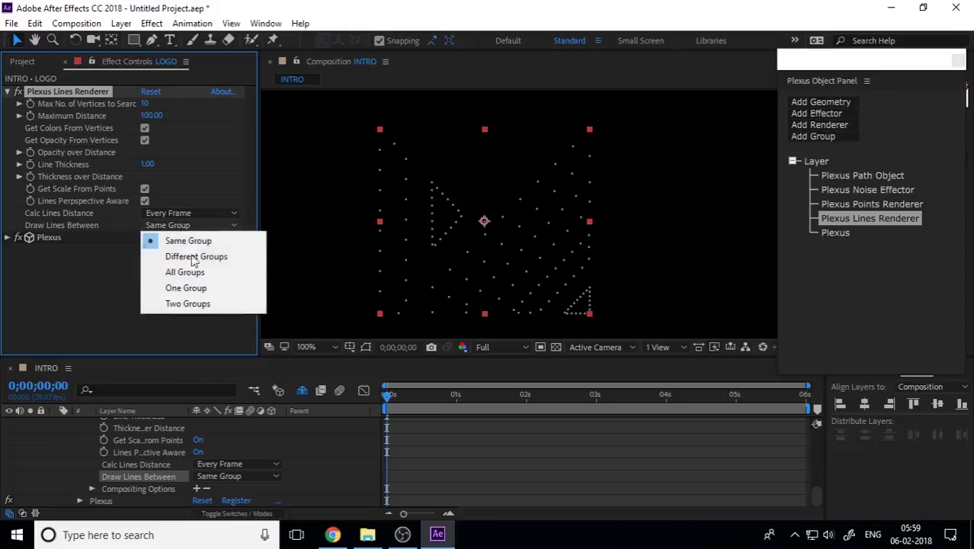
{"action": "left_click", "coordinate": [187, 272]}
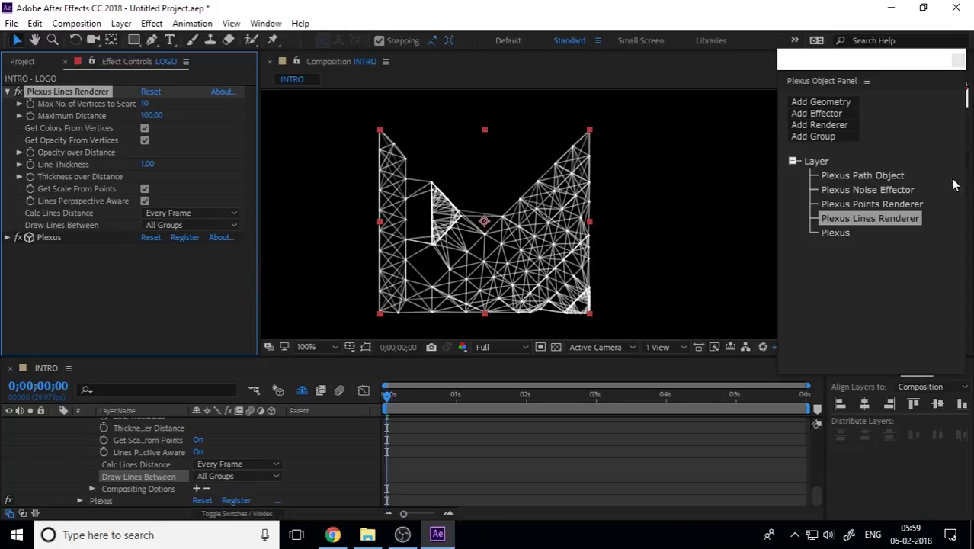
{"action": "left_click", "coordinate": [874, 178]}
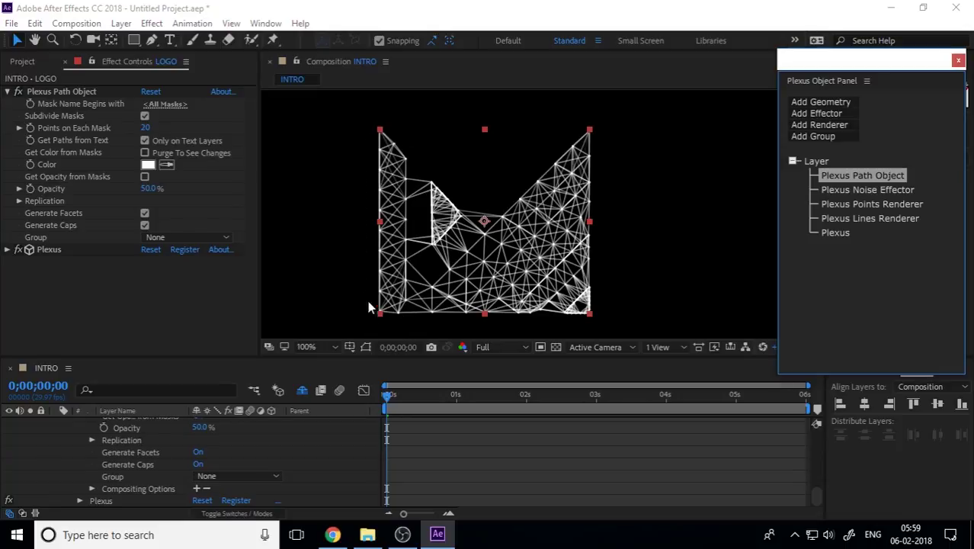
Restrict the path object to masks named 'Mask 1'.
{"action": "scroll", "coordinate": [175, 495], "scroll_direction": "up", "scroll_amount": 5}
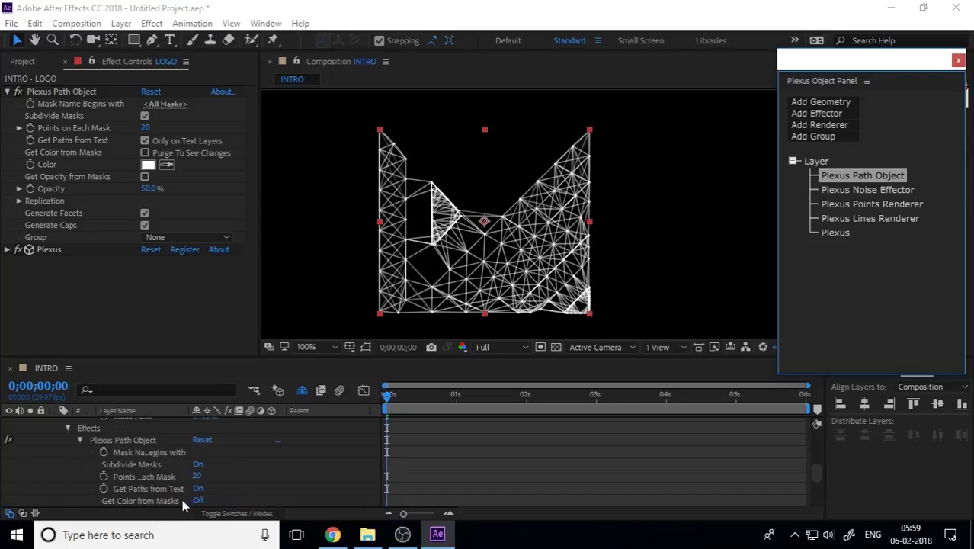
{"action": "scroll", "coordinate": [160, 480], "scroll_direction": "up", "scroll_amount": 1}
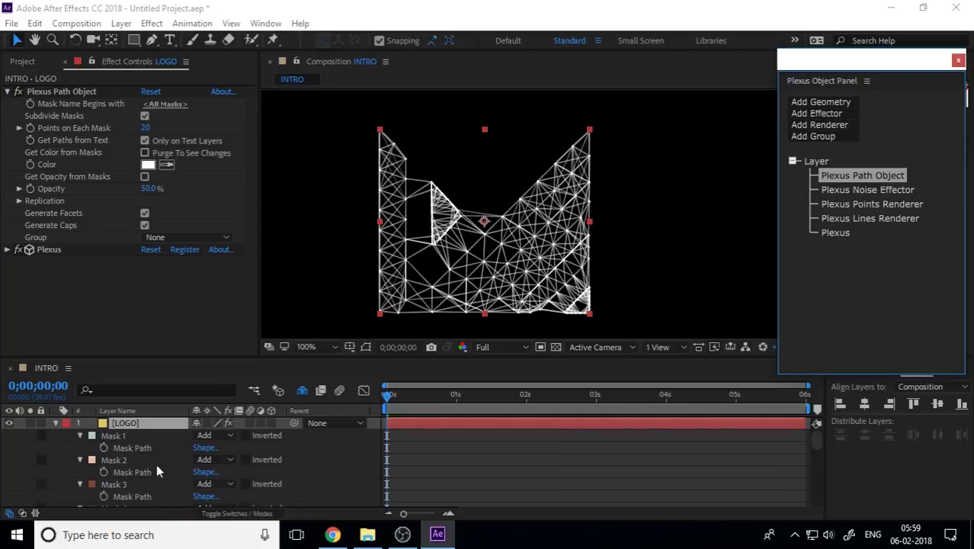
{"action": "left_click", "coordinate": [165, 105]}
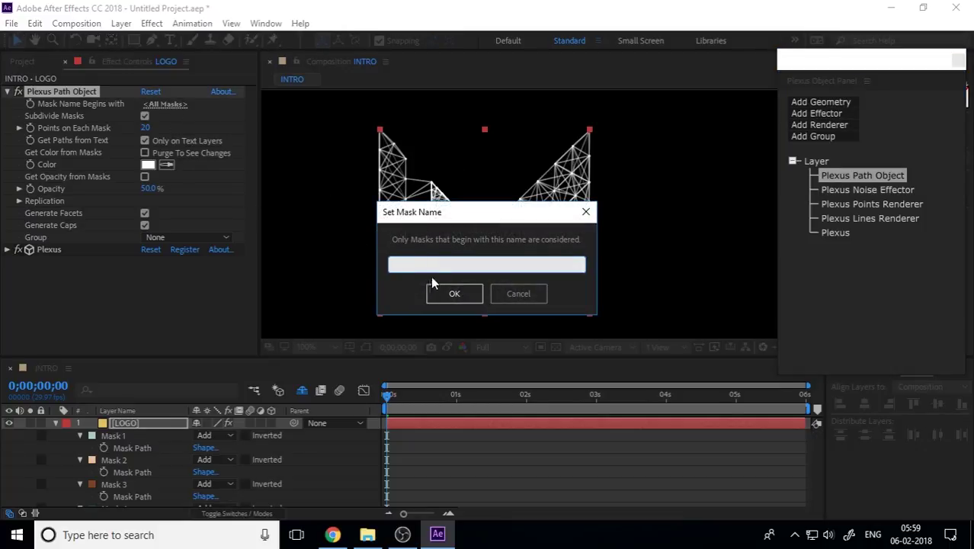
{"action": "type", "text": "Mask 1"}
{"action": "left_click", "coordinate": [455, 293]}
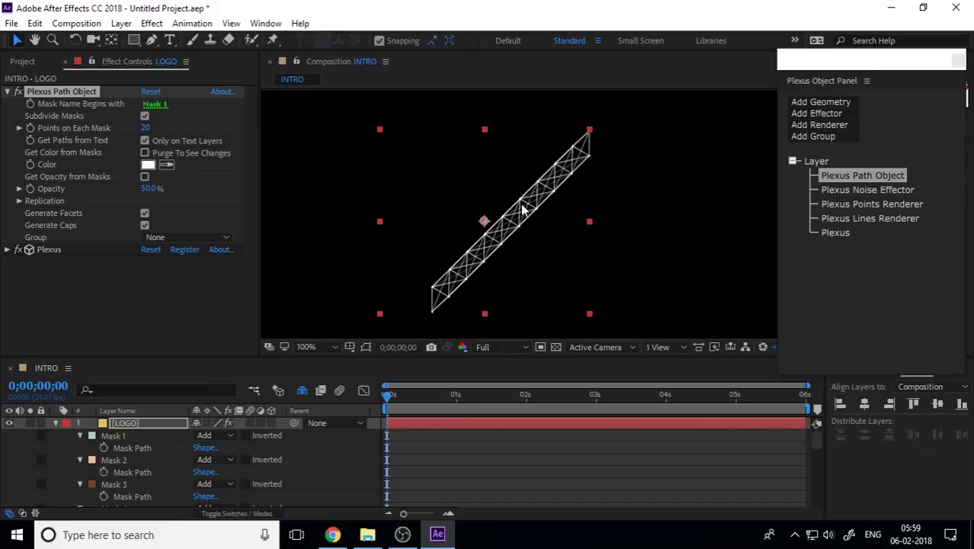
Assign the Mask 1 path object to Group 1.
{"action": "left_click", "coordinate": [196, 237]}
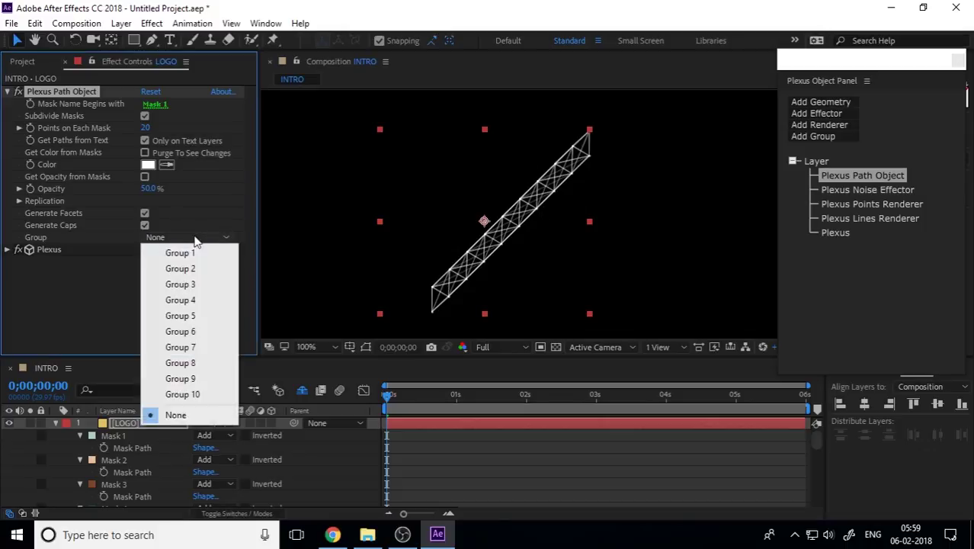
{"action": "left_click", "coordinate": [189, 255]}
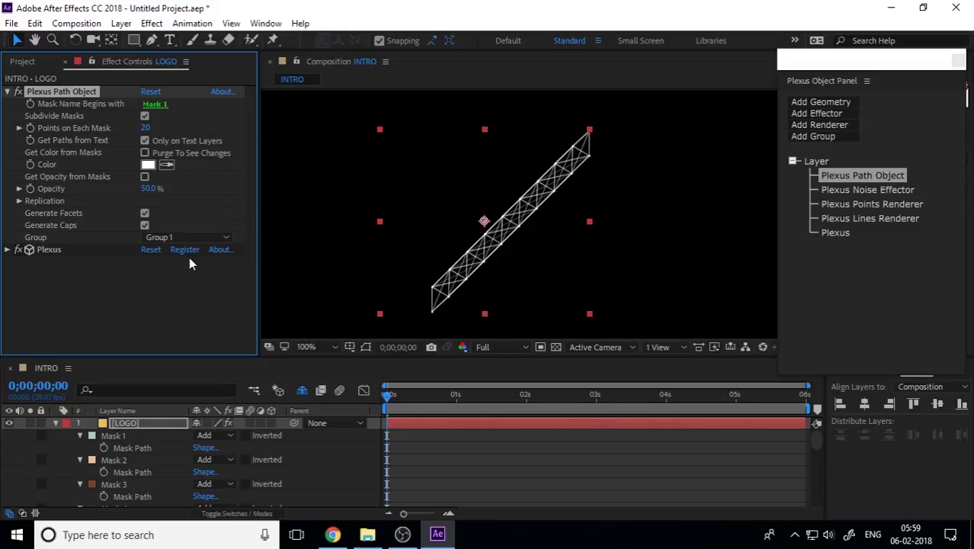
{"action": "left_click", "coordinate": [830, 102]}
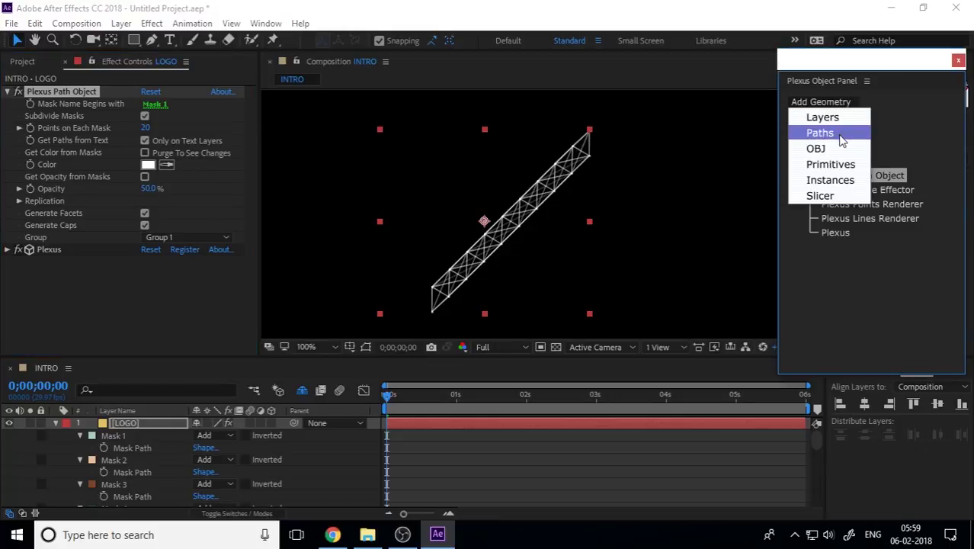
Add a second Paths geometry object using 'Mask 2', placed in Group 2.
{"action": "left_click", "coordinate": [820, 133]}
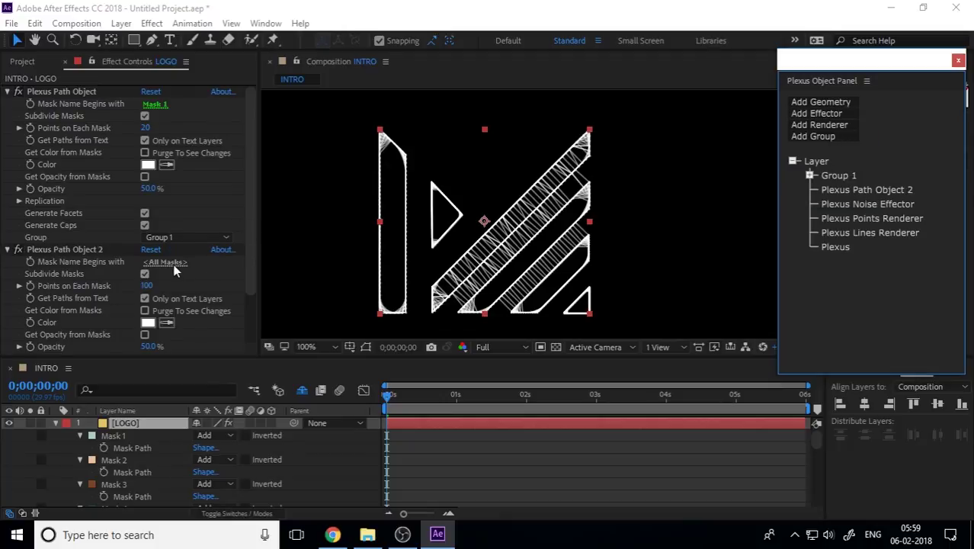
{"action": "left_click", "coordinate": [172, 265]}
{"action": "type", "text": "mas"}
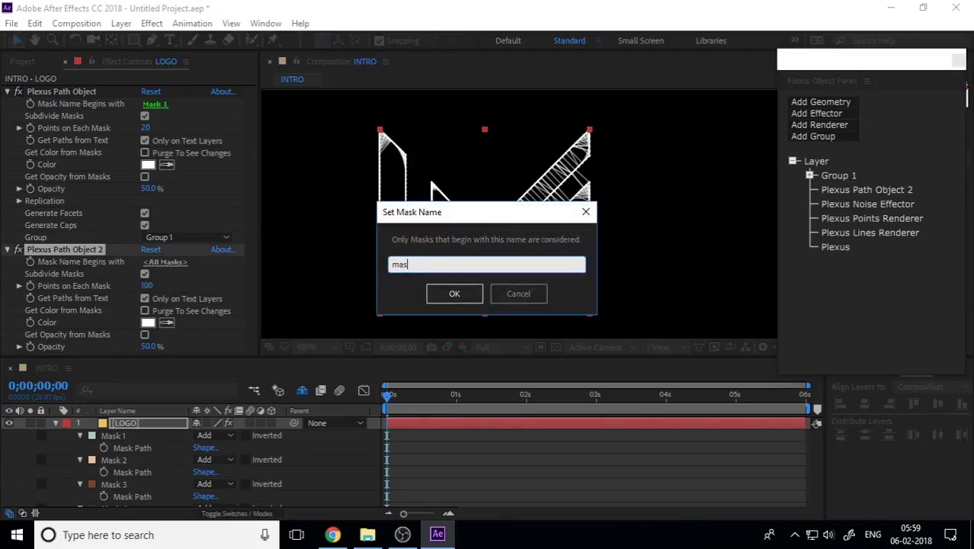
{"action": "type", "text": "k2"}
{"action": "key", "text": "BackSpace"}
{"action": "key", "text": "BackSpace"}
{"action": "key", "text": "BackSpace"}
{"action": "key", "text": "BackSpace"}
{"action": "key", "text": "BackSpace"}
{"action": "type", "text": "Mask 2"}
{"action": "left_click", "coordinate": [455, 294]}
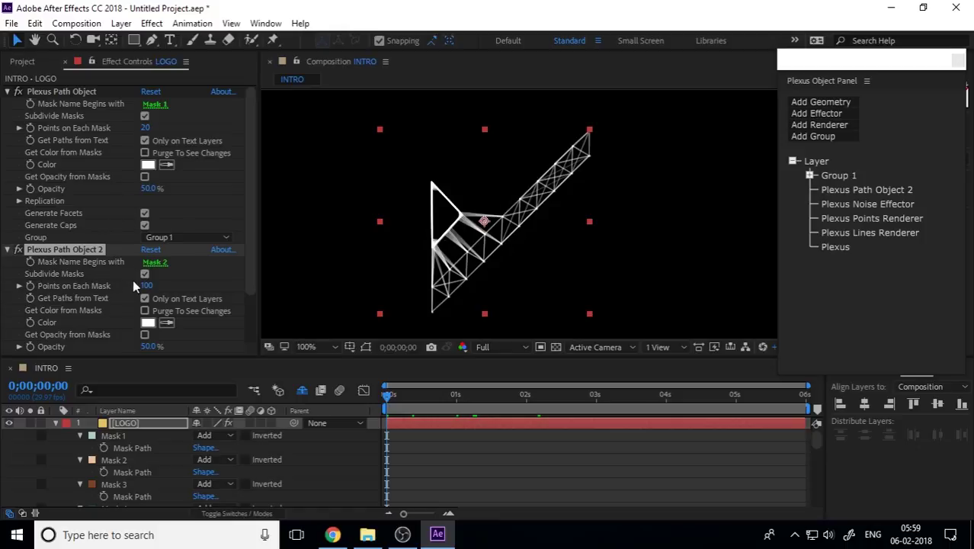
{"action": "scroll", "coordinate": [129, 290], "scroll_direction": "down", "scroll_amount": 2}
{"action": "scroll", "coordinate": [106, 312], "scroll_direction": "down", "scroll_amount": 2}
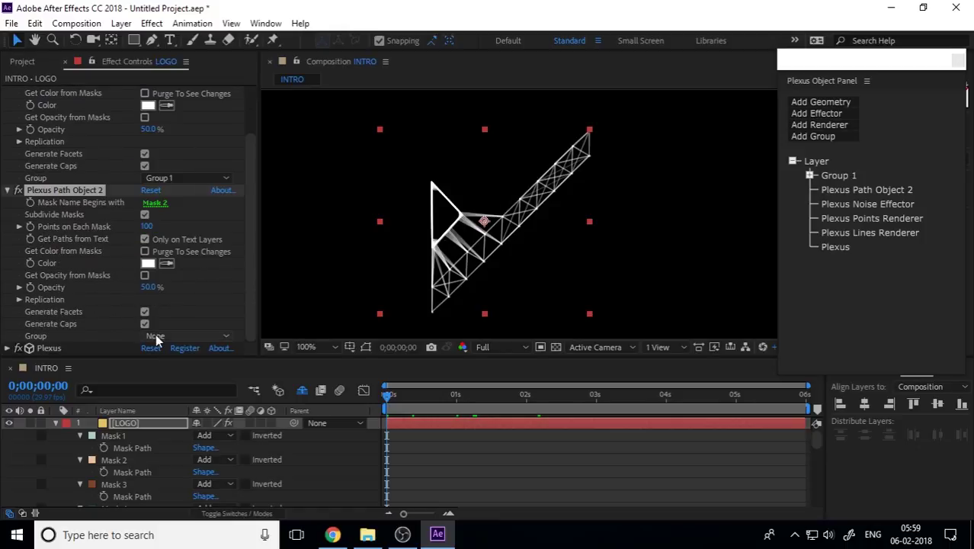
{"action": "left_click", "coordinate": [156, 339]}
{"action": "left_click", "coordinate": [177, 174]}
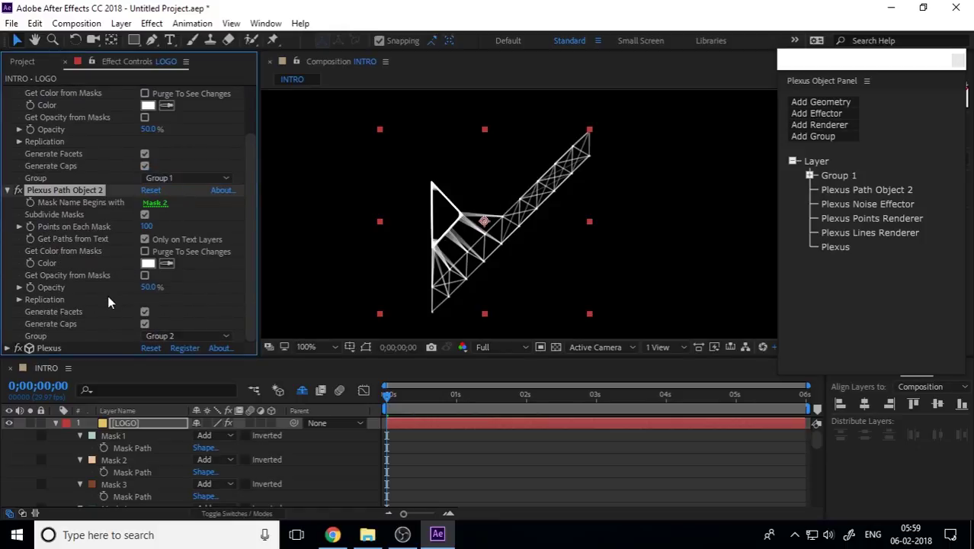
Set the Lines Renderer to draw lines only between the Same Group.
{"action": "left_click", "coordinate": [875, 237]}
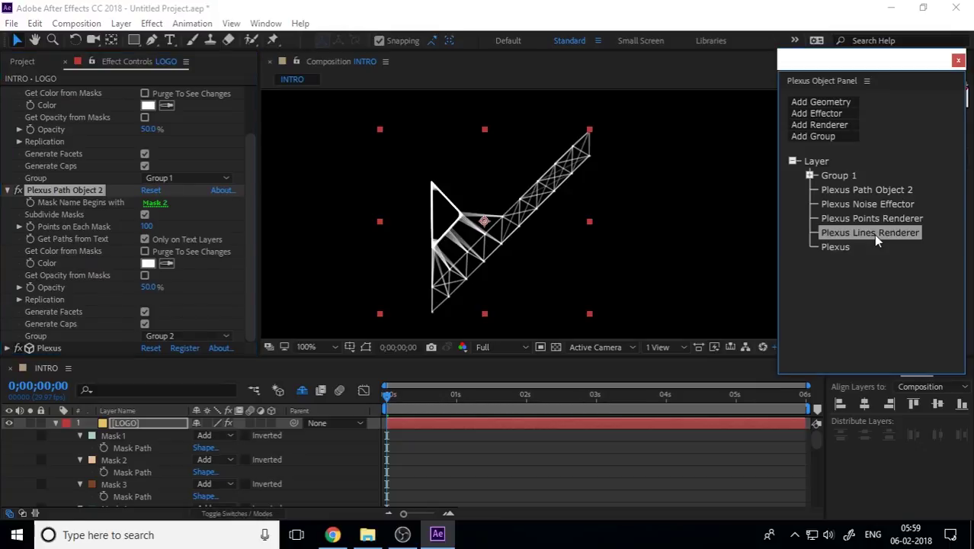
{"action": "left_click", "coordinate": [194, 225]}
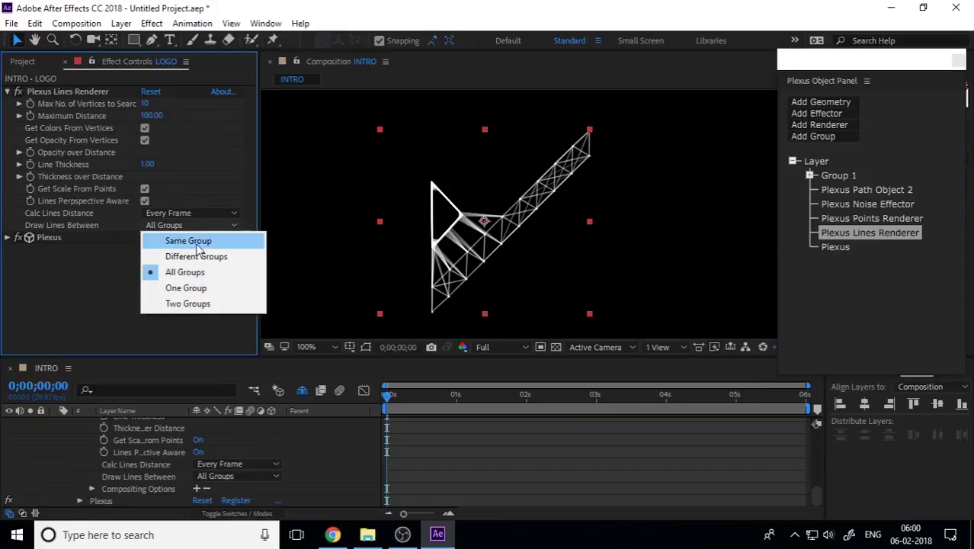
{"action": "left_click", "coordinate": [196, 242]}
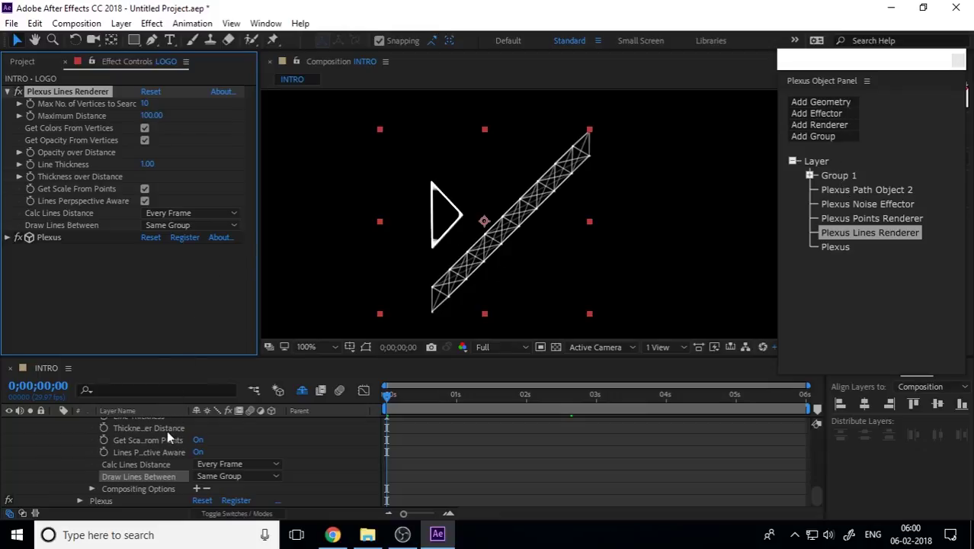
{"action": "scroll", "coordinate": [166, 430], "scroll_direction": "up", "scroll_amount": 10}
Add a third path object for 'Mask 3' in Group 3.
{"action": "left_click", "coordinate": [838, 103]}
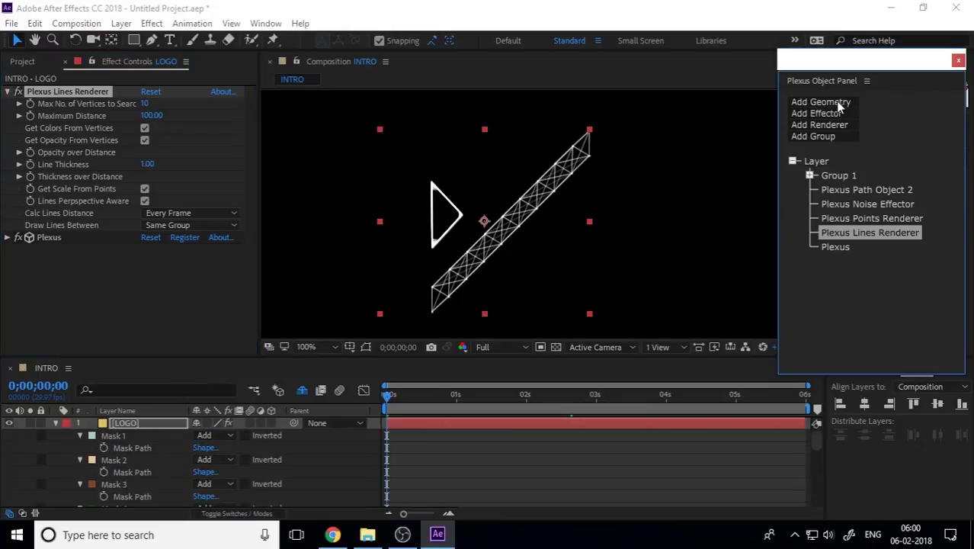
{"action": "left_click", "coordinate": [821, 132]}
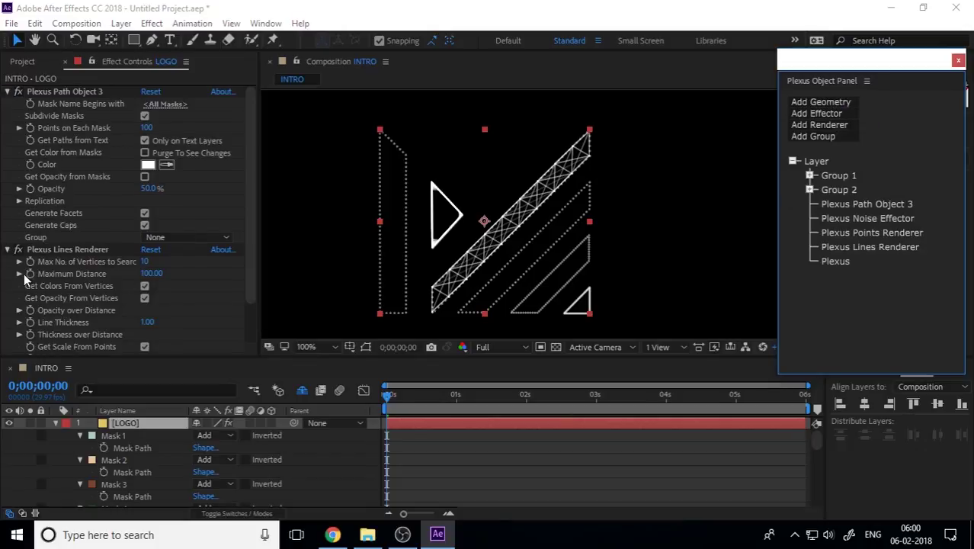
{"action": "scroll", "coordinate": [93, 258], "scroll_direction": "down", "scroll_amount": 3}
{"action": "scroll", "coordinate": [94, 258], "scroll_direction": "up", "scroll_amount": 3}
{"action": "left_click", "coordinate": [165, 105]}
{"action": "type", "text": "Mask 3"}
{"action": "left_click", "coordinate": [455, 295]}
{"action": "left_click", "coordinate": [190, 237]}
{"action": "left_click", "coordinate": [210, 288]}
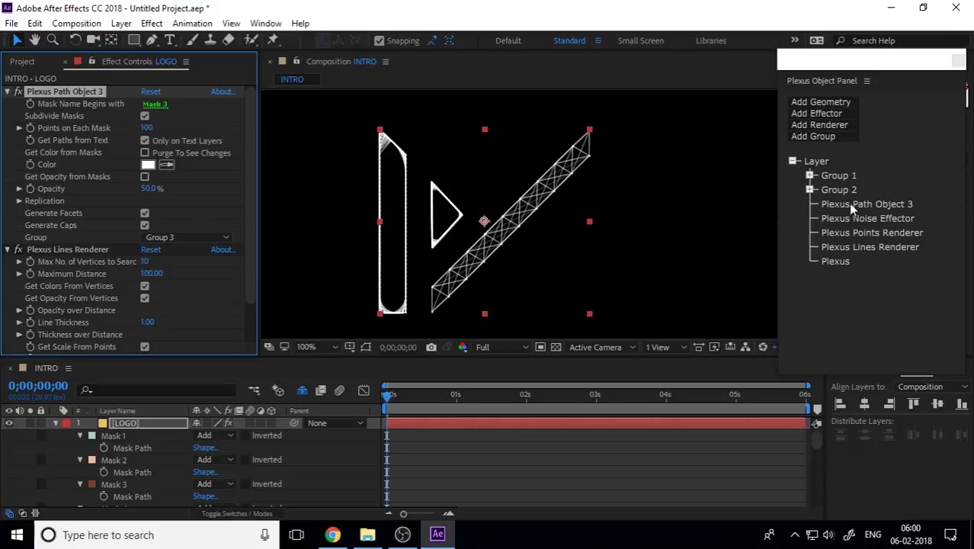
Add Plexus Path Objects 4, 5 and 6 for Mask 4, Mask 5 and Mask 6.
{"action": "left_click", "coordinate": [830, 106]}
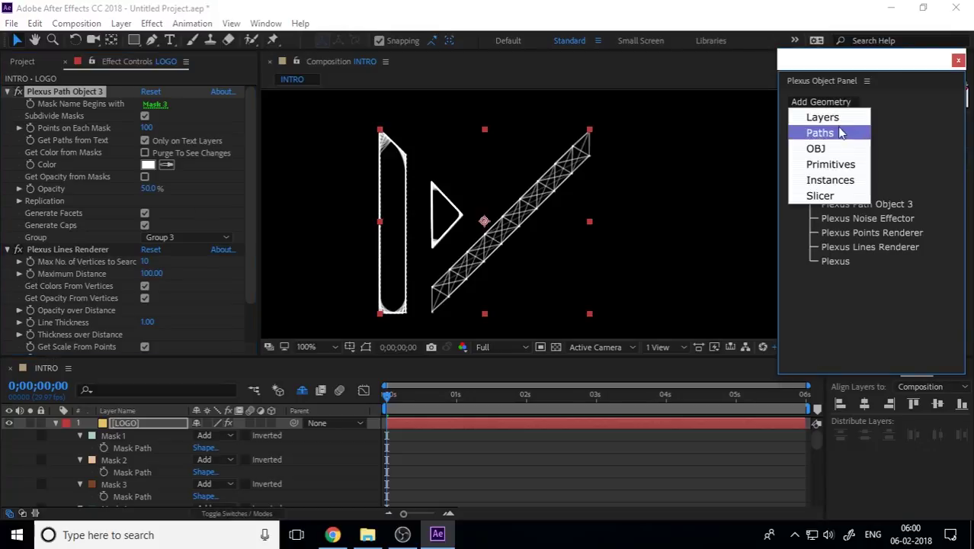
{"action": "left_click", "coordinate": [839, 132]}
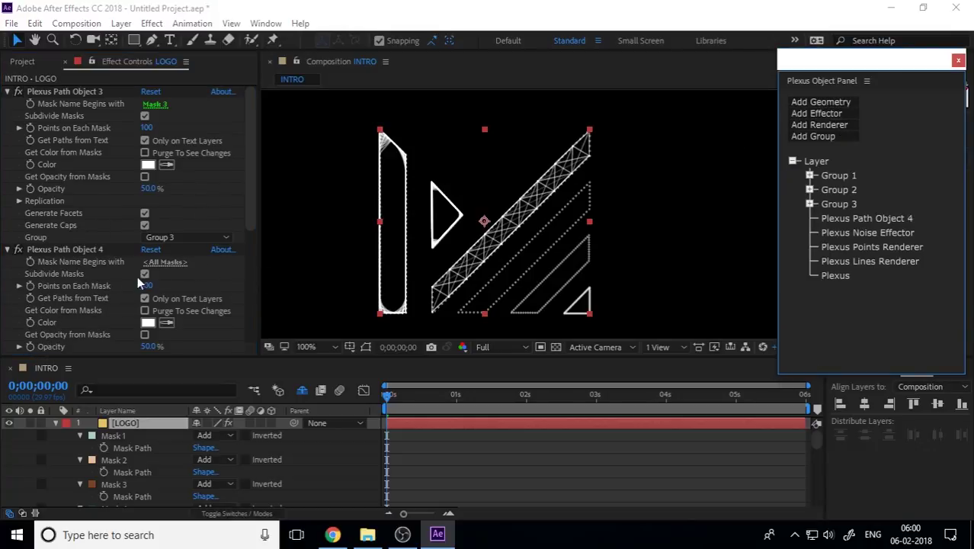
{"action": "left_click", "coordinate": [164, 262]}
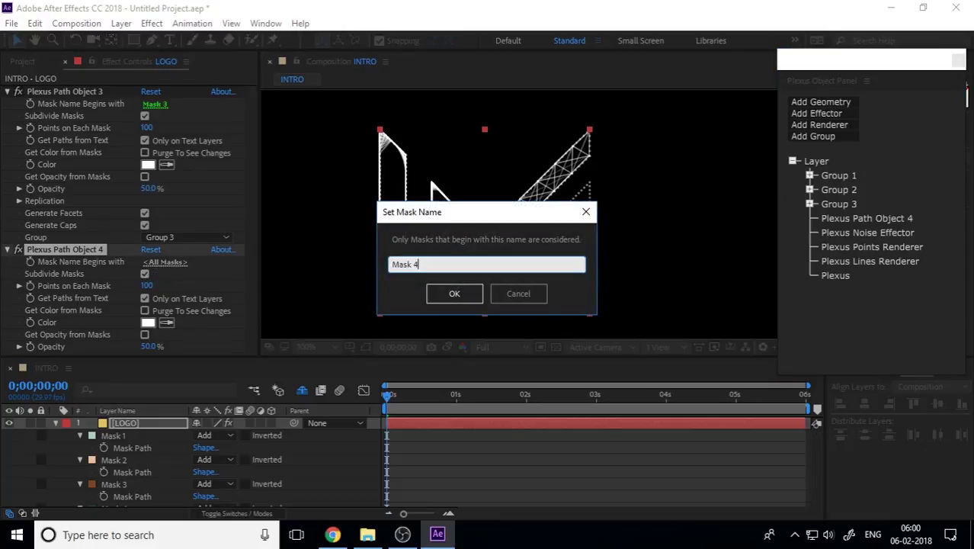
{"action": "key", "text": "Return"}
{"action": "scroll", "coordinate": [214, 350], "scroll_direction": "down", "scroll_amount": 3}
{"action": "left_click", "coordinate": [821, 101]}
{"action": "left_click", "coordinate": [839, 132]}
{"action": "left_click", "coordinate": [165, 324]}
{"action": "type", "text": "Mask 5"}
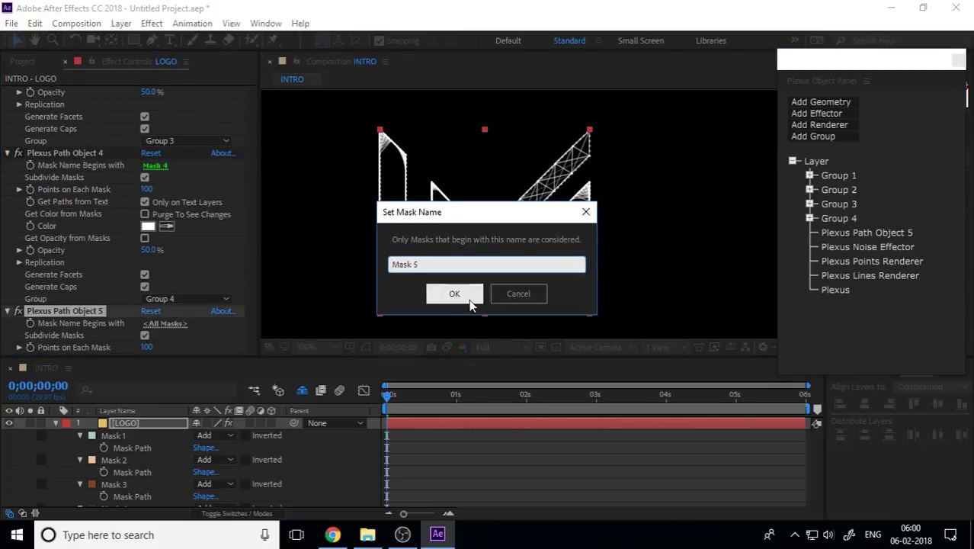
{"action": "left_click", "coordinate": [455, 293]}
{"action": "left_click", "coordinate": [821, 101]}
{"action": "left_click", "coordinate": [839, 132]}
{"action": "left_click", "coordinate": [163, 290]}
{"action": "type", "text": "Mask 6"}
{"action": "key", "text": "Return"}
{"action": "left_click", "coordinate": [187, 292]}
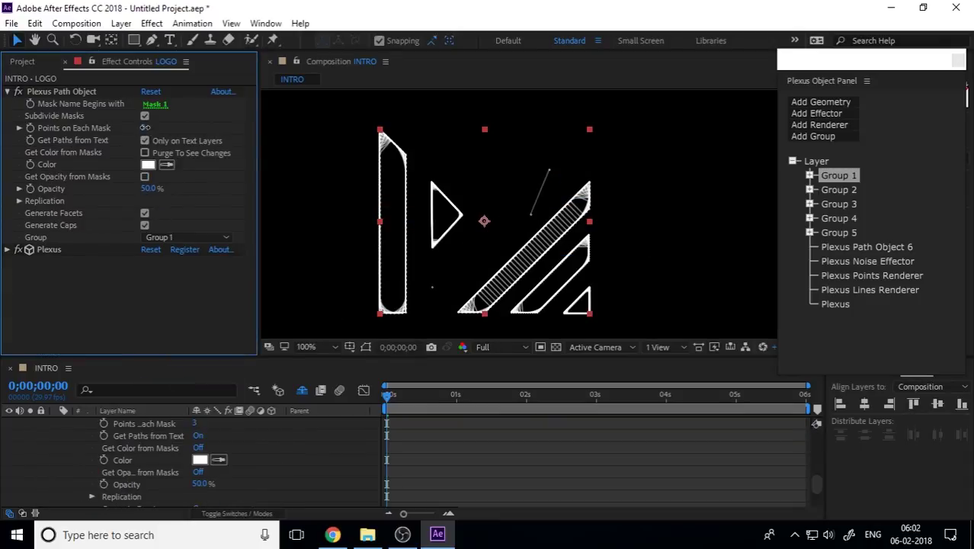
On the Mask 1 path object, set Points on Each Mask to 4 and turn off Subdivide Masks.
{"action": "left_click", "coordinate": [147, 128]}
{"action": "type", "text": "4"}
{"action": "key", "text": "Return"}
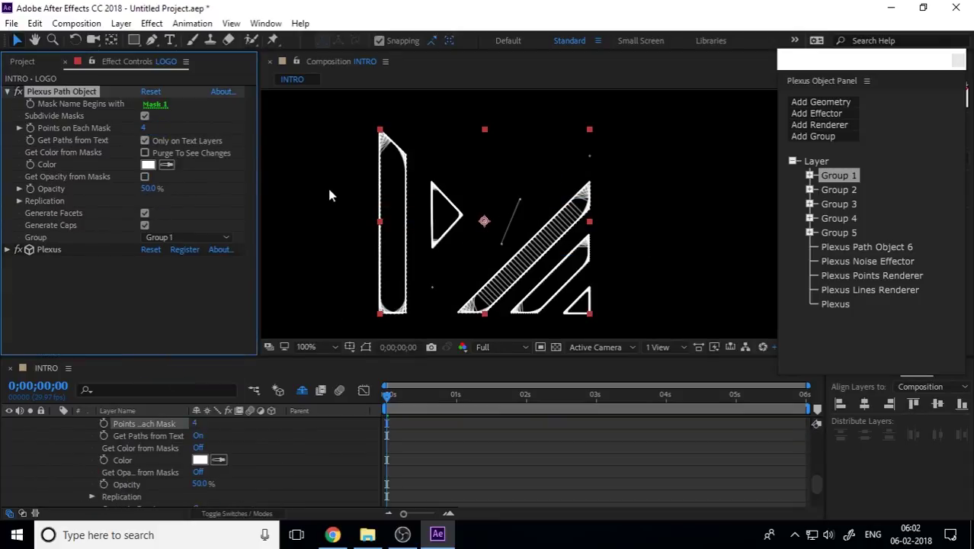
{"action": "left_click", "coordinate": [144, 116]}
{"action": "left_click", "coordinate": [657, 185]}
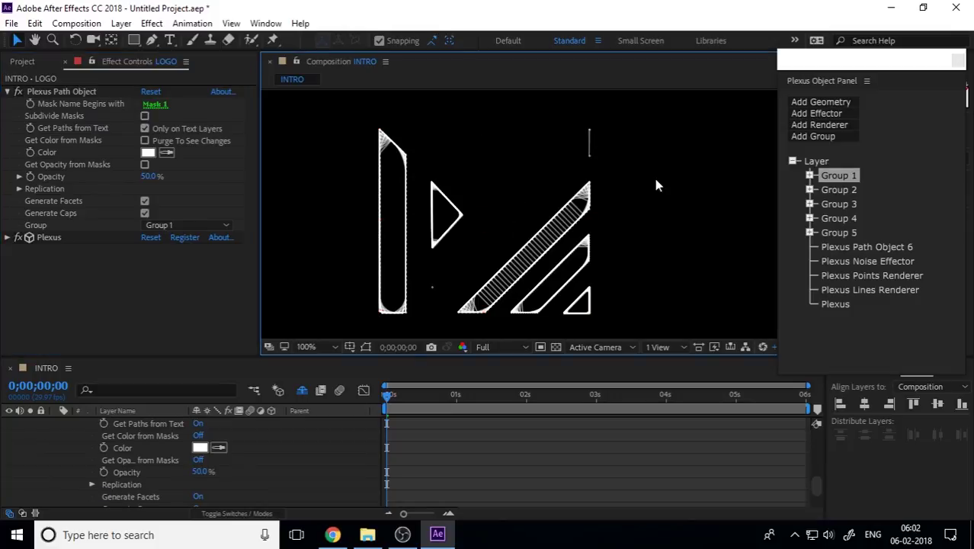
{"action": "left_click", "coordinate": [88, 103]}
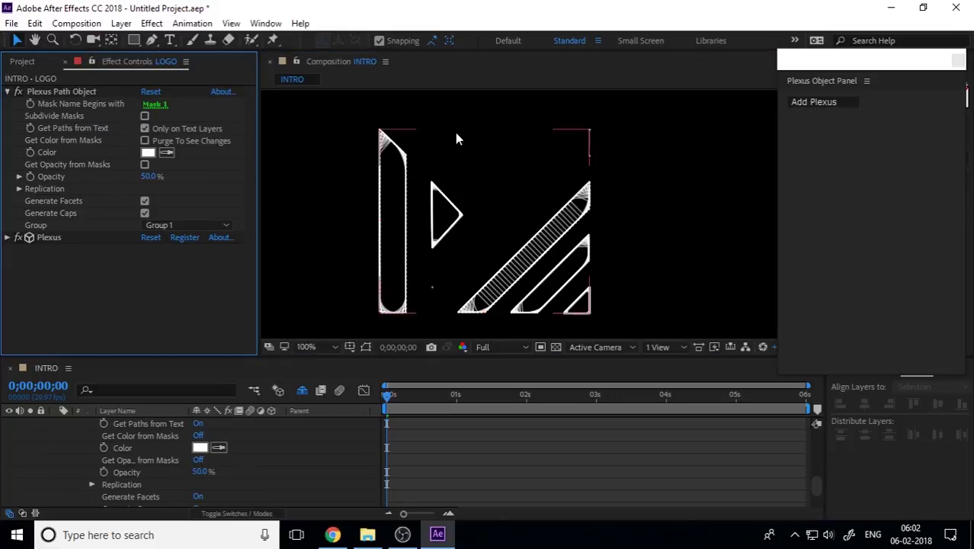
Select the LOGO layer and scrub the Lines Renderer's maximum distance and vertex count.
{"action": "scroll", "coordinate": [214, 476], "scroll_direction": "up", "scroll_amount": 8}
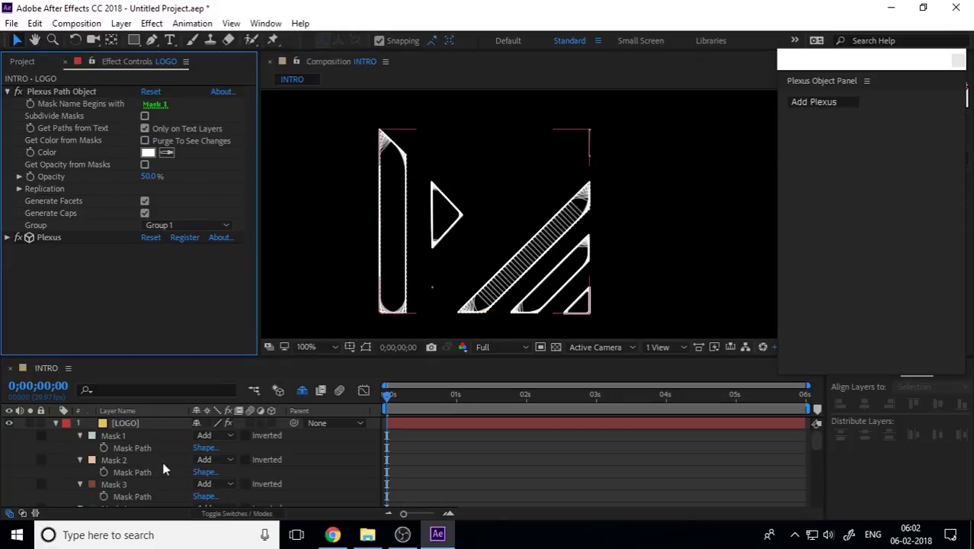
{"action": "left_click", "coordinate": [142, 425]}
{"action": "left_click", "coordinate": [867, 291]}
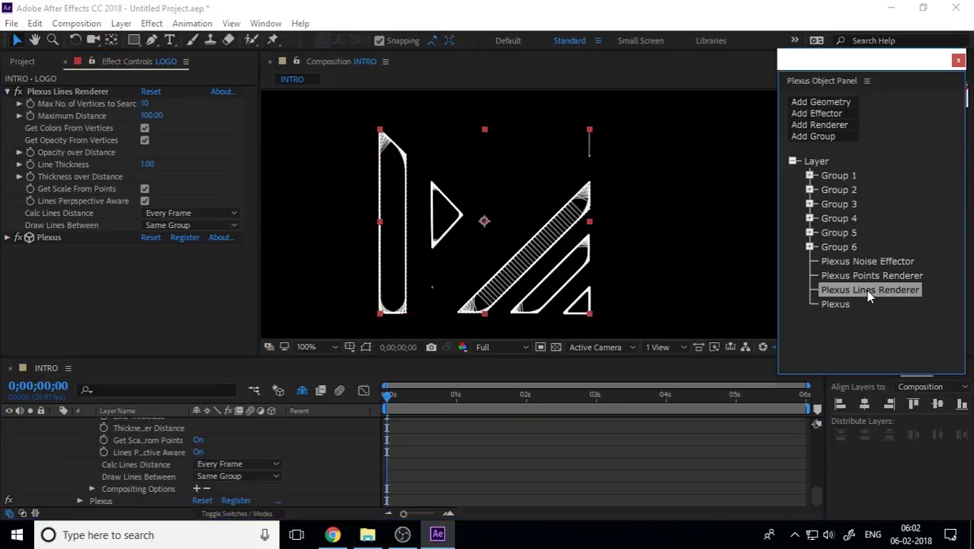
{"action": "left_click_drag", "start_coordinate": [152, 116], "coordinate": [857, 161]}
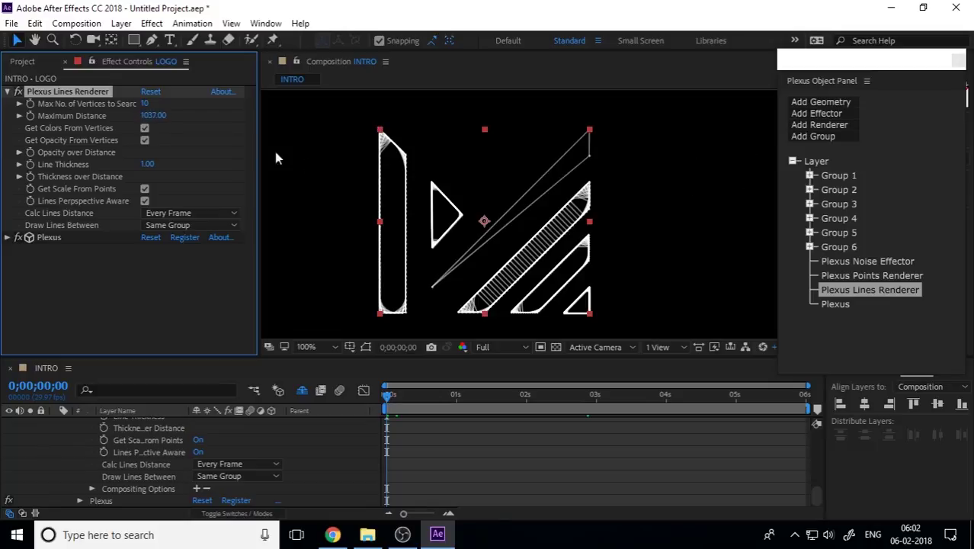
{"action": "left_click_drag", "start_coordinate": [144, 104], "coordinate": [276, 116]}
{"action": "left_click_drag", "start_coordinate": [508, 128], "coordinate": [162, 115]}
Enter a Maximum Distance of 600 and nudge Max No. of Vertices up to 10.
{"action": "left_click", "coordinate": [152, 115]}
{"action": "type", "text": "500"}
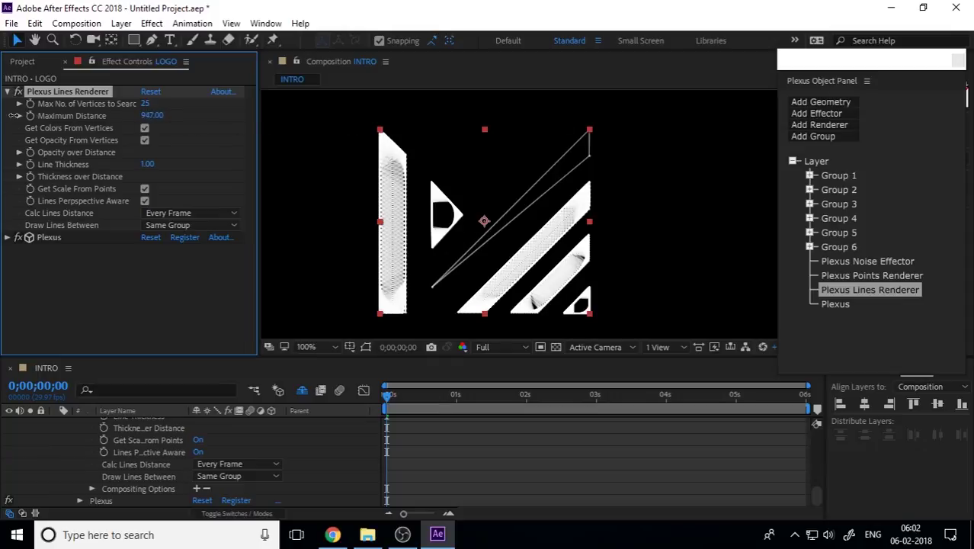
{"action": "key", "text": "Return"}
{"action": "left_click", "coordinate": [152, 115]}
{"action": "type", "text": "600"}
{"action": "key", "text": "Return"}
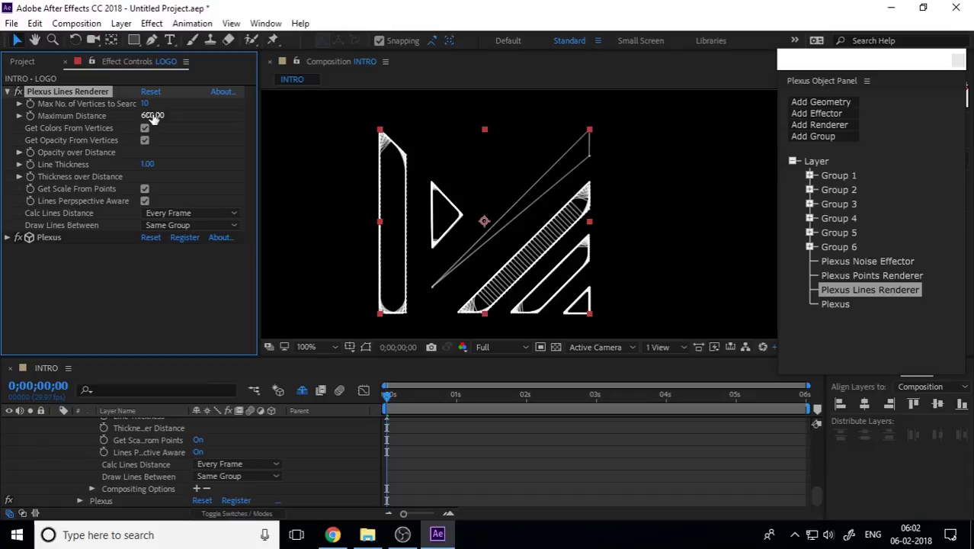
{"action": "left_click_drag", "start_coordinate": [156, 106], "coordinate": [167, 106]}
Step through the Group 1–6 path object settings one by one.
{"action": "left_click", "coordinate": [846, 178]}
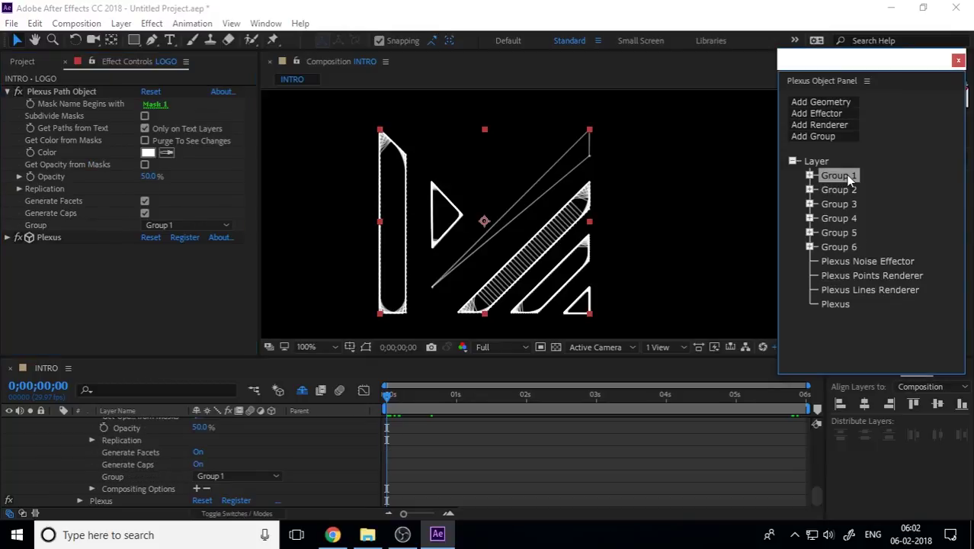
{"action": "left_click", "coordinate": [840, 190]}
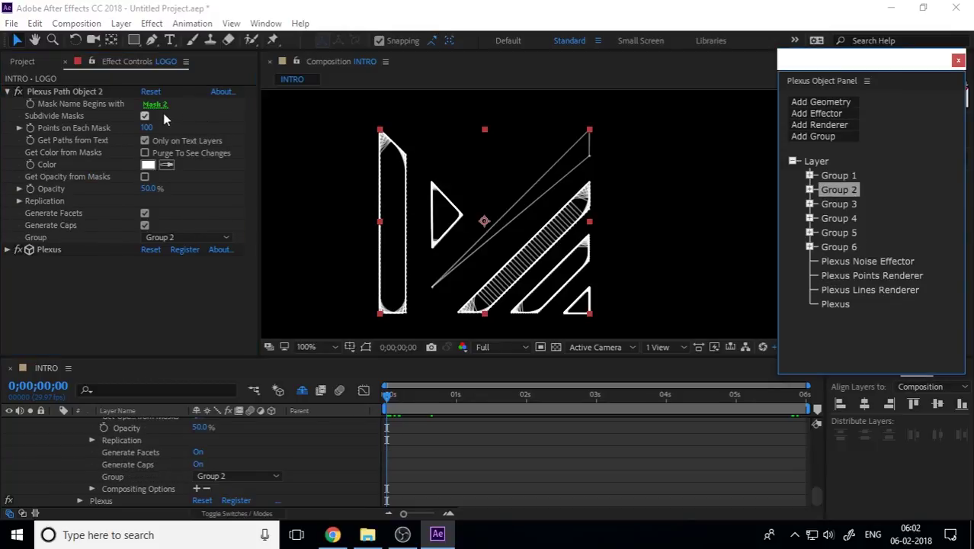
{"action": "left_click", "coordinate": [843, 205]}
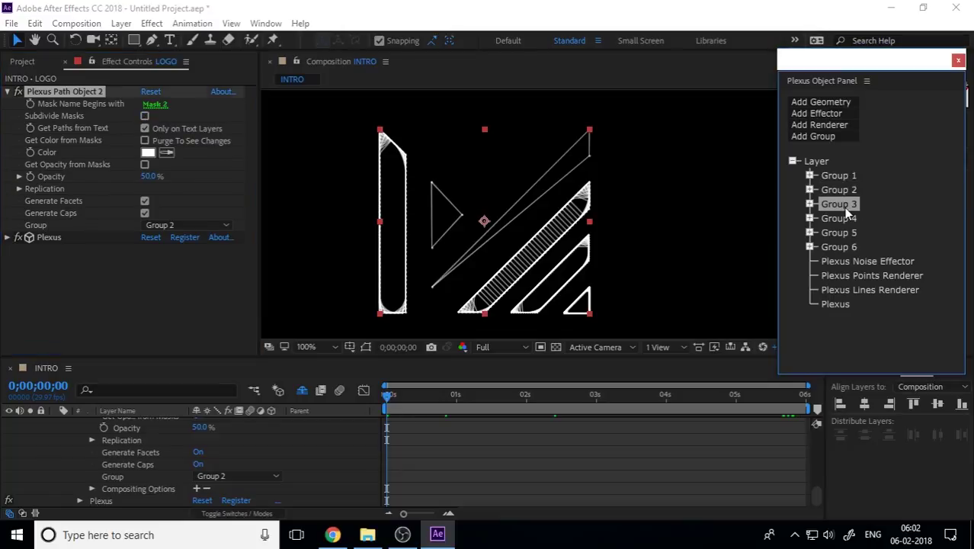
{"action": "left_click", "coordinate": [838, 218]}
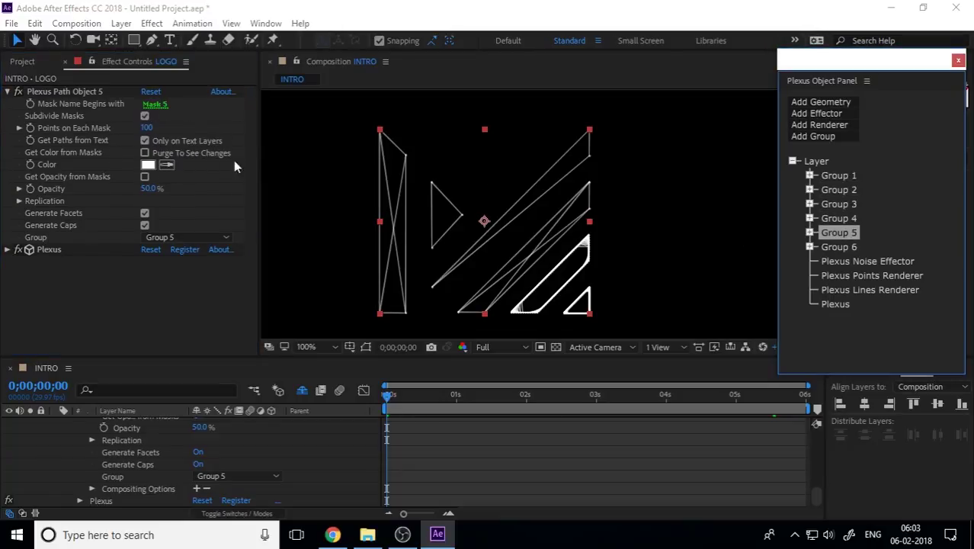
{"action": "left_click", "coordinate": [839, 233]}
{"action": "left_click", "coordinate": [838, 247]}
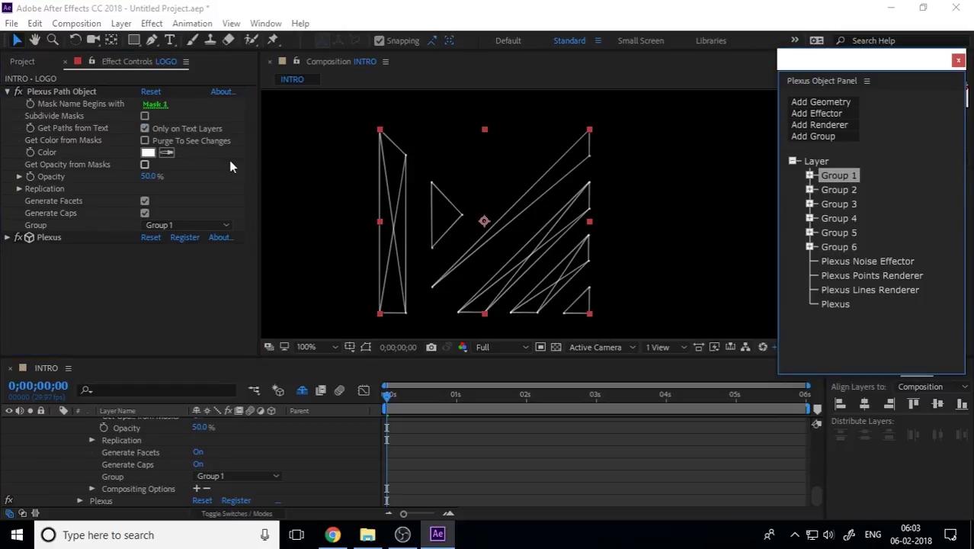
Go back through Groups 1–6, turning subdivision off and bringing path opacity to about 100%.
{"action": "left_click", "coordinate": [150, 176]}
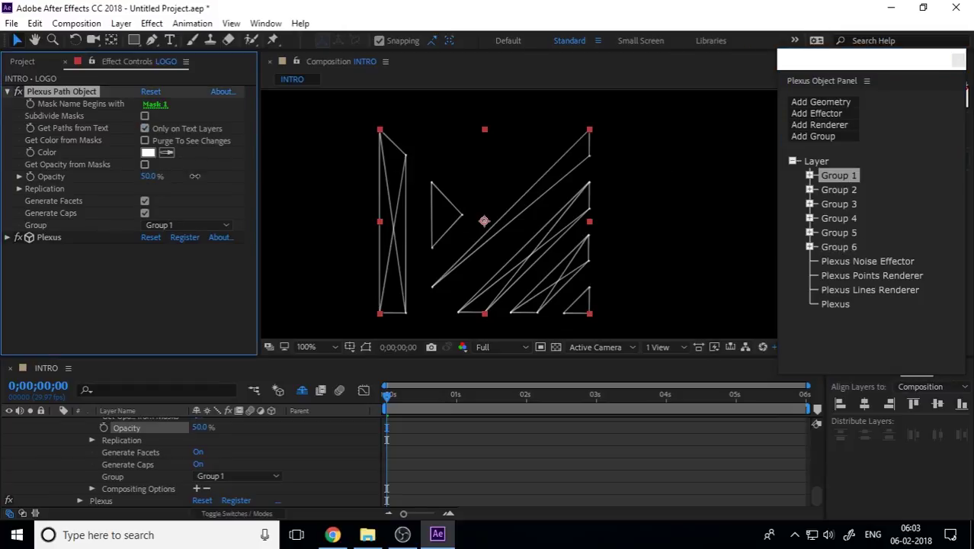
{"action": "left_click", "coordinate": [838, 190]}
{"action": "left_click", "coordinate": [149, 176]}
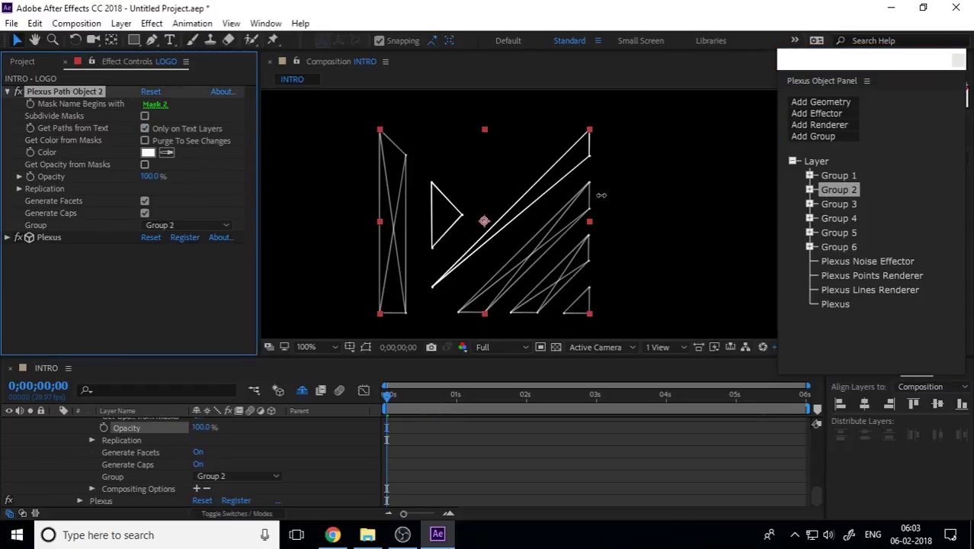
{"action": "left_click", "coordinate": [838, 203]}
{"action": "left_click", "coordinate": [839, 218]}
{"action": "left_click", "coordinate": [839, 232]}
{"action": "left_click_drag", "start_coordinate": [151, 176], "coordinate": [149, 177]}
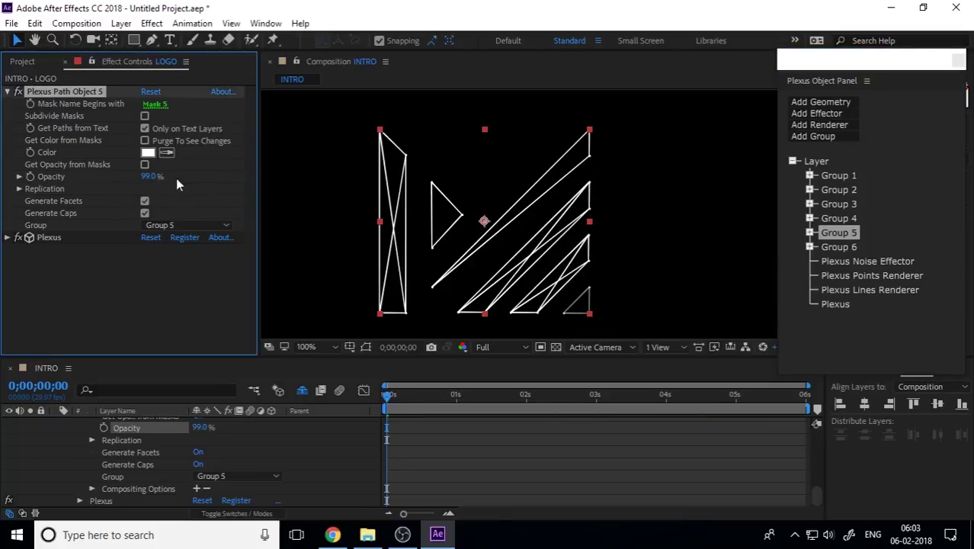
{"action": "left_click", "coordinate": [838, 247]}
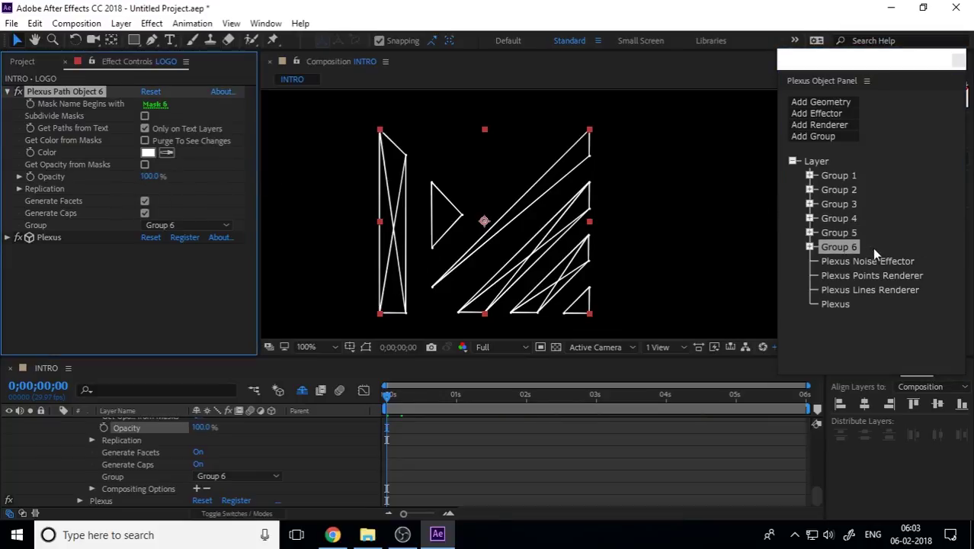
{"action": "left_click", "coordinate": [878, 276]}
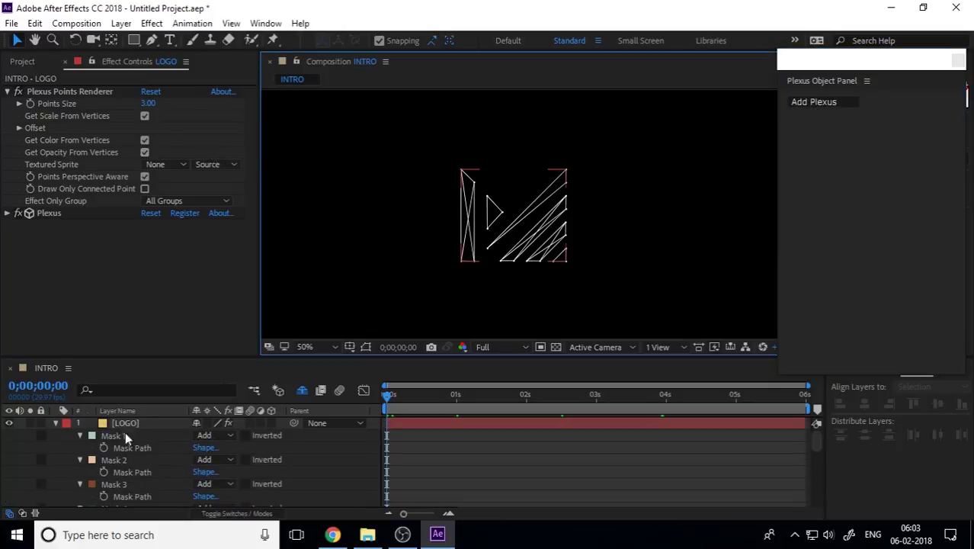
Set the Points Renderer's Points Size to 5.
{"action": "left_click", "coordinate": [143, 423]}
{"action": "left_click", "coordinate": [882, 277]}
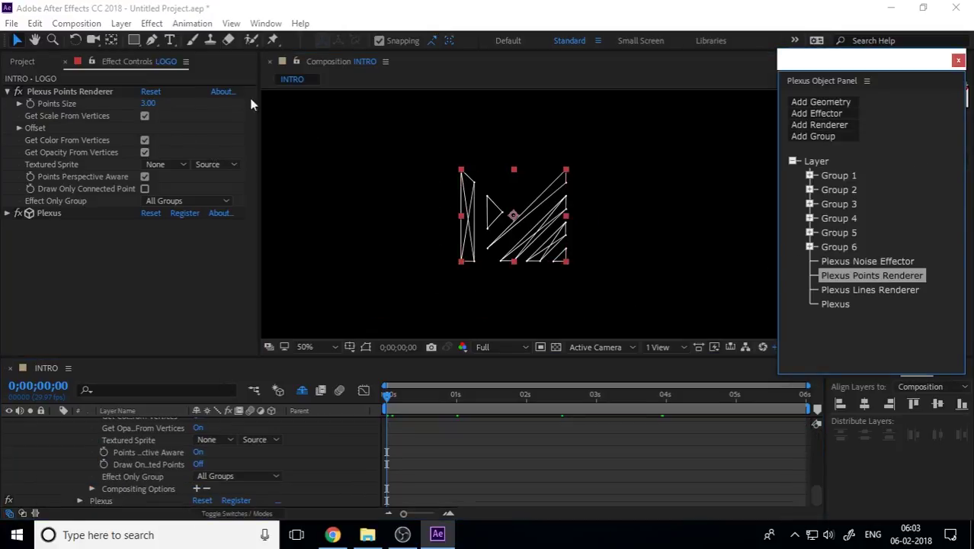
{"action": "left_click", "coordinate": [150, 104]}
{"action": "type", "text": "5"}
{"action": "key", "text": "Return"}
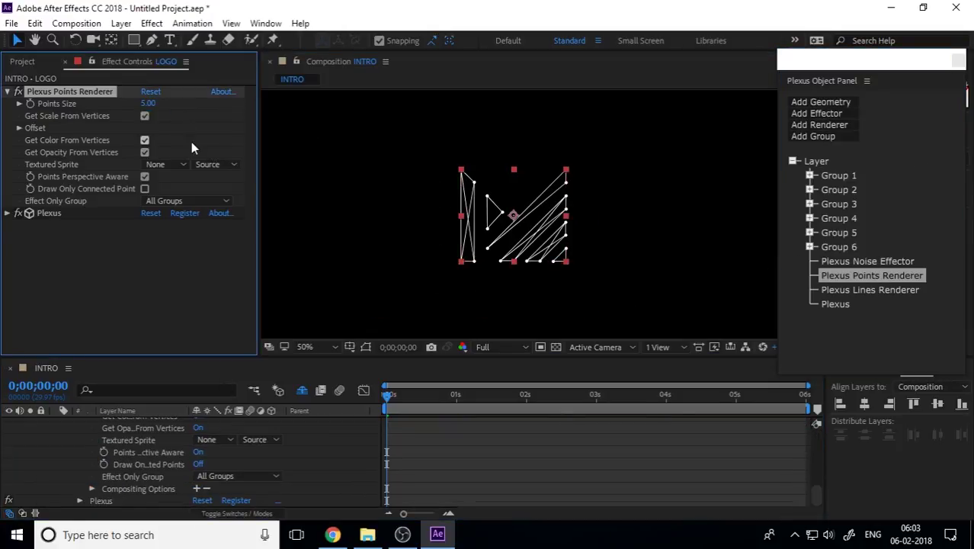
Test a larger Noise Amplitude on the logo, then undo it back to 0.
{"action": "left_click", "coordinate": [612, 225]}
{"action": "scroll", "coordinate": [610, 224], "scroll_direction": "down", "scroll_amount": 2}
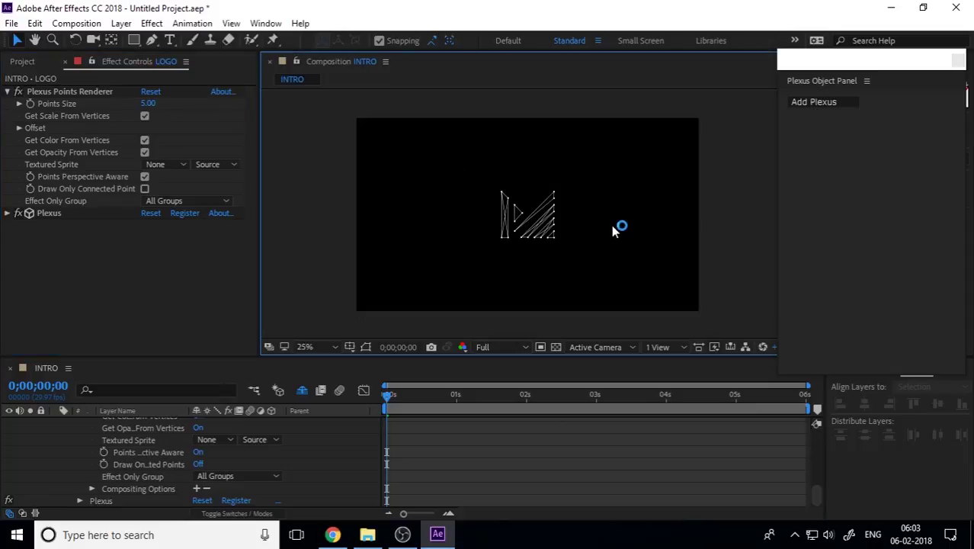
{"action": "scroll", "coordinate": [568, 216], "scroll_direction": "up", "scroll_amount": 2}
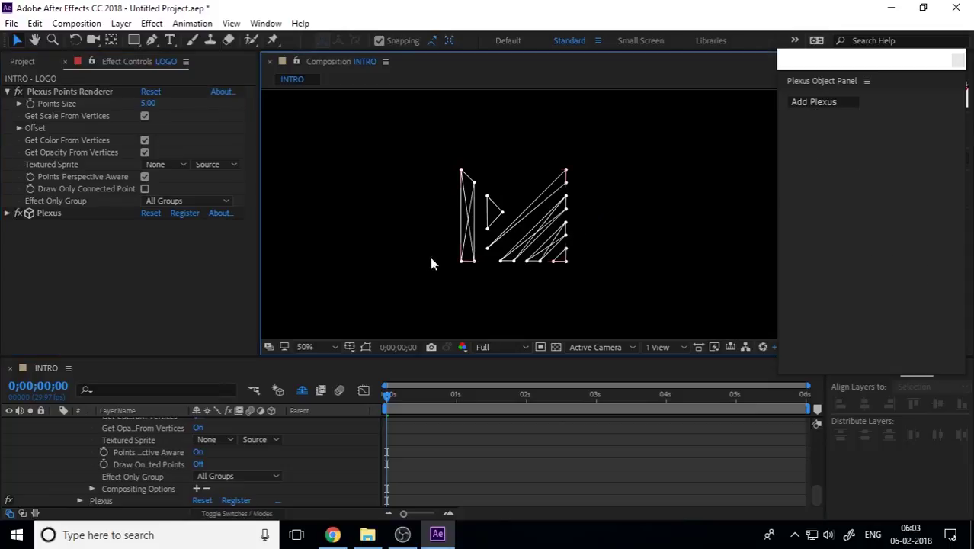
{"action": "left_click", "coordinate": [434, 255]}
{"action": "left_click", "coordinate": [881, 263]}
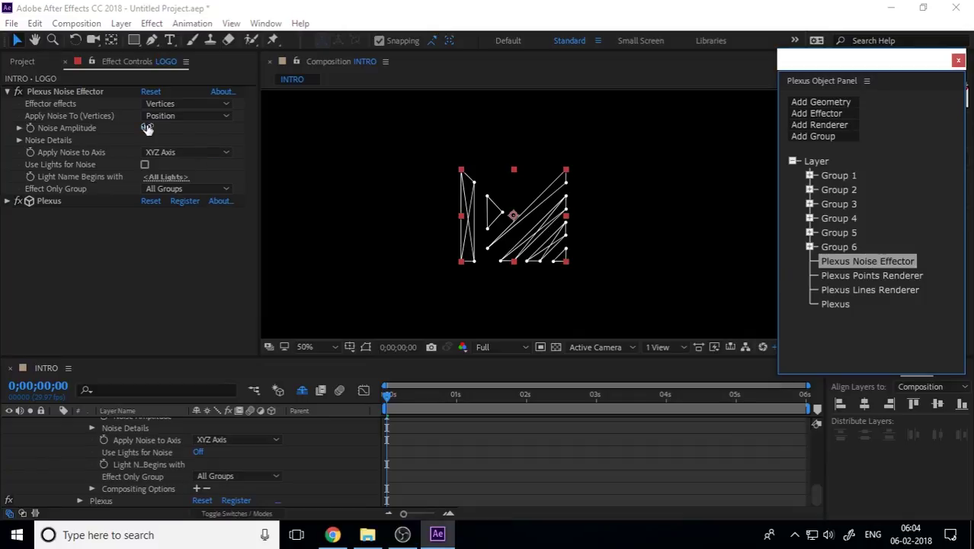
{"action": "left_click_drag", "start_coordinate": [147, 128], "coordinate": [4, 219]}
{"action": "key", "text": "ctrl+z"}
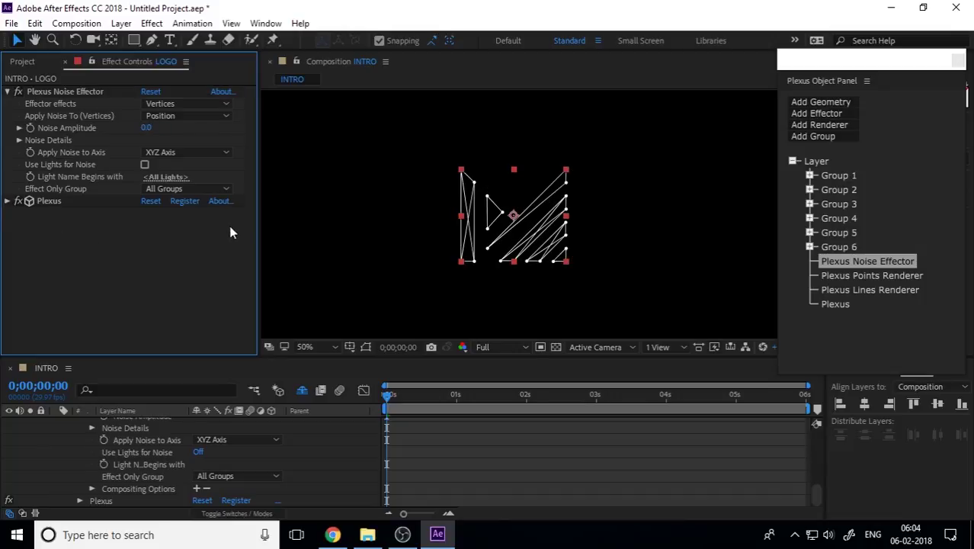
{"action": "left_click", "coordinate": [872, 275]}
Set Group 1's Total No. Copies to 3 in its Replication settings.
{"action": "left_click", "coordinate": [839, 176]}
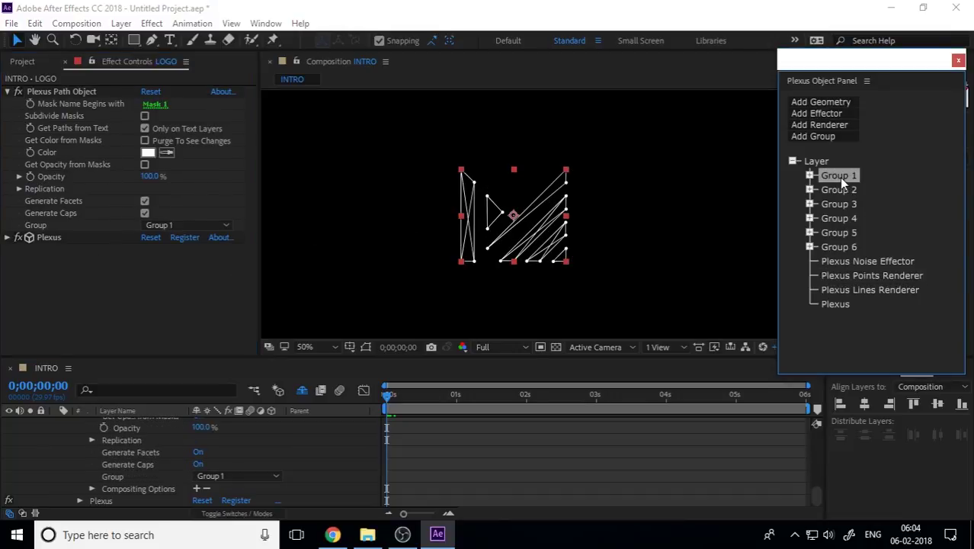
{"action": "left_click", "coordinate": [22, 190]}
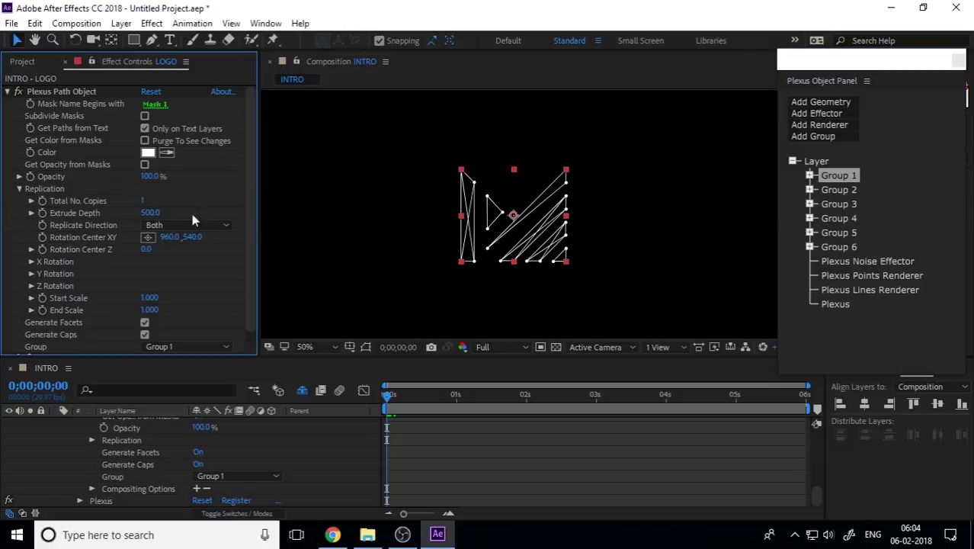
{"action": "scroll", "coordinate": [497, 218], "scroll_direction": "up", "scroll_amount": 2}
{"action": "left_click", "coordinate": [143, 201]}
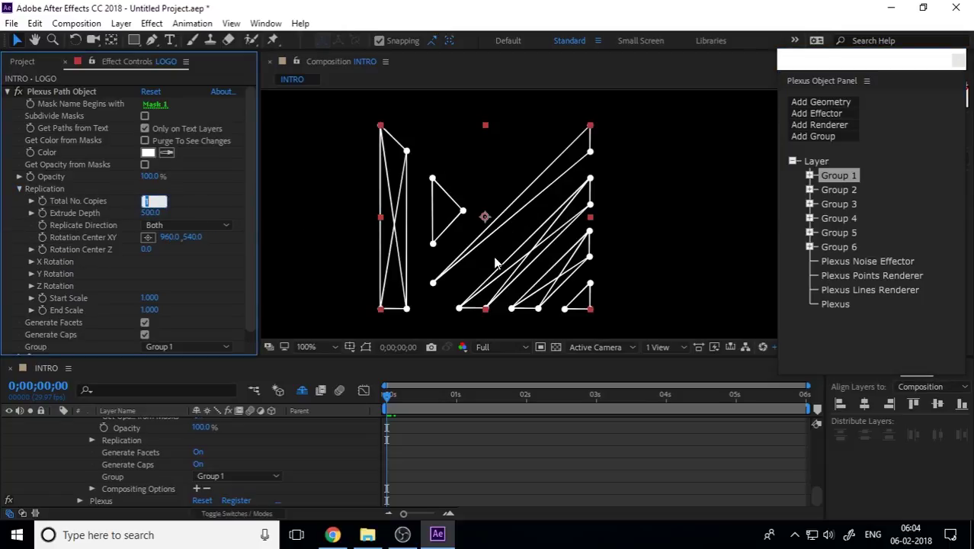
{"action": "type", "text": "3"}
{"action": "key", "text": "Return"}
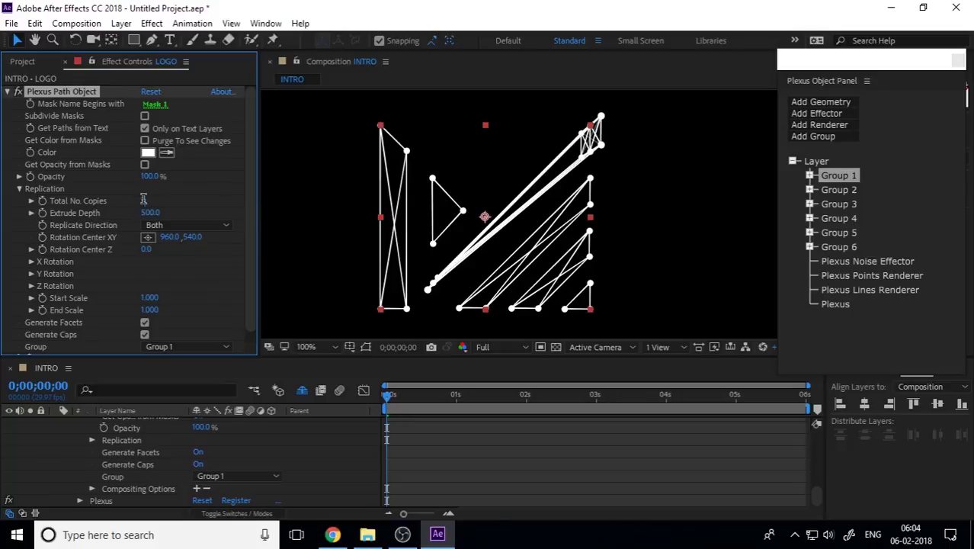
{"action": "left_click", "coordinate": [199, 199]}
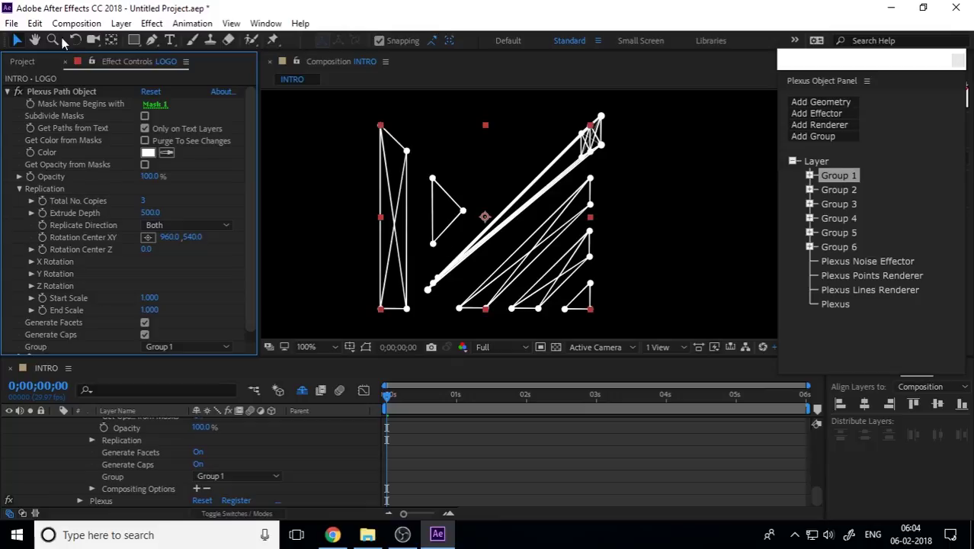
Add a camera layer with default settings and orbit to see the logo's depth.
{"action": "left_click", "coordinate": [121, 22]}
{"action": "mouse_move", "coordinate": [122, 38]}
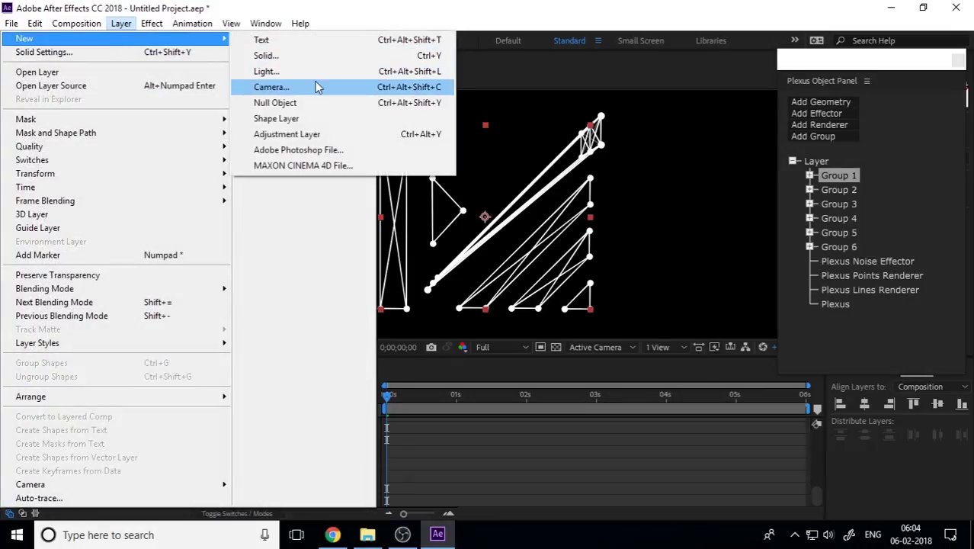
{"action": "left_click", "coordinate": [313, 87]}
{"action": "left_click", "coordinate": [410, 345]}
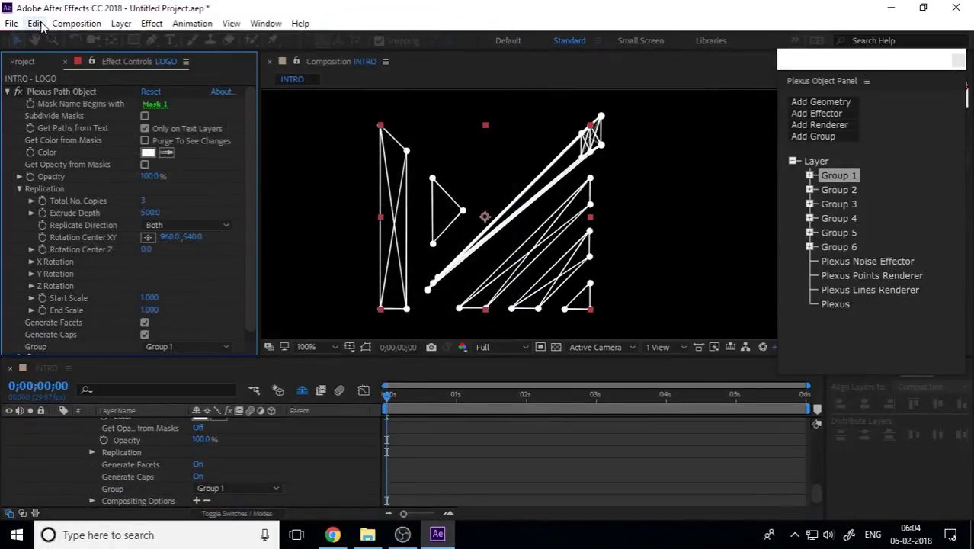
{"action": "left_click_drag", "start_coordinate": [516, 193], "coordinate": [655, 177]}
Reduce the LOGO layer's copies, set extrude depth to 0, and delete the camera layer.
{"action": "left_click", "coordinate": [131, 436]}
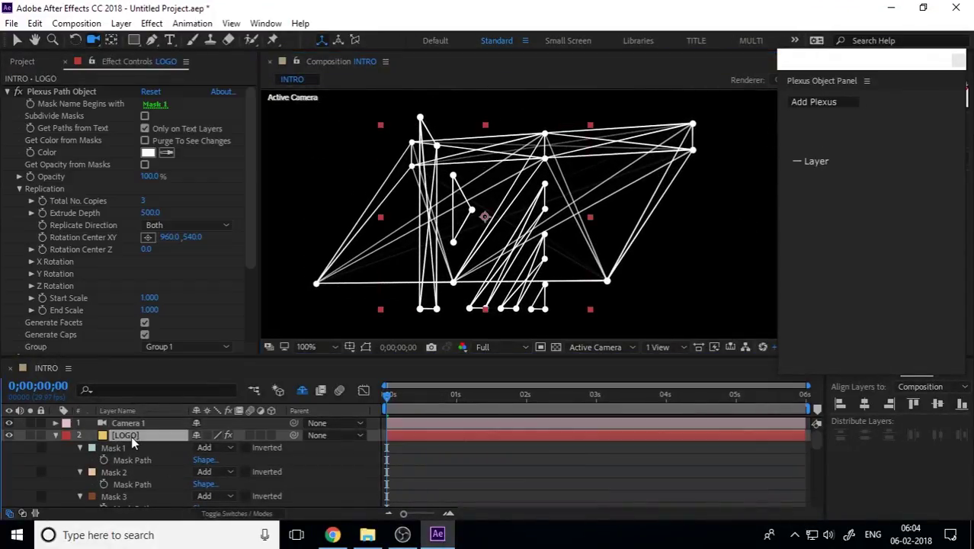
{"action": "left_click_drag", "start_coordinate": [146, 200], "coordinate": [99, 214]}
{"action": "left_click", "coordinate": [150, 212]}
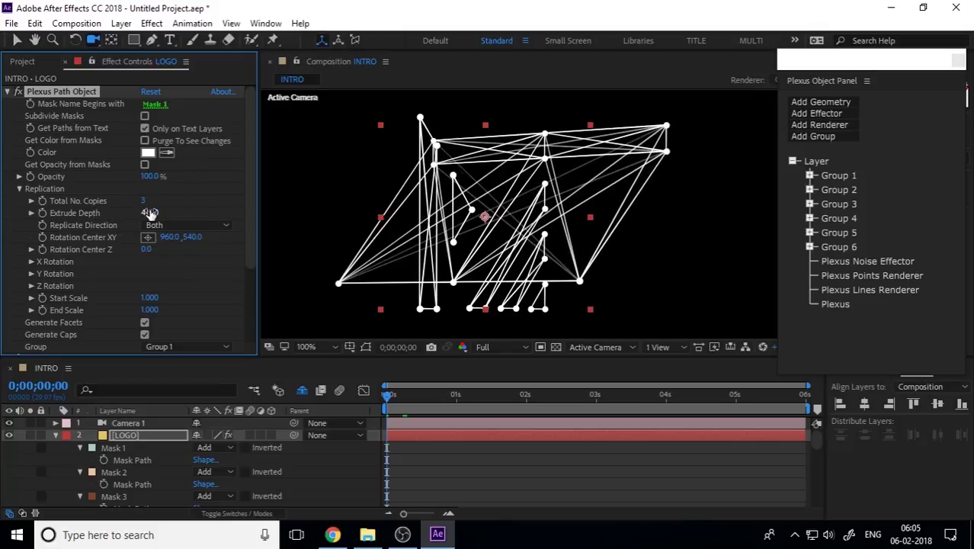
{"action": "type", "text": "0"}
{"action": "key", "text": "Return"}
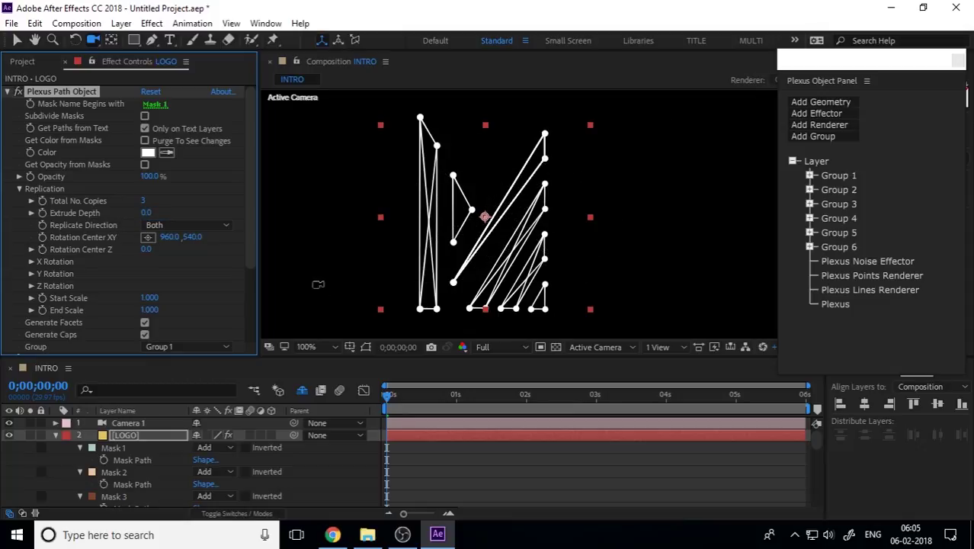
{"action": "left_click", "coordinate": [149, 425]}
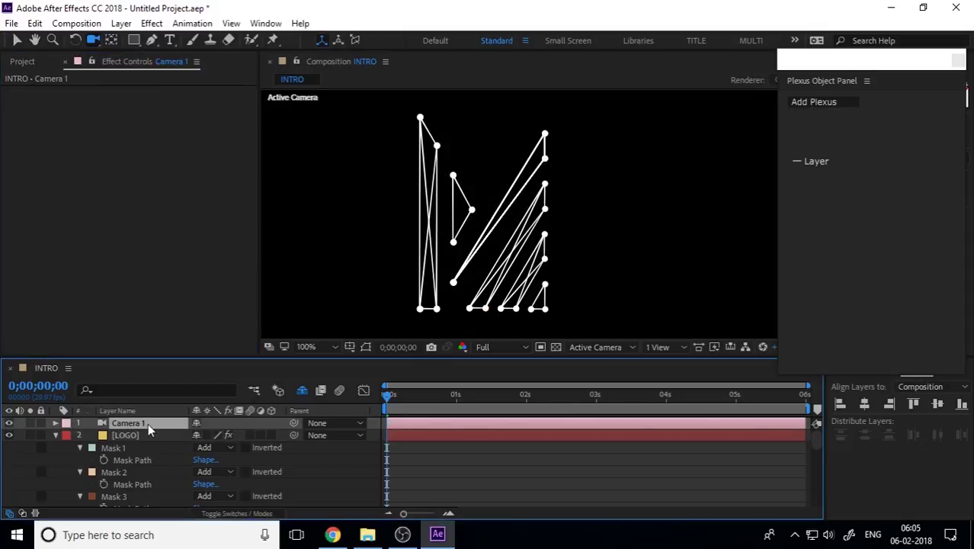
{"action": "key", "text": "Delete"}
Set Group 1's Total No. Copies to 2.
{"action": "left_click", "coordinate": [139, 206]}
{"action": "left_click_drag", "start_coordinate": [146, 201], "coordinate": [147, 200]}
{"action": "left_click", "coordinate": [146, 202]}
{"action": "type", "text": "2"}
{"action": "key", "text": "Return"}
{"action": "left_click", "coordinate": [17, 40]}
Give Group 2 two copies, then expand replication for Groups 3 and 5.
{"action": "left_click", "coordinate": [841, 177]}
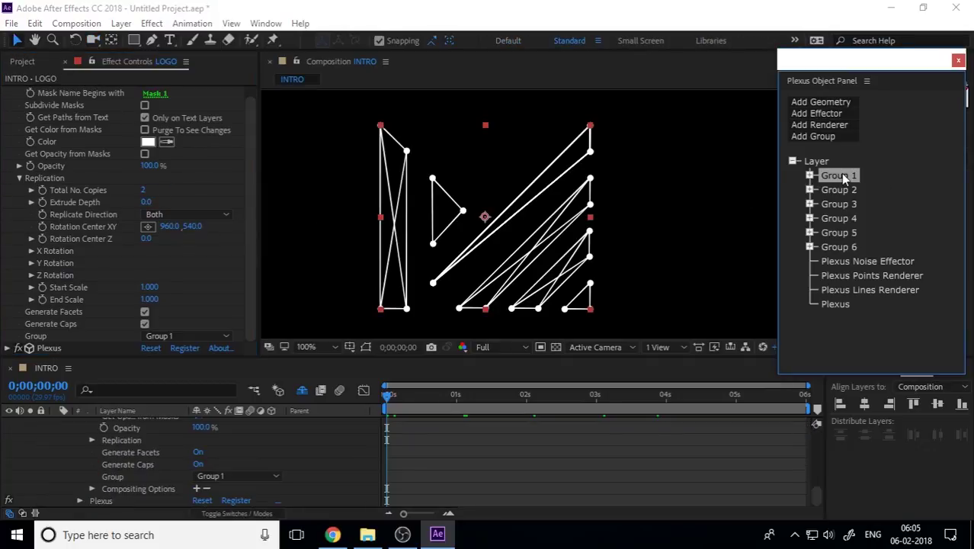
{"action": "left_click", "coordinate": [842, 190]}
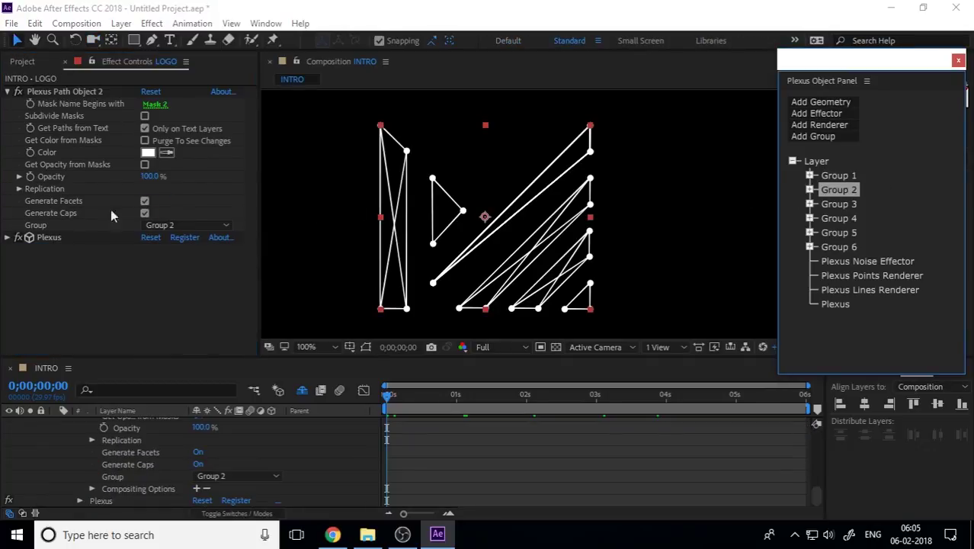
{"action": "left_click", "coordinate": [23, 192]}
{"action": "left_click", "coordinate": [143, 202]}
{"action": "type", "text": "2"}
{"action": "key", "text": "Return"}
{"action": "left_click", "coordinate": [150, 213]}
{"action": "left_click", "coordinate": [19, 189]}
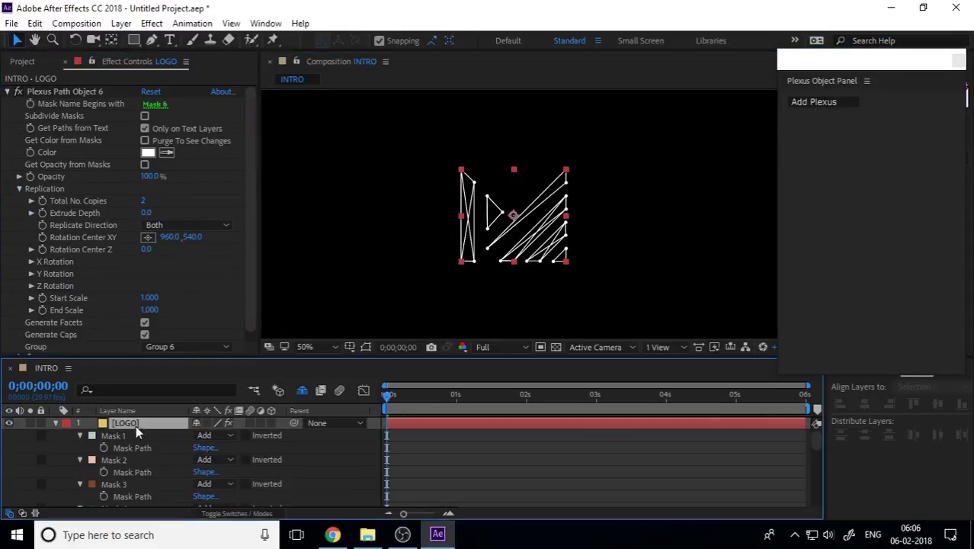
Scatter the logo's points by scrubbing Noise Amplitude to 732.
{"action": "left_click", "coordinate": [881, 262]}
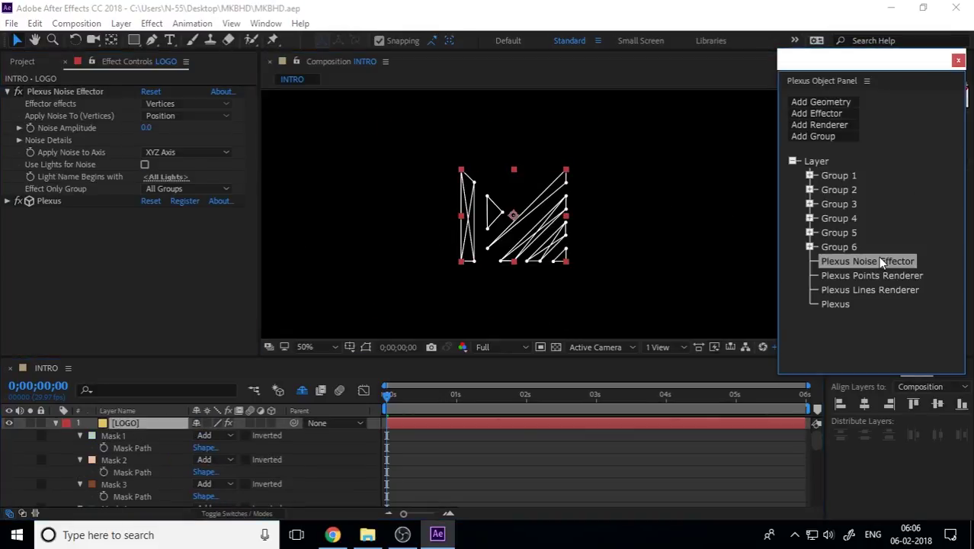
{"action": "left_click_drag", "start_coordinate": [146, 128], "coordinate": [683, 147]}
{"action": "left_click", "coordinate": [874, 276]}
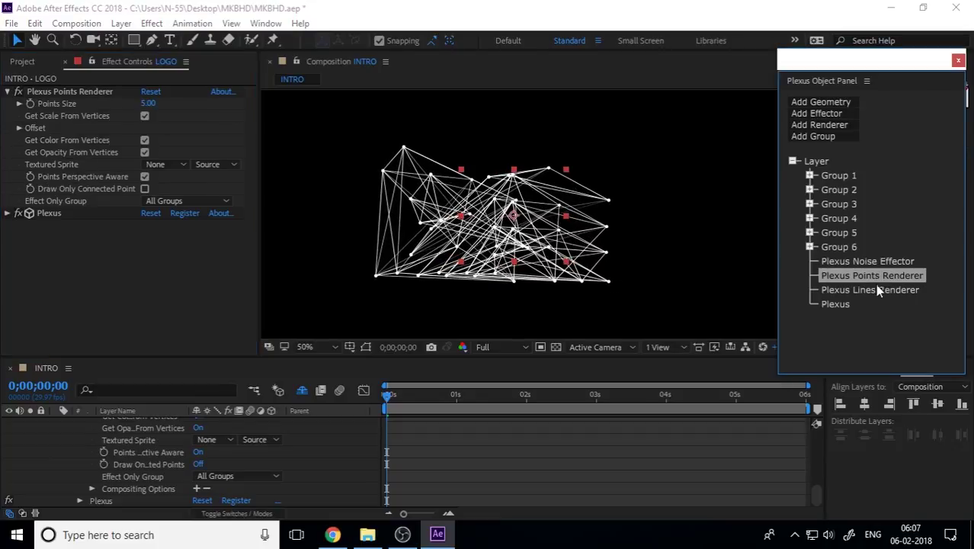
Redraw the Lines Renderer's Opacity and Thickness over Distance curves to keep lines visible.
{"action": "left_click", "coordinate": [875, 291]}
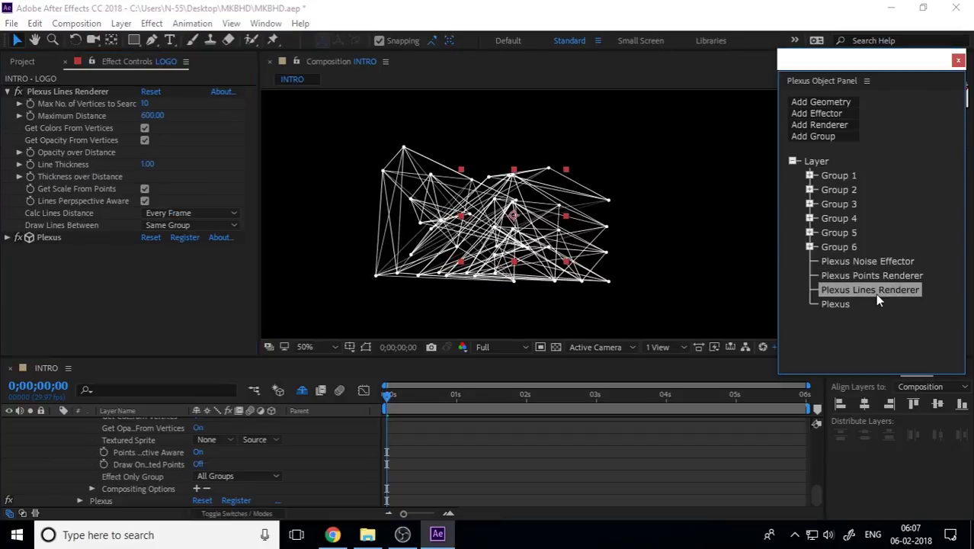
{"action": "left_click", "coordinate": [19, 152]}
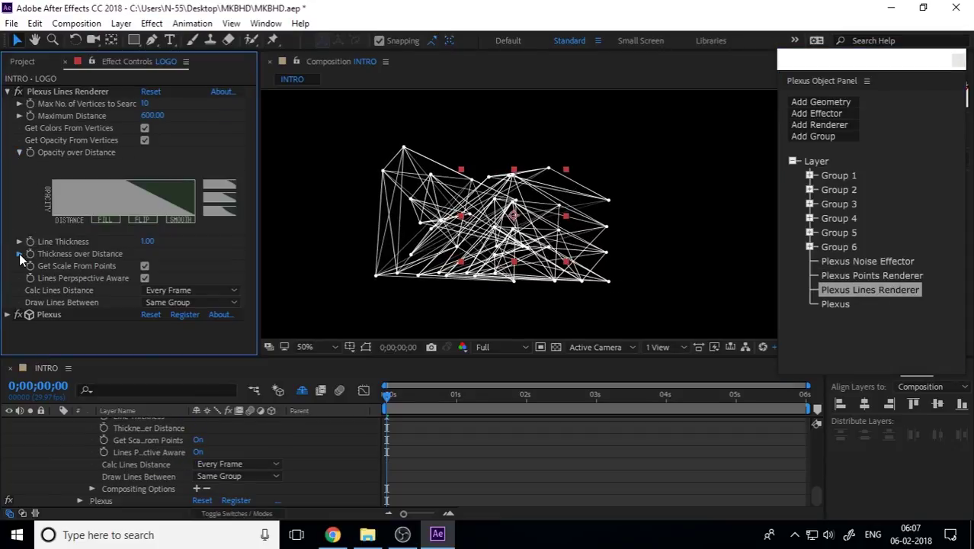
{"action": "left_click", "coordinate": [19, 253]}
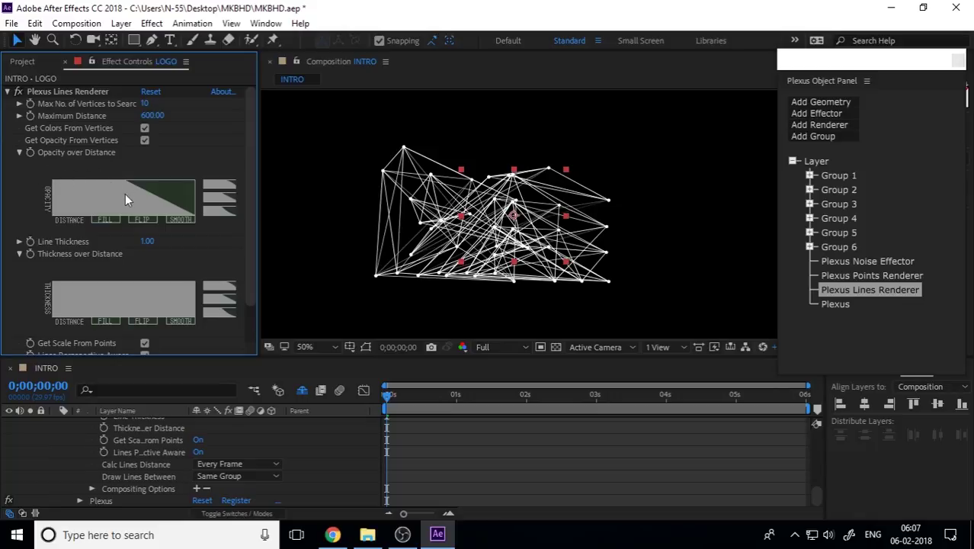
{"action": "left_click_drag", "start_coordinate": [51, 195], "coordinate": [221, 198]}
{"action": "mouse_move", "coordinate": [50, 291]}
{"action": "left_mouse_down"}
{"action": "mouse_move", "coordinate": [190, 280]}
{"action": "mouse_move", "coordinate": [40, 288]}
{"action": "mouse_move", "coordinate": [210, 285]}
{"action": "left_mouse_up"}
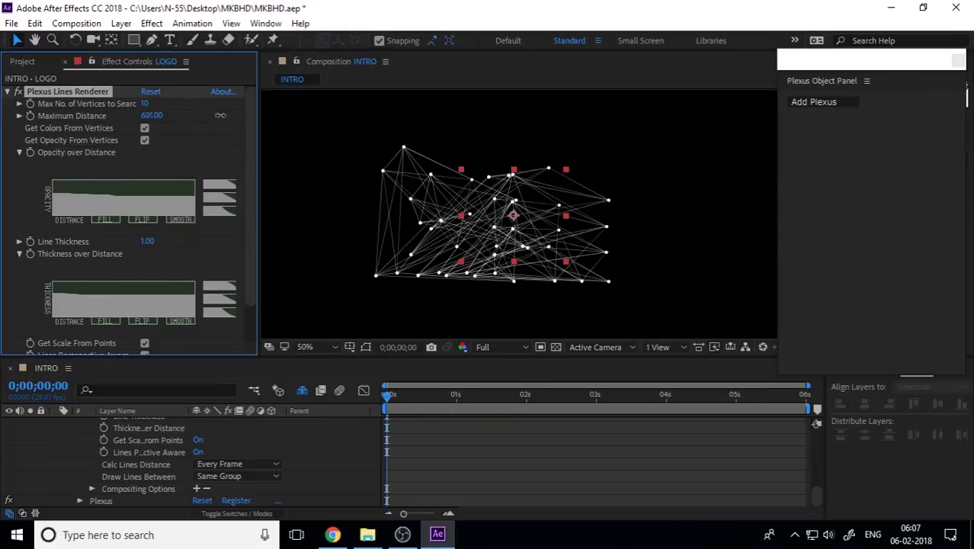
{"action": "left_click", "coordinate": [866, 261]}
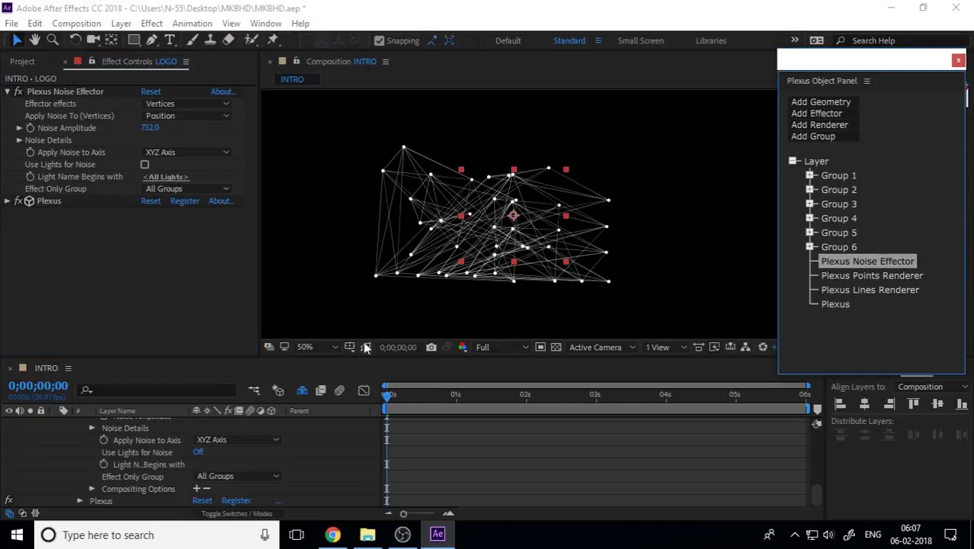
Keyframe Noise Amplitude at 2500 on frame 0, then move the playhead to 0;00;00;28.
{"action": "left_click", "coordinate": [19, 143]}
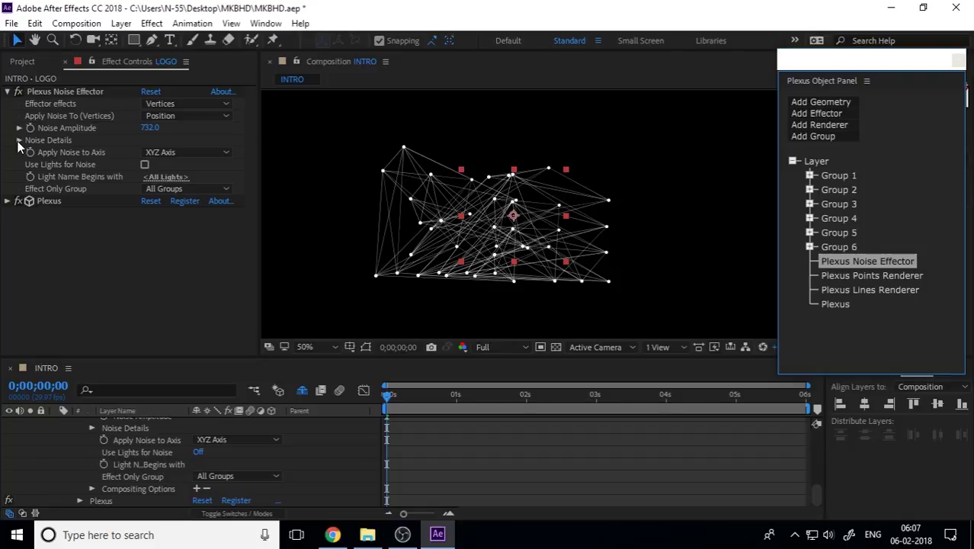
{"action": "scroll", "coordinate": [79, 204], "scroll_direction": "up", "scroll_amount": 1}
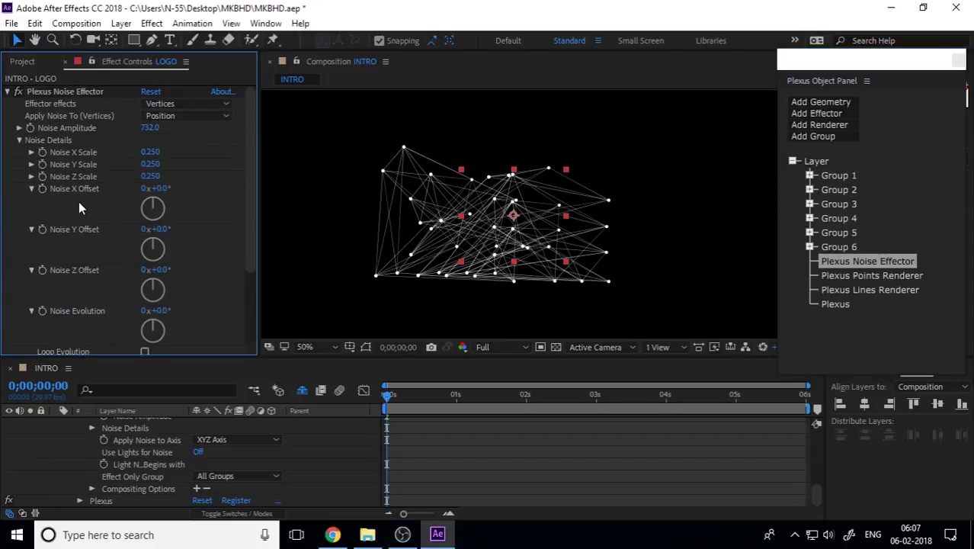
{"action": "scroll", "coordinate": [623, 242], "scroll_direction": "down", "scroll_amount": 2}
{"action": "scroll", "coordinate": [622, 242], "scroll_direction": "up", "scroll_amount": 1}
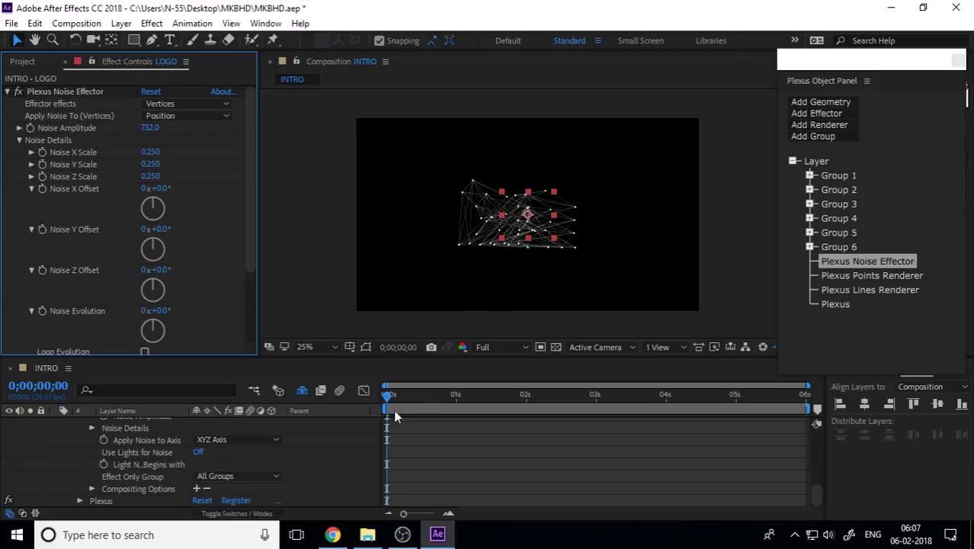
{"action": "left_click_drag", "start_coordinate": [150, 128], "coordinate": [200, 128]}
{"action": "left_click", "coordinate": [152, 128]}
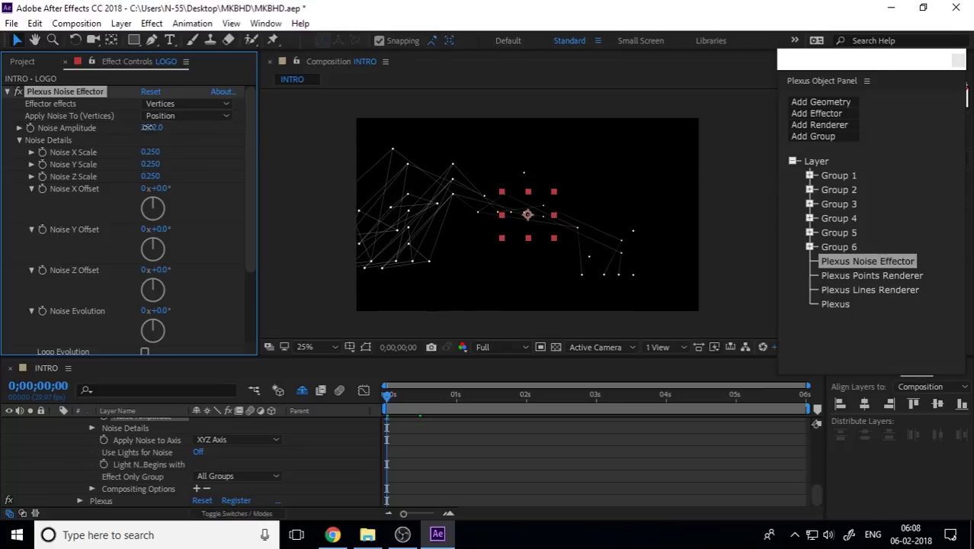
{"action": "type", "text": "2500"}
{"action": "key", "text": "Return"}
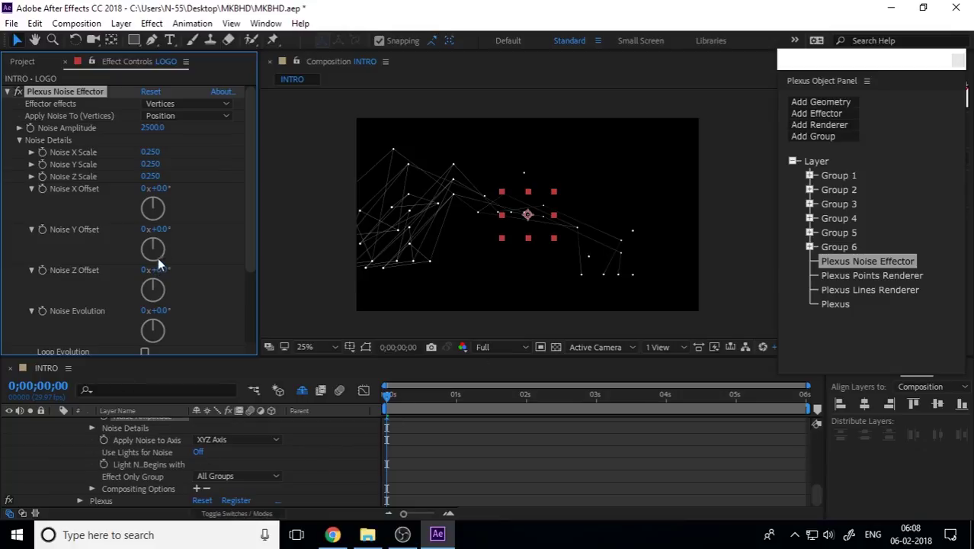
{"action": "left_click", "coordinate": [29, 128]}
{"action": "left_click_drag", "start_coordinate": [390, 397], "coordinate": [457, 406]}
{"action": "key", "text": "Page_Up"}
Set Noise Amplitude to 1500 at 0;00;00;28.
{"action": "left_click", "coordinate": [152, 128]}
{"action": "type", "text": "1500"}
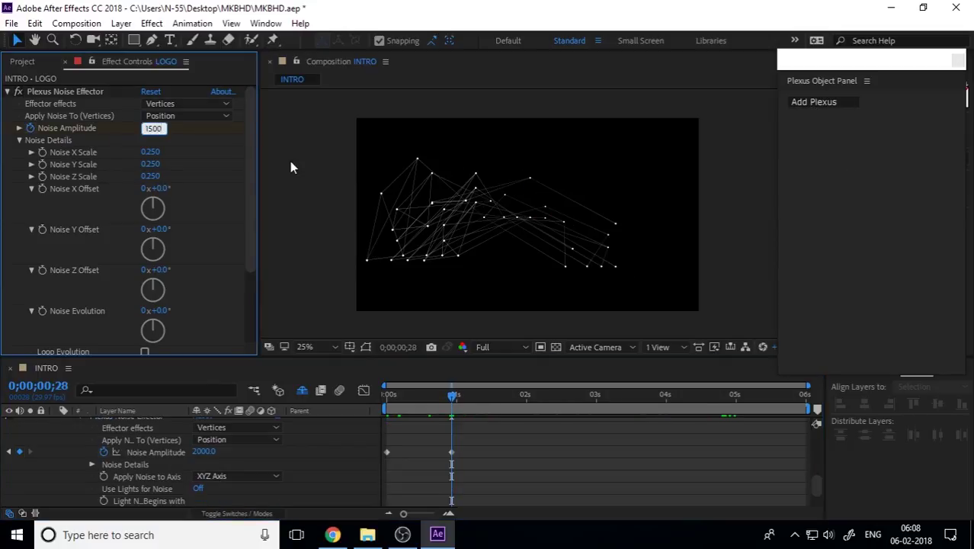
{"action": "key", "text": "Return"}
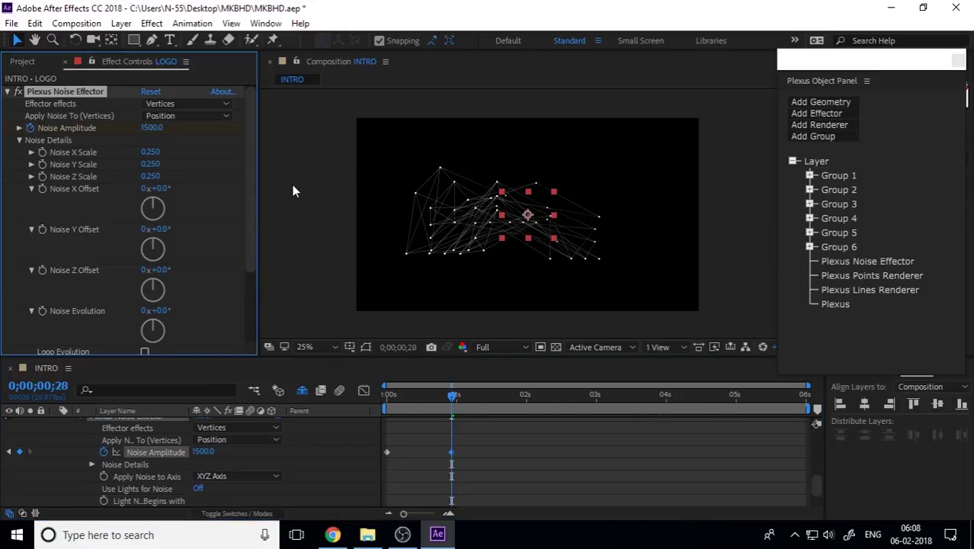
Scrub the start, try a larger Noise X Scale, and revert it to 0.250.
{"action": "left_click_drag", "start_coordinate": [427, 398], "coordinate": [372, 413]}
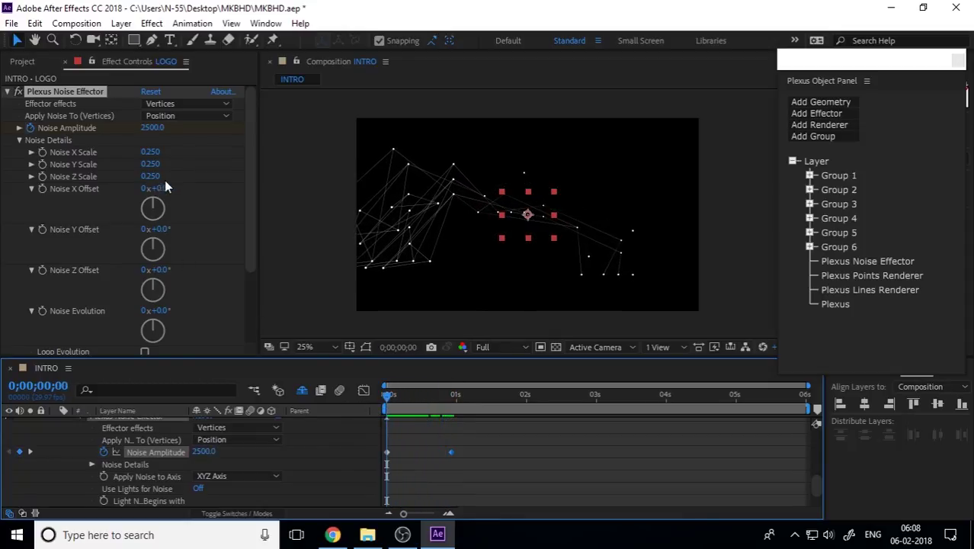
{"action": "left_click_drag", "start_coordinate": [152, 151], "coordinate": [190, 165]}
{"action": "key", "text": "ctrl+z"}
Lower Noise X Scale to 0.240, change Noise Seed to 152, and scrub to review.
{"action": "left_click_drag", "start_coordinate": [406, 396], "coordinate": [345, 410]}
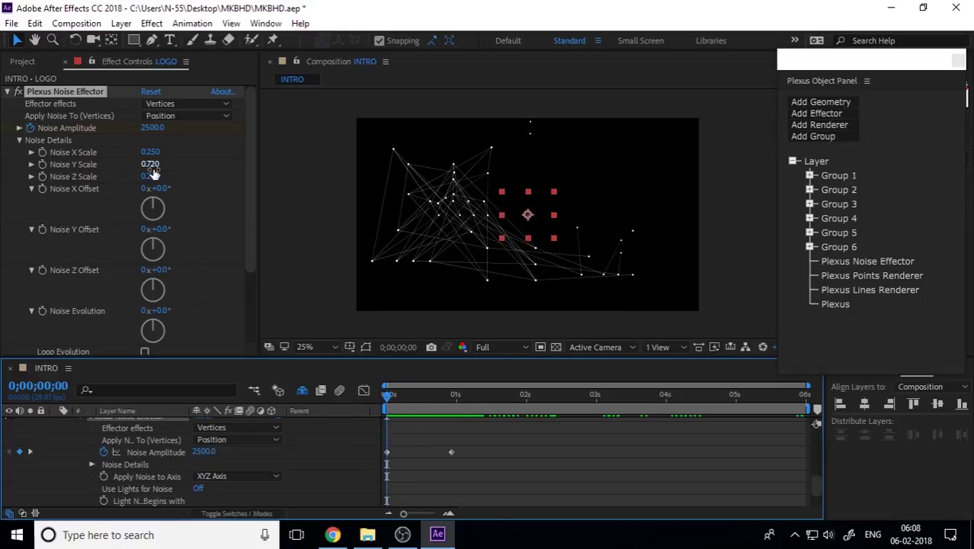
{"action": "left_click_drag", "start_coordinate": [150, 151], "coordinate": [146, 151]}
{"action": "left_click_drag", "start_coordinate": [156, 328], "coordinate": [156, 288]}
{"action": "scroll", "coordinate": [152, 343], "scroll_direction": "down", "scroll_amount": 3}
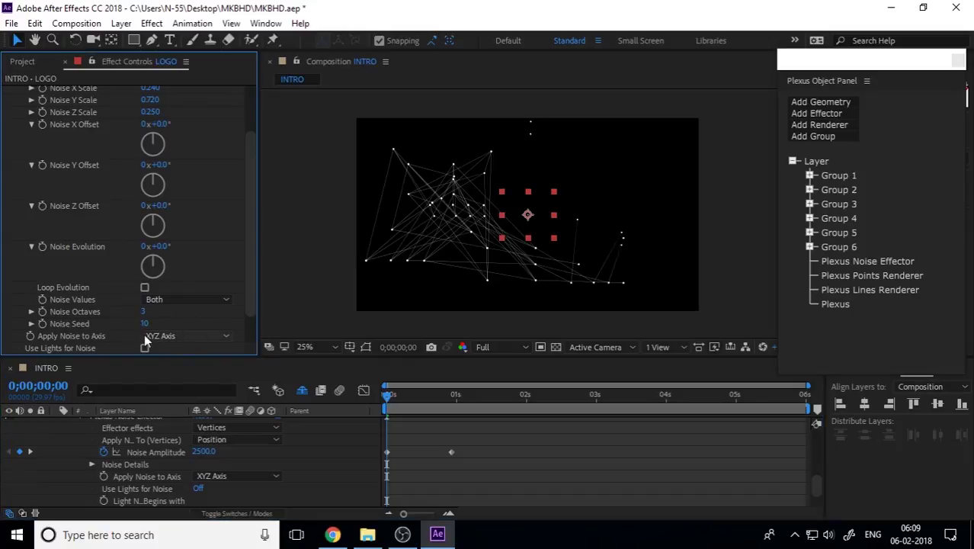
{"action": "left_click_drag", "start_coordinate": [144, 323], "coordinate": [175, 324]}
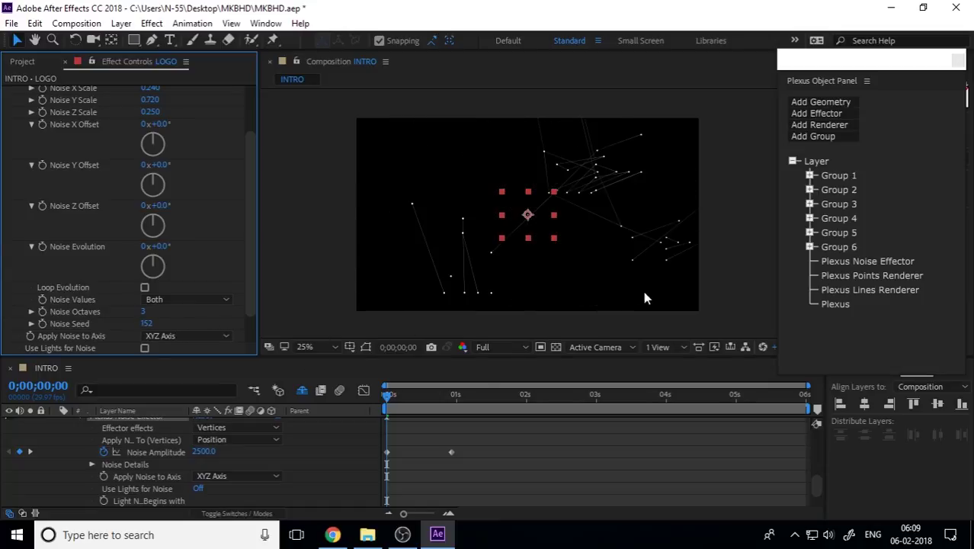
{"action": "left_click_drag", "start_coordinate": [389, 397], "coordinate": [470, 418]}
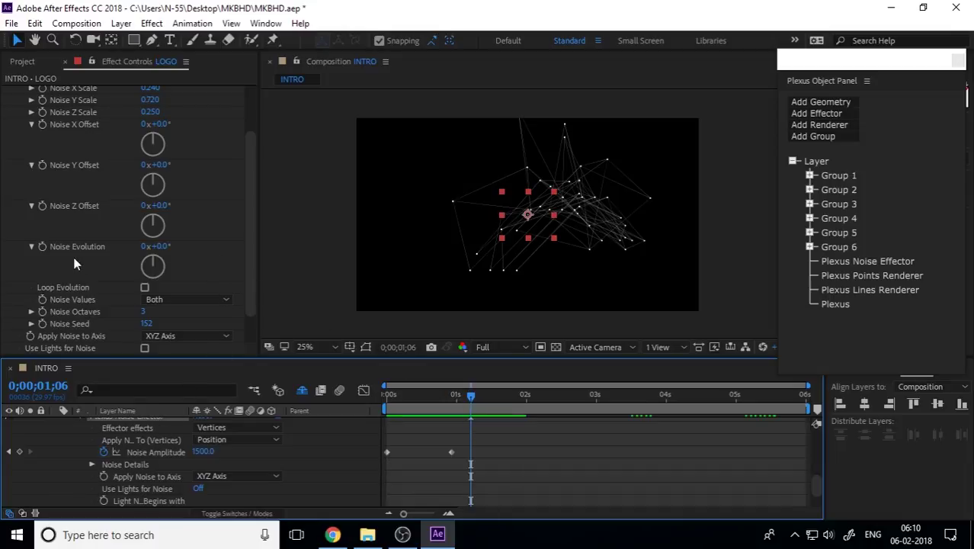
Set Noise Amplitude to 0 at 0;00;01;06 and preview the animation.
{"action": "scroll", "coordinate": [74, 259], "scroll_direction": "up", "scroll_amount": 3}
{"action": "left_click", "coordinate": [152, 128]}
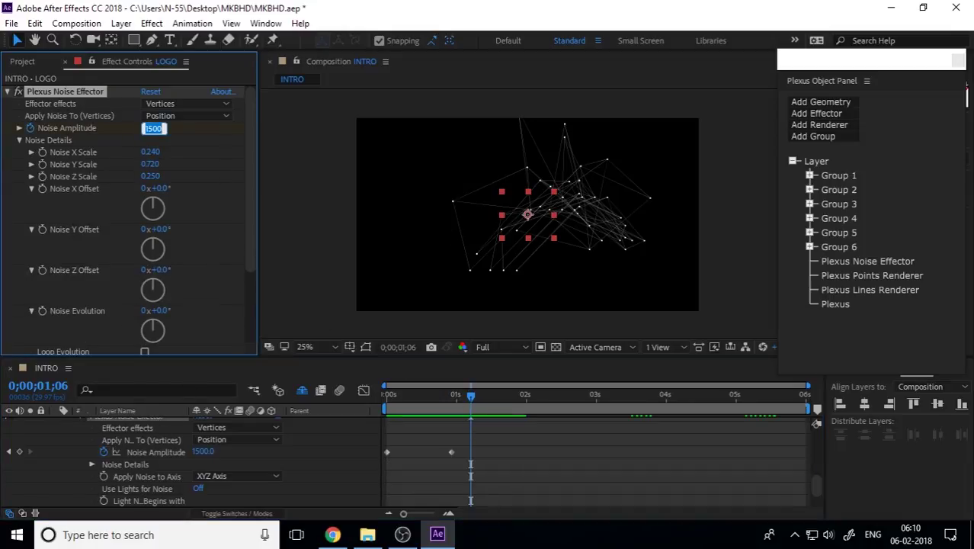
{"action": "type", "text": "0"}
{"action": "key", "text": "Return"}
{"action": "left_click", "coordinate": [470, 400]}
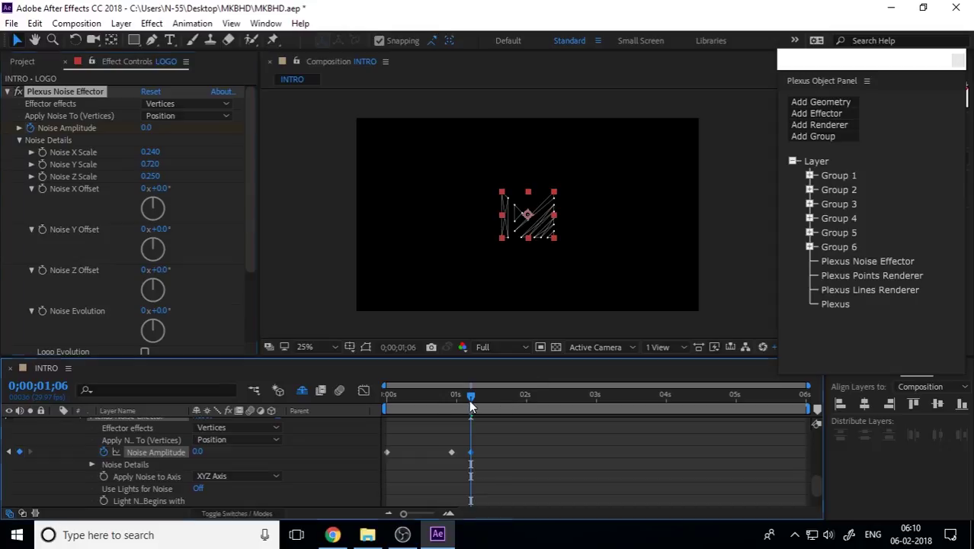
{"action": "key", "text": "space"}
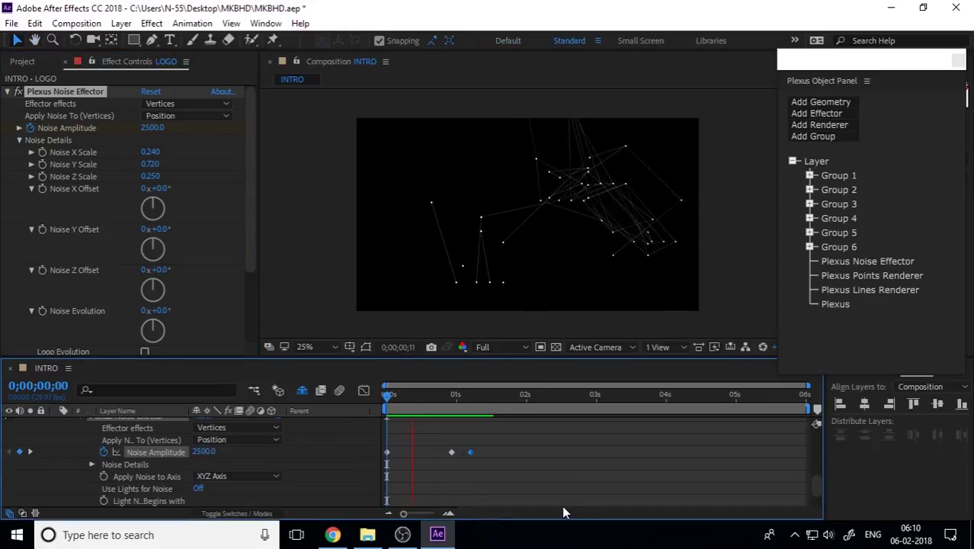
{"action": "key", "text": "space"}
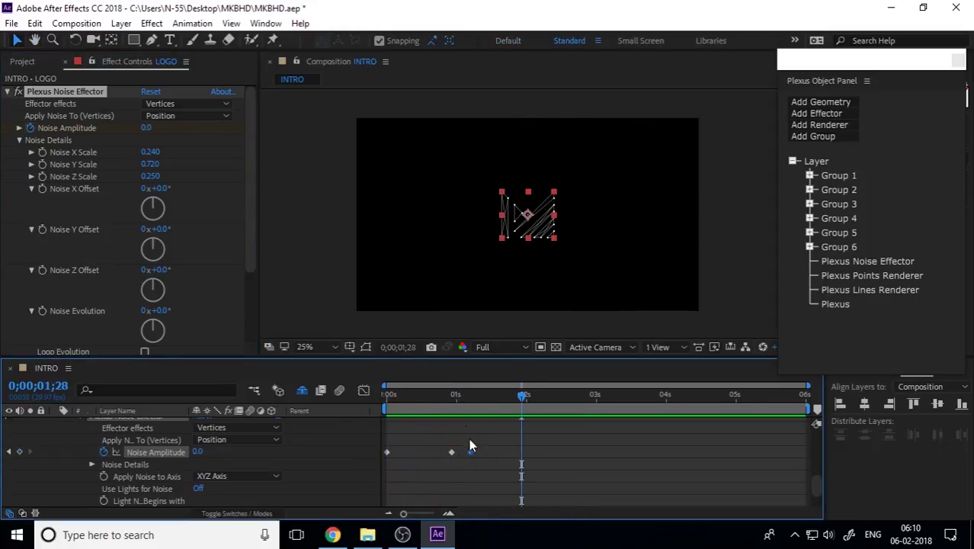
Shift the last Noise Amplitude keyframe, preview, and jump to the middle keyframe.
{"action": "left_click_drag", "start_coordinate": [473, 451], "coordinate": [441, 455]}
{"action": "key", "text": "space"}
{"action": "left_click", "coordinate": [383, 396]}
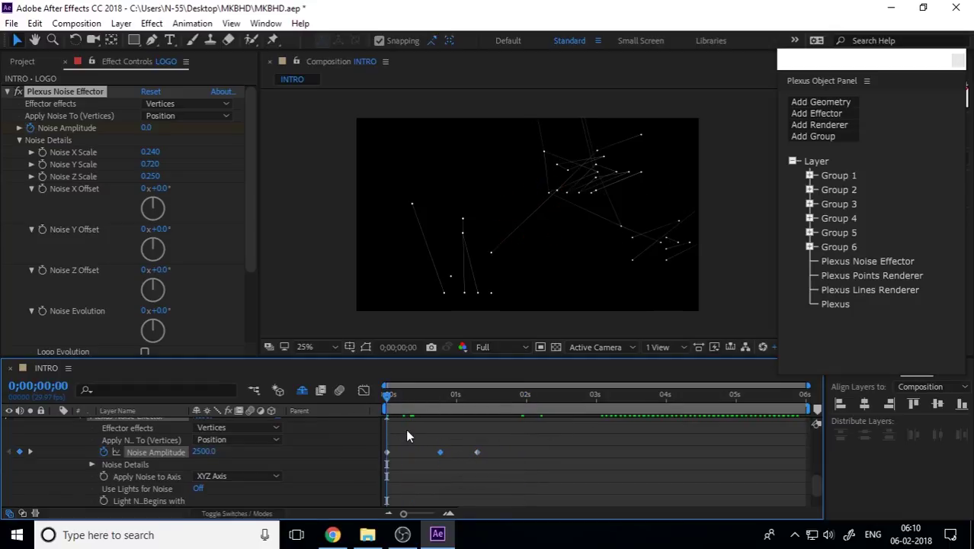
{"action": "left_click_drag", "start_coordinate": [439, 404], "coordinate": [459, 414]}
{"action": "key", "text": "j"}
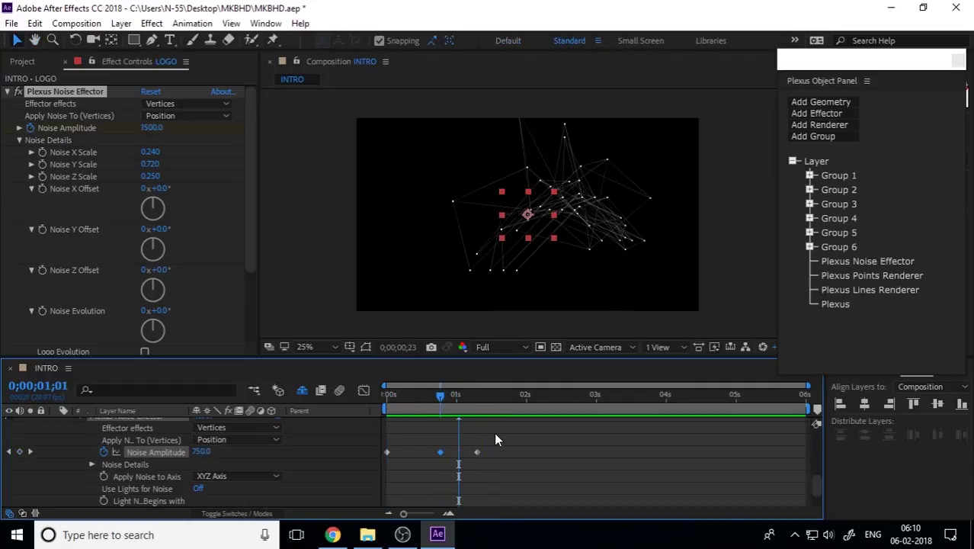
Raise the middle keyframe to about 1837, nudge the last keyframe earlier, and select all keyframes.
{"action": "left_click_drag", "start_coordinate": [149, 129], "coordinate": [443, 185]}
{"action": "left_click_drag", "start_coordinate": [444, 404], "coordinate": [387, 404]}
{"action": "key", "text": "space"}
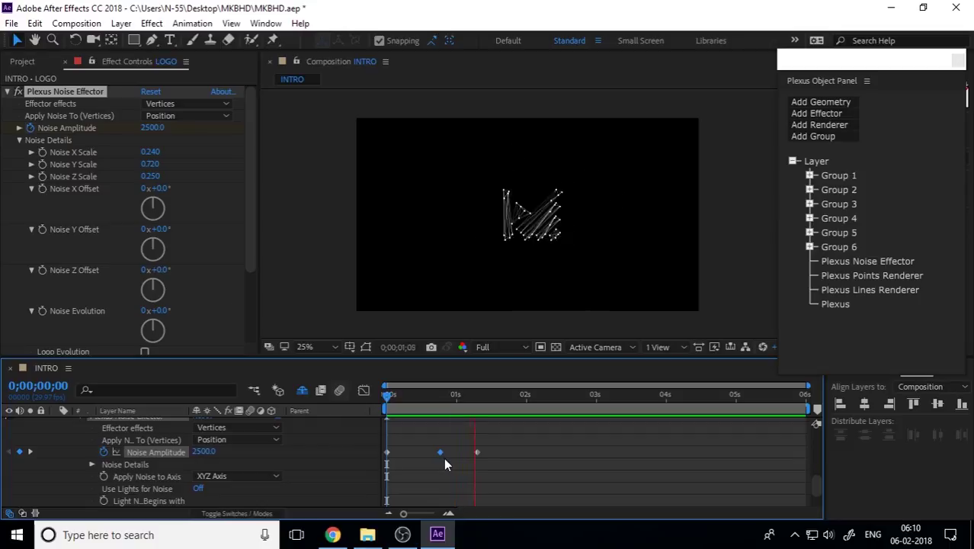
{"action": "mouse_move", "coordinate": [441, 411]}
{"action": "left_mouse_down"}
{"action": "mouse_move", "coordinate": [480, 406]}
{"action": "mouse_move", "coordinate": [364, 407]}
{"action": "mouse_move", "coordinate": [484, 410]}
{"action": "mouse_move", "coordinate": [455, 405]}
{"action": "left_mouse_up"}
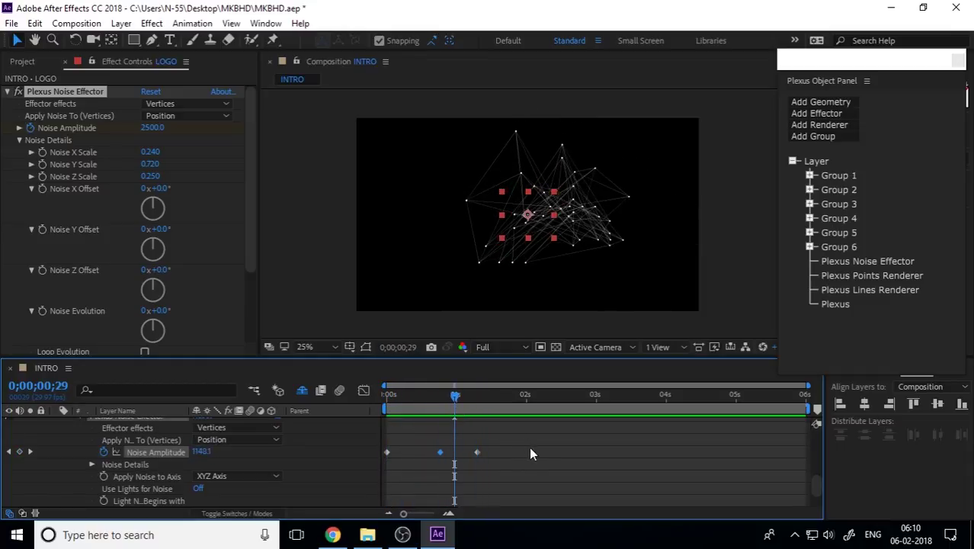
{"action": "left_click_drag", "start_coordinate": [478, 453], "coordinate": [380, 470]}
{"action": "left_click", "coordinate": [457, 459]}
Apply Easy Ease to the Noise Amplitude keyframes and preview the eased animation.
{"action": "right_click", "coordinate": [483, 451]}
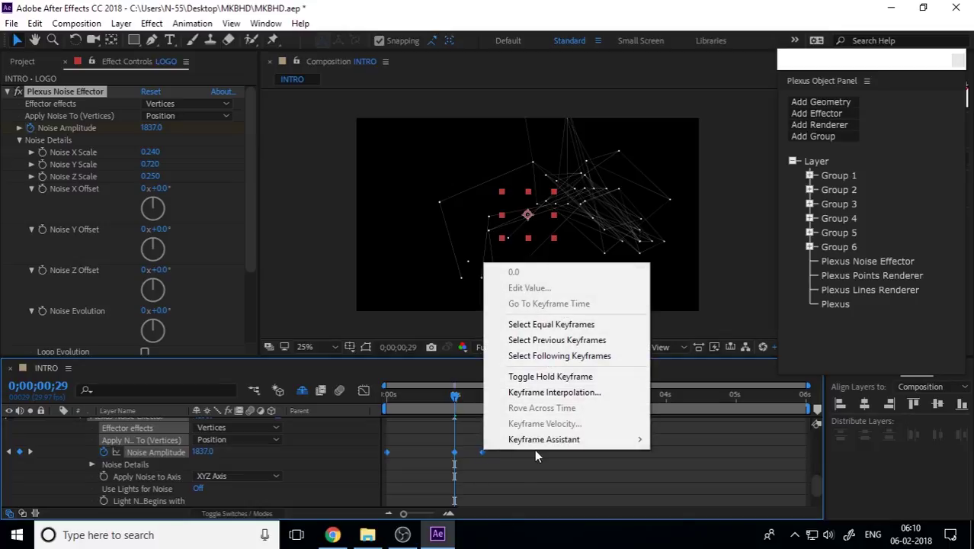
{"action": "mouse_move", "coordinate": [543, 440]}
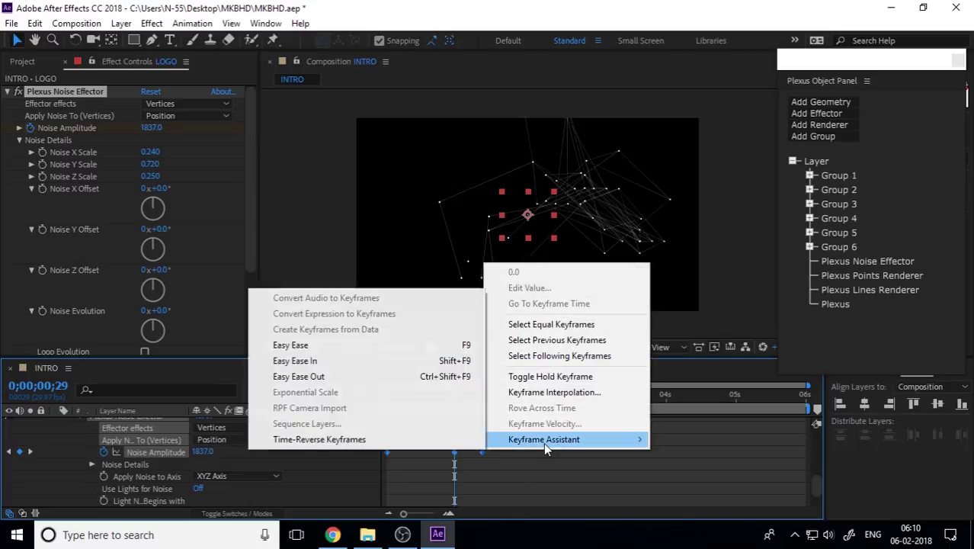
{"action": "left_click", "coordinate": [451, 347]}
{"action": "left_click_drag", "start_coordinate": [452, 407], "coordinate": [364, 407]}
{"action": "key", "text": "space"}
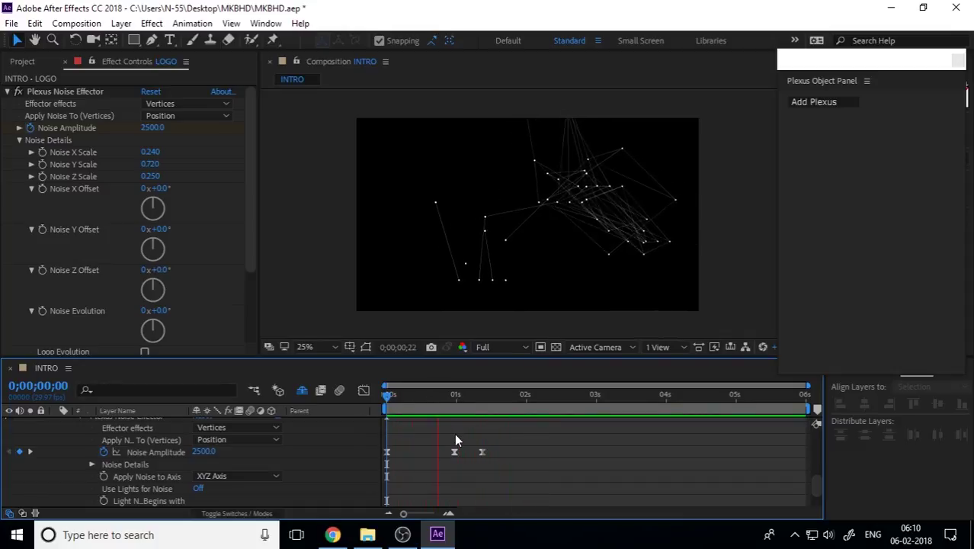
{"action": "key", "text": "space"}
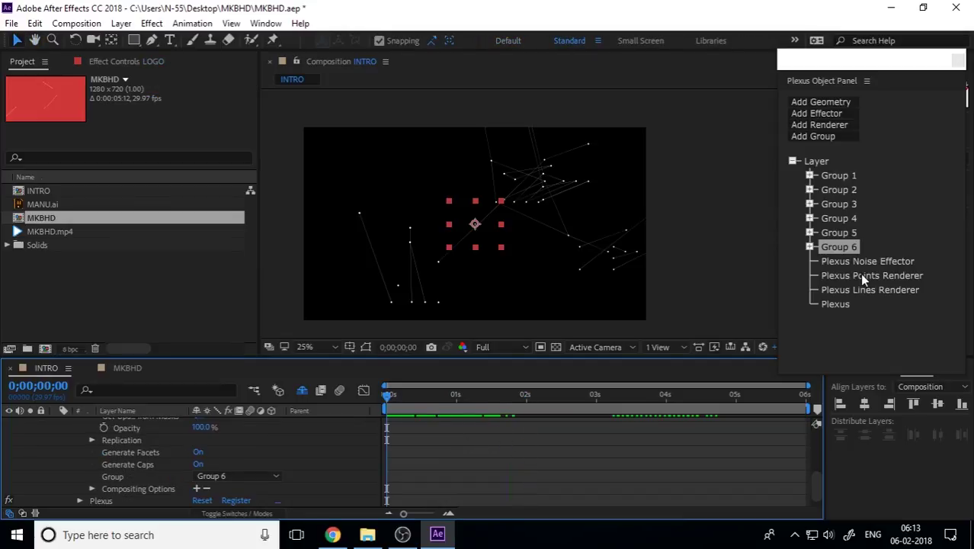
{"action": "left_click", "coordinate": [866, 288]}
In the Plexus Noise Effector, try Noise Evolution around -66° and scrub to one second.
{"action": "left_click", "coordinate": [874, 261]}
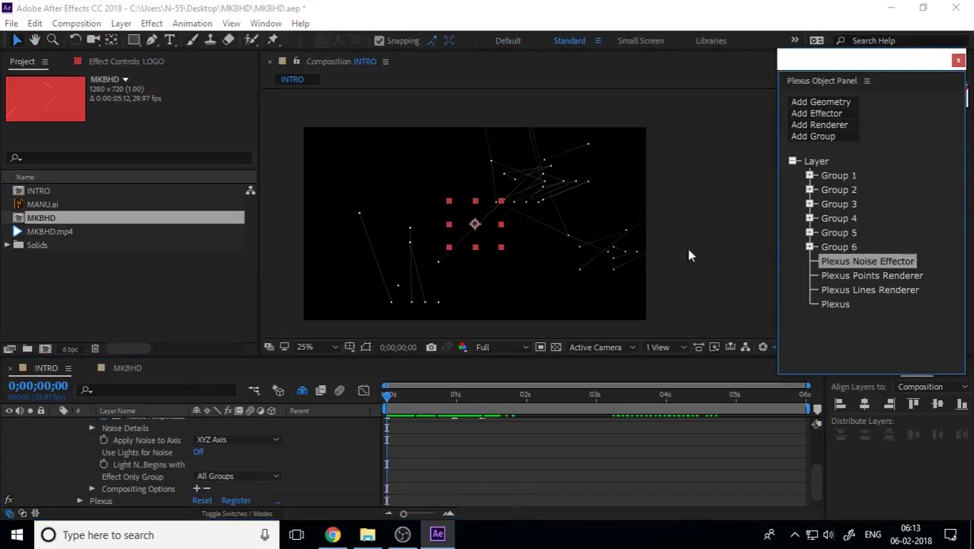
{"action": "left_click", "coordinate": [123, 62]}
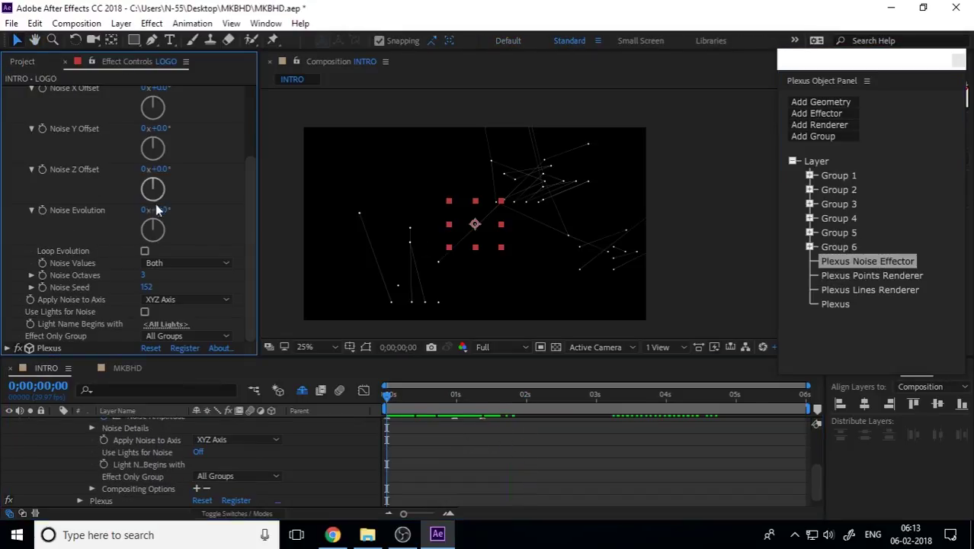
{"action": "left_click_drag", "start_coordinate": [156, 210], "coordinate": [122, 234]}
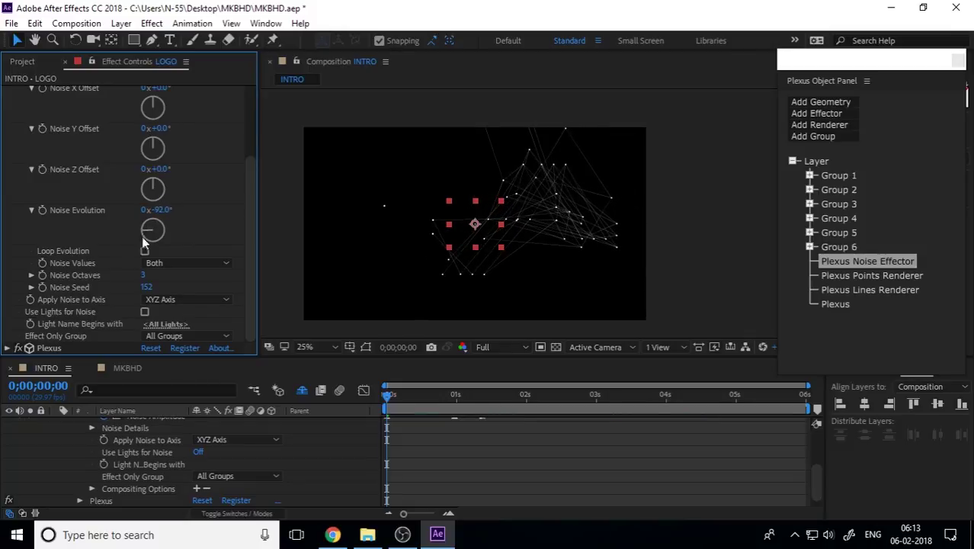
{"action": "left_click_drag", "start_coordinate": [160, 212], "coordinate": [123, 223]}
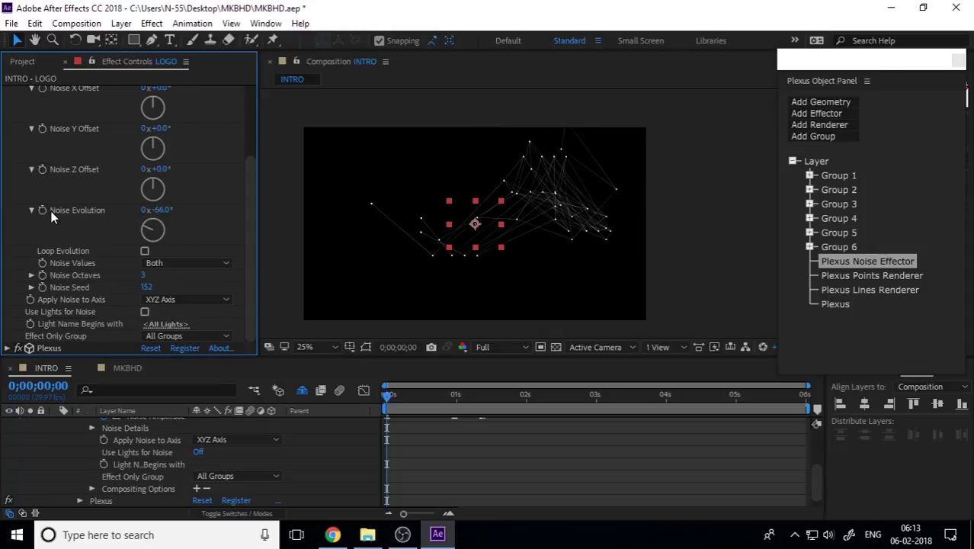
{"action": "left_click_drag", "start_coordinate": [390, 395], "coordinate": [454, 407]}
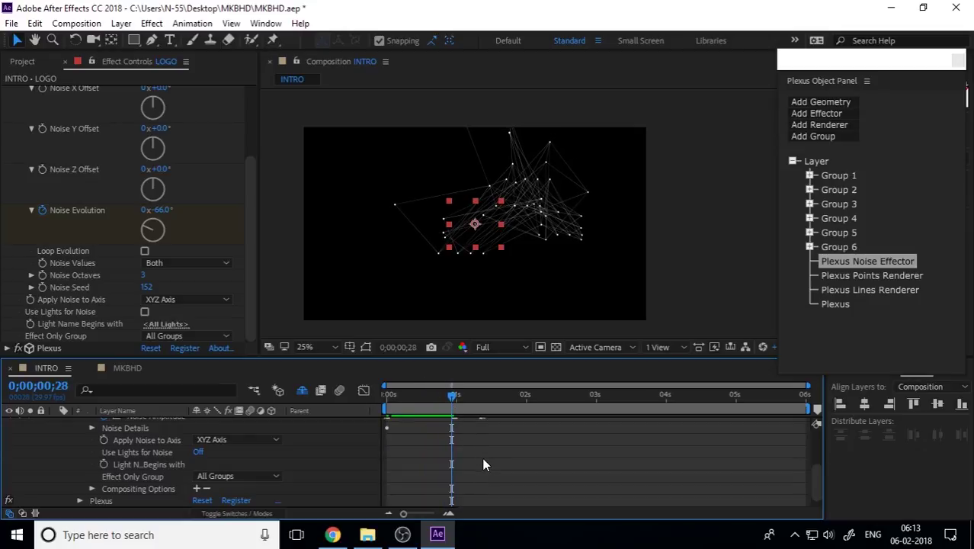
{"action": "key", "text": "Page_Down"}
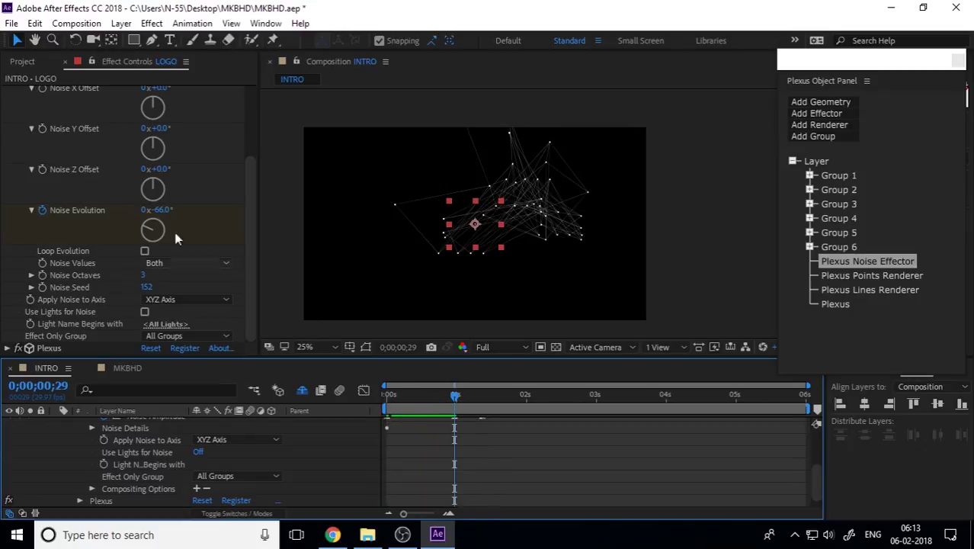
Set Noise Evolution to 40° and preview from the start.
{"action": "left_click", "coordinate": [157, 210]}
{"action": "type", "text": "40"}
{"action": "key", "text": "Return"}
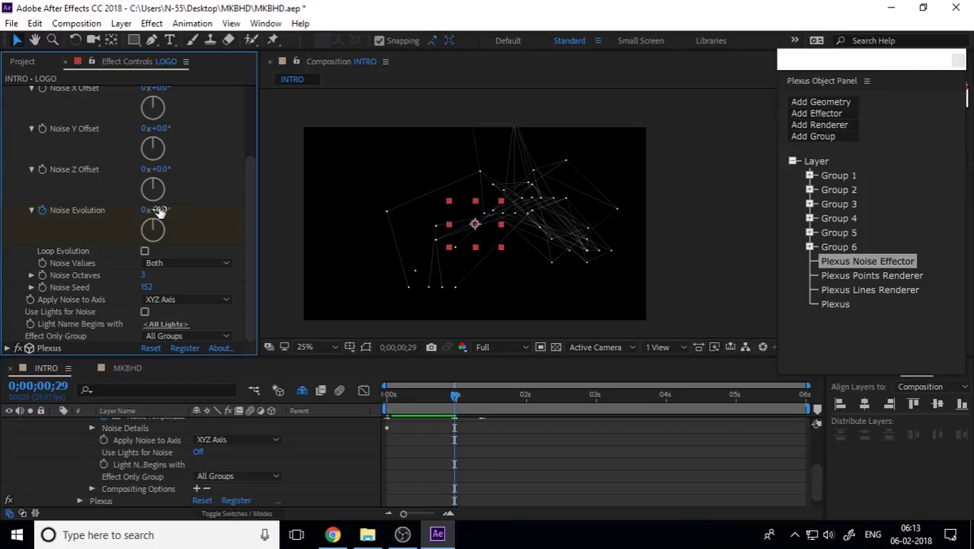
{"action": "left_click", "coordinate": [441, 400]}
{"action": "key", "text": "Home"}
{"action": "key", "text": "space"}
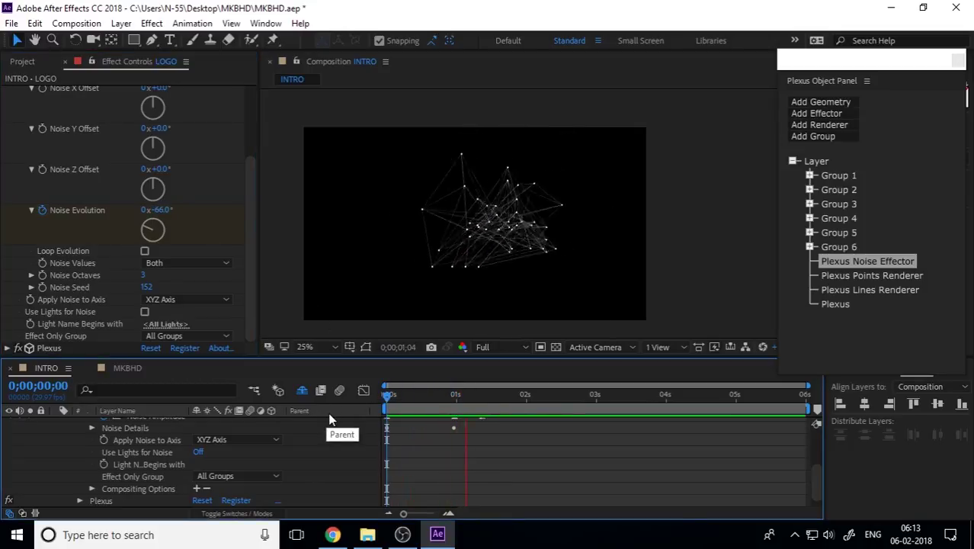
{"action": "key", "text": "space"}
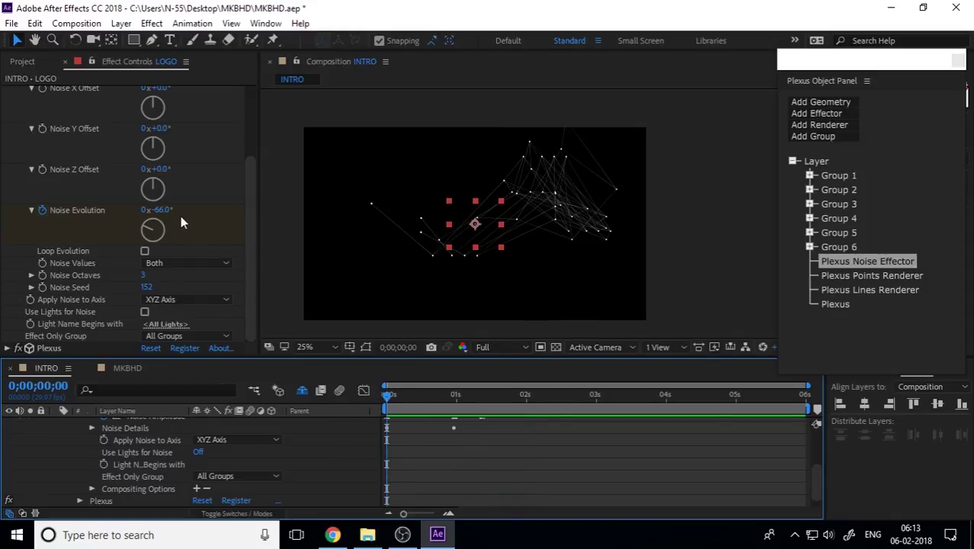
Try further Noise Evolution values (-171°, about -68°), previewing each result.
{"action": "left_click_drag", "start_coordinate": [157, 210], "coordinate": [106, 224]}
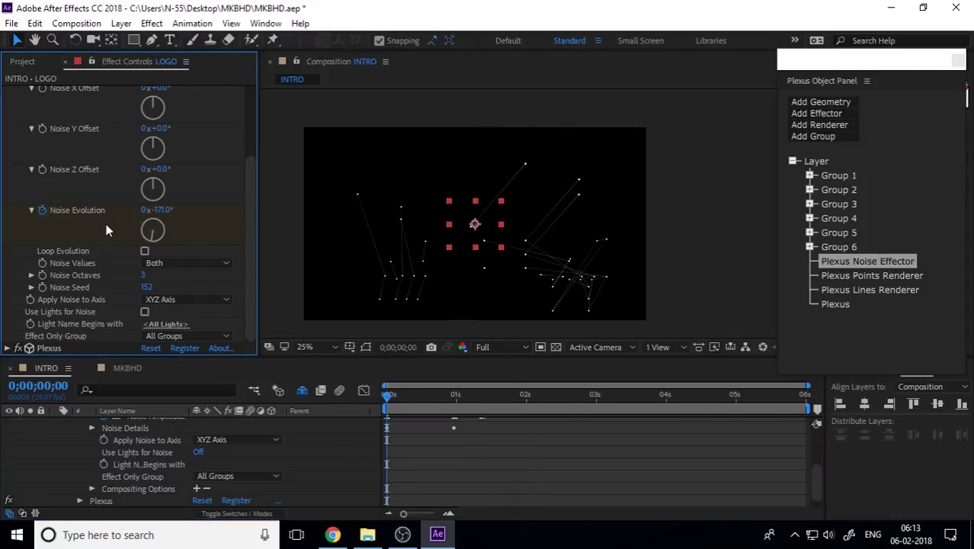
{"action": "key", "text": "space"}
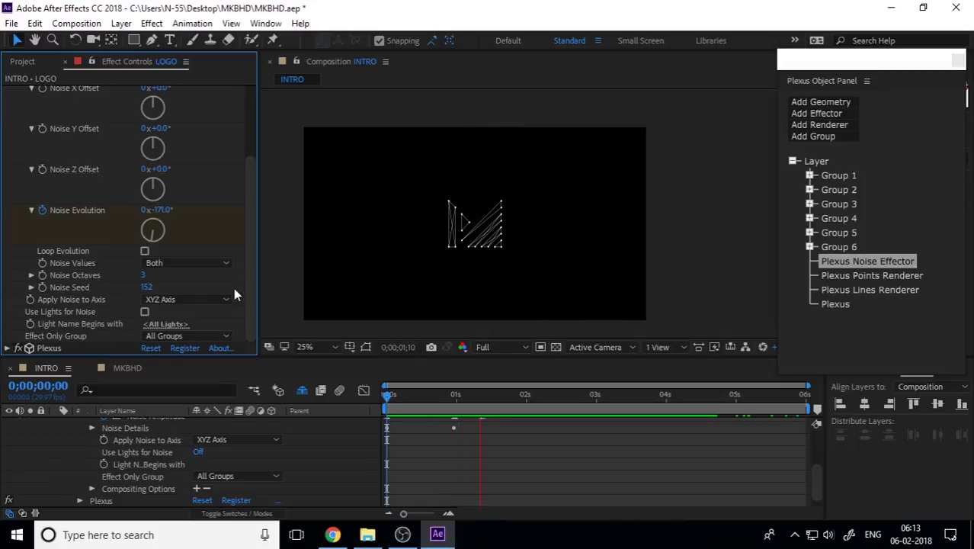
{"action": "key", "text": "space"}
{"action": "key", "text": "ctrl+z"}
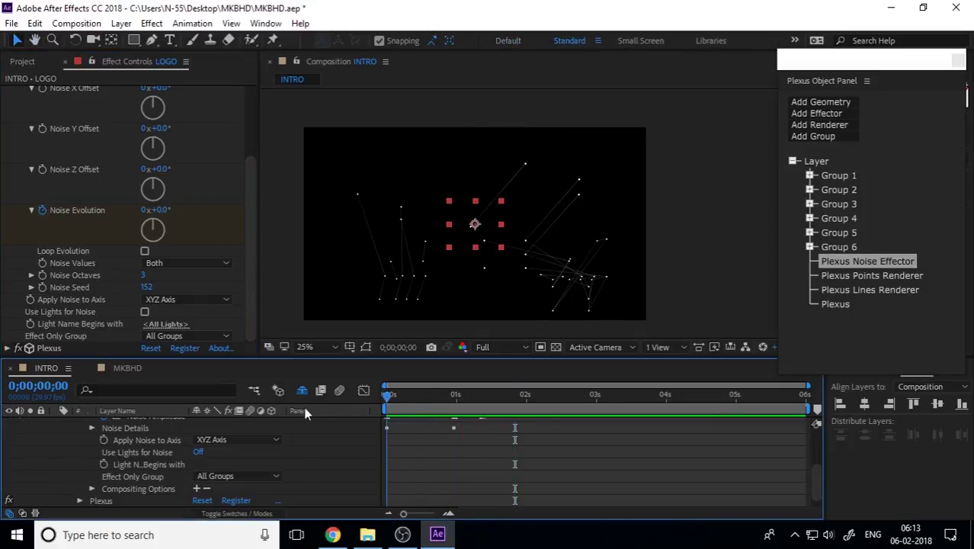
{"action": "key", "text": "ctrl+shift+z"}
{"action": "left_click_drag", "start_coordinate": [174, 218], "coordinate": [333, 242]}
{"action": "left_click", "coordinate": [515, 462]}
{"action": "key", "text": "space"}
{"action": "key", "text": "space"}
{"action": "mouse_move", "coordinate": [387, 395]}
{"action": "left_mouse_down"}
{"action": "mouse_move", "coordinate": [478, 393]}
{"action": "mouse_move", "coordinate": [387, 394]}
{"action": "left_mouse_up"}
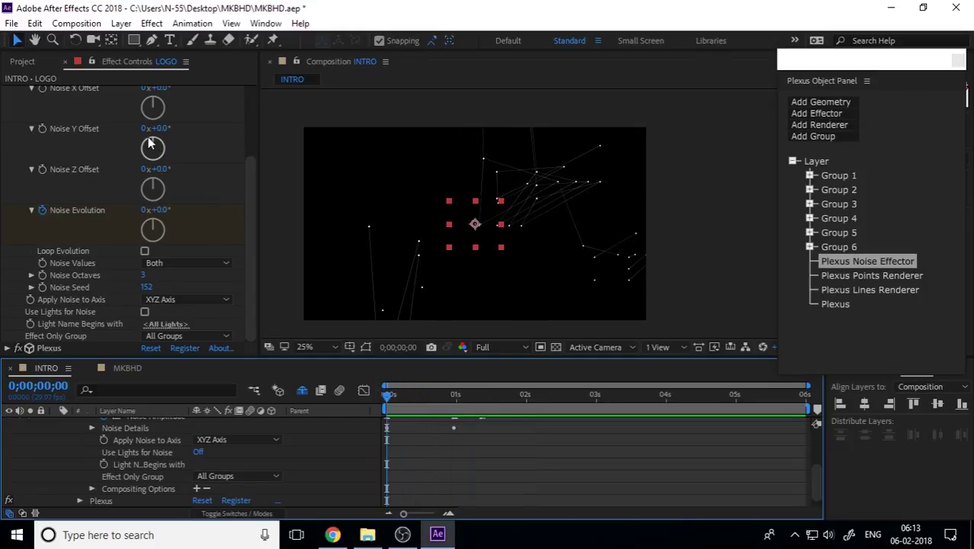
Try a Noise Y Offset and undo it, keeping noise applied on all three axes.
{"action": "left_click_drag", "start_coordinate": [153, 144], "coordinate": [158, 145]}
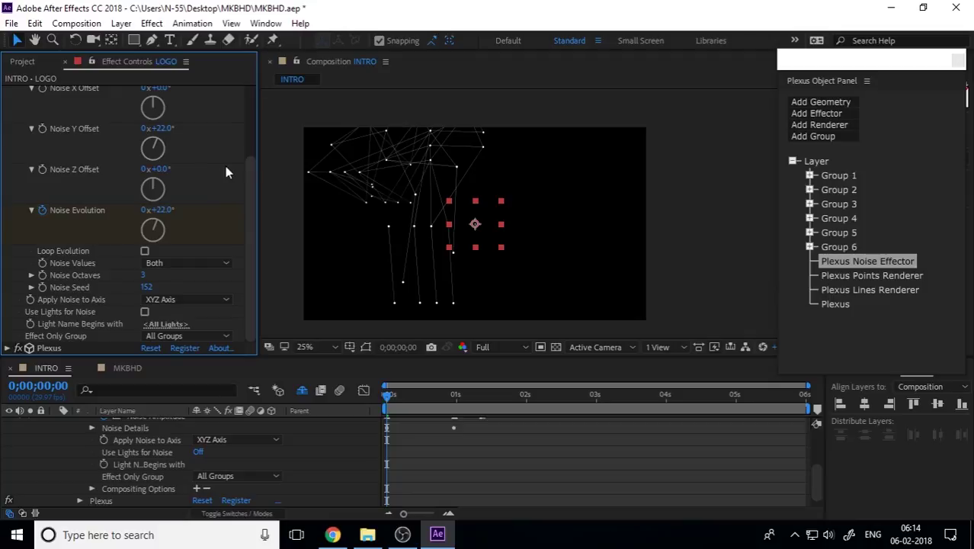
{"action": "key", "text": "ctrl+z"}
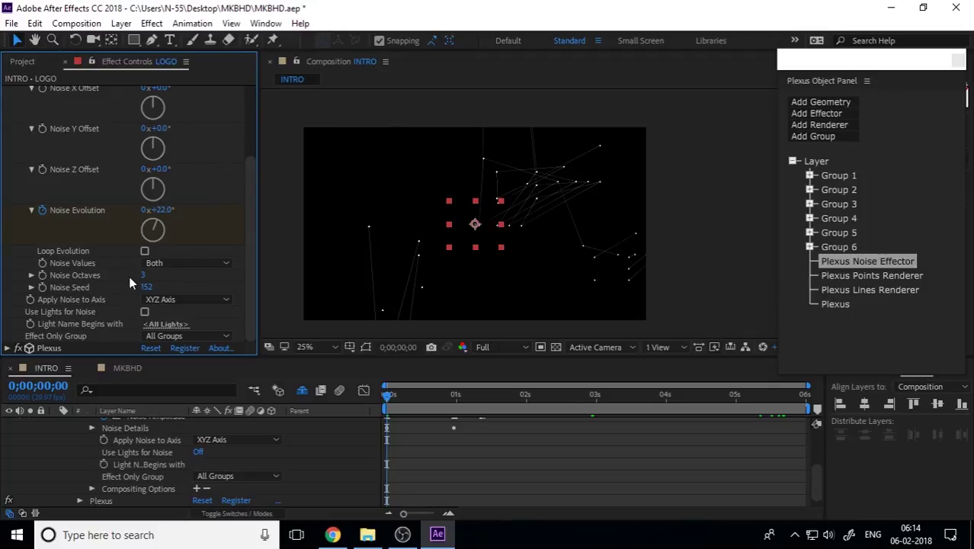
{"action": "left_click_drag", "start_coordinate": [145, 277], "coordinate": [156, 277]}
{"action": "left_click", "coordinate": [187, 298]}
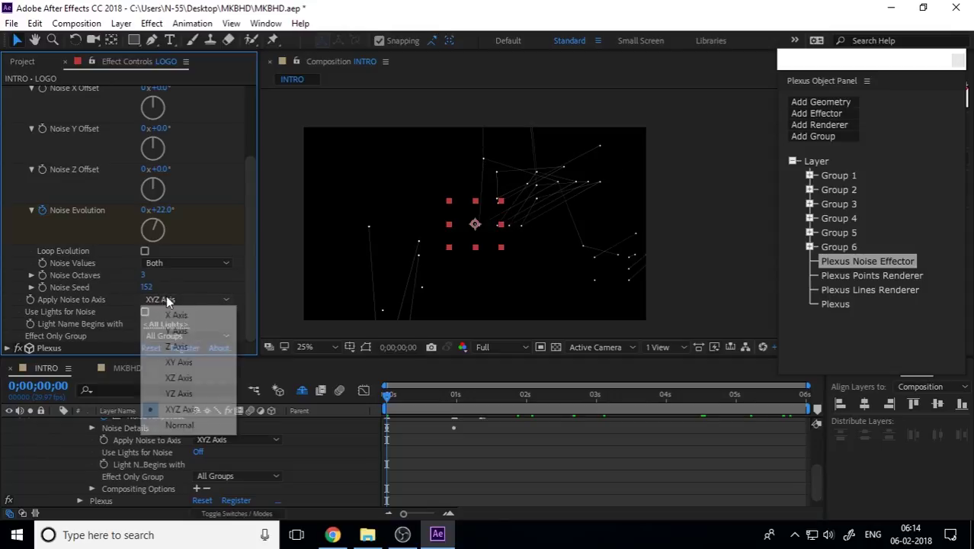
{"action": "left_click", "coordinate": [82, 299]}
{"action": "scroll", "coordinate": [87, 301], "scroll_direction": "up", "scroll_amount": 3}
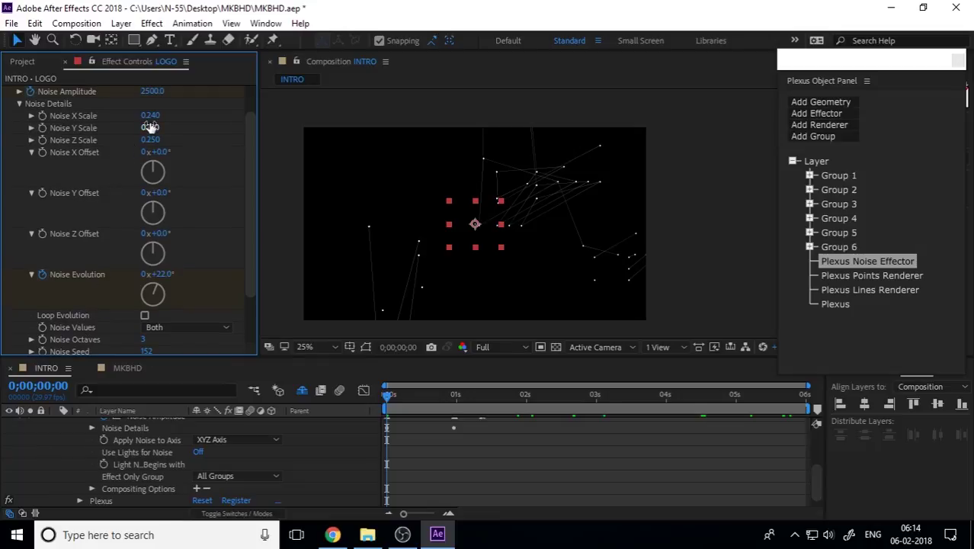
Raise Noise X Scale to 0.360 and preview the plexus assembling into the logo.
{"action": "left_click_drag", "start_coordinate": [151, 115], "coordinate": [172, 115]}
{"action": "key", "text": "space"}
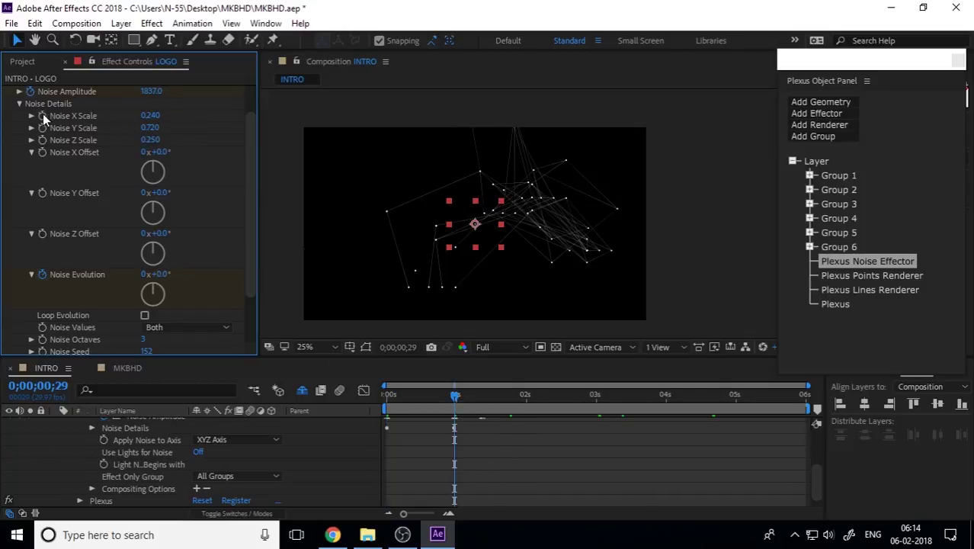
{"action": "key", "text": "space"}
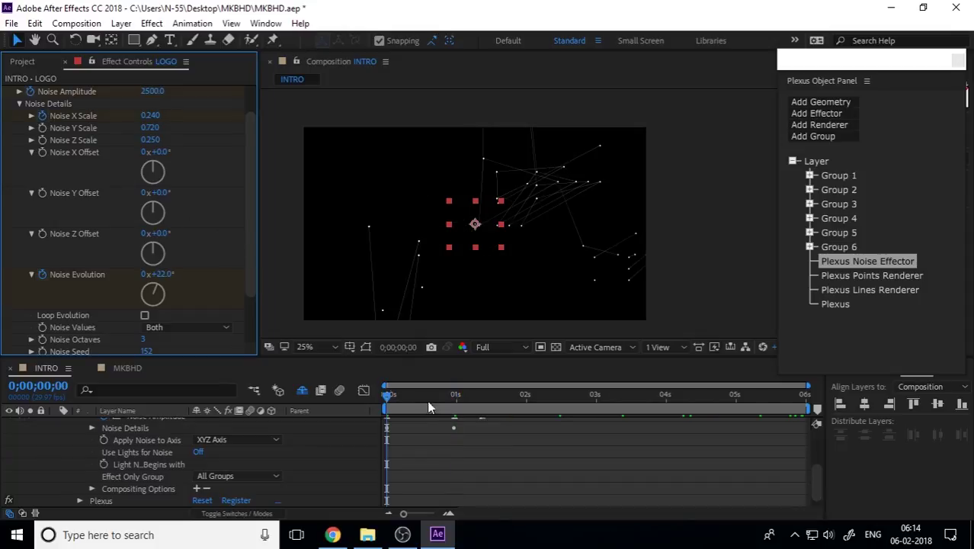
{"action": "left_click_drag", "start_coordinate": [157, 116], "coordinate": [166, 120]}
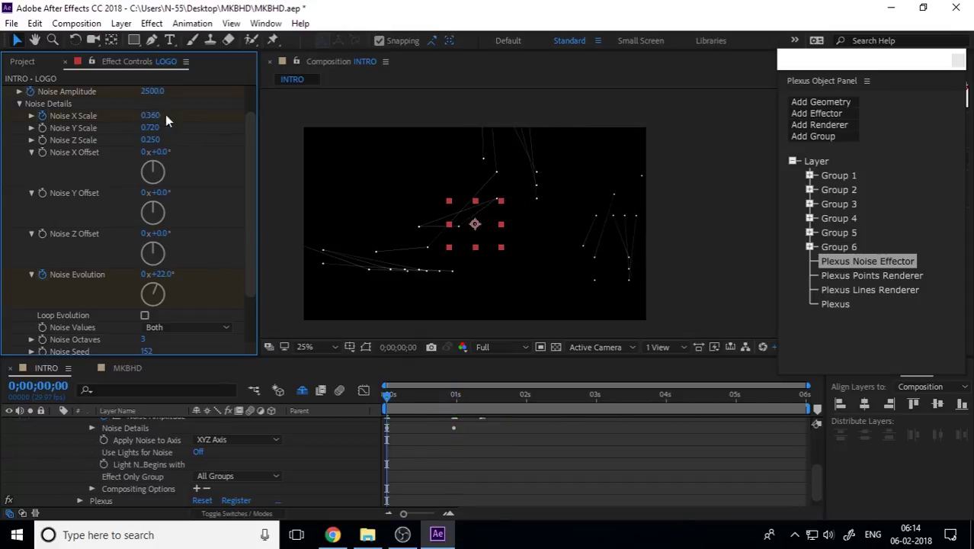
{"action": "key", "text": "space"}
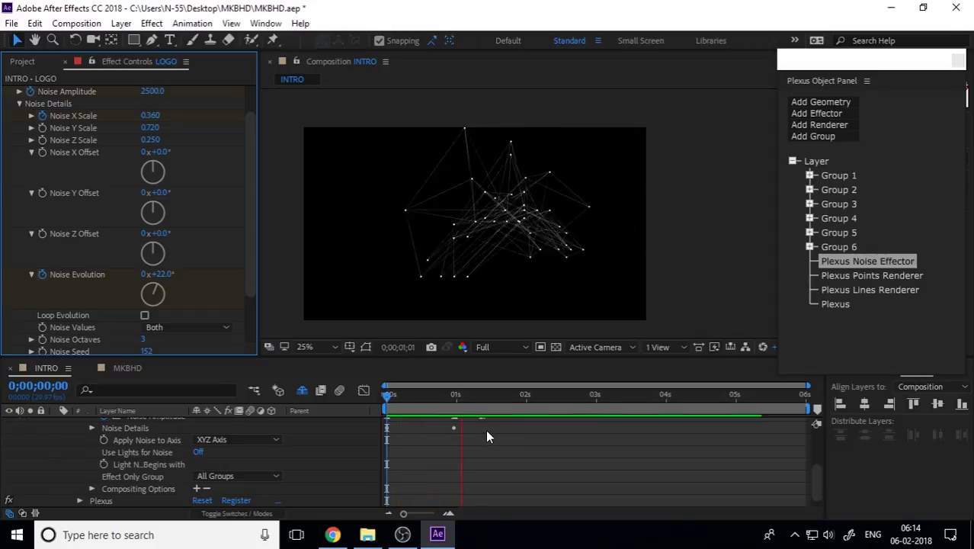
{"action": "left_click", "coordinate": [384, 406]}
{"action": "key", "text": "space"}
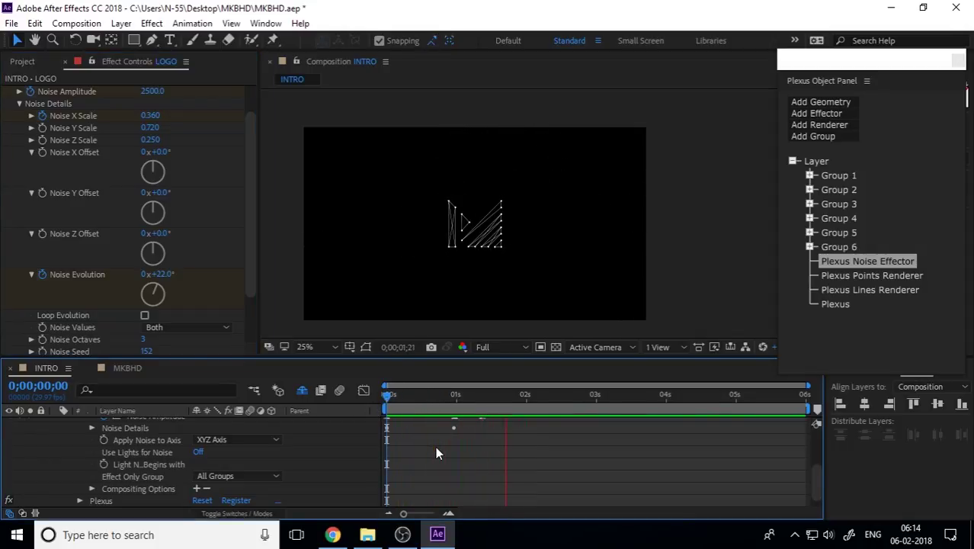
{"action": "left_click", "coordinate": [387, 404]}
{"action": "key", "text": "space"}
{"action": "key", "text": "space"}
{"action": "key", "text": "space"}
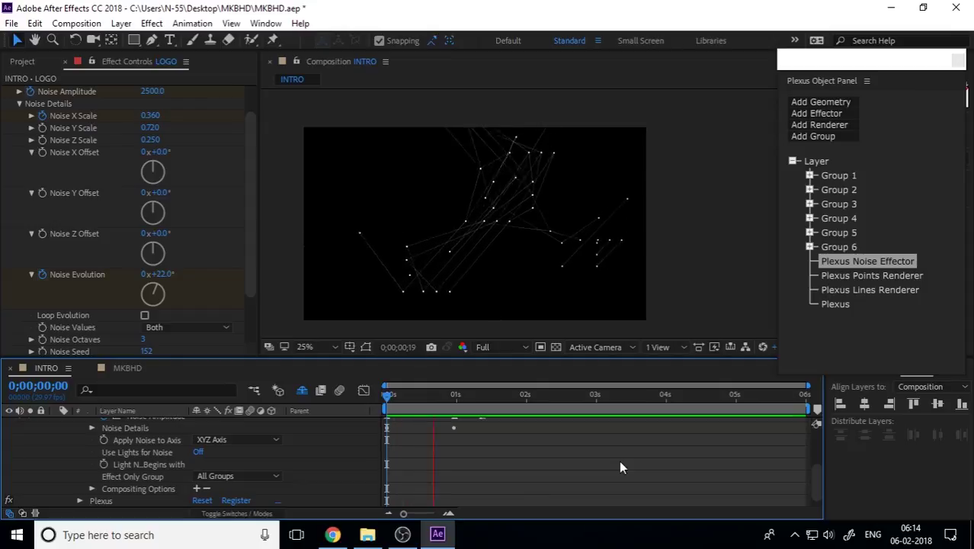
{"action": "key", "text": "space"}
Collapse the [LOGO] layer's properties and deselect it.
{"action": "scroll", "coordinate": [591, 470], "scroll_direction": "up", "scroll_amount": 5}
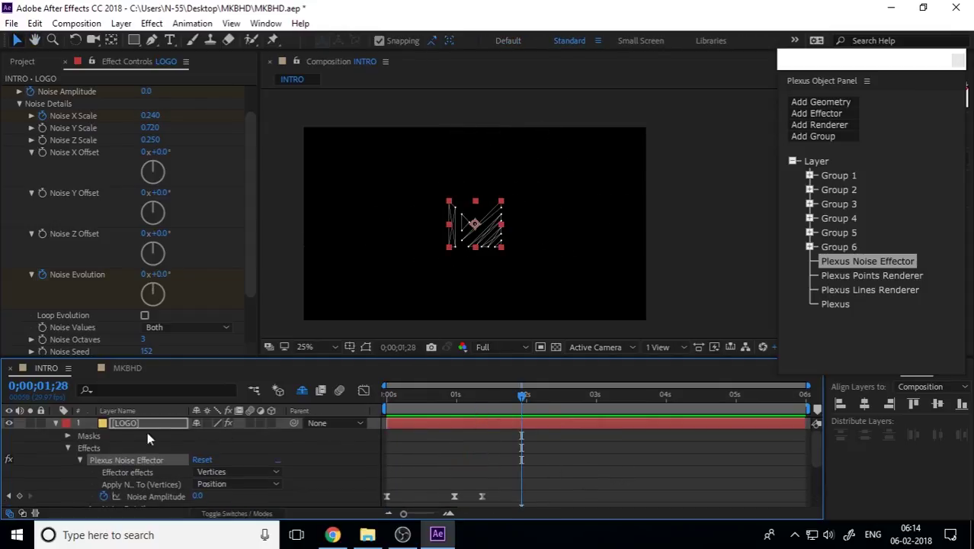
{"action": "left_click", "coordinate": [54, 424]}
{"action": "left_click", "coordinate": [131, 455]}
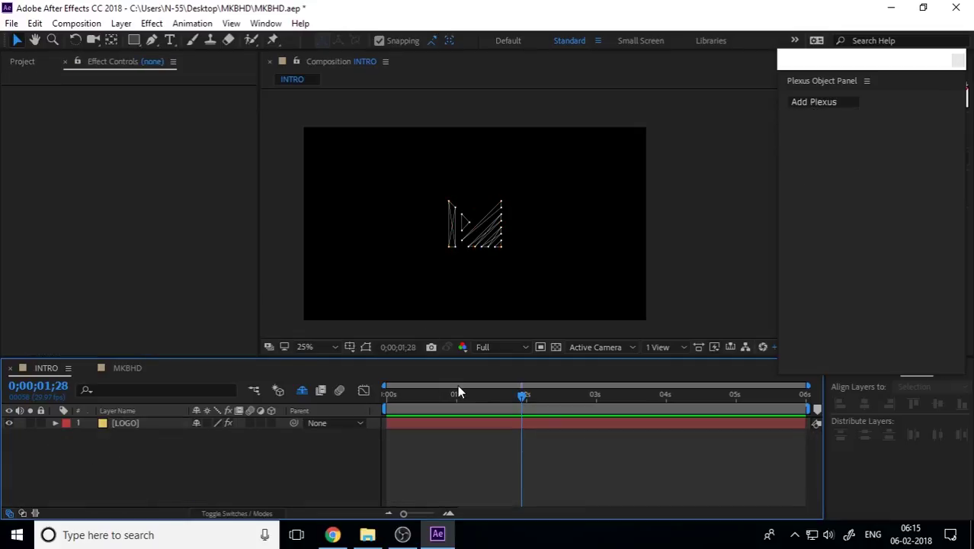
Reveal the shy layers and make the LOGO shape layer visible.
{"action": "left_click", "coordinate": [301, 390]}
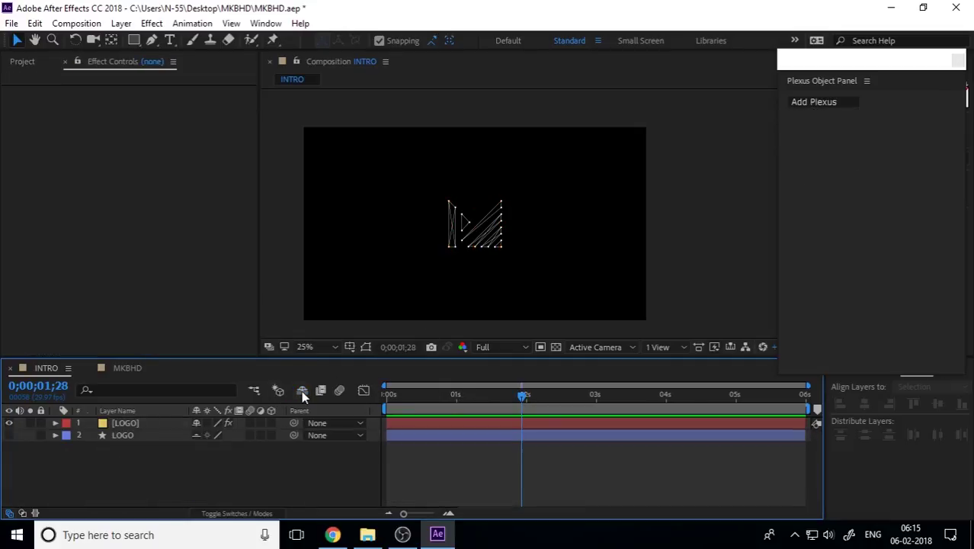
{"action": "left_click", "coordinate": [126, 439]}
{"action": "left_click", "coordinate": [9, 435]}
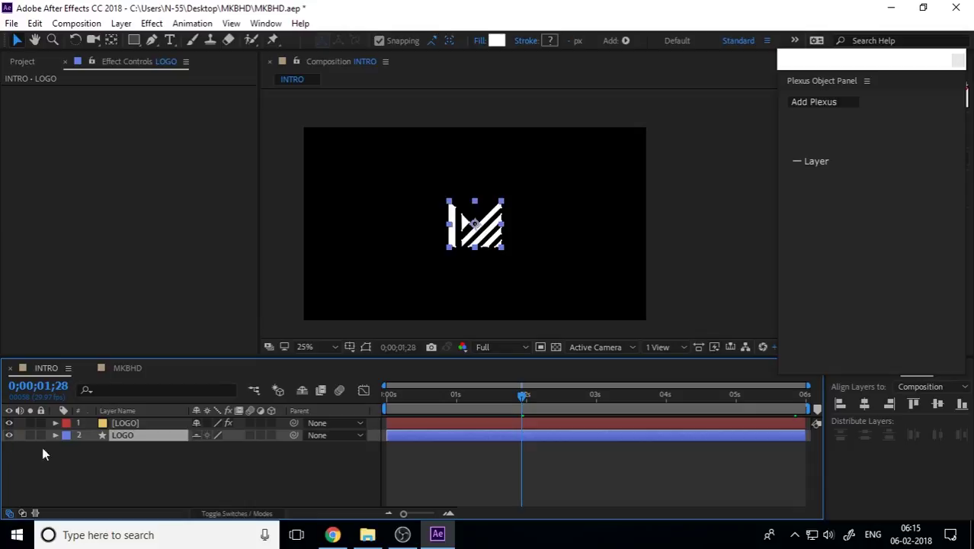
{"action": "left_click", "coordinate": [472, 293]}
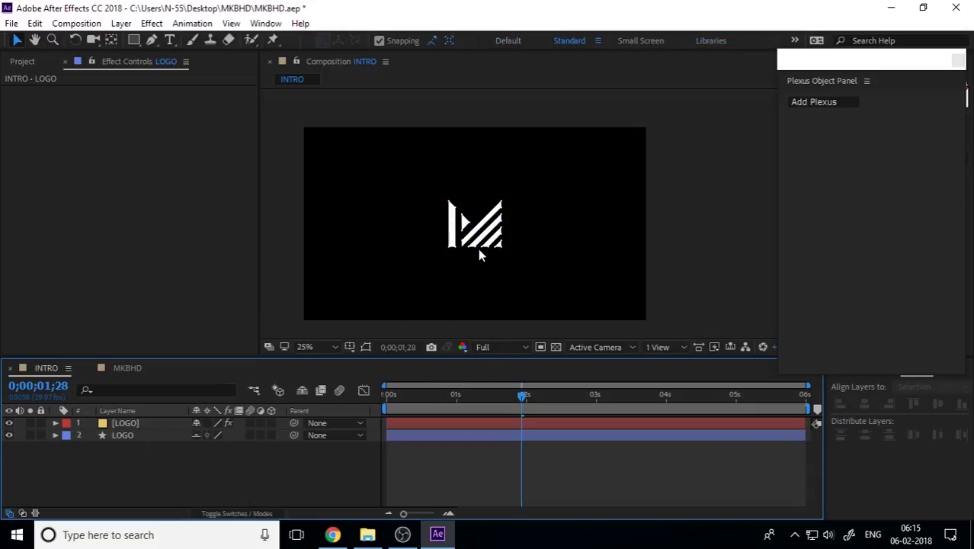
Move the LOGO shape layer above the [LOGO] plexus layer.
{"action": "scroll", "coordinate": [480, 218], "scroll_direction": "up", "scroll_amount": 4}
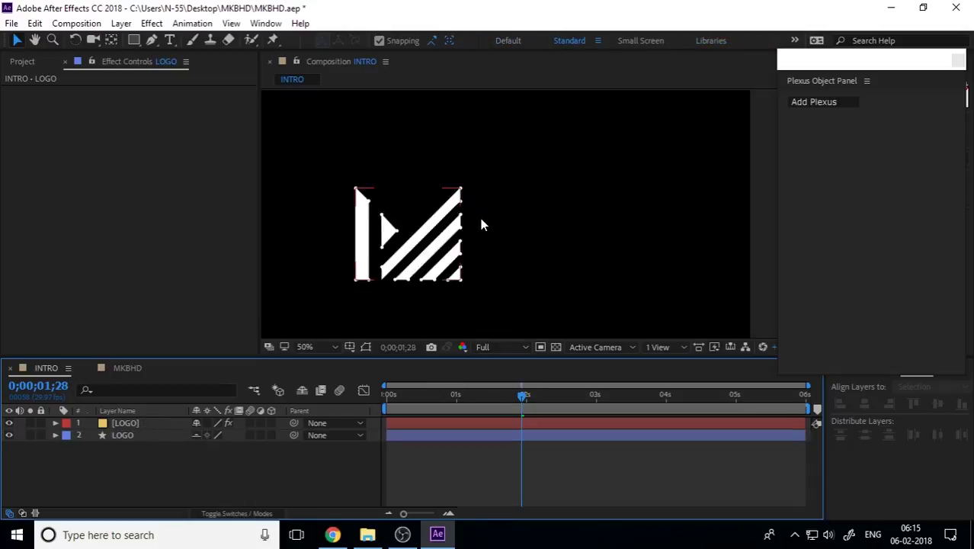
{"action": "scroll", "coordinate": [420, 238], "scroll_direction": "down", "scroll_amount": 2}
{"action": "scroll", "coordinate": [420, 239], "scroll_direction": "up", "scroll_amount": 2}
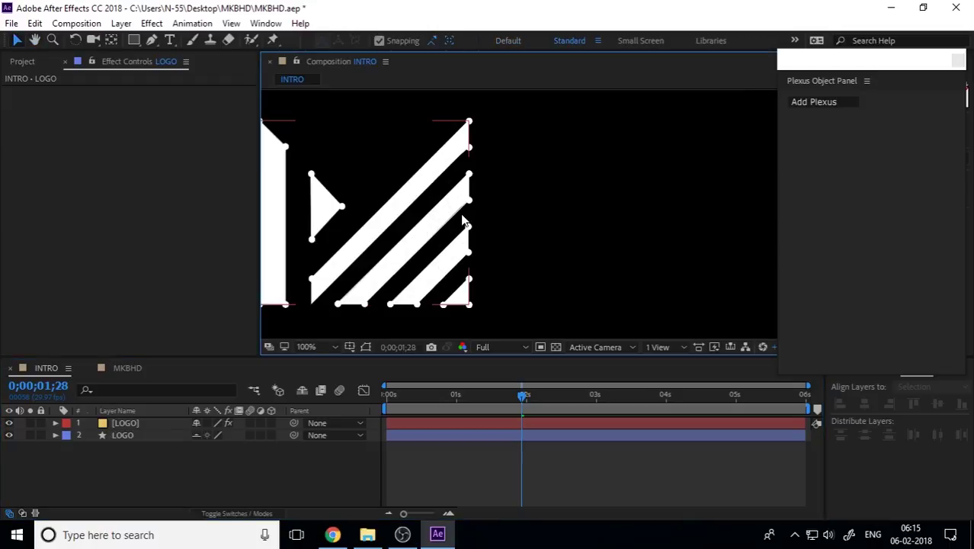
{"action": "left_click", "coordinate": [122, 423]}
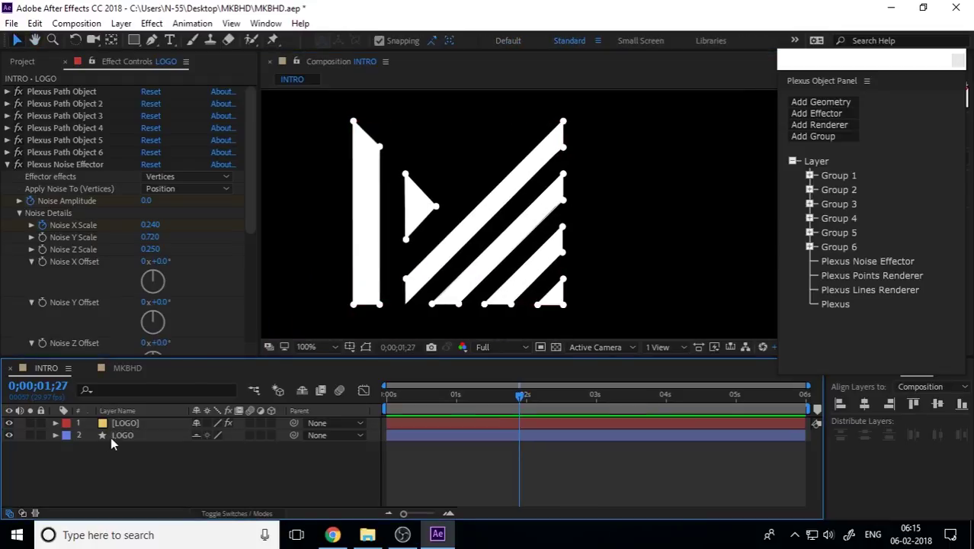
{"action": "left_click", "coordinate": [126, 435]}
{"action": "left_click_drag", "start_coordinate": [131, 437], "coordinate": [132, 420]}
Change the LOGO shape layer's fill to pure red FF0000.
{"action": "left_click", "coordinate": [497, 41]}
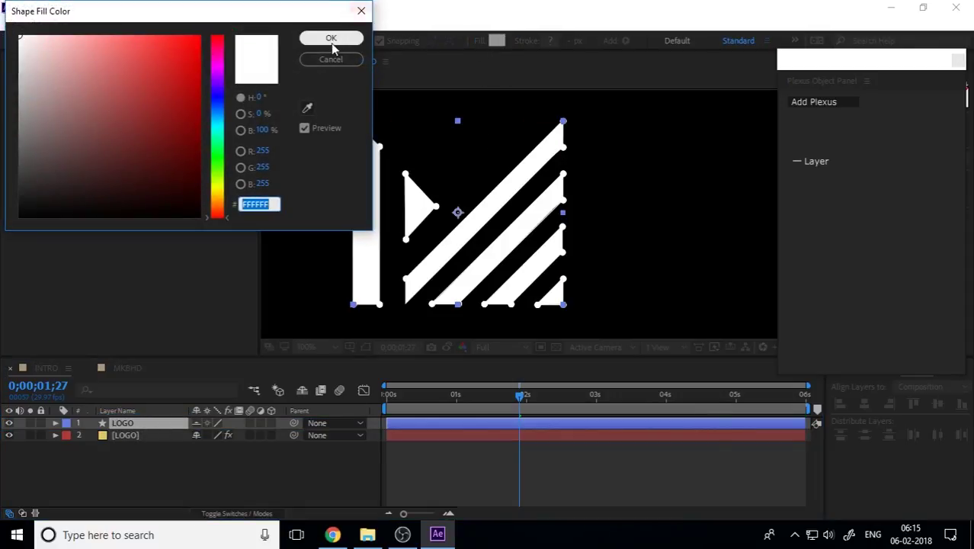
{"action": "left_click_drag", "start_coordinate": [126, 80], "coordinate": [215, 17]}
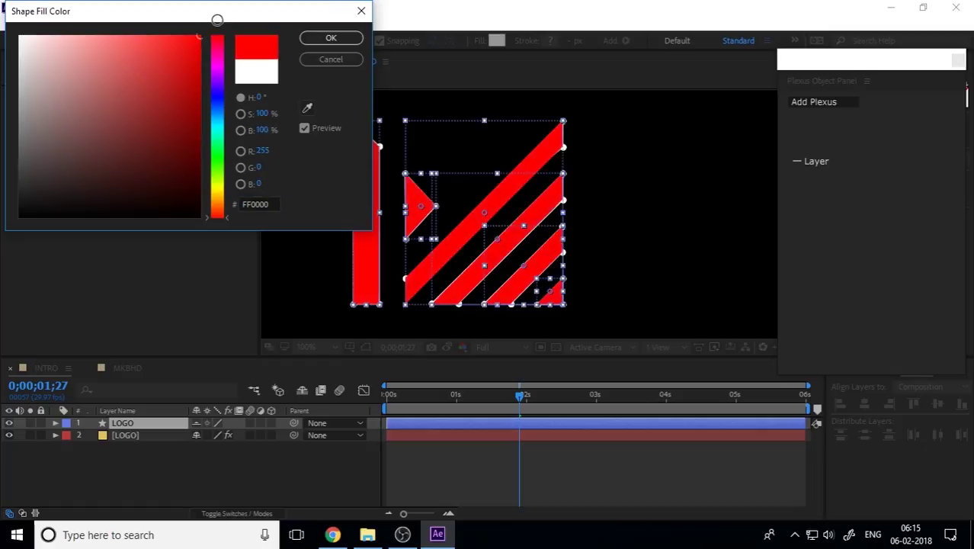
{"action": "left_click", "coordinate": [332, 39]}
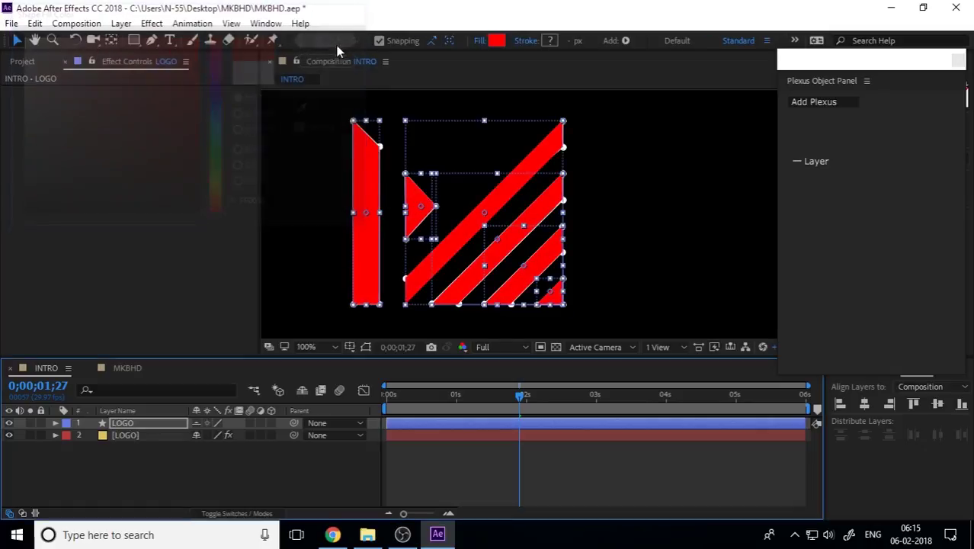
{"action": "left_click", "coordinate": [261, 491]}
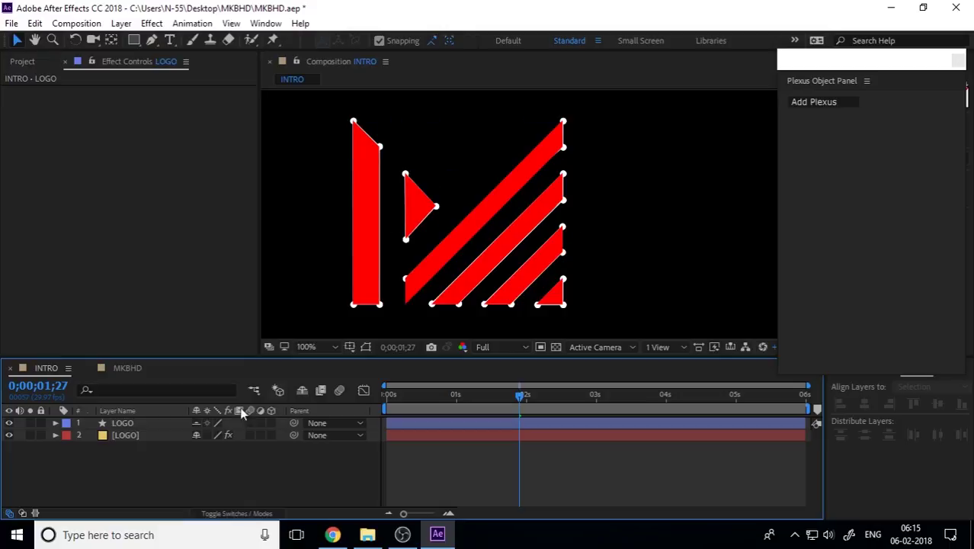
{"action": "left_click", "coordinate": [141, 423]}
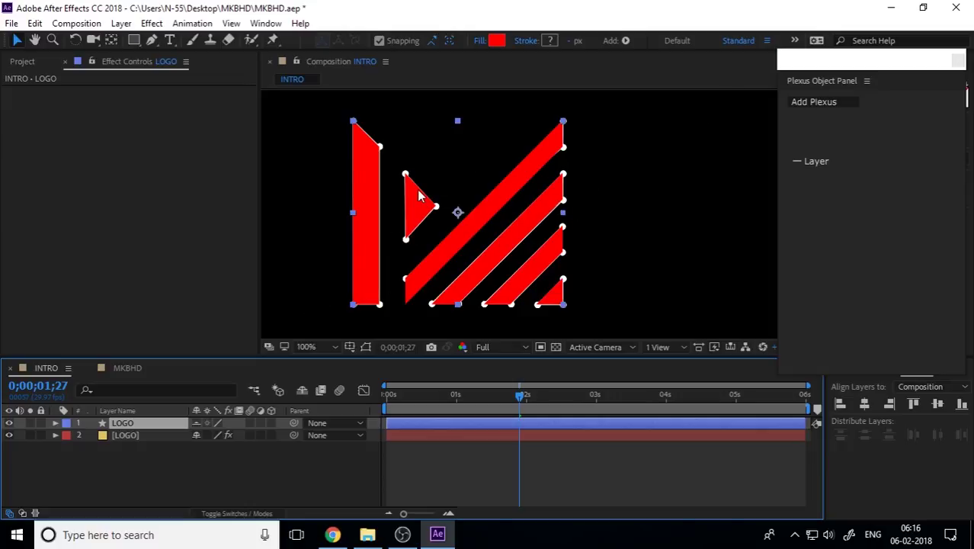
{"action": "left_click", "coordinate": [255, 487]}
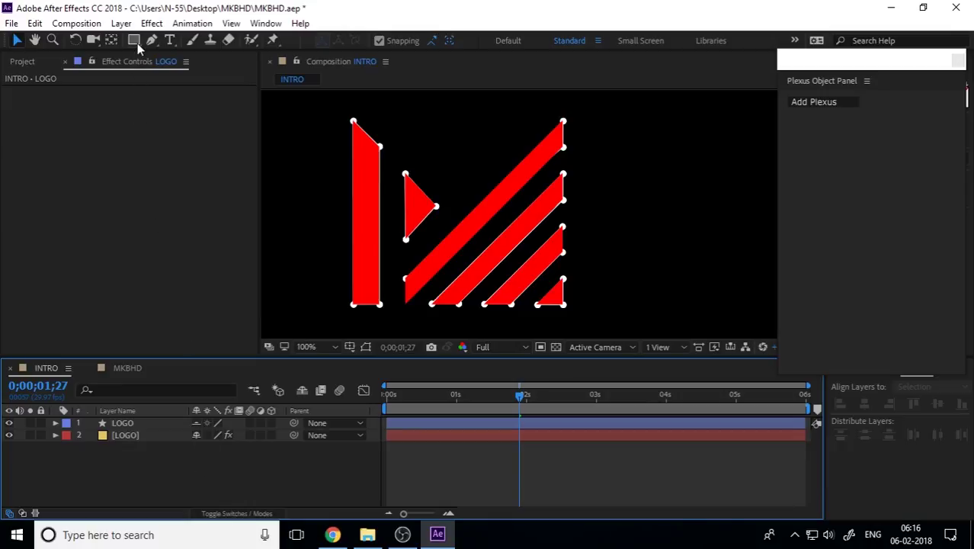
Draw a red rectangle as Shape Layer 1, a horizontal bar across the top of the M.
{"action": "left_click_drag", "start_coordinate": [137, 44], "coordinate": [217, 39]}
{"action": "left_click", "coordinate": [133, 461]}
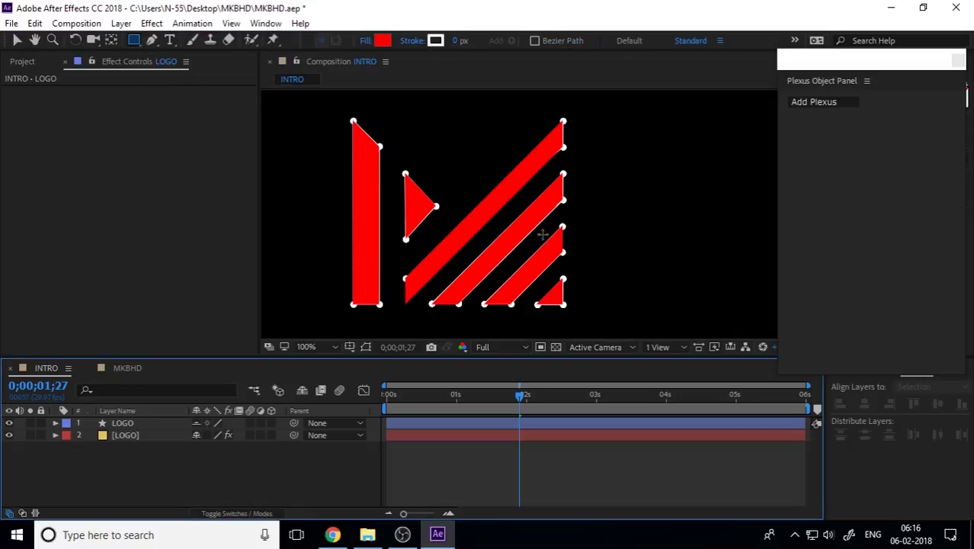
{"action": "mouse_move", "coordinate": [608, 164]}
{"action": "left_mouse_down"}
{"action": "mouse_move", "coordinate": [636, 221]}
{"action": "mouse_move", "coordinate": [725, 188]}
{"action": "mouse_move", "coordinate": [787, 185]}
{"action": "mouse_move", "coordinate": [332, 195]}
{"action": "mouse_move", "coordinate": [389, 179]}
{"action": "mouse_move", "coordinate": [391, 200]}
{"action": "mouse_move", "coordinate": [365, 188]}
{"action": "left_mouse_up"}
{"action": "left_click", "coordinate": [17, 40]}
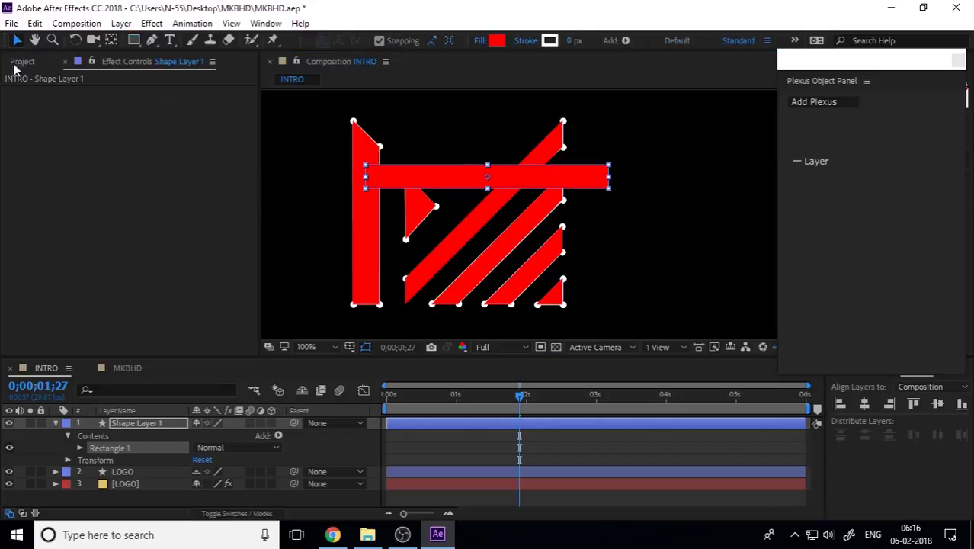
{"action": "left_click", "coordinate": [54, 423]}
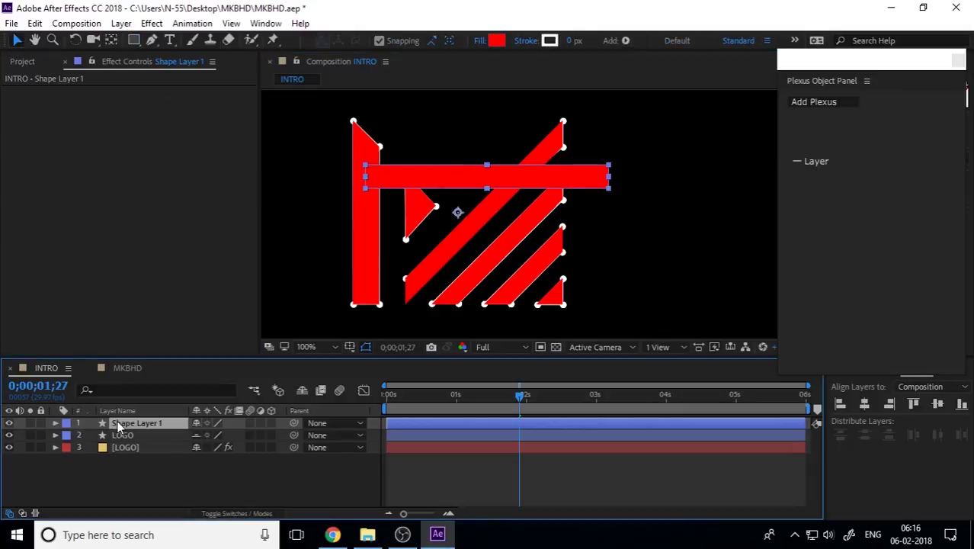
Centre the red bar's anchor point with Animation Composer's Anchor Point Mover.
{"action": "left_click", "coordinate": [265, 23]}
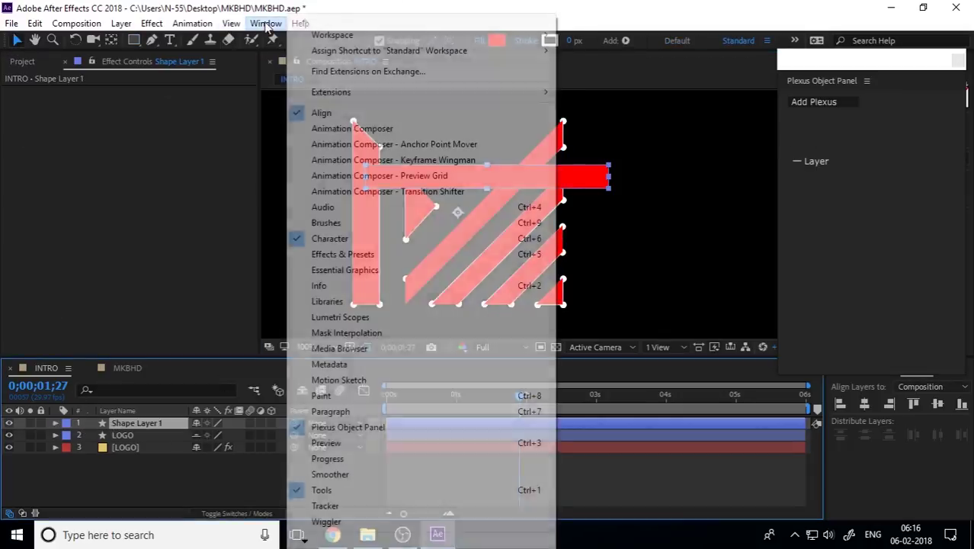
{"action": "left_click", "coordinate": [430, 144]}
{"action": "left_click", "coordinate": [762, 180]}
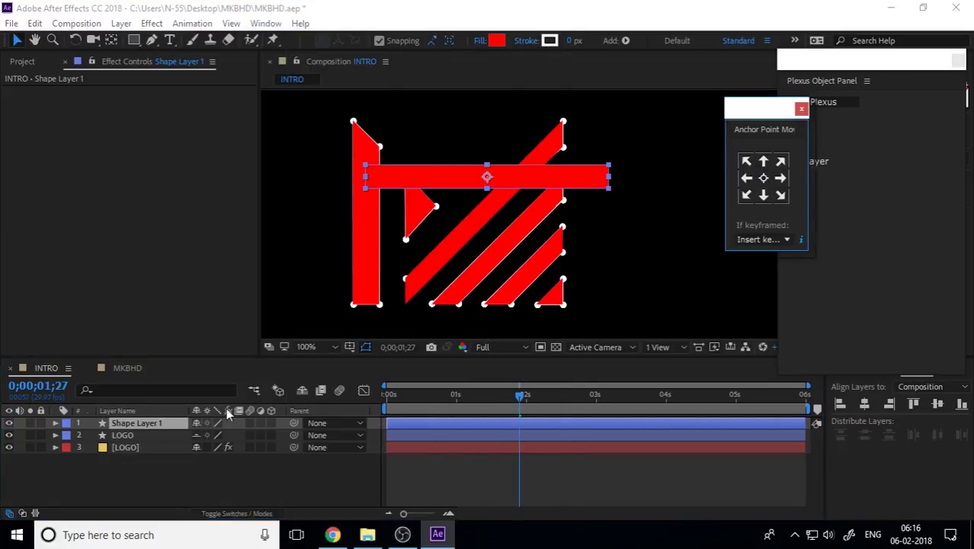
Set the red bar's Rotation to -45° so it rises to the right.
{"action": "key", "text": "r"}
{"action": "mouse_move", "coordinate": [204, 435]}
{"action": "left_mouse_down"}
{"action": "mouse_move", "coordinate": [216, 435]}
{"action": "mouse_move", "coordinate": [186, 433]}
{"action": "left_mouse_up"}
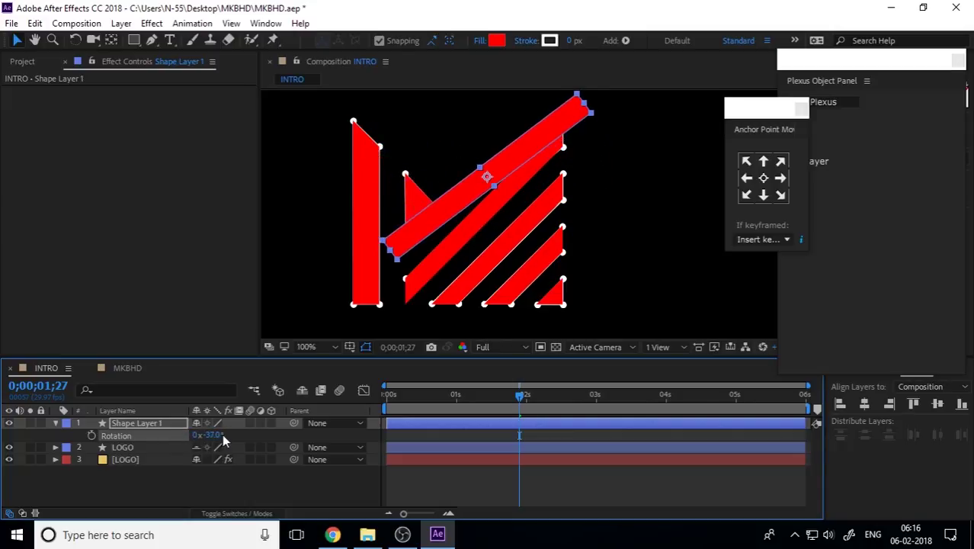
{"action": "left_click", "coordinate": [212, 435]}
{"action": "type", "text": "90"}
{"action": "key", "text": "Return"}
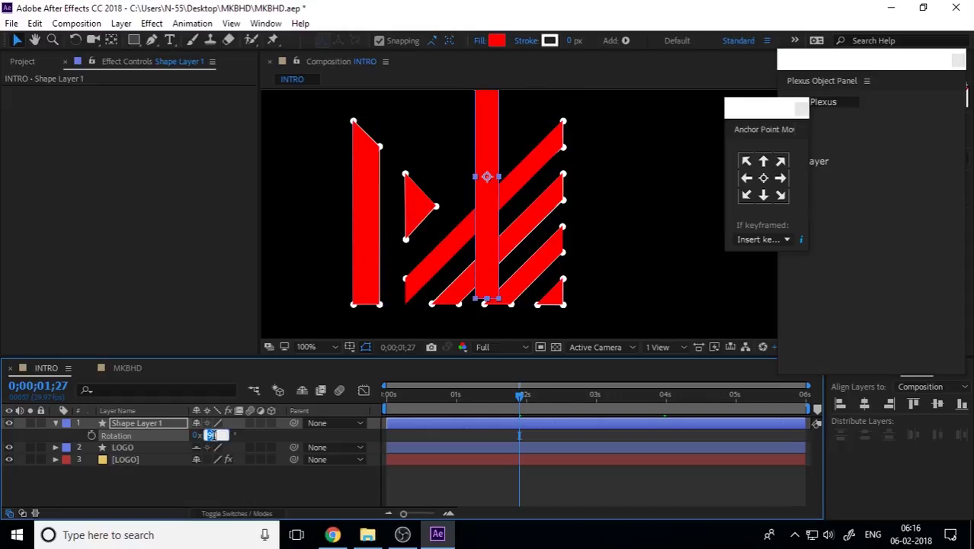
{"action": "key", "text": "Return"}
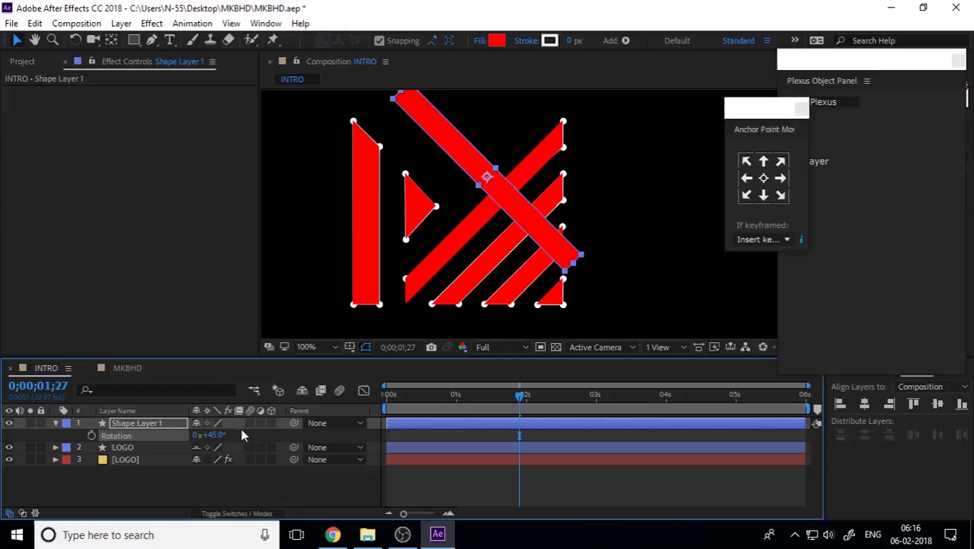
{"action": "left_click", "coordinate": [214, 435]}
{"action": "type", "text": "-45"}
{"action": "key", "text": "Return"}
Nudge the diagonal bar right and down, turn off snapping, and reshape its corner slightly.
{"action": "left_click_drag", "start_coordinate": [501, 174], "coordinate": [523, 181]}
{"action": "left_click", "coordinate": [379, 40]}
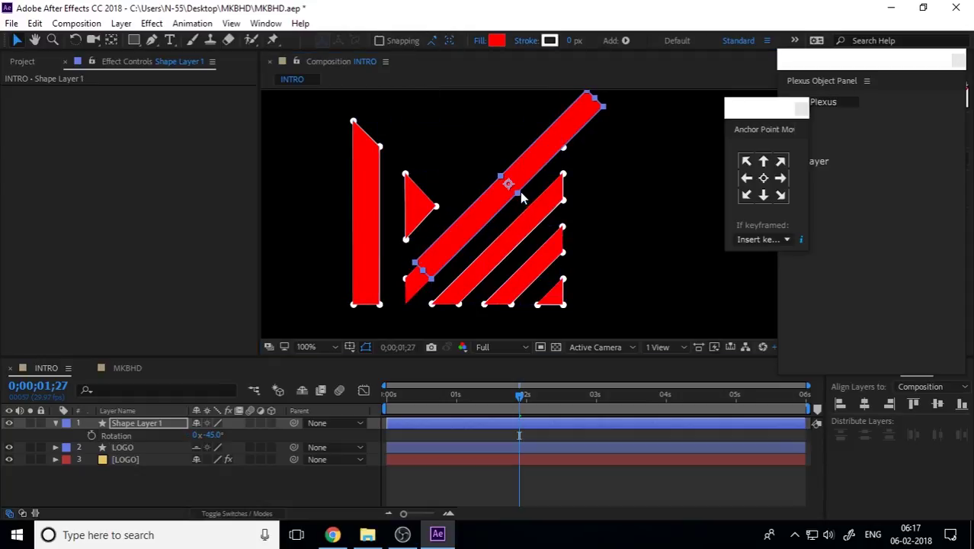
{"action": "left_click_drag", "start_coordinate": [520, 194], "coordinate": [568, 137]}
Rename Shape Layer 1 to Mask.
{"action": "left_click", "coordinate": [146, 424]}
{"action": "type", "text": "Mask"}
{"action": "key", "text": "Return"}
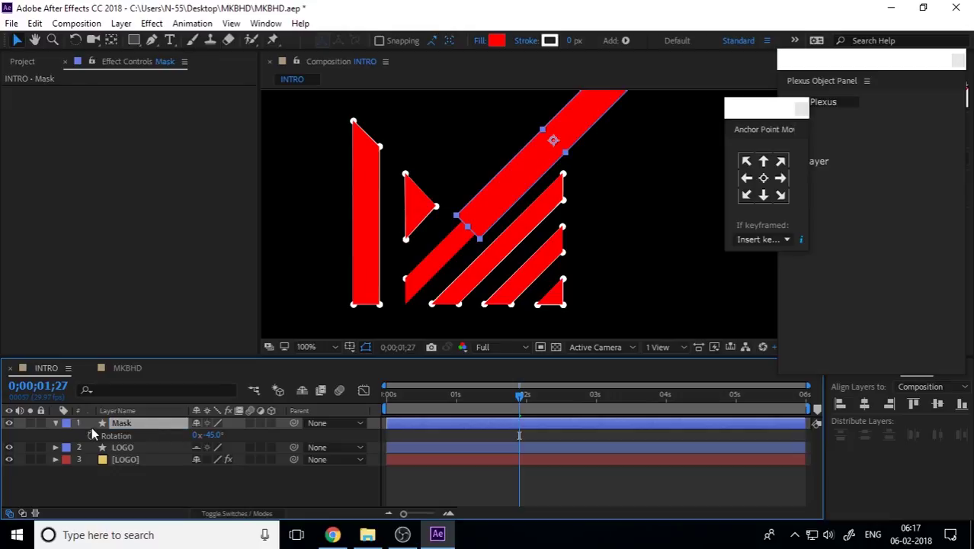
At frame 0, drag the Mask bar onto the M's long diagonal stripe and stretch it along it.
{"action": "left_click", "coordinate": [56, 424]}
{"action": "scroll", "coordinate": [560, 160], "scroll_direction": "down", "scroll_amount": 1}
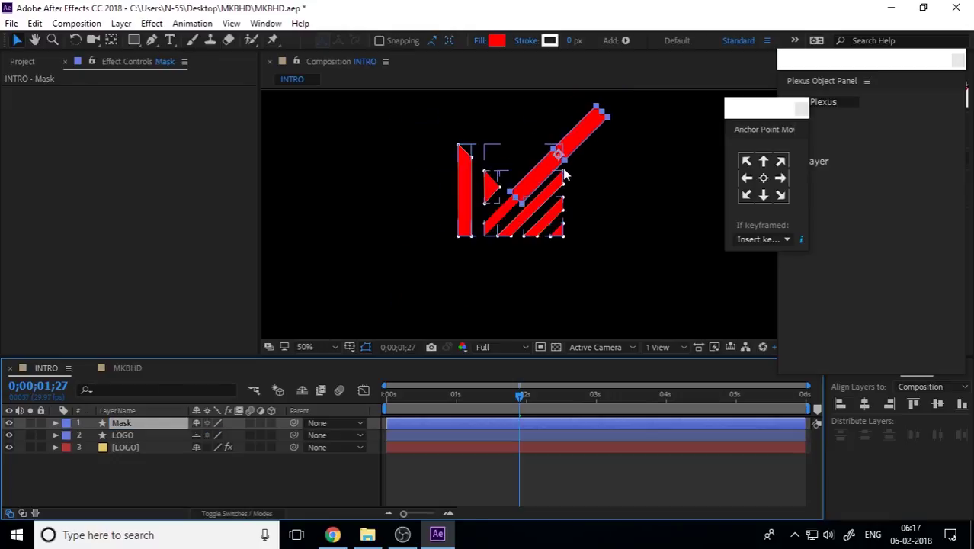
{"action": "scroll", "coordinate": [556, 172], "scroll_direction": "up", "scroll_amount": 1}
{"action": "left_click_drag", "start_coordinate": [556, 172], "coordinate": [508, 209]}
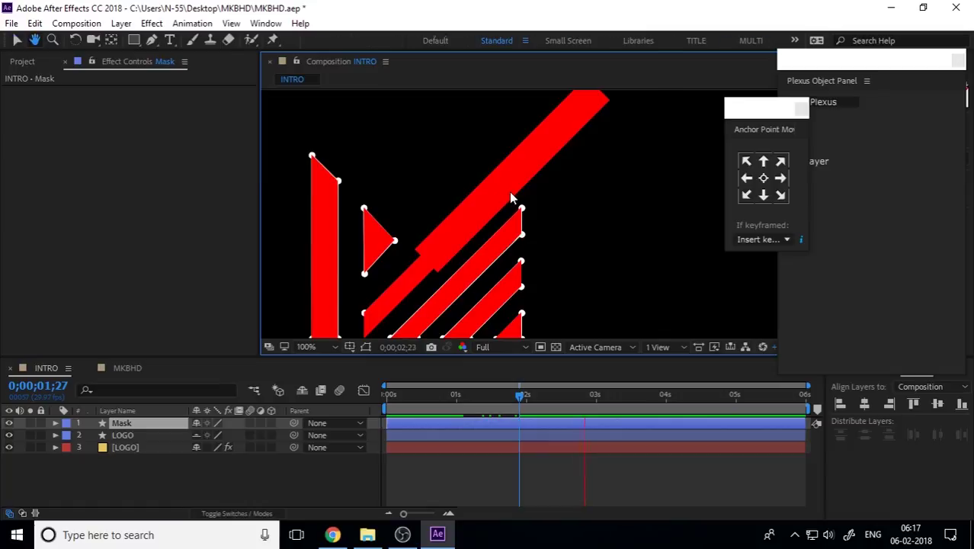
{"action": "left_click", "coordinate": [390, 394]}
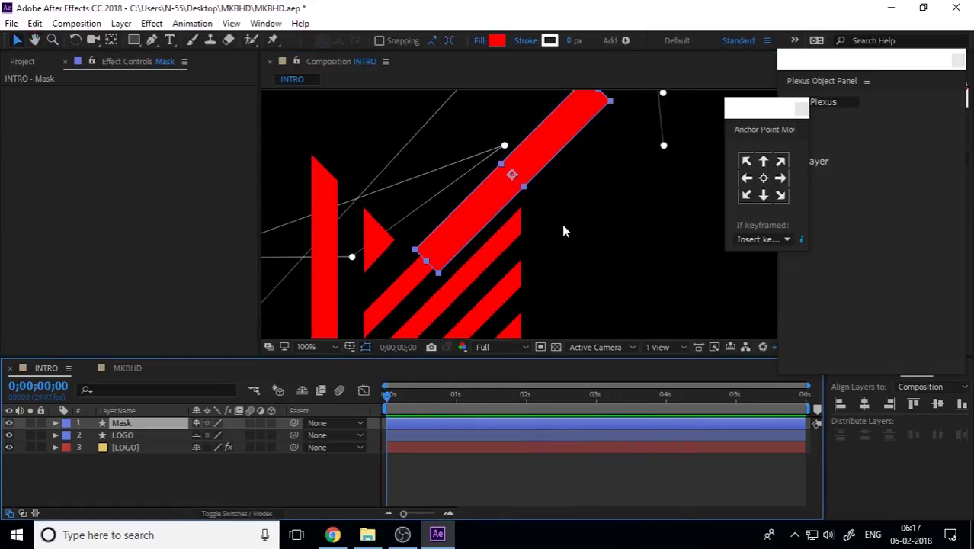
{"action": "left_click_drag", "start_coordinate": [562, 224], "coordinate": [638, 171]}
{"action": "left_click_drag", "start_coordinate": [572, 172], "coordinate": [506, 237]}
{"action": "left_click_drag", "start_coordinate": [435, 284], "coordinate": [460, 275]}
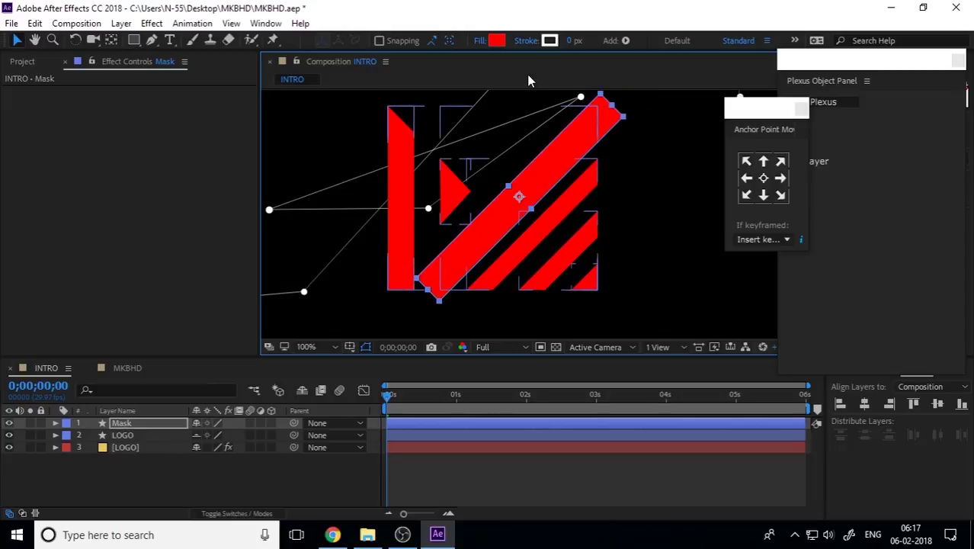
Fill the Mask bar with blue (0048FF), then toggle its visibility to compare against the logo.
{"action": "left_click", "coordinate": [496, 40]}
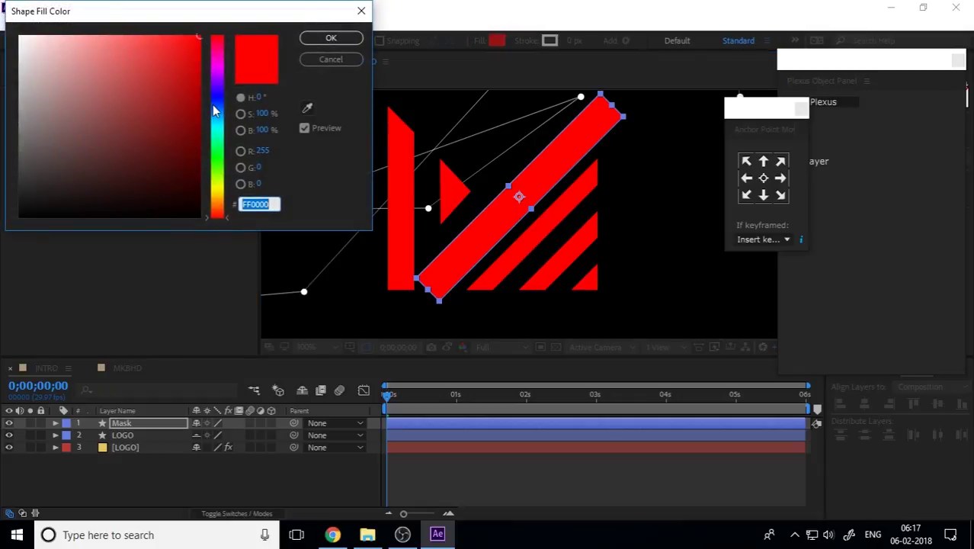
{"action": "left_click", "coordinate": [216, 104]}
{"action": "left_click", "coordinate": [339, 45]}
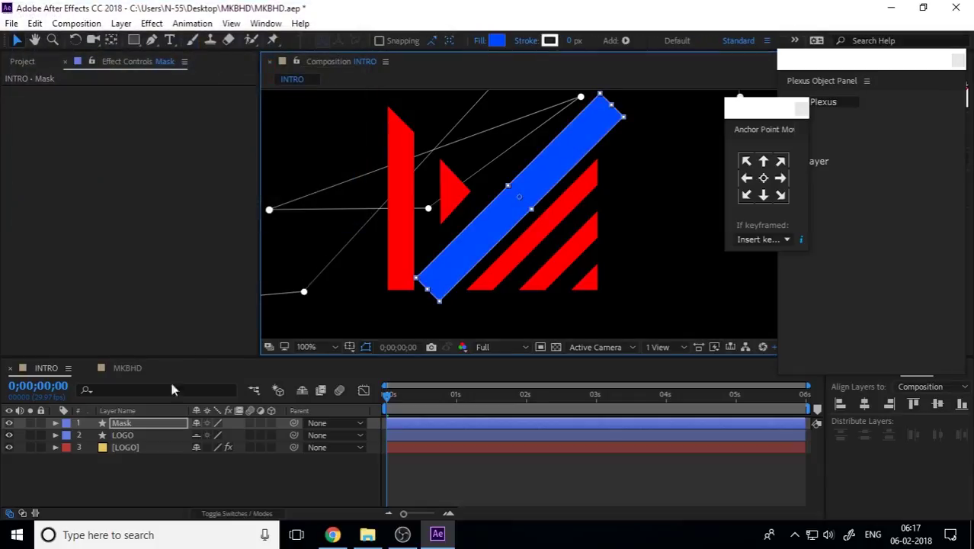
{"action": "left_click", "coordinate": [131, 434]}
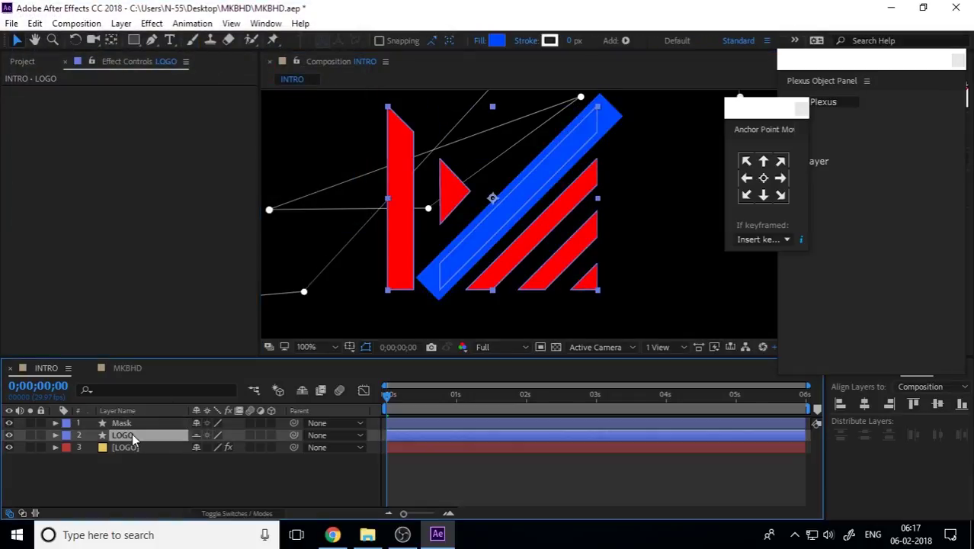
{"action": "left_click", "coordinate": [9, 434]}
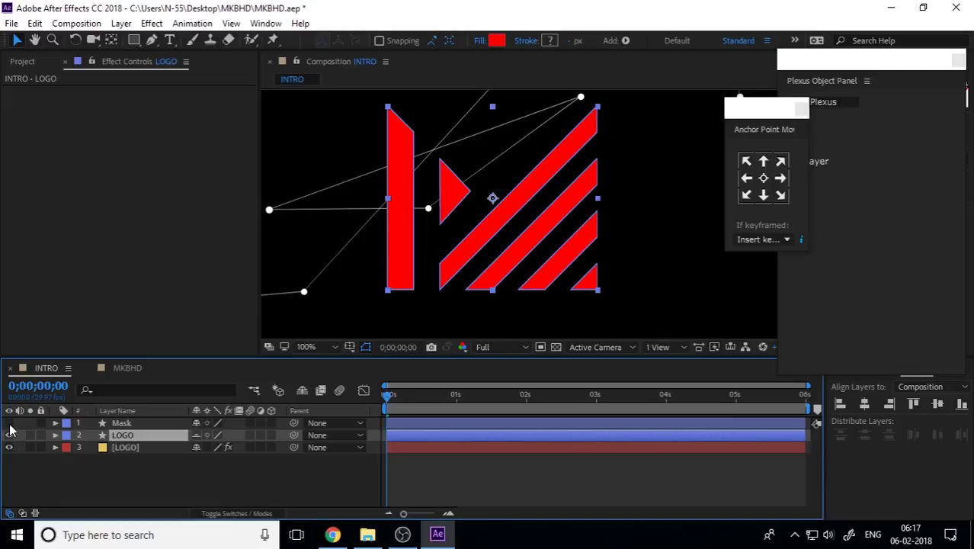
{"action": "left_click", "coordinate": [9, 431]}
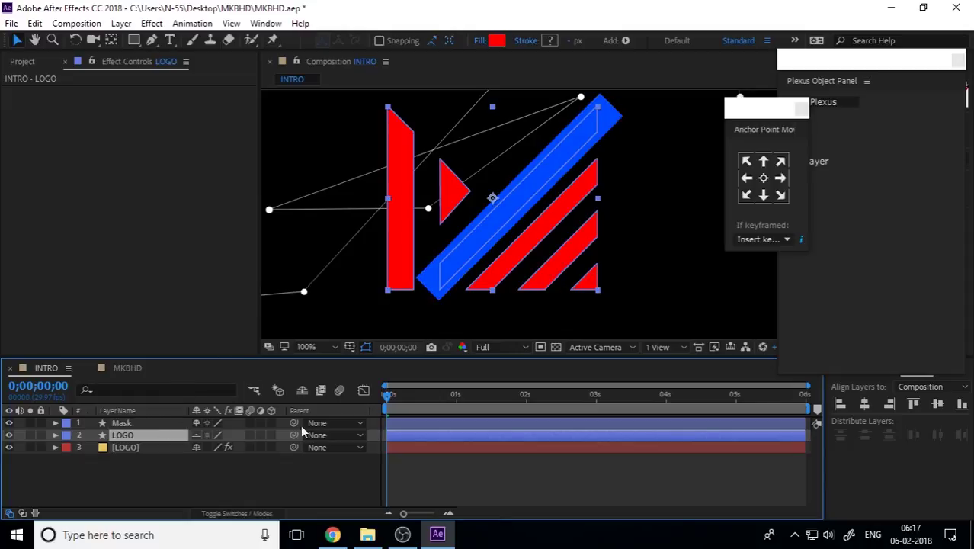
{"action": "left_click", "coordinate": [135, 424]}
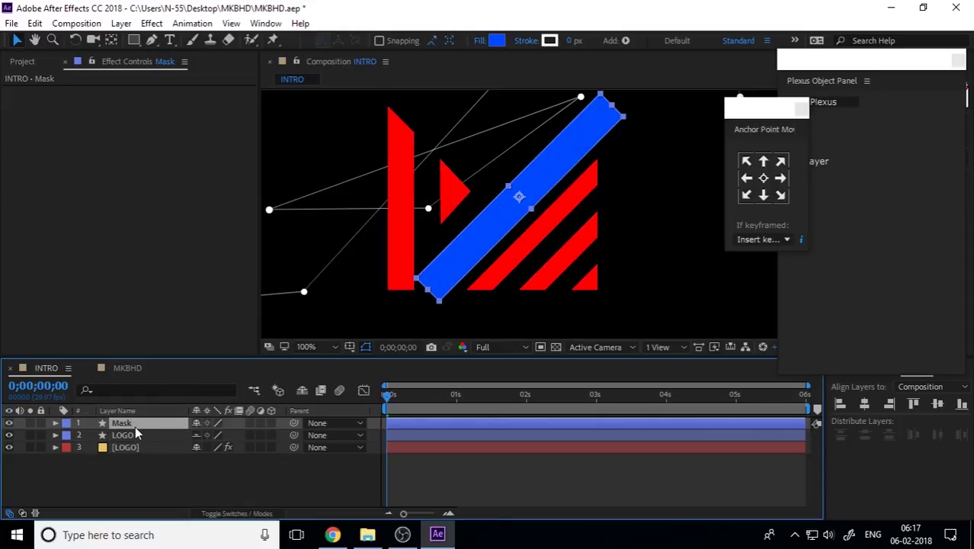
Move the Mask bar's anchor to its right end and shrink its Scale to almost nothing.
{"action": "key", "text": "s"}
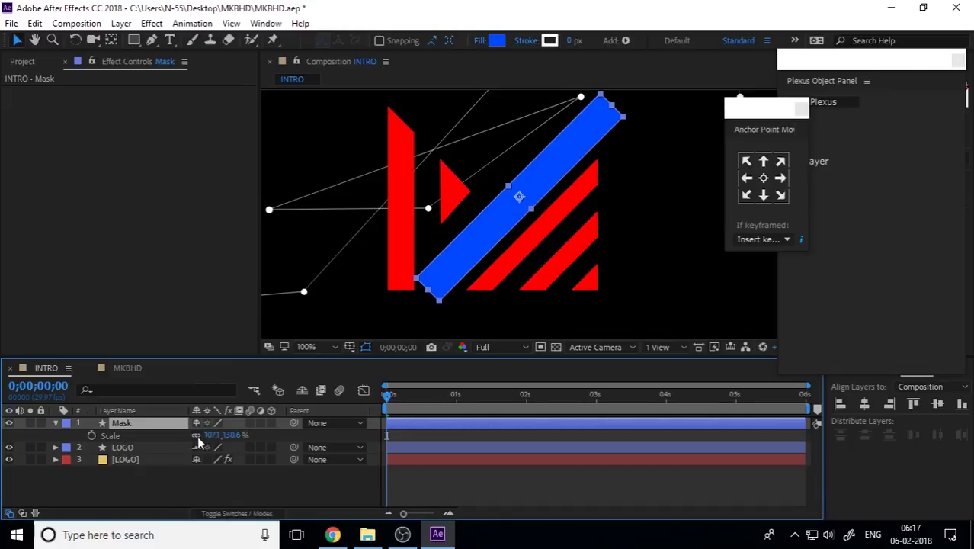
{"action": "mouse_move", "coordinate": [228, 434]}
{"action": "left_mouse_down"}
{"action": "mouse_move", "coordinate": [240, 439]}
{"action": "mouse_move", "coordinate": [217, 436]}
{"action": "left_mouse_up"}
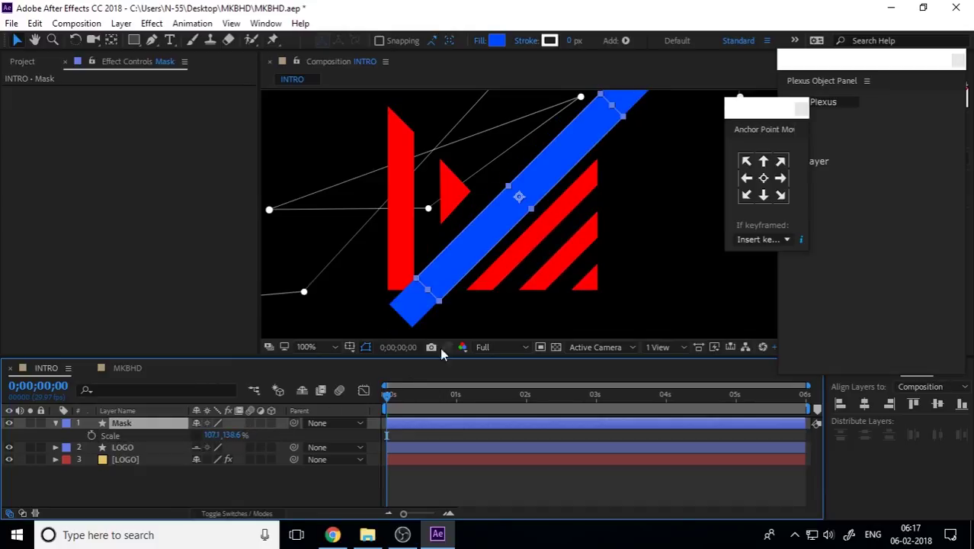
{"action": "left_click", "coordinate": [779, 161]}
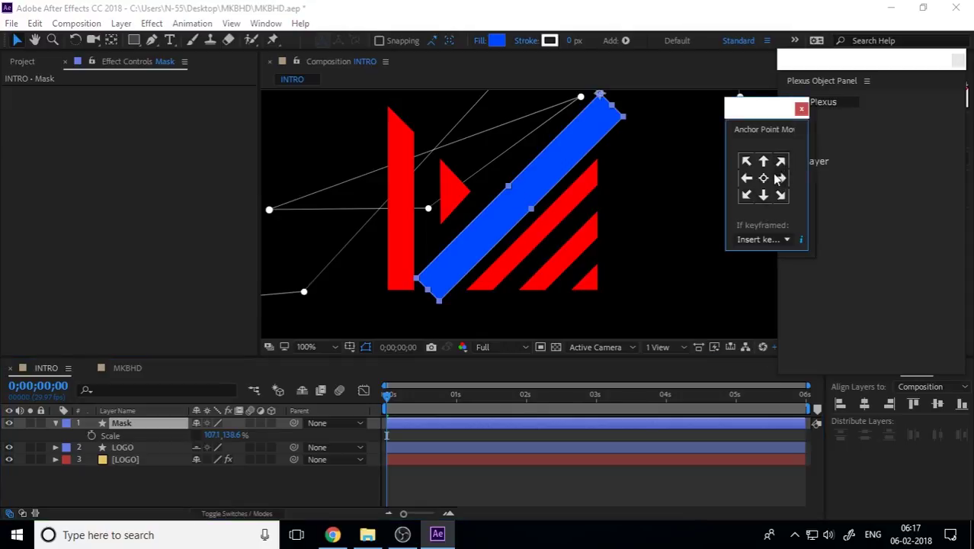
{"action": "left_click", "coordinate": [780, 179]}
{"action": "left_click_drag", "start_coordinate": [209, 435], "coordinate": [150, 453]}
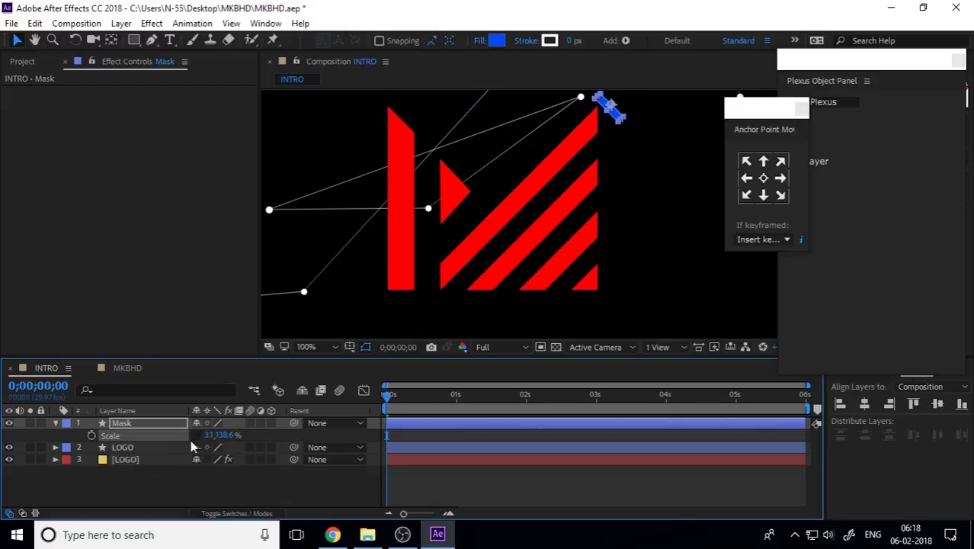
Keyframe the Mask's Scale growing from 3.1% to 1063% by about 0;00;02;06, and preview.
{"action": "left_click_drag", "start_coordinate": [404, 396], "coordinate": [503, 400]}
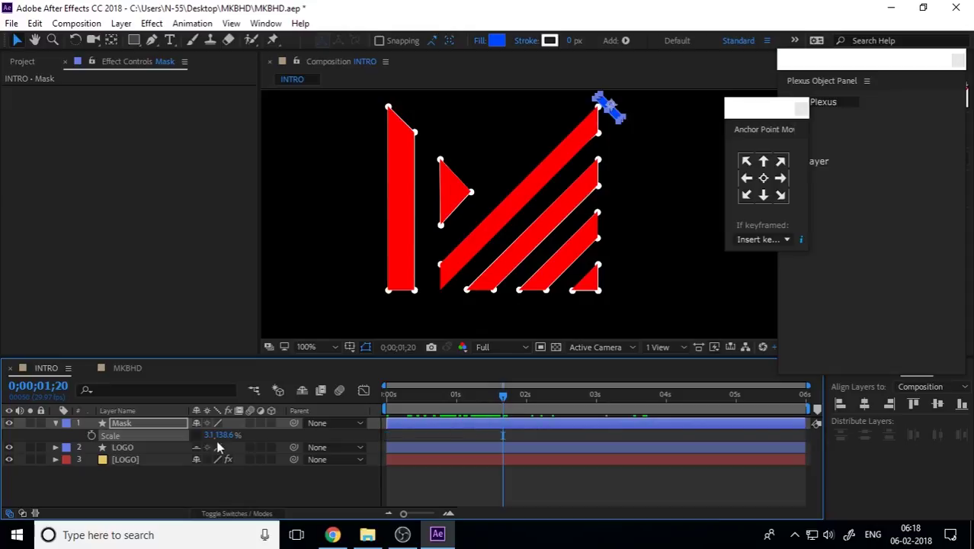
{"action": "left_click_drag", "start_coordinate": [505, 402], "coordinate": [540, 402]}
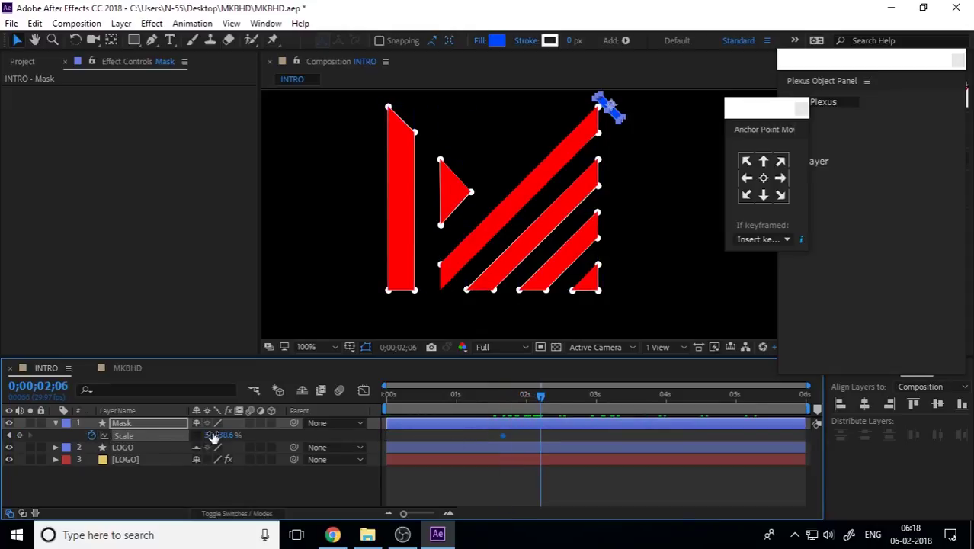
{"action": "left_click_drag", "start_coordinate": [217, 434], "coordinate": [283, 435]}
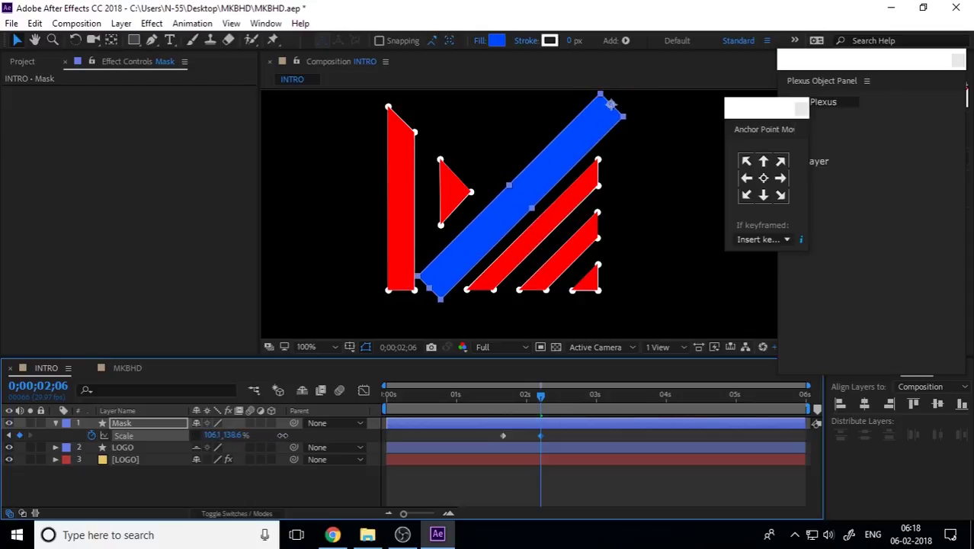
{"action": "left_click_drag", "start_coordinate": [518, 401], "coordinate": [490, 410]}
{"action": "key", "text": "space"}
{"action": "key", "text": "space"}
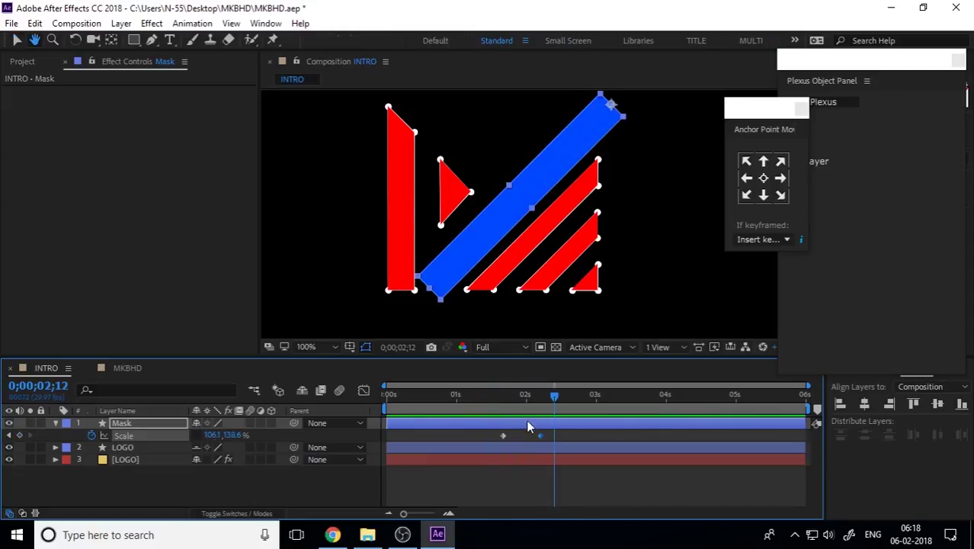
Apply Easy Ease (F9) to both Scale keyframes and retime the second one, previewing the growth.
{"action": "left_click_drag", "start_coordinate": [557, 437], "coordinate": [519, 434]}
{"action": "key", "text": "F9"}
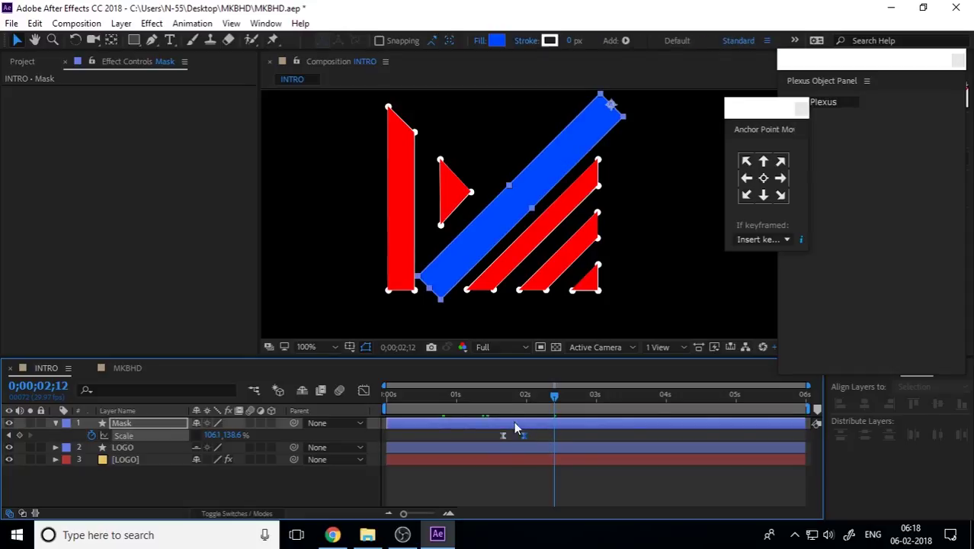
{"action": "left_click", "coordinate": [494, 401]}
{"action": "key", "text": "space"}
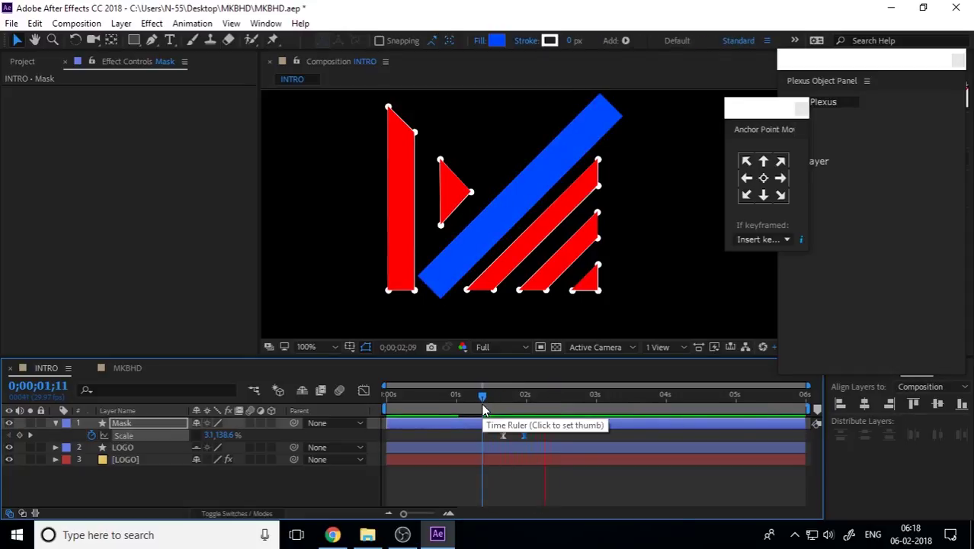
{"action": "key", "text": "space"}
{"action": "left_click", "coordinate": [502, 402]}
{"action": "left_click_drag", "start_coordinate": [525, 436], "coordinate": [535, 435]}
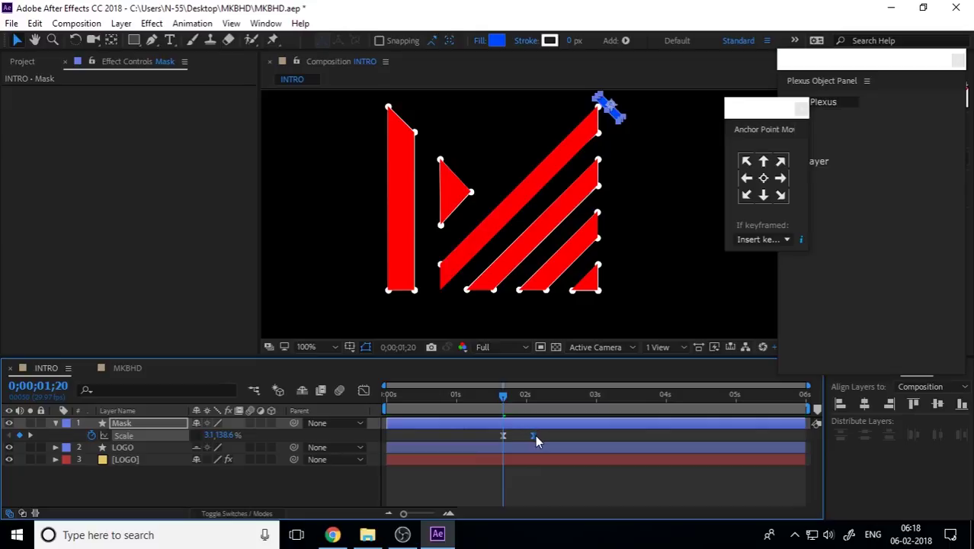
{"action": "key", "text": "space"}
{"action": "key", "text": "space"}
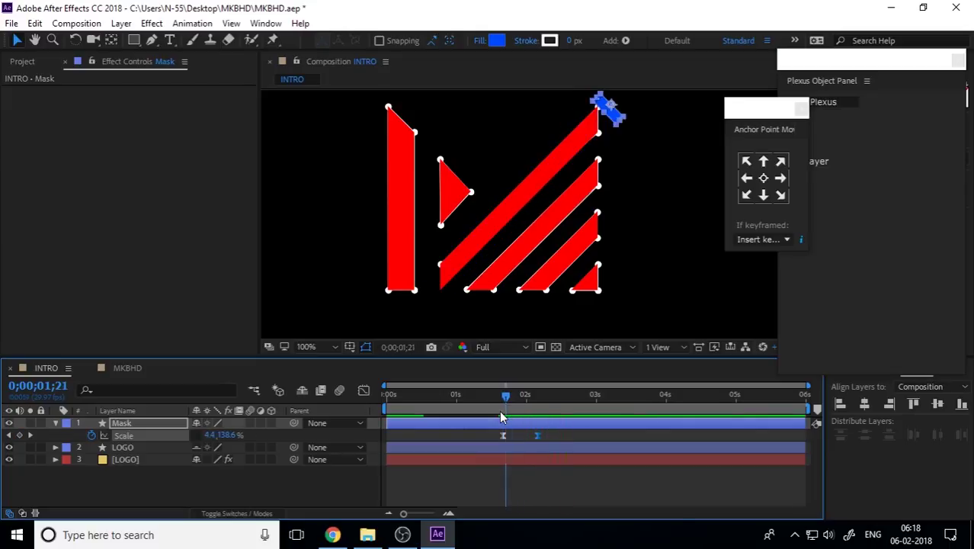
Reposition the blue Mask bar slightly down-left at 0;00;02;12.
{"action": "left_click", "coordinate": [163, 480]}
{"action": "left_click", "coordinate": [155, 422]}
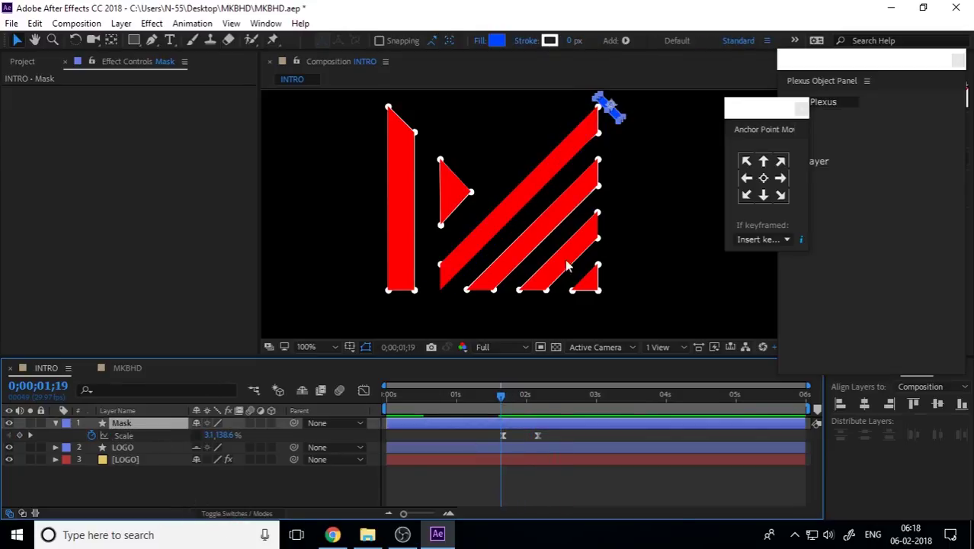
{"action": "left_click_drag", "start_coordinate": [499, 407], "coordinate": [554, 397]}
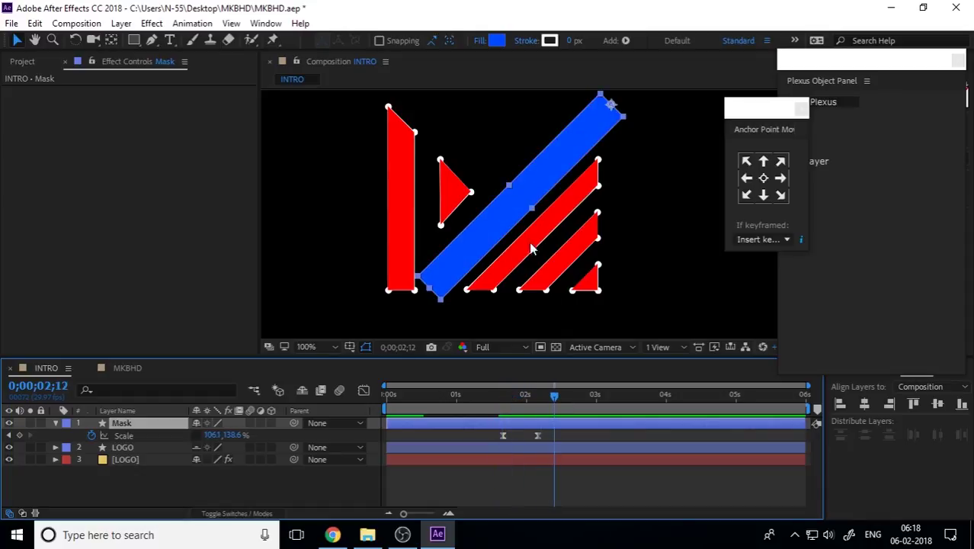
{"action": "mouse_move", "coordinate": [525, 193]}
{"action": "left_mouse_down"}
{"action": "mouse_move", "coordinate": [469, 224]}
{"action": "mouse_move", "coordinate": [532, 178]}
{"action": "left_mouse_up"}
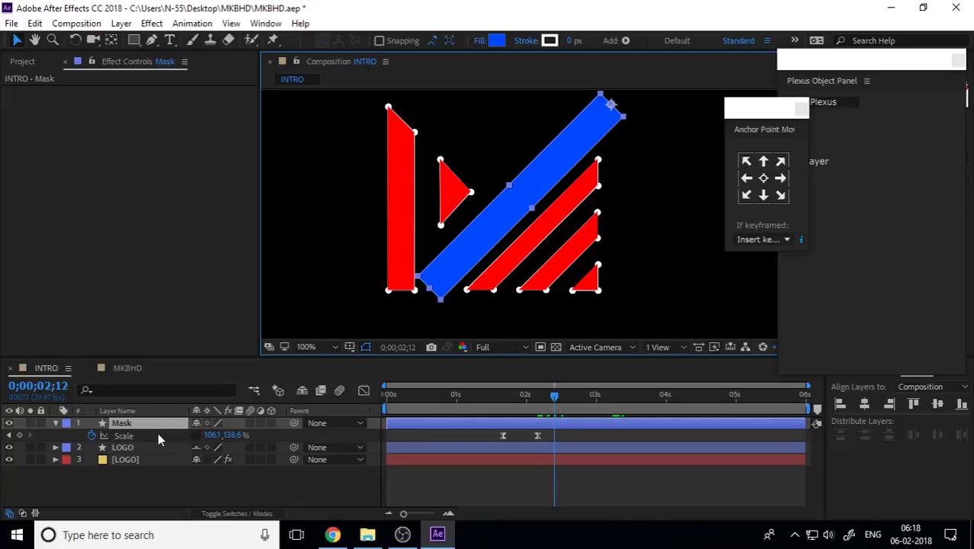
{"action": "left_click", "coordinate": [507, 401]}
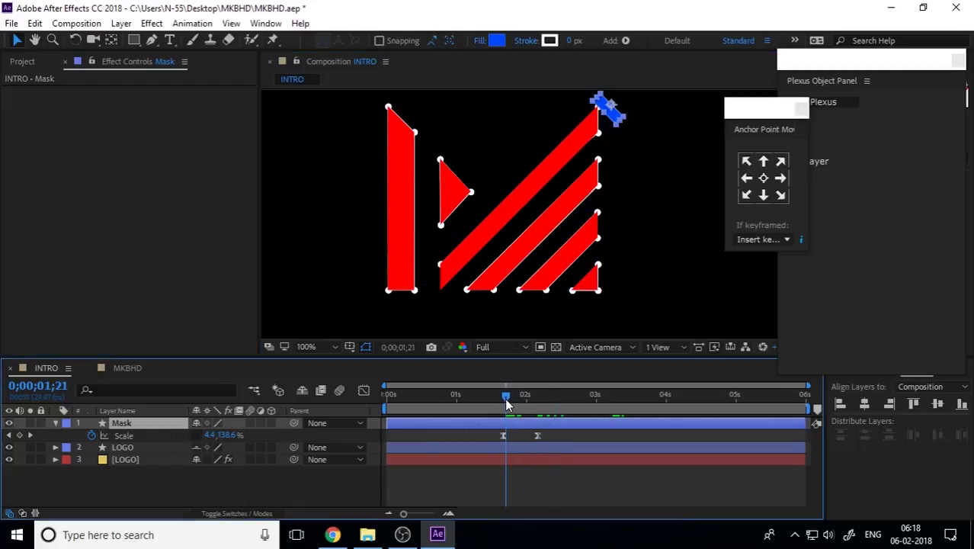
Shift both Scale keyframes so the scale-up starts near 0;00;01;21, then play it back.
{"action": "left_click_drag", "start_coordinate": [572, 446], "coordinate": [388, 442]}
{"action": "left_click_drag", "start_coordinate": [398, 396], "coordinate": [353, 399]}
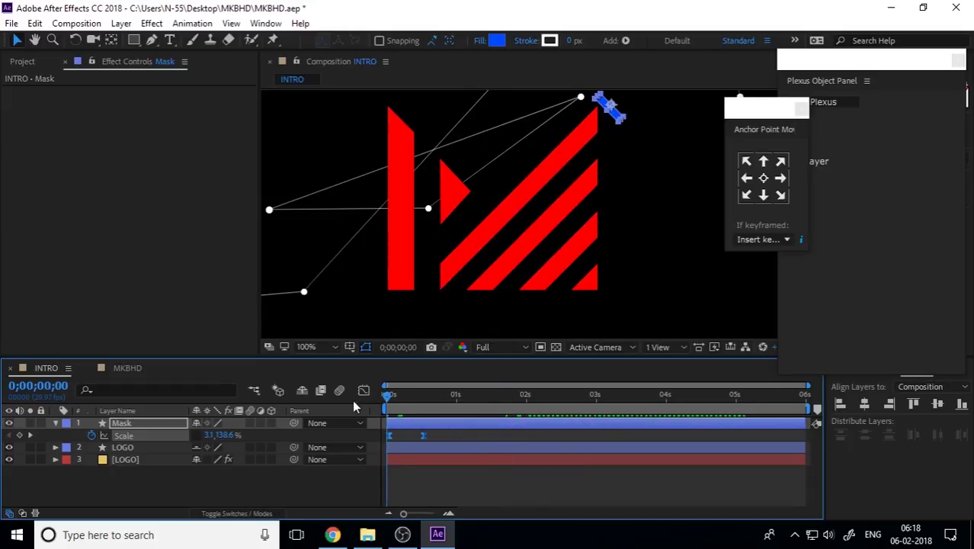
{"action": "left_click_drag", "start_coordinate": [387, 440], "coordinate": [389, 444]}
{"action": "left_click", "coordinate": [420, 475]}
{"action": "left_click_drag", "start_coordinate": [399, 393], "coordinate": [571, 421]}
{"action": "left_click_drag", "start_coordinate": [507, 395], "coordinate": [507, 402]}
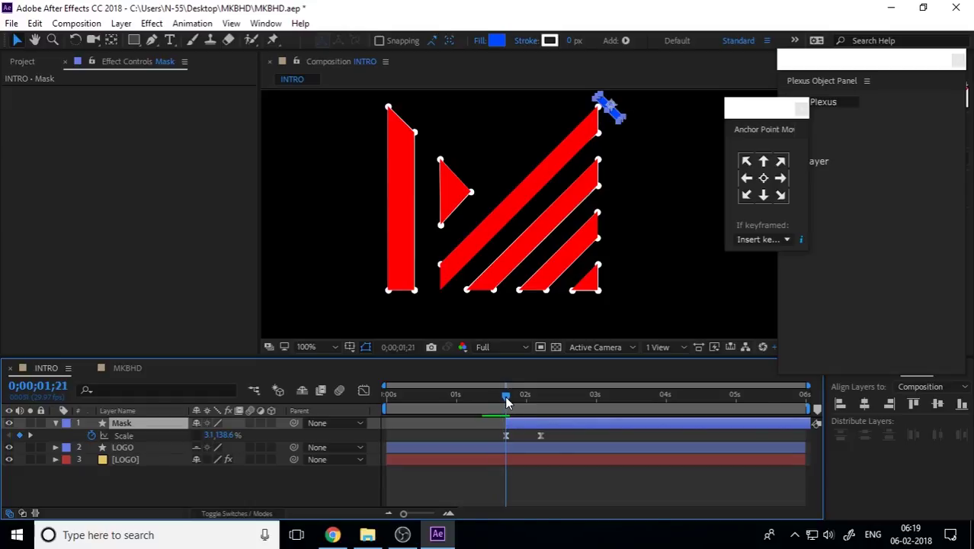
{"action": "key", "text": "space"}
{"action": "key", "text": "space"}
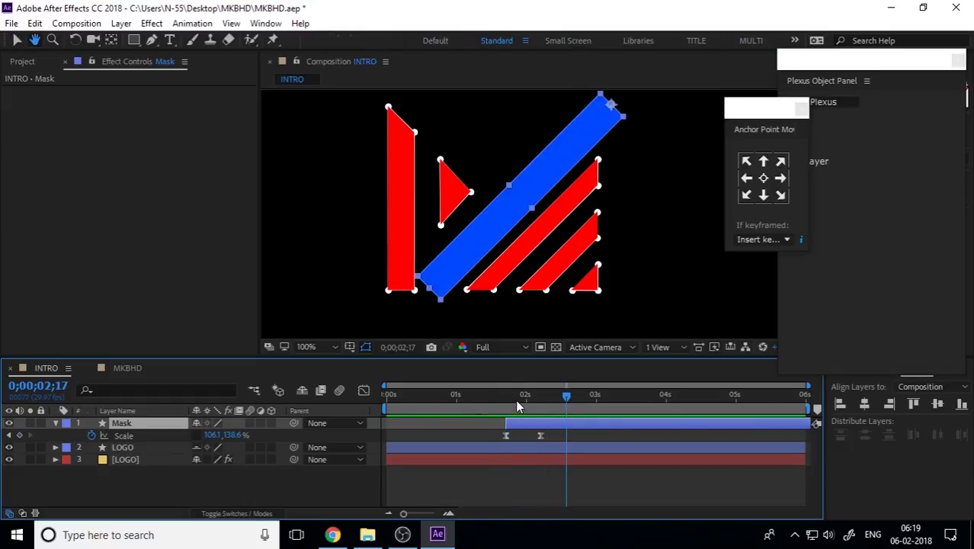
Set LOGO's TrkMat to Alpha Matte "Mask" in the Switches/Modes columns.
{"action": "left_click", "coordinate": [59, 423]}
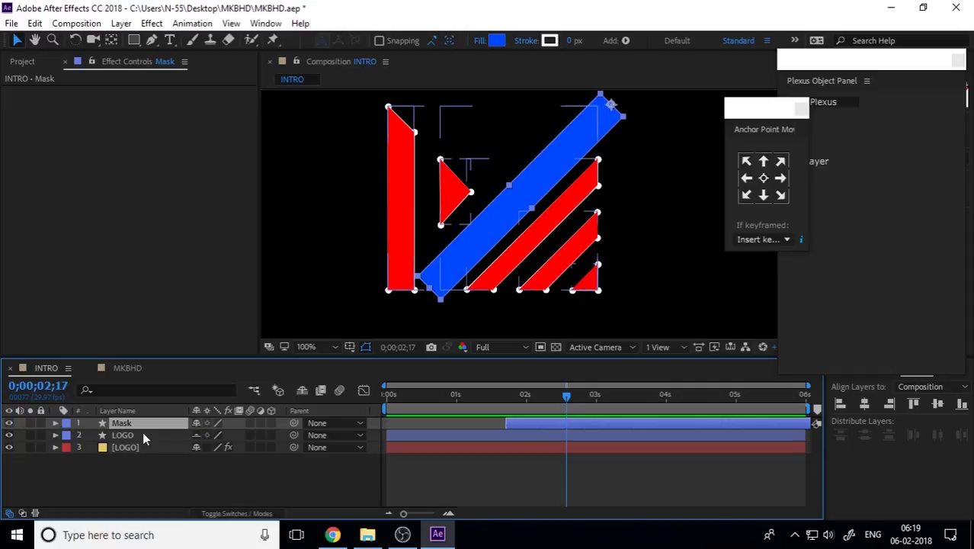
{"action": "left_click", "coordinate": [143, 431]}
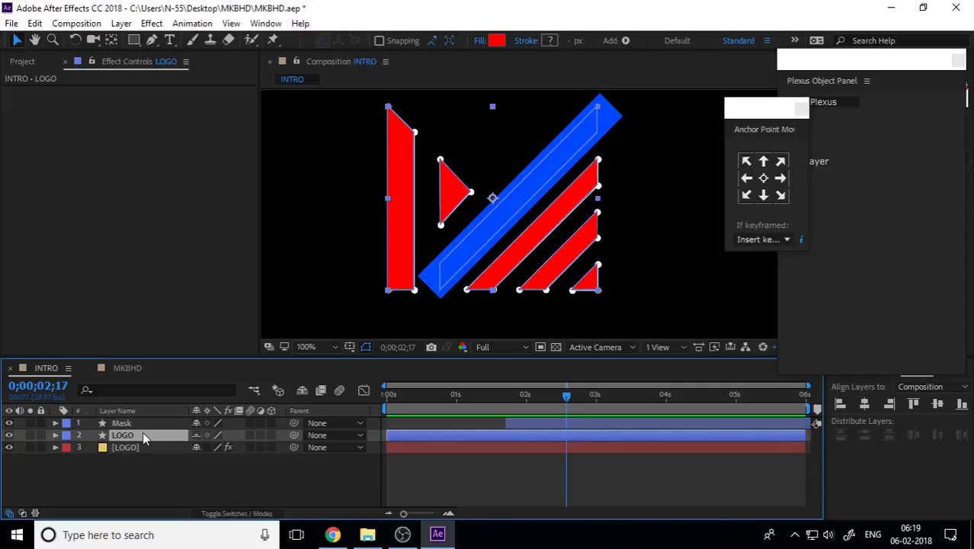
{"action": "left_click", "coordinate": [256, 514]}
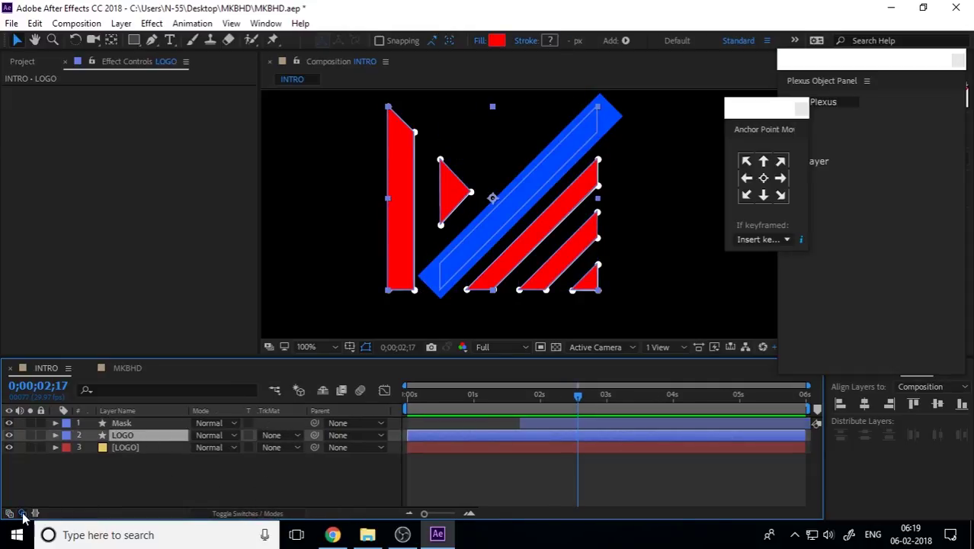
{"action": "left_click", "coordinate": [279, 436]}
{"action": "left_click", "coordinate": [318, 373]}
{"action": "left_click", "coordinate": [692, 270]}
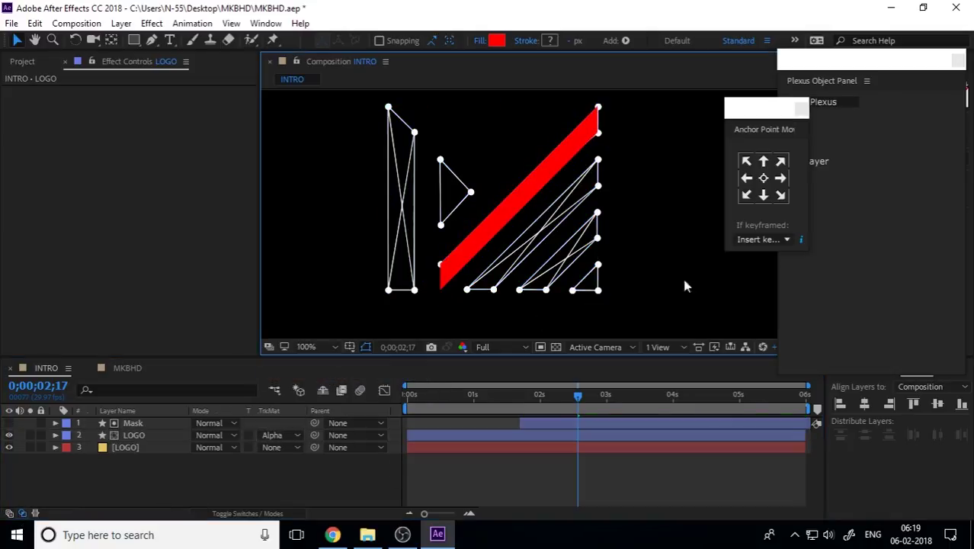
Scrub between 0;00;01;03 and 0;00;02 to check the red stripe revealing.
{"action": "left_click_drag", "start_coordinate": [578, 397], "coordinate": [482, 407]}
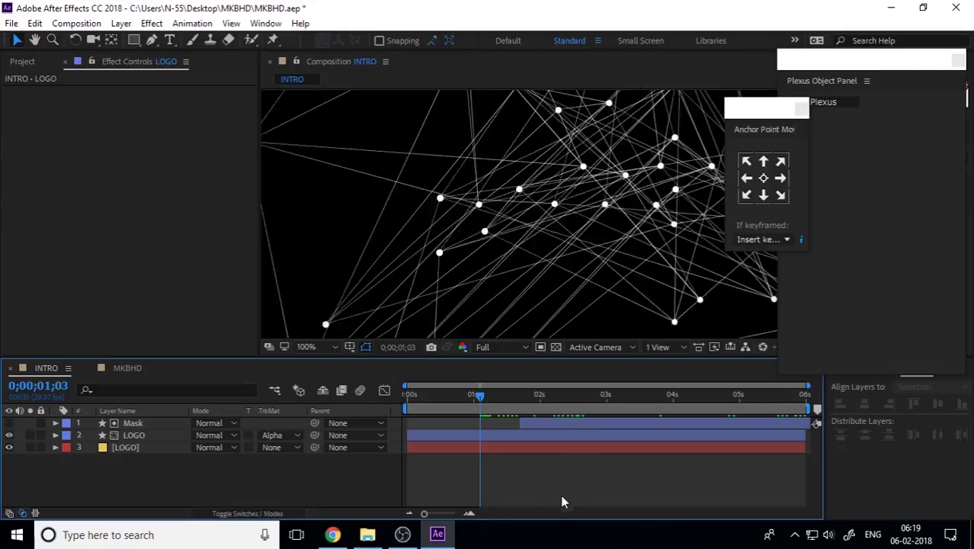
{"action": "left_click", "coordinate": [521, 396]}
{"action": "left_click_drag", "start_coordinate": [524, 394], "coordinate": [531, 414]}
{"action": "left_click", "coordinate": [531, 404]}
{"action": "left_click", "coordinate": [274, 435]}
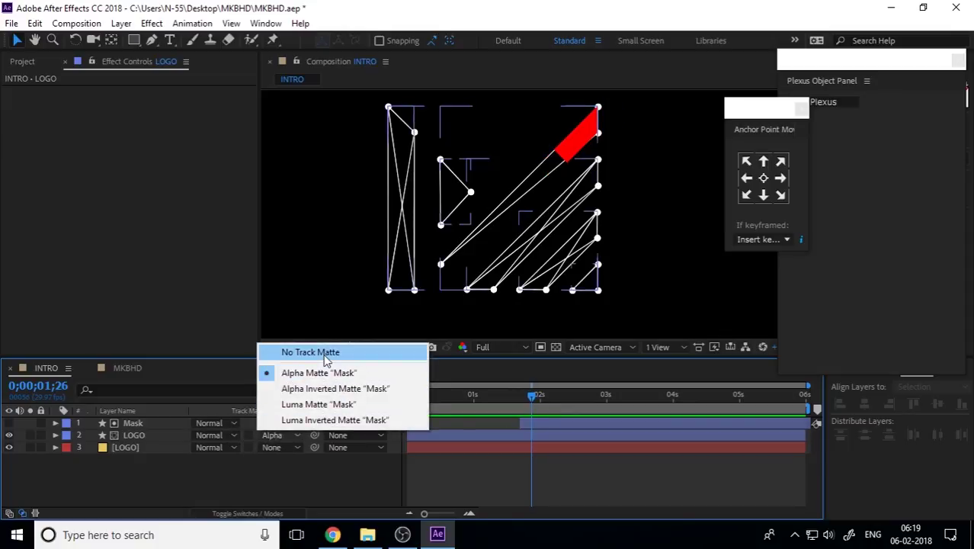
Set LOGO back to No Track Matte and make the Mask layer visible again.
{"action": "left_click", "coordinate": [324, 355]}
{"action": "left_click", "coordinate": [9, 422]}
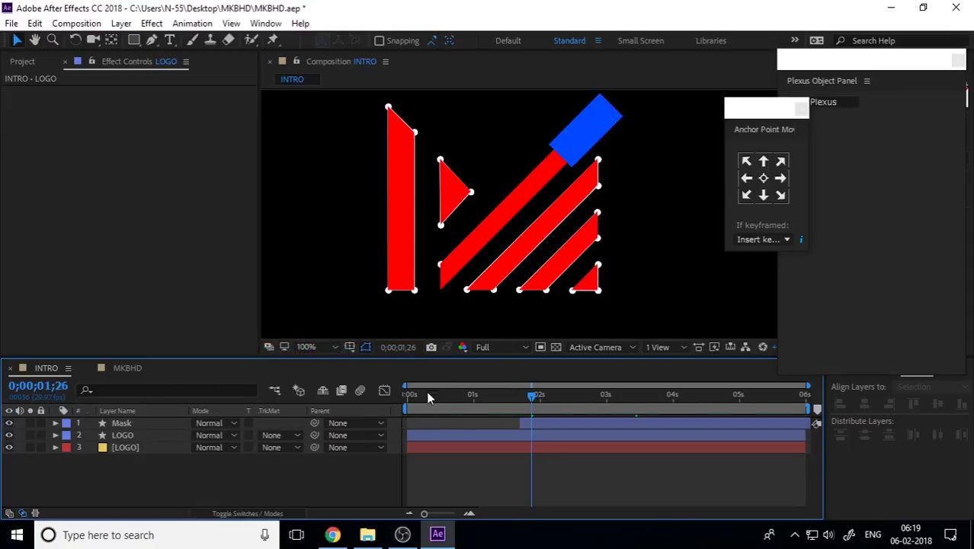
{"action": "left_click", "coordinate": [115, 424]}
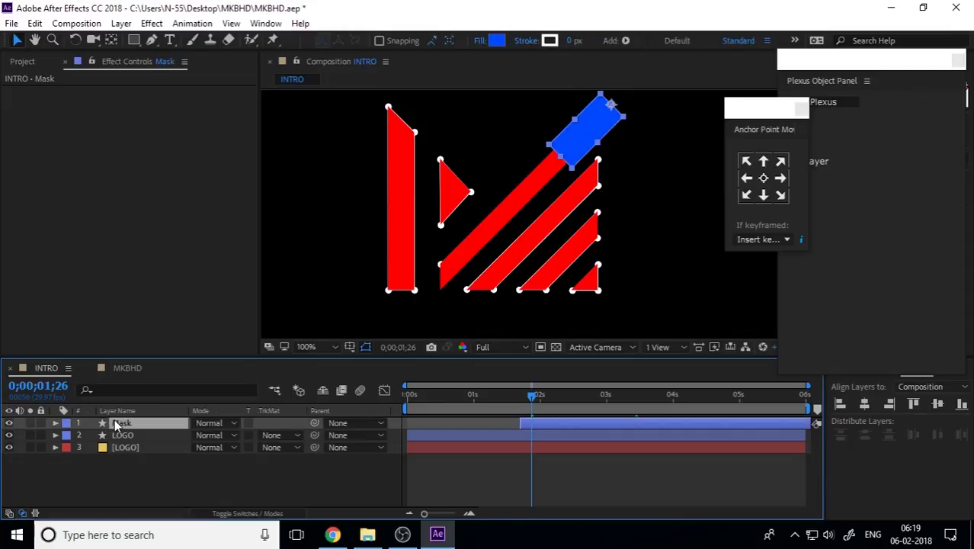
{"action": "mouse_move", "coordinate": [538, 402]}
{"action": "left_mouse_down"}
{"action": "mouse_move", "coordinate": [518, 401]}
{"action": "mouse_move", "coordinate": [542, 401]}
{"action": "left_mouse_up"}
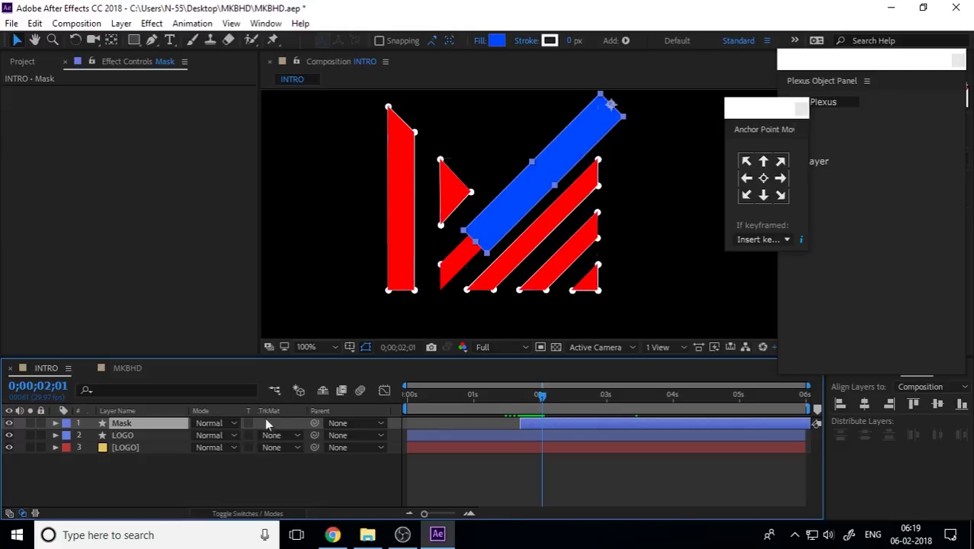
Duplicate Mask as Mask 2, place it on the next lower stripe, and preview both.
{"action": "key", "text": "ctrl+d"}
{"action": "left_click_drag", "start_coordinate": [570, 152], "coordinate": [579, 192]}
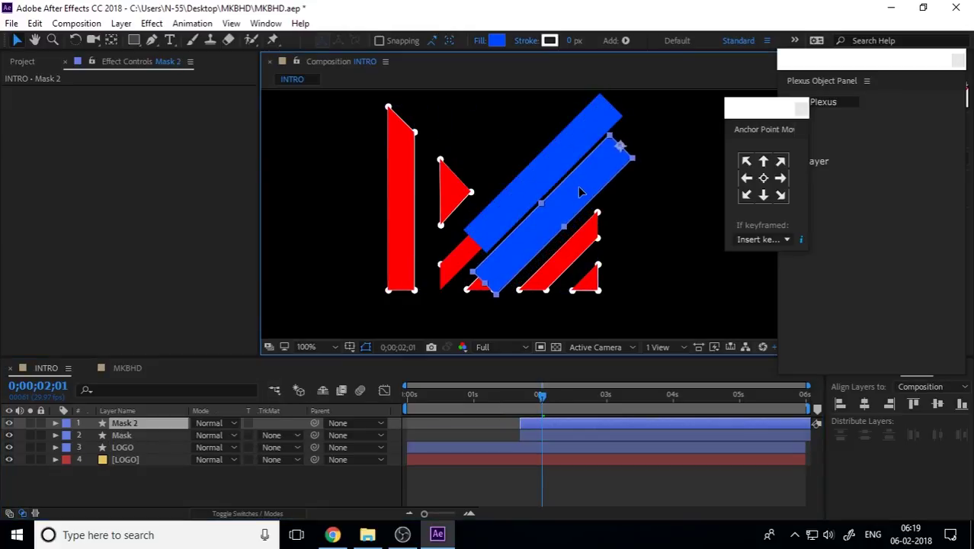
{"action": "left_click", "coordinate": [531, 398]}
{"action": "key", "text": "space"}
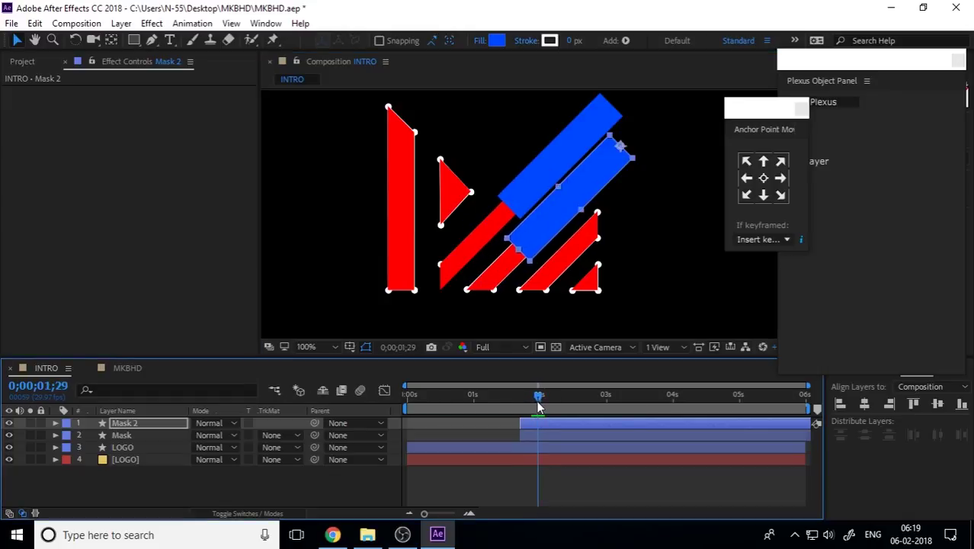
{"action": "key", "text": "space"}
{"action": "mouse_move", "coordinate": [531, 410]}
{"action": "left_mouse_down"}
{"action": "mouse_move", "coordinate": [519, 408]}
{"action": "mouse_move", "coordinate": [550, 410]}
{"action": "mouse_move", "coordinate": [539, 422]}
{"action": "left_mouse_up"}
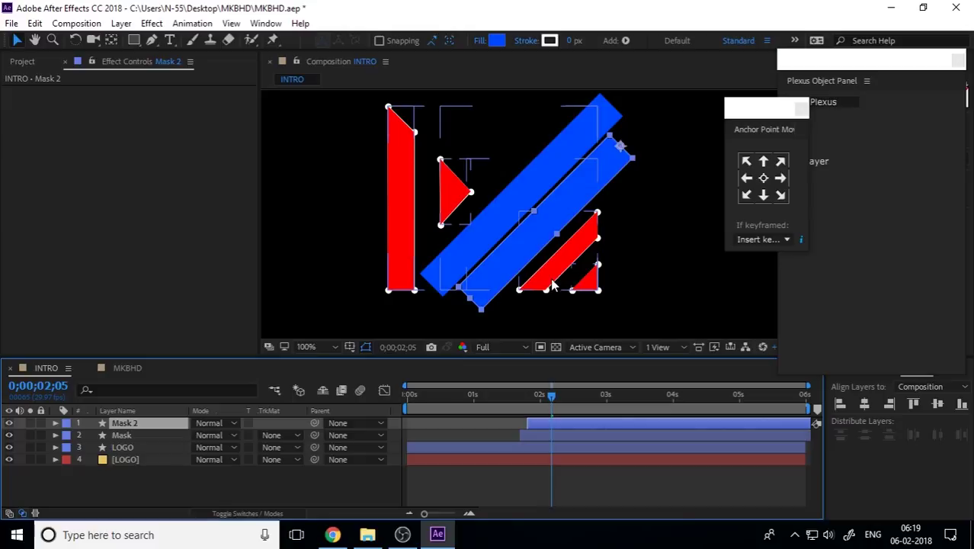
Create Mask 3 and Mask 4 over further stripes, checking coverage at 0;00;02;09.
{"action": "key", "text": "ctrl+d"}
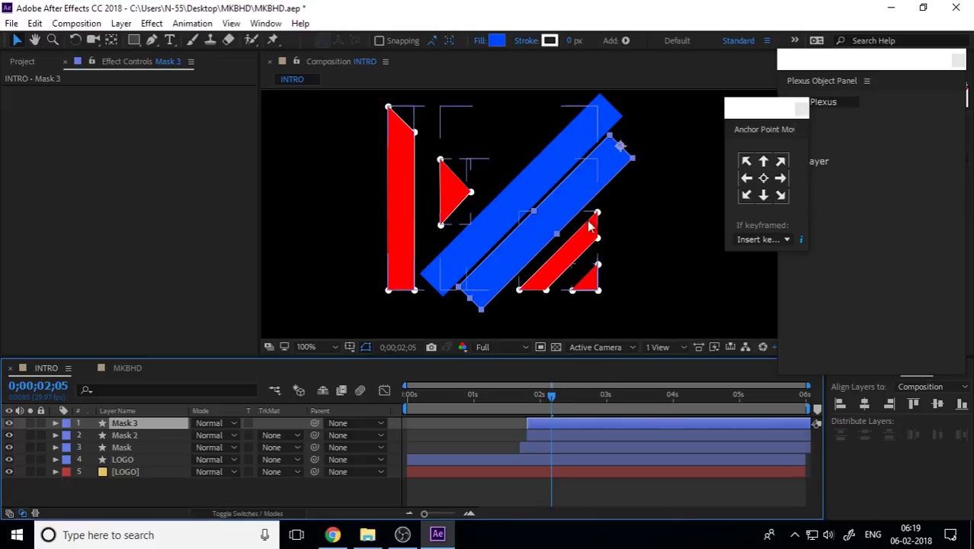
{"action": "left_click_drag", "start_coordinate": [575, 178], "coordinate": [599, 207]}
{"action": "key", "text": "Page_Up"}
{"action": "left_click", "coordinate": [588, 189]}
{"action": "key", "text": "ctrl+d"}
{"action": "left_click", "coordinate": [531, 398]}
{"action": "left_click_drag", "start_coordinate": [532, 398], "coordinate": [565, 428]}
{"action": "left_click", "coordinate": [566, 447]}
Create Mask 5 and Mask 6 from the newest mask and review their Scale keyframes.
{"action": "left_click", "coordinate": [125, 423]}
{"action": "key", "text": "ctrl+d"}
{"action": "key", "text": "u"}
{"action": "key", "text": "j"}
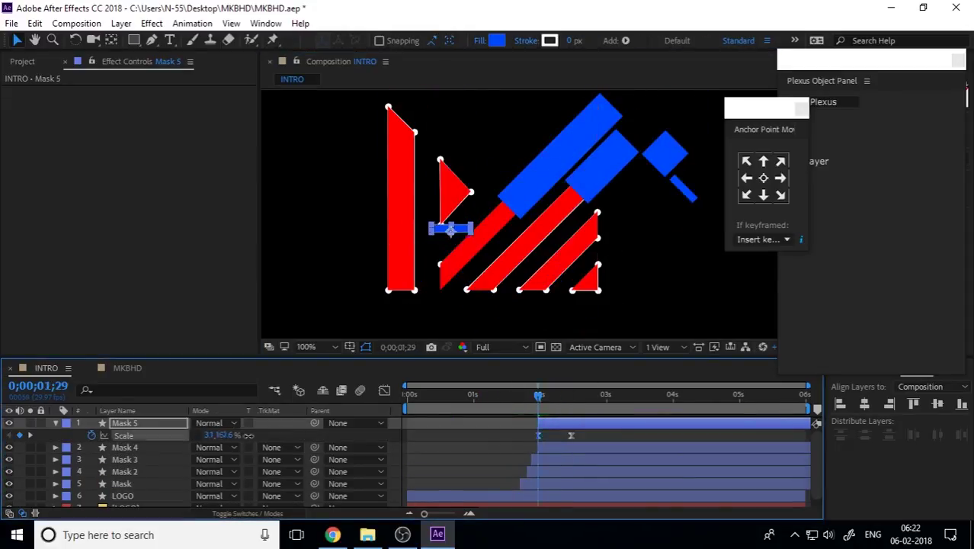
{"action": "key", "text": "k"}
{"action": "key", "text": "u"}
{"action": "key", "text": "ctrl+d"}
{"action": "mouse_move", "coordinate": [538, 398]}
{"action": "left_mouse_down"}
{"action": "mouse_move", "coordinate": [512, 404]}
{"action": "mouse_move", "coordinate": [543, 398]}
{"action": "left_mouse_up"}
{"action": "scroll", "coordinate": [607, 283], "scroll_direction": "down", "scroll_amount": 2}
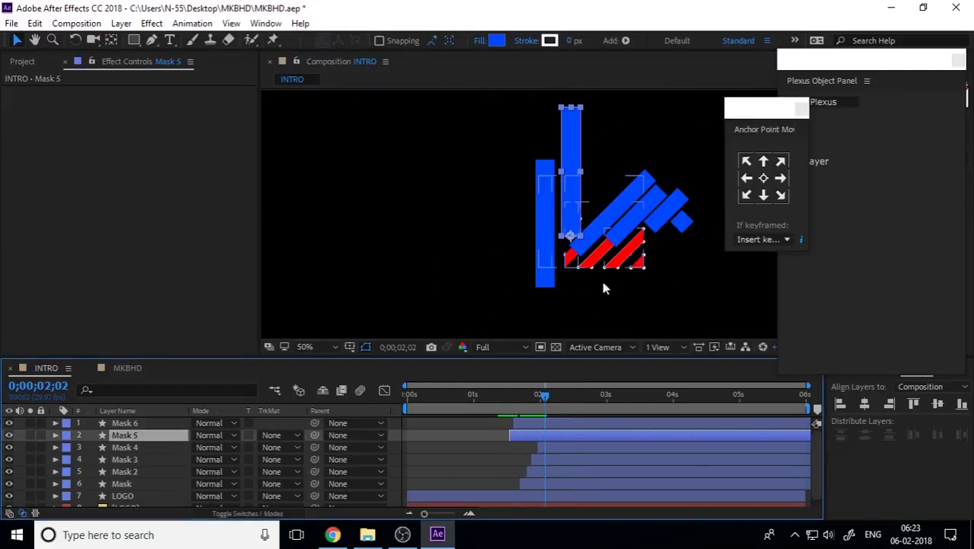
{"action": "left_click", "coordinate": [145, 423]}
Pre-compose the six mask layers into a precomp named MASK.
{"action": "left_click", "coordinate": [142, 482], "text": "shift"}
{"action": "right_click", "coordinate": [144, 482]}
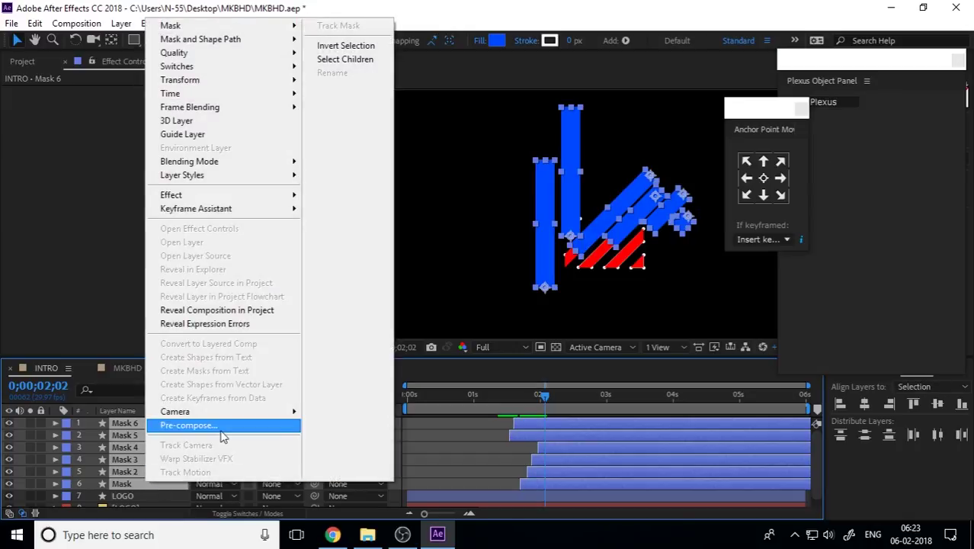
{"action": "left_click", "coordinate": [221, 426]}
{"action": "type", "text": "MASK"}
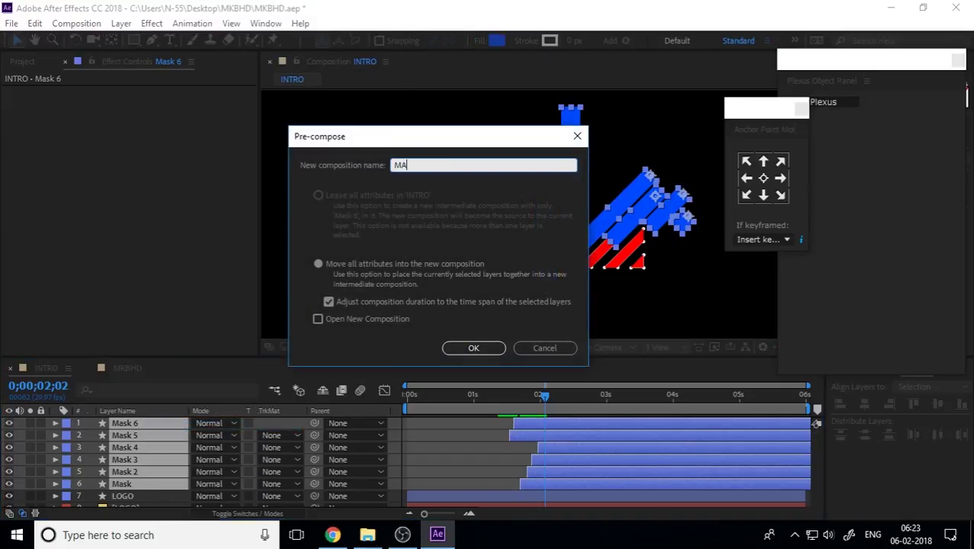
{"action": "key", "text": "Return"}
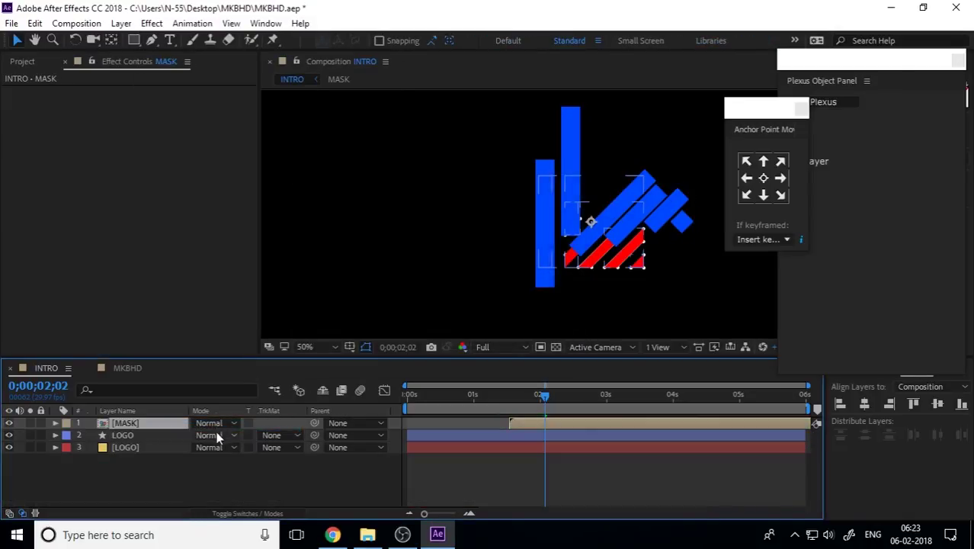
Set LOGO's TrkMat to Alpha Matte "[MASK]" and scrub from 0;00;00;23 to check the reveal.
{"action": "left_click", "coordinate": [125, 436]}
{"action": "left_click", "coordinate": [272, 436]}
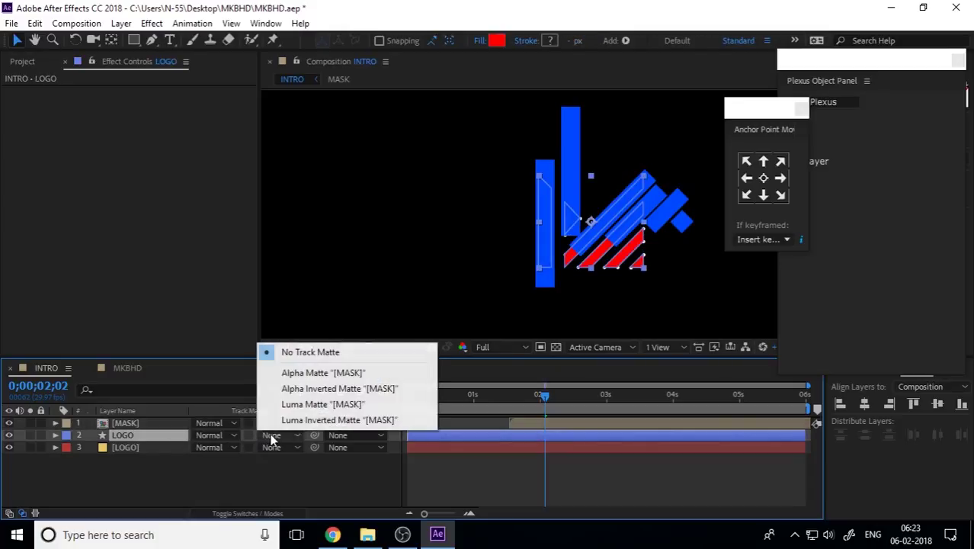
{"action": "left_click", "coordinate": [323, 373]}
{"action": "left_click", "coordinate": [687, 274]}
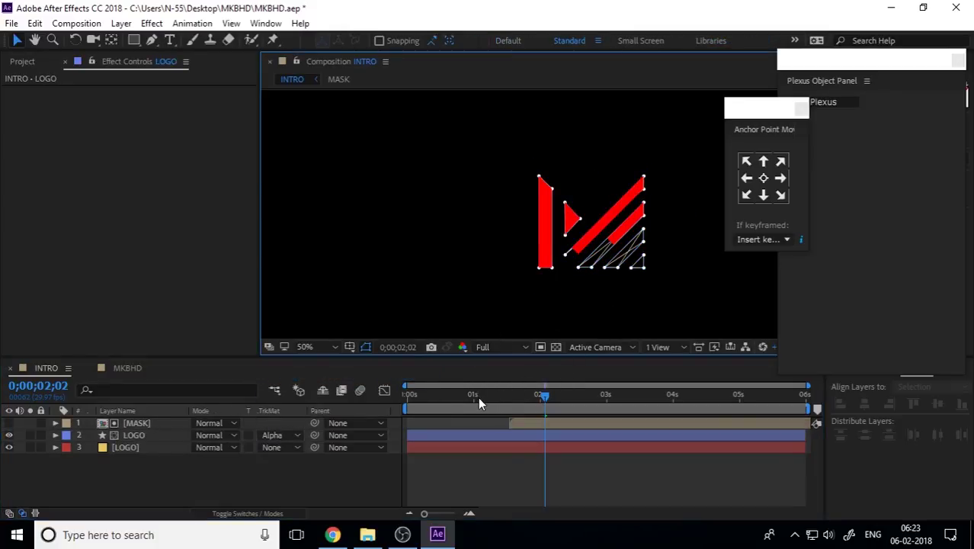
{"action": "left_click_drag", "start_coordinate": [478, 396], "coordinate": [458, 403]}
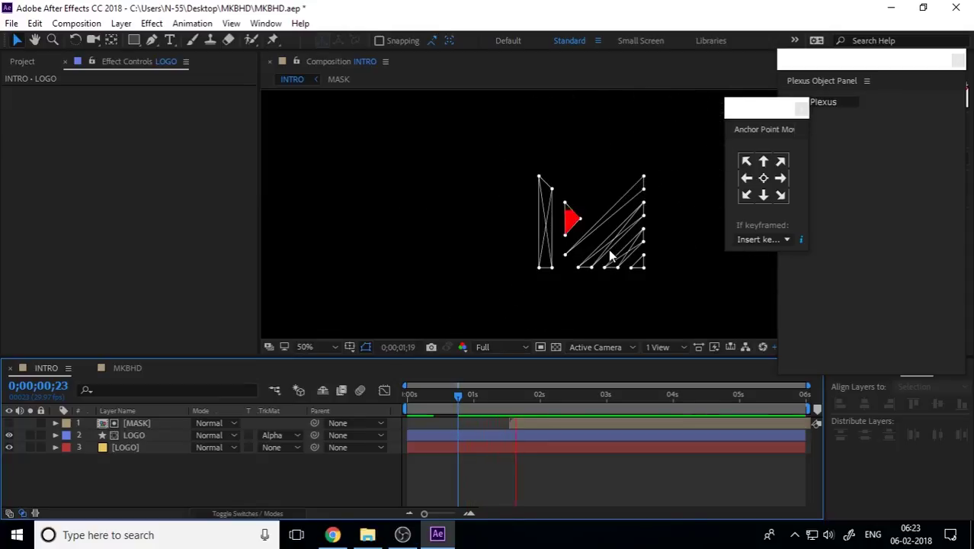
{"action": "left_click_drag", "start_coordinate": [511, 397], "coordinate": [558, 413]}
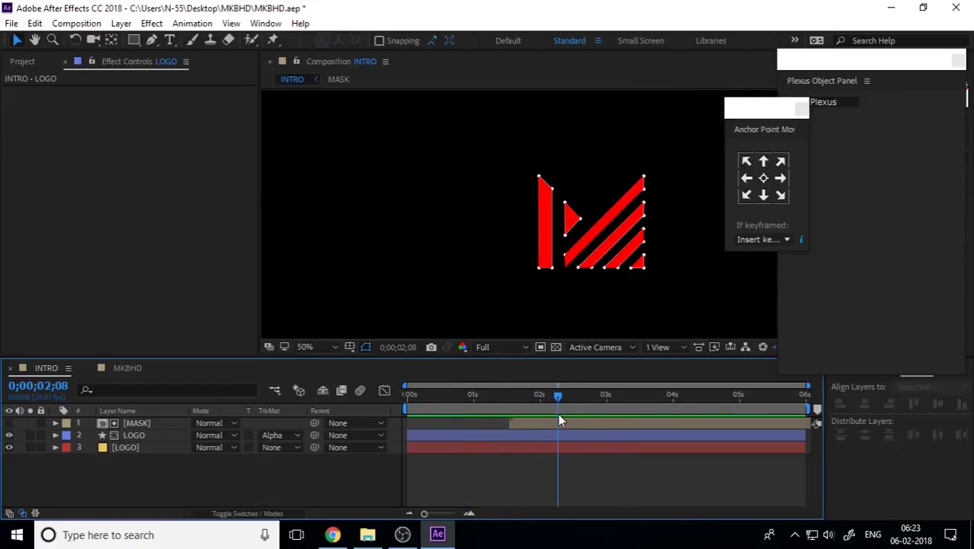
{"action": "left_click", "coordinate": [158, 435]}
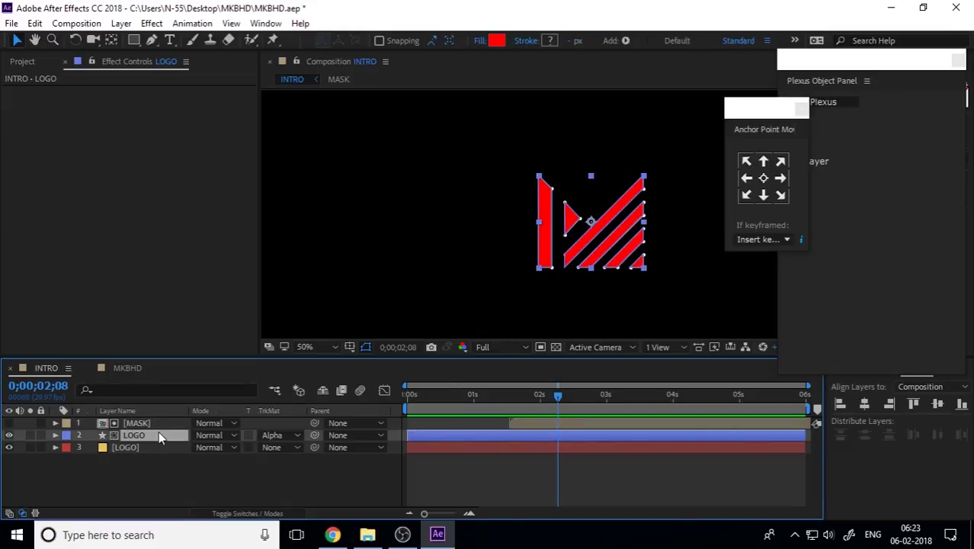
Set the [LOGO] Plexus Points Size to 0 at 0;00;01;26.
{"action": "left_click_drag", "start_coordinate": [538, 400], "coordinate": [513, 416]}
{"action": "left_click", "coordinate": [133, 447]}
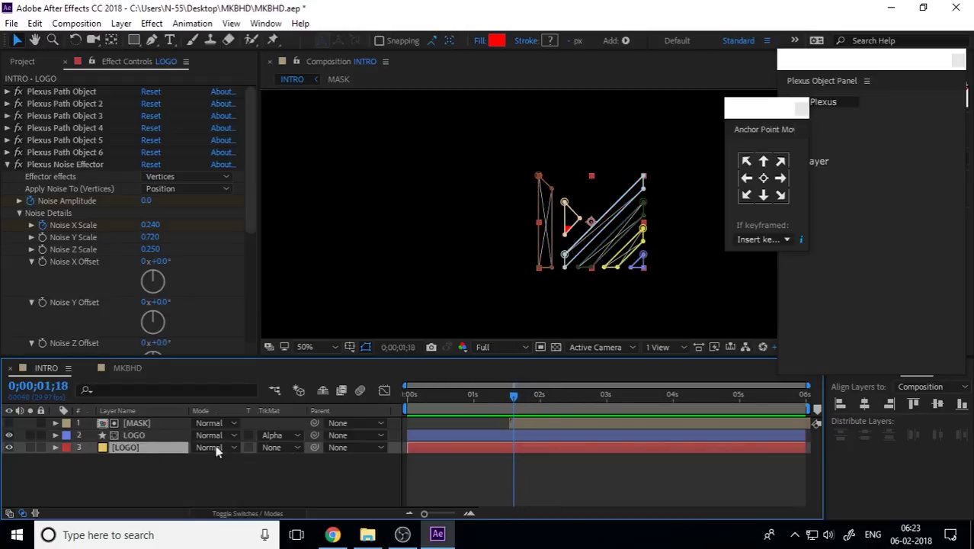
{"action": "left_click", "coordinate": [891, 275]}
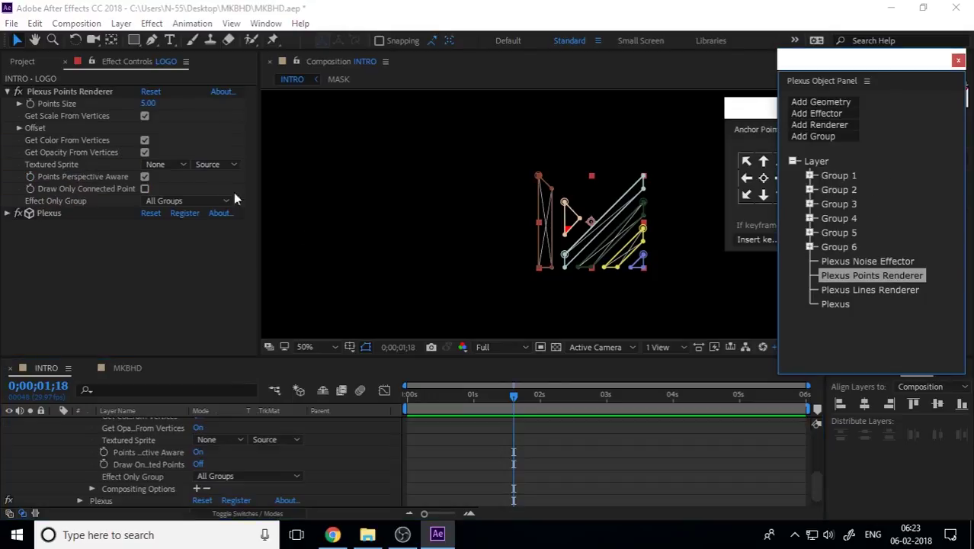
{"action": "left_click", "coordinate": [36, 93]}
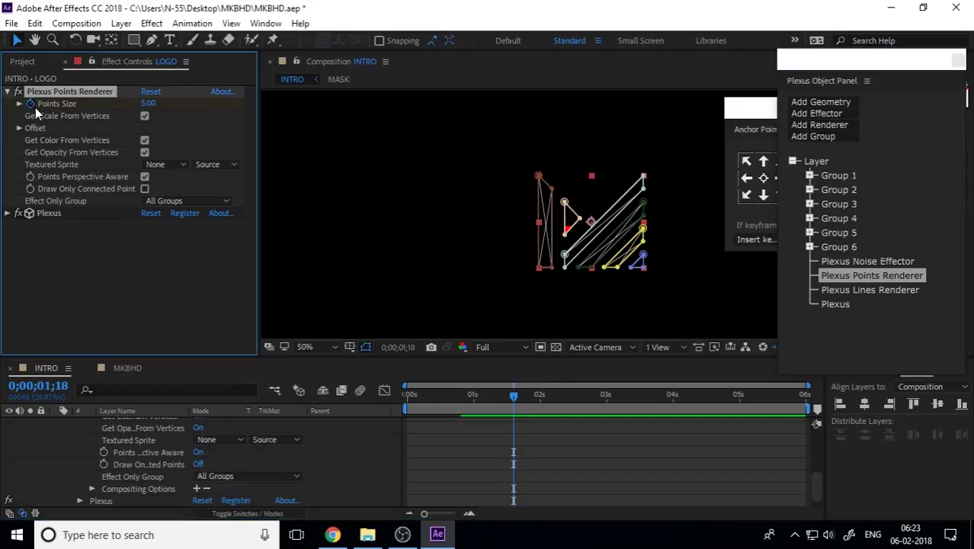
{"action": "left_click_drag", "start_coordinate": [519, 397], "coordinate": [532, 397]}
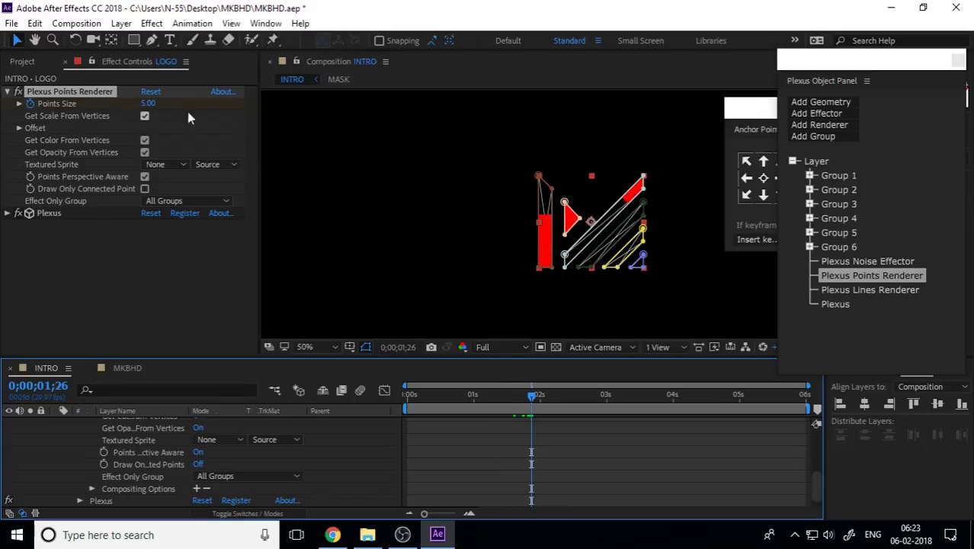
{"action": "left_click_drag", "start_coordinate": [157, 101], "coordinate": [3, 102]}
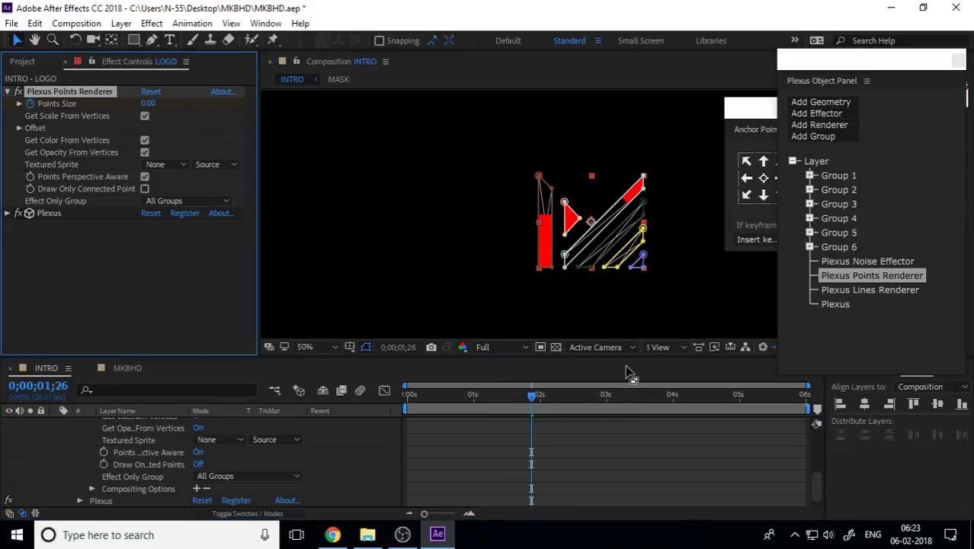
Keyframe Plexus Line Thickness at 1.00 on 0;00;01;22, then 0.00 at the next keyframe.
{"action": "left_click", "coordinate": [895, 290]}
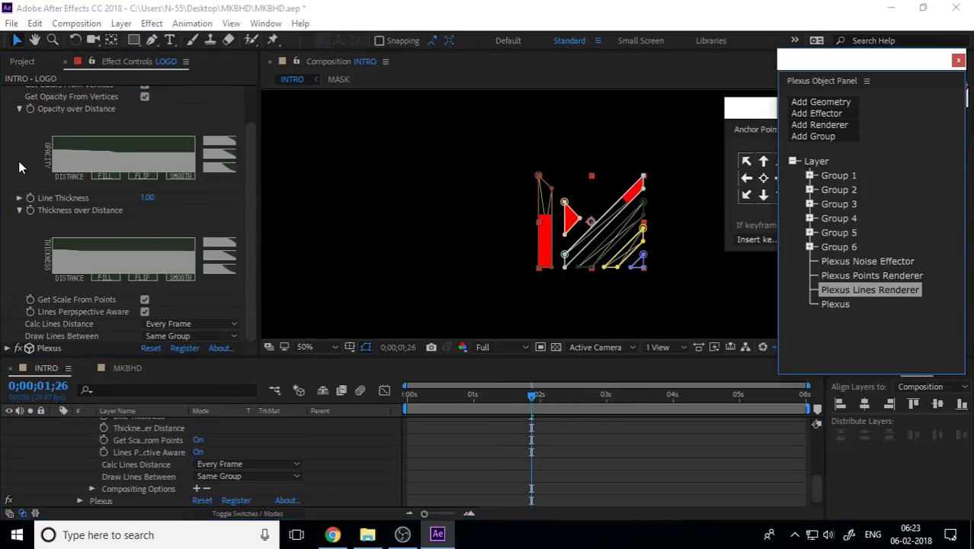
{"action": "left_click", "coordinate": [31, 197]}
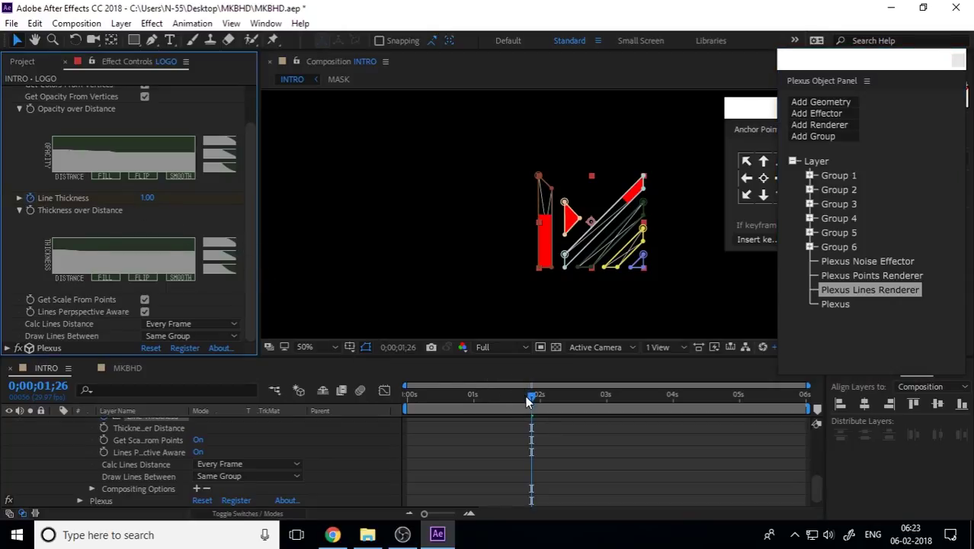
{"action": "left_click_drag", "start_coordinate": [532, 404], "coordinate": [522, 398]}
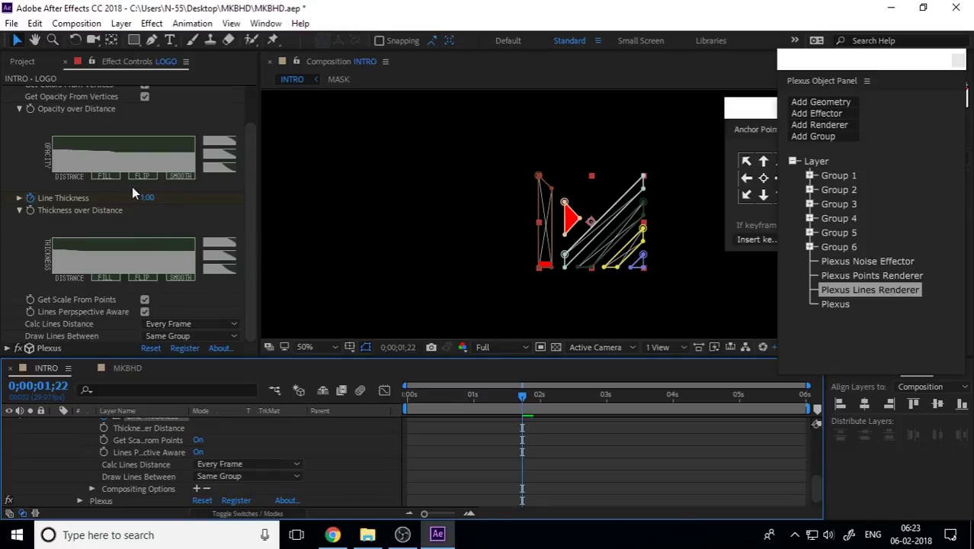
{"action": "left_click", "coordinate": [148, 197]}
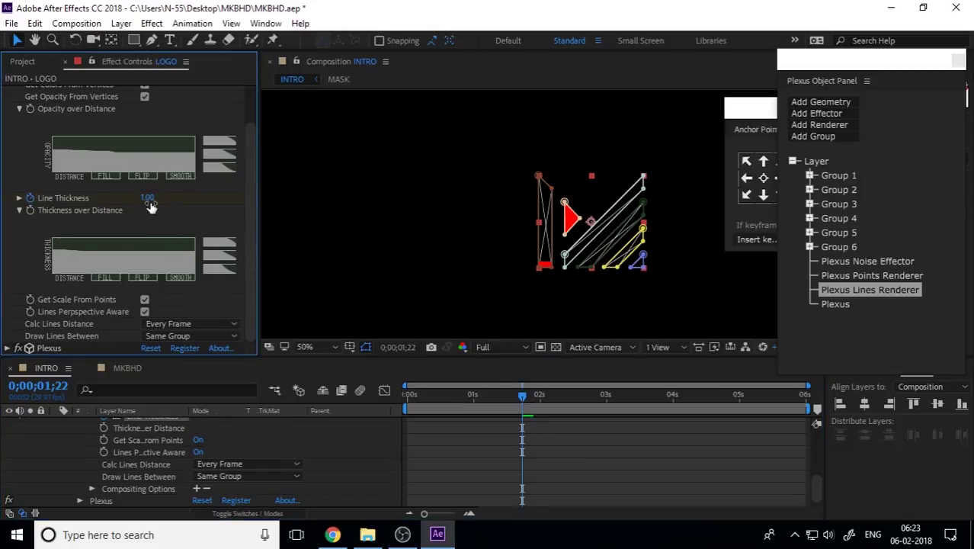
{"action": "scroll", "coordinate": [120, 449], "scroll_direction": "up", "scroll_amount": 2}
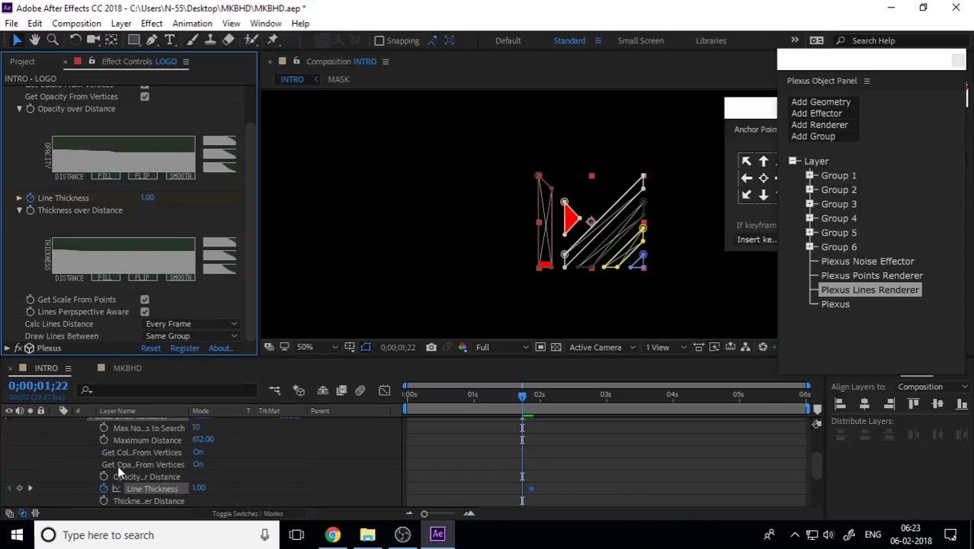
{"action": "left_click", "coordinate": [20, 488]}
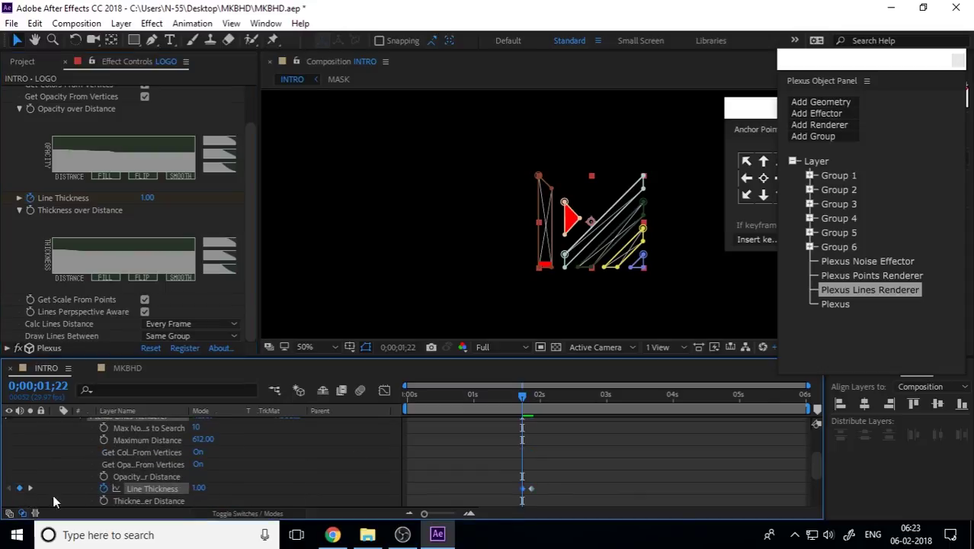
{"action": "key", "text": "k"}
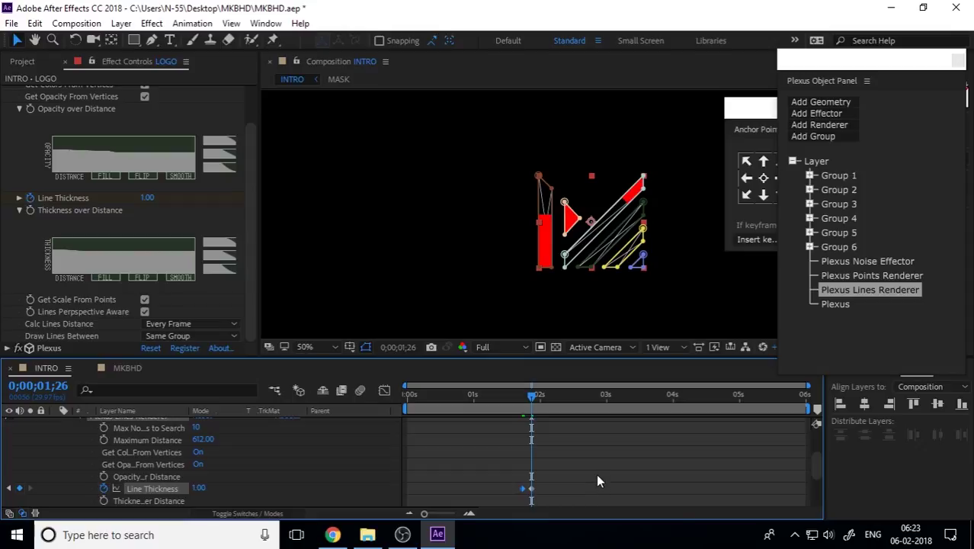
{"action": "left_click", "coordinate": [566, 482]}
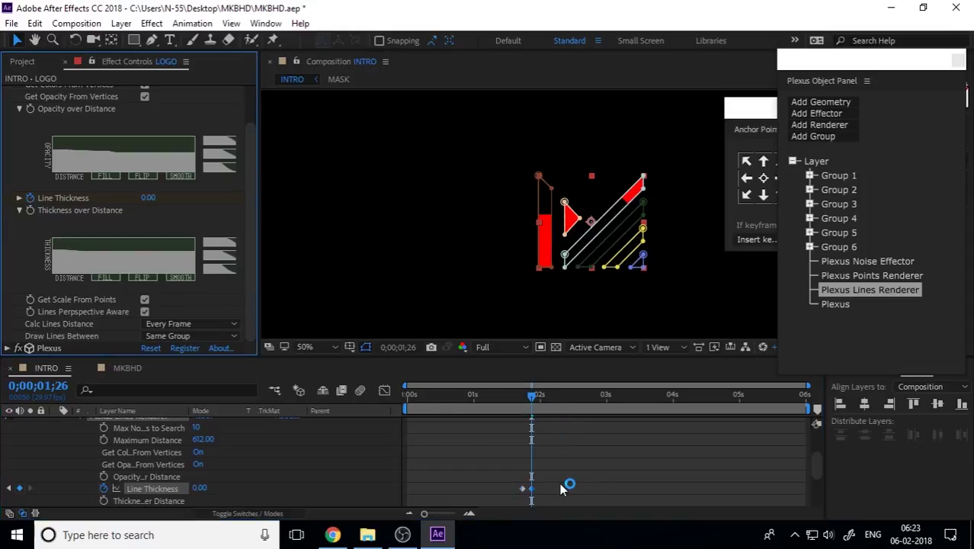
Move the zero Line Thickness keyframe to 0;00;02;11 and preview from 0;00;01;18.
{"action": "left_click_drag", "start_coordinate": [534, 402], "coordinate": [561, 423]}
{"action": "left_click_drag", "start_coordinate": [532, 488], "coordinate": [561, 492]}
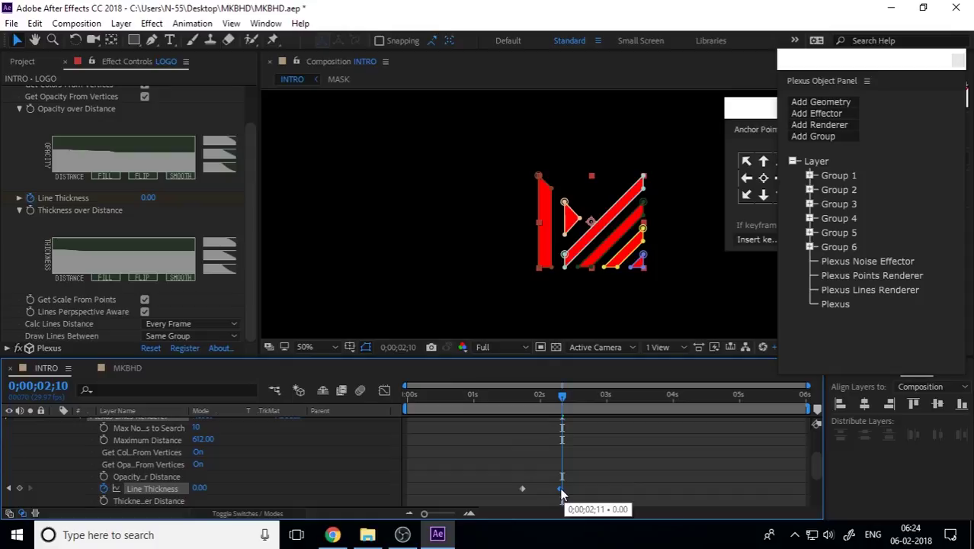
{"action": "scroll", "coordinate": [608, 485], "scroll_direction": "down", "scroll_amount": 3}
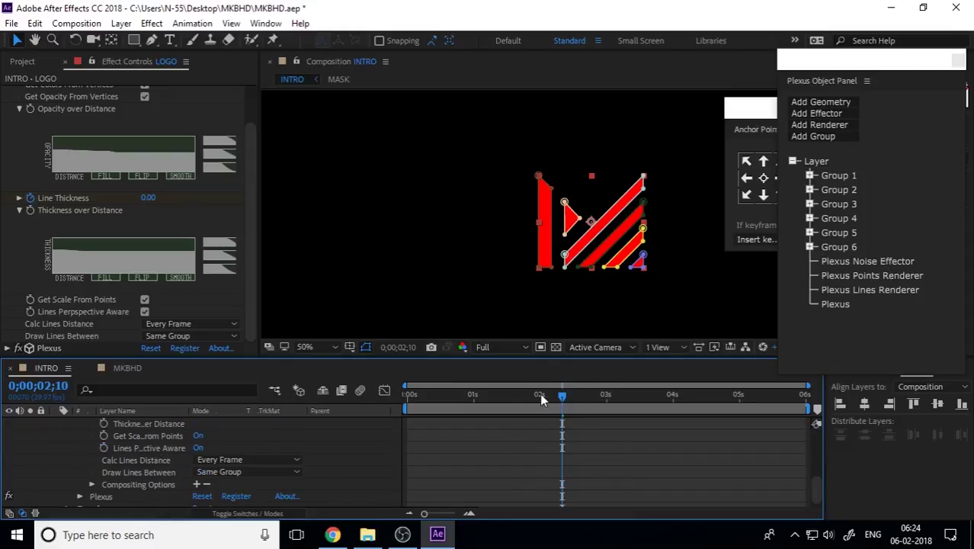
{"action": "left_click", "coordinate": [511, 394]}
{"action": "key", "text": "space"}
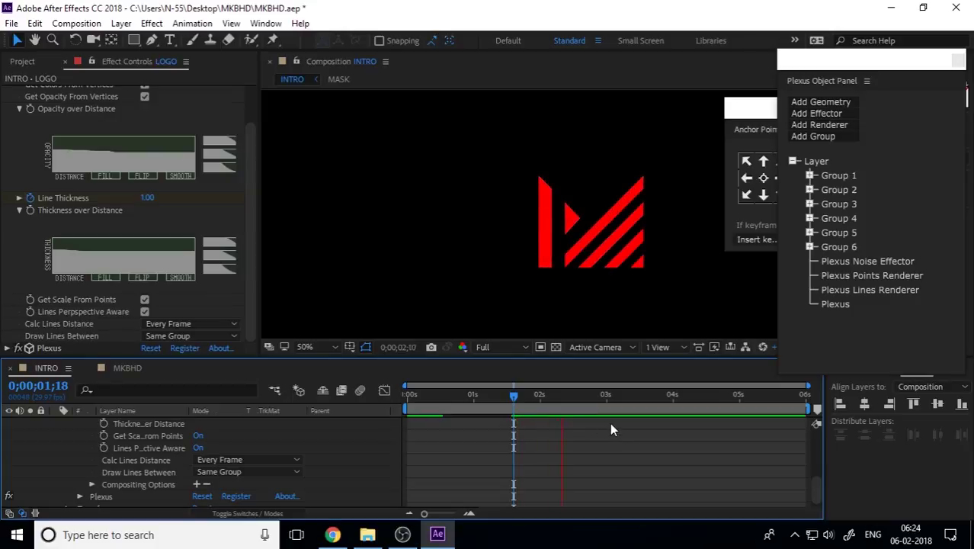
{"action": "mouse_move", "coordinate": [549, 395]}
{"action": "left_mouse_down"}
{"action": "mouse_move", "coordinate": [572, 395]}
{"action": "mouse_move", "coordinate": [530, 396]}
{"action": "left_mouse_up"}
Shift the zero Points Size keyframe later, near 0;00;02;10, and preview at 25% zoom.
{"action": "left_click", "coordinate": [876, 275]}
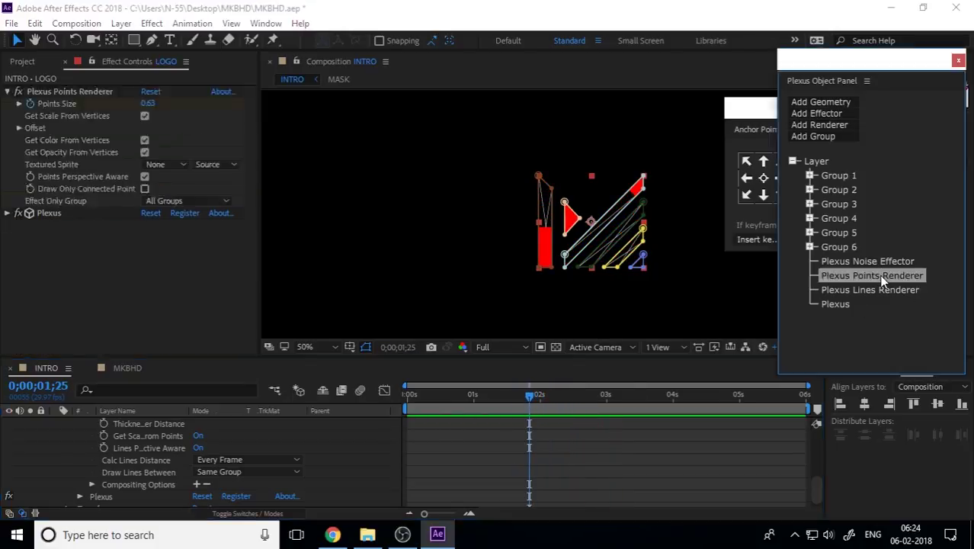
{"action": "scroll", "coordinate": [509, 460], "scroll_direction": "up", "scroll_amount": 5}
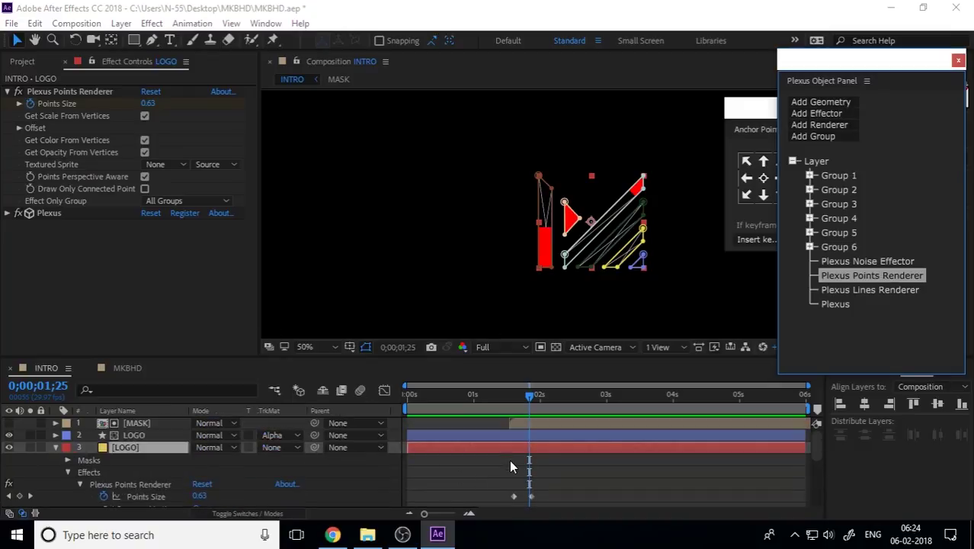
{"action": "left_click_drag", "start_coordinate": [525, 397], "coordinate": [561, 407]}
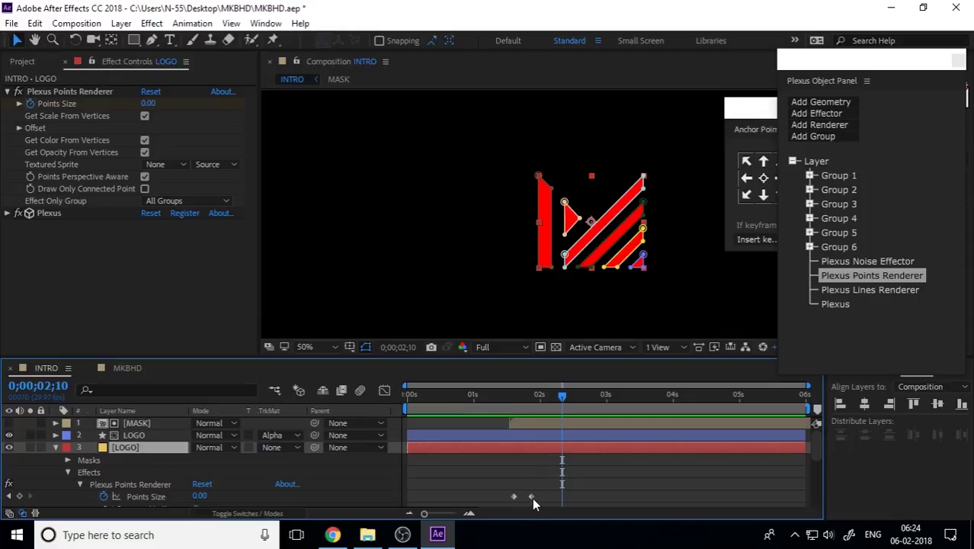
{"action": "left_click_drag", "start_coordinate": [531, 497], "coordinate": [550, 500]}
{"action": "left_click", "coordinate": [467, 398]}
{"action": "key", "text": "space"}
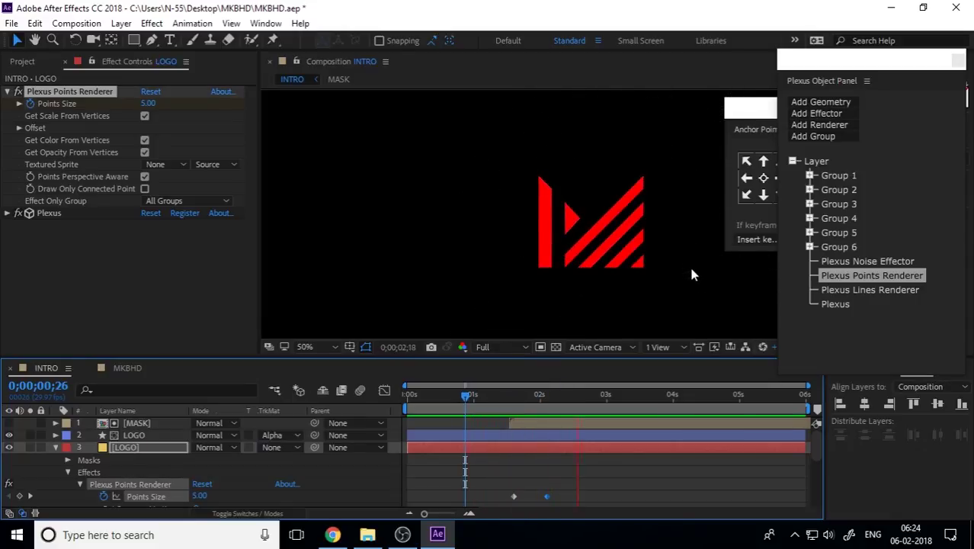
{"action": "key", "text": "comma"}
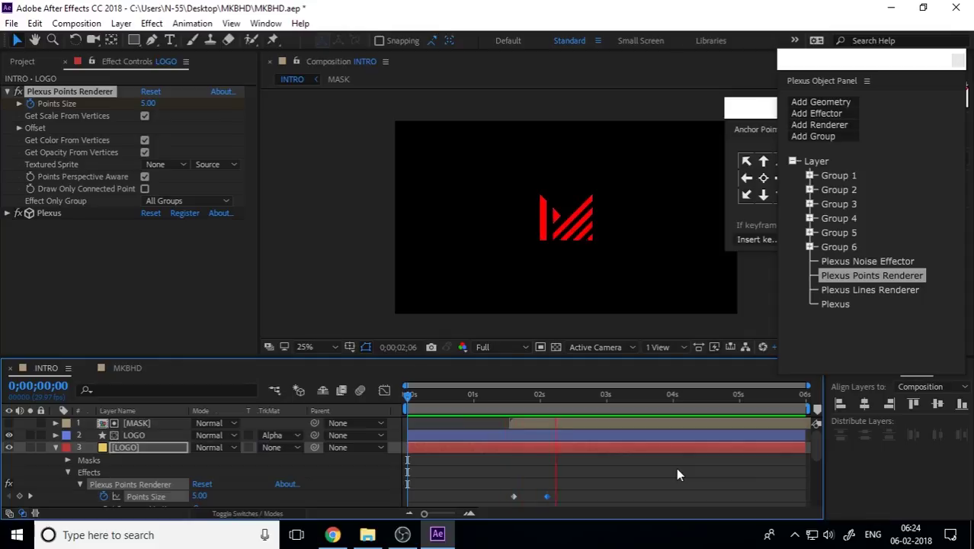
{"action": "key", "text": "space"}
{"action": "key", "text": "space"}
{"action": "key", "text": "space"}
Set the LOGO shape layer's fill colour to white (FFFFFF).
{"action": "left_click", "coordinate": [55, 446]}
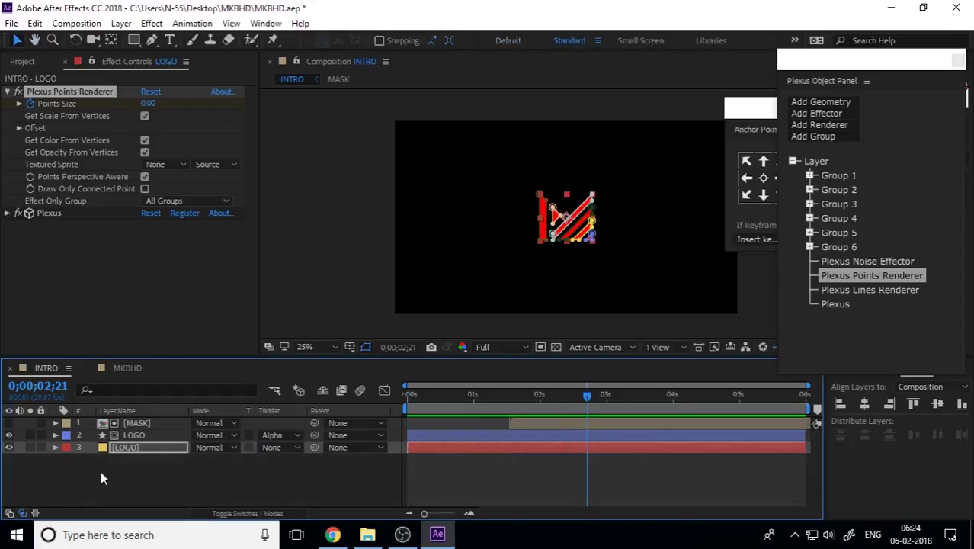
{"action": "left_click", "coordinate": [133, 468]}
{"action": "left_click", "coordinate": [147, 434]}
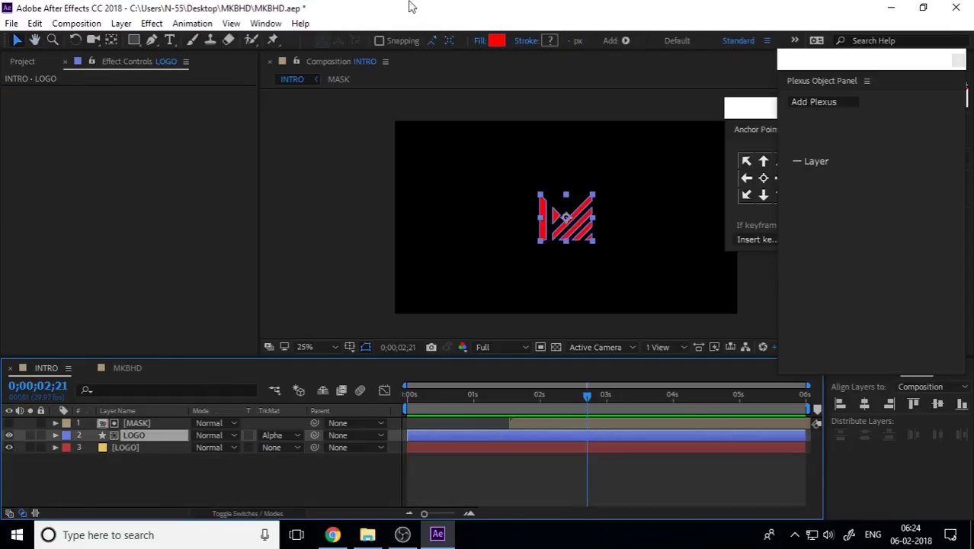
{"action": "left_click", "coordinate": [497, 41]}
{"action": "type", "text": "FFFFFF"}
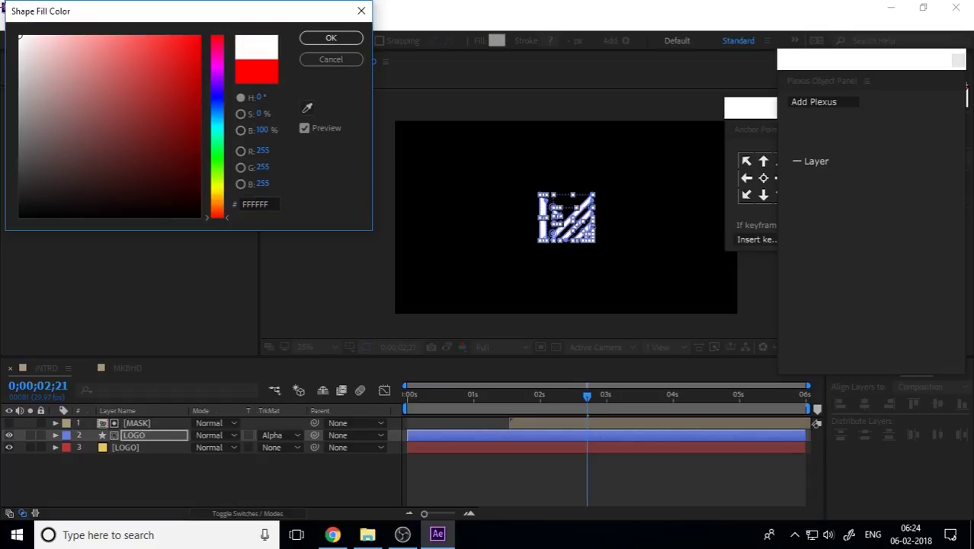
{"action": "left_click", "coordinate": [329, 38]}
{"action": "left_click", "coordinate": [256, 466]}
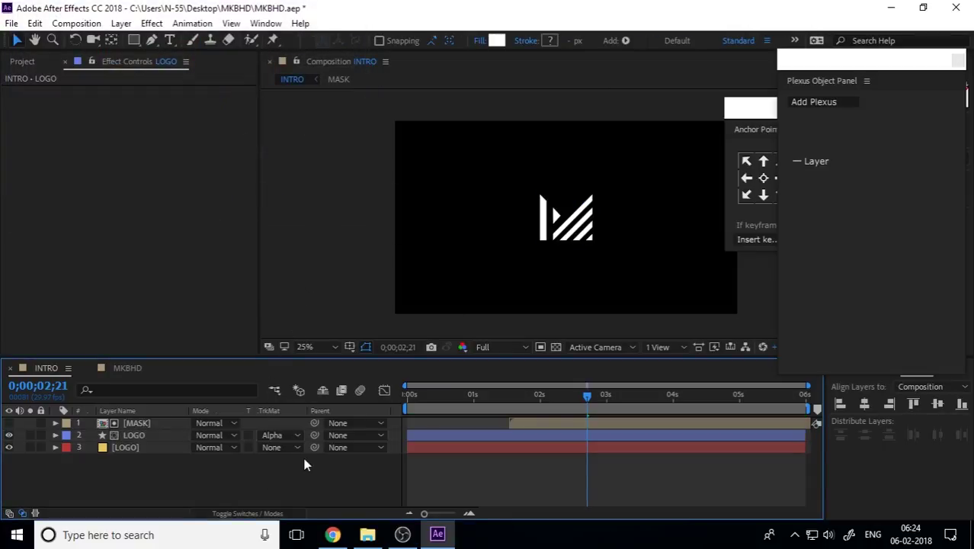
Create a new medium red solid layer in the composition.
{"action": "right_click", "coordinate": [195, 476]}
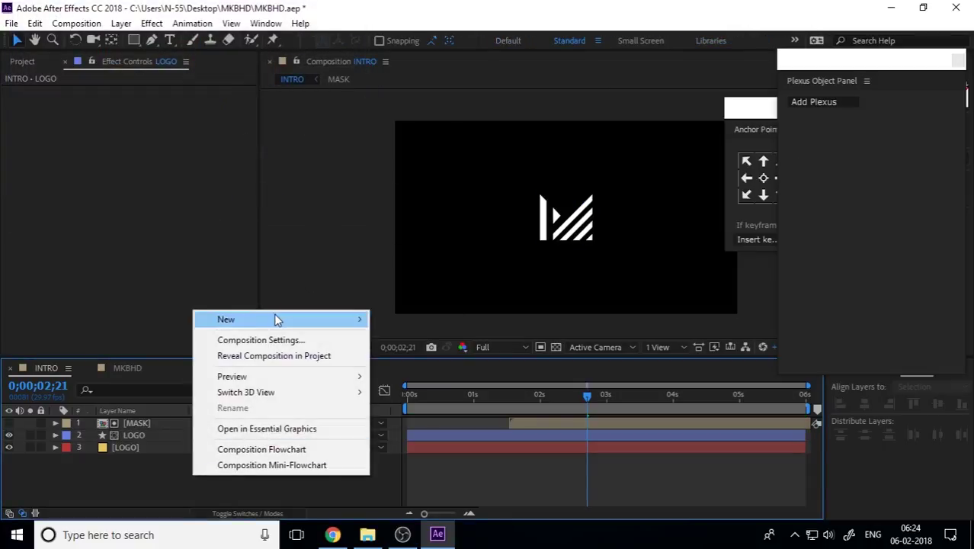
{"action": "mouse_move", "coordinate": [275, 319]}
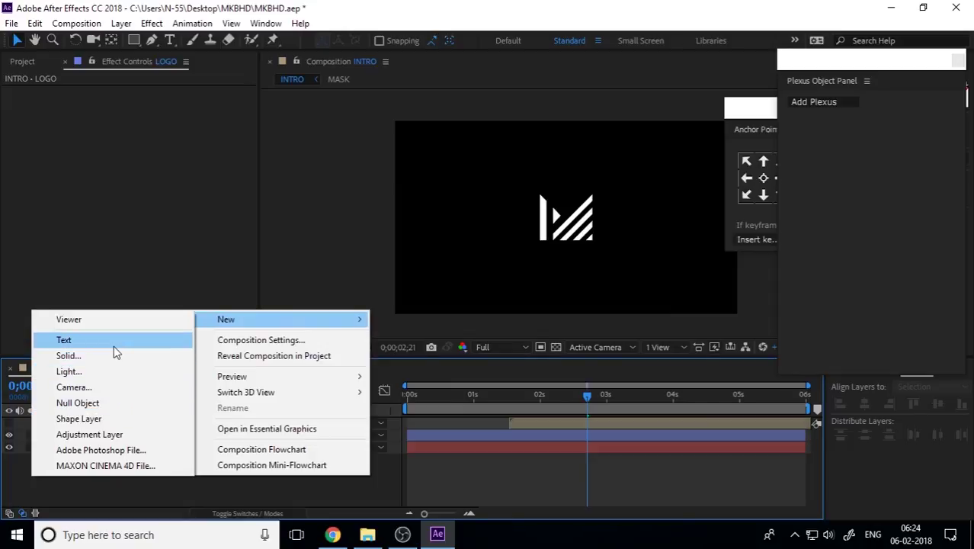
{"action": "left_click", "coordinate": [115, 356]}
{"action": "left_click", "coordinate": [161, 251]}
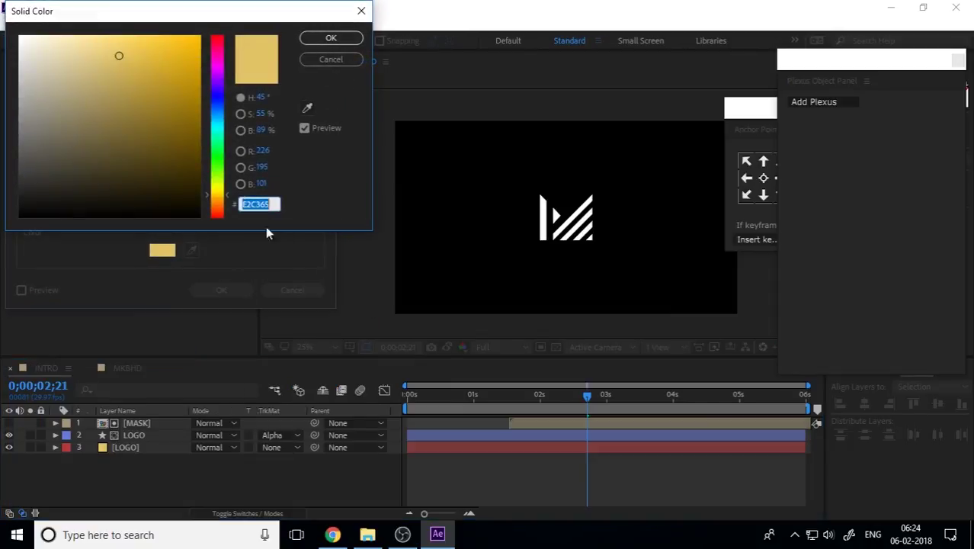
{"action": "left_click", "coordinate": [221, 213]}
{"action": "mouse_move", "coordinate": [156, 70]}
{"action": "left_mouse_down"}
{"action": "mouse_move", "coordinate": [138, 46]}
{"action": "mouse_move", "coordinate": [107, 41]}
{"action": "mouse_move", "coordinate": [143, 47]}
{"action": "left_mouse_up"}
{"action": "left_click", "coordinate": [328, 38]}
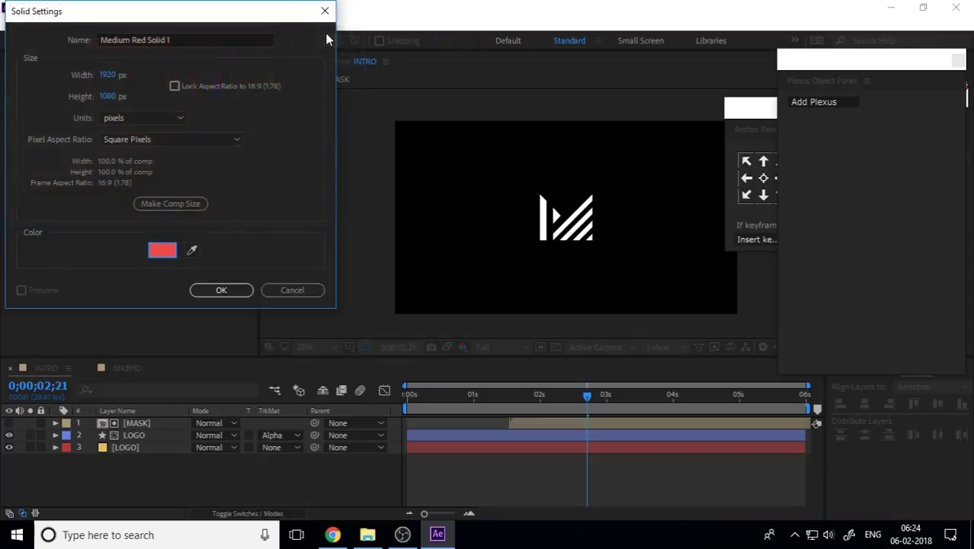
{"action": "left_click", "coordinate": [223, 291]}
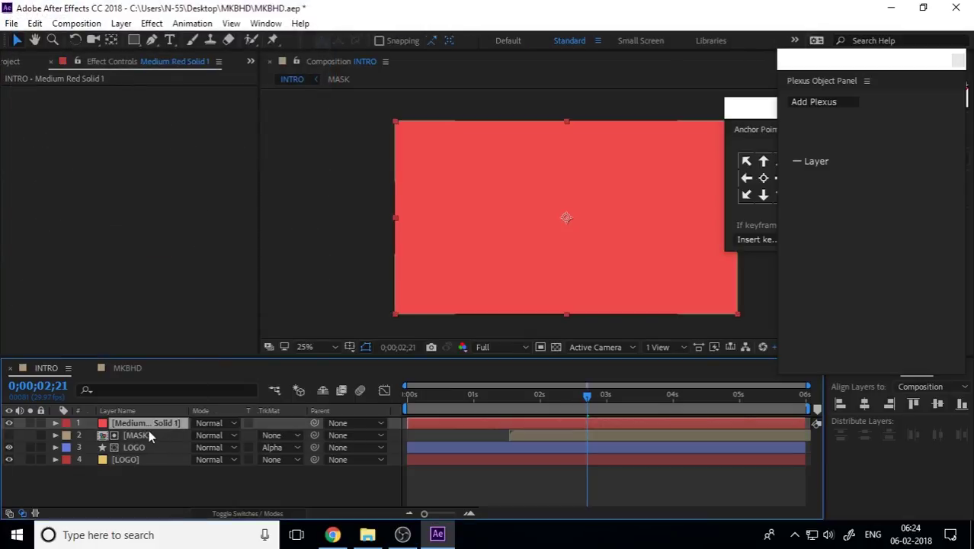
Move the red solid to the bottom of the layer stack and preview the animation.
{"action": "left_click_drag", "start_coordinate": [151, 451], "coordinate": [145, 472]}
{"action": "left_click", "coordinate": [500, 483]}
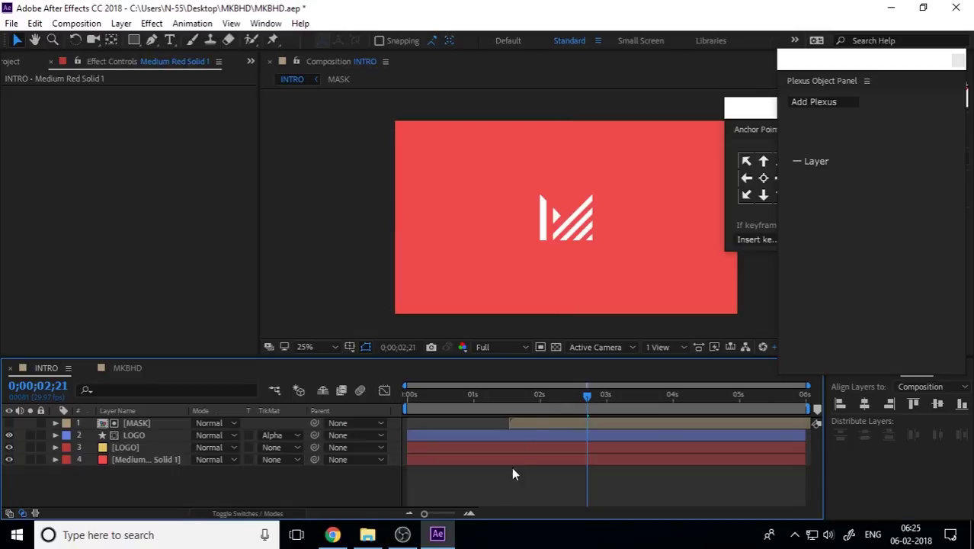
{"action": "key", "text": "space"}
{"action": "left_click_drag", "start_coordinate": [480, 401], "coordinate": [500, 403]}
{"action": "left_click", "coordinate": [451, 414]}
{"action": "key", "text": "space"}
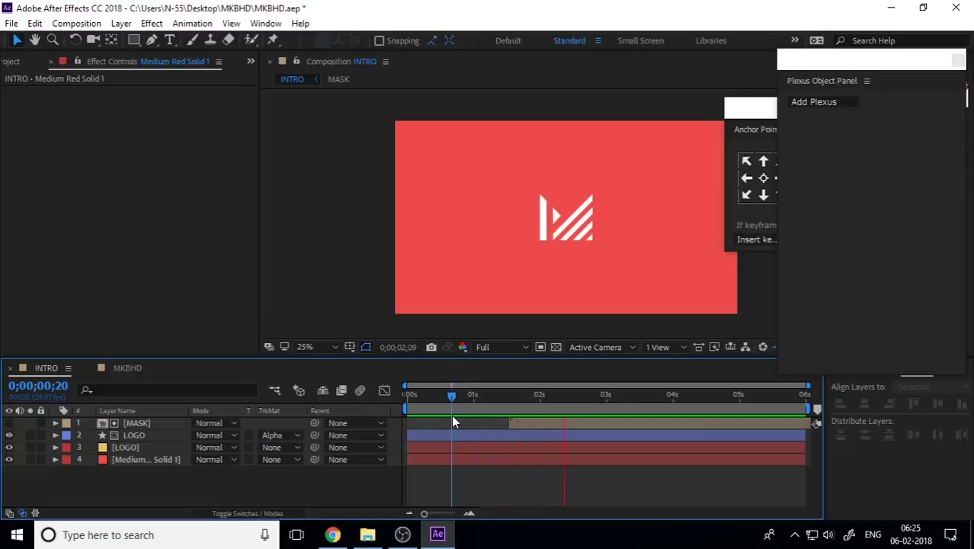
{"action": "left_click_drag", "start_coordinate": [451, 394], "coordinate": [398, 418]}
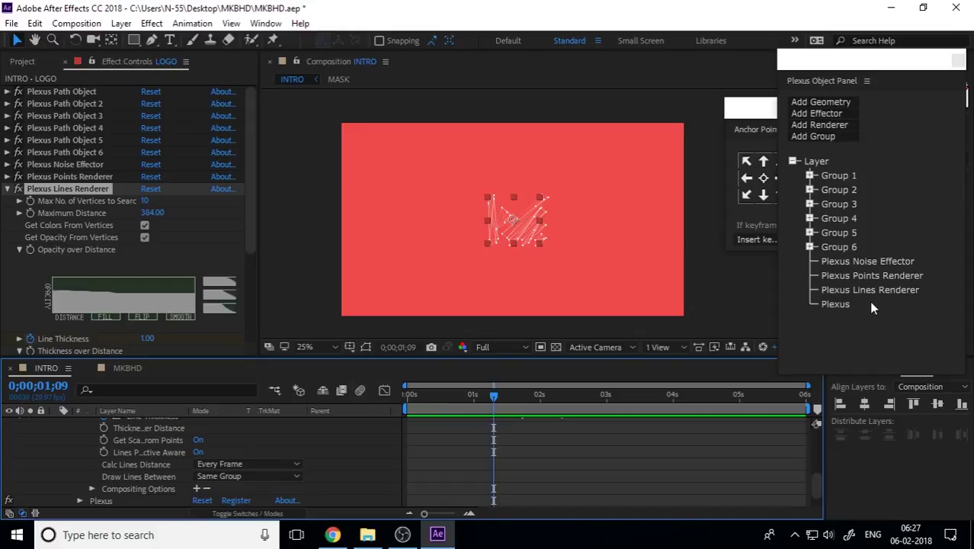
Show the Plexus Lines Renderer settings and preview the animation from the start.
{"action": "left_click", "coordinate": [875, 290]}
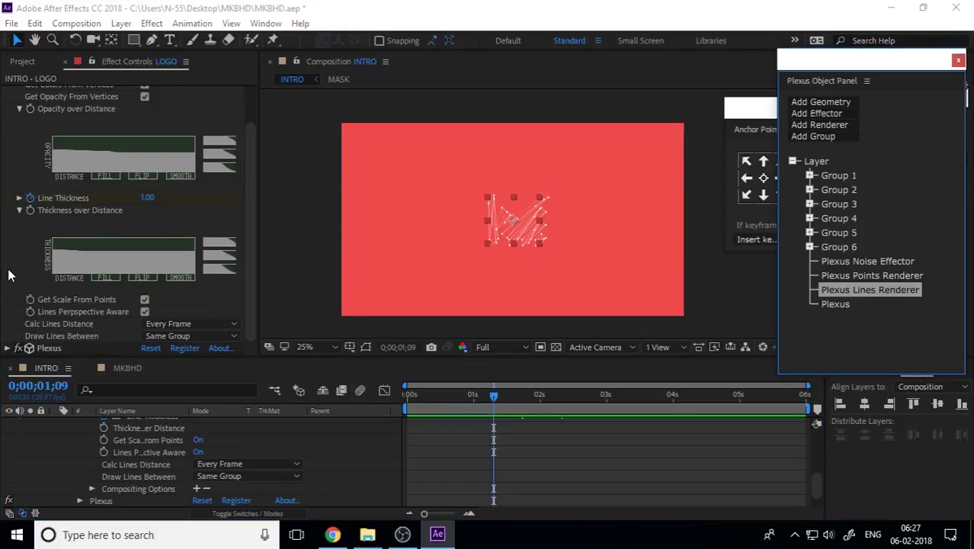
{"action": "scroll", "coordinate": [9, 274], "scroll_direction": "up", "scroll_amount": 2}
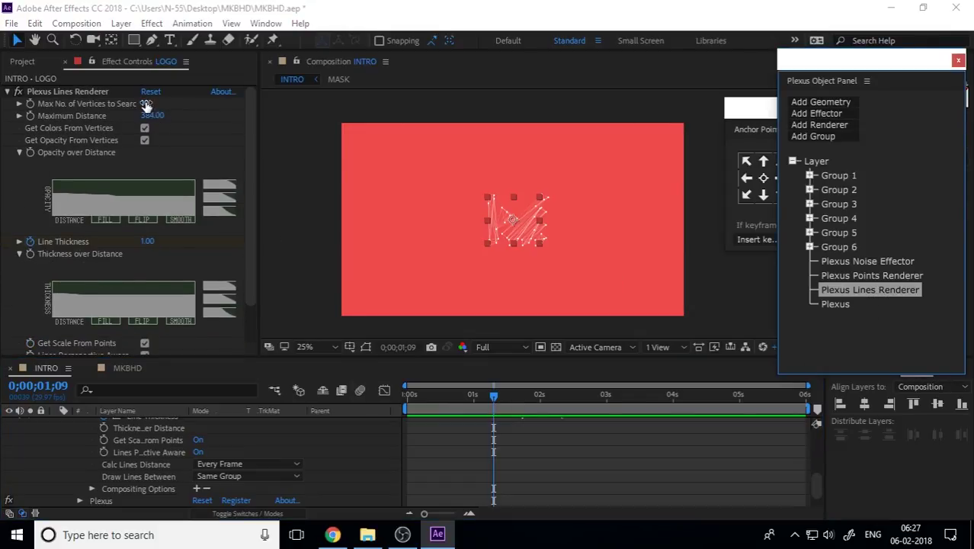
{"action": "scroll", "coordinate": [525, 274], "scroll_direction": "up", "scroll_amount": 2}
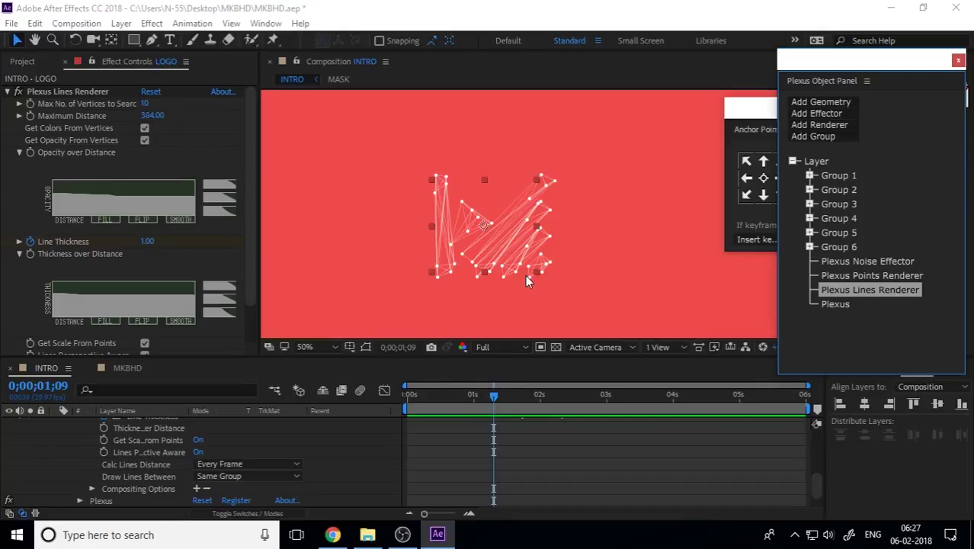
{"action": "left_click_drag", "start_coordinate": [503, 397], "coordinate": [471, 396]}
{"action": "left_click", "coordinate": [152, 120]}
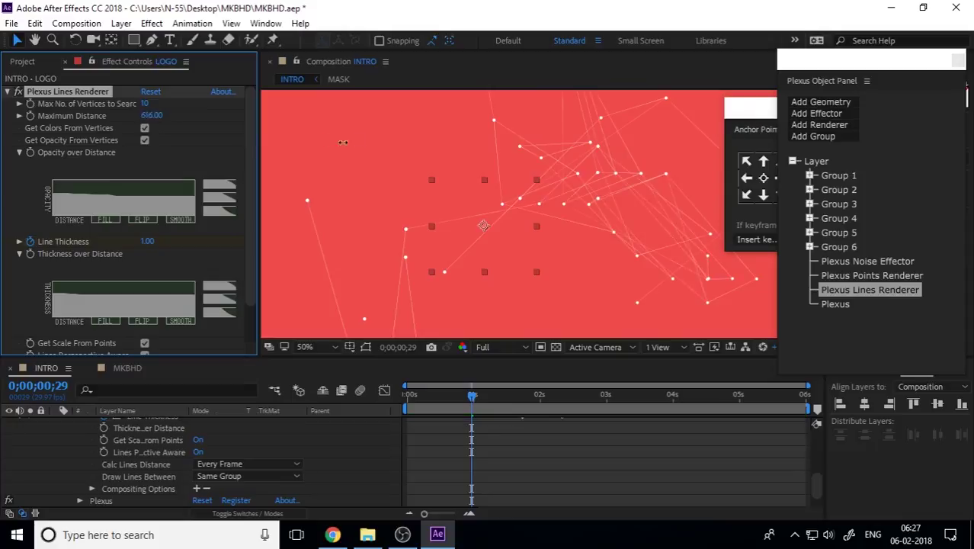
{"action": "left_click_drag", "start_coordinate": [457, 408], "coordinate": [404, 405]}
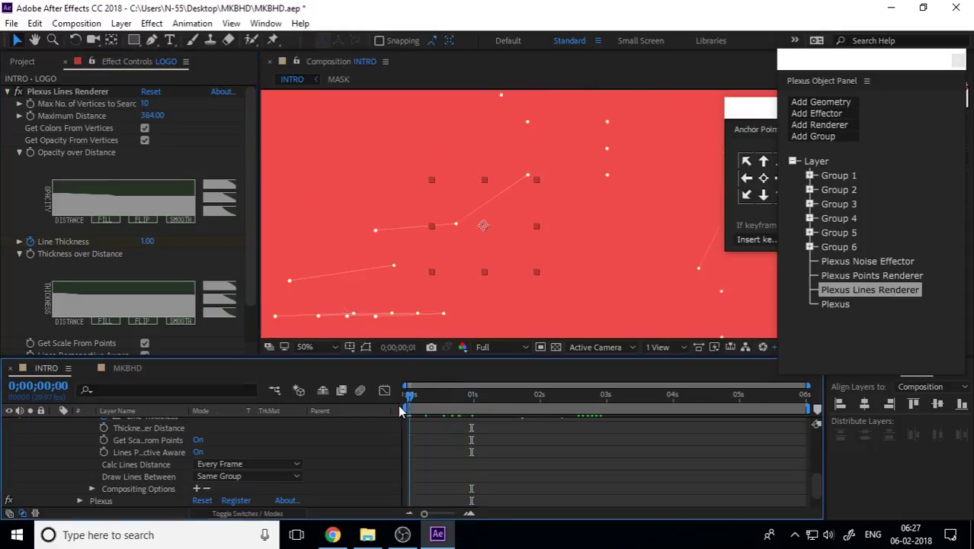
{"action": "left_click", "coordinate": [154, 174]}
{"action": "left_click", "coordinate": [418, 402]}
{"action": "key", "text": "space"}
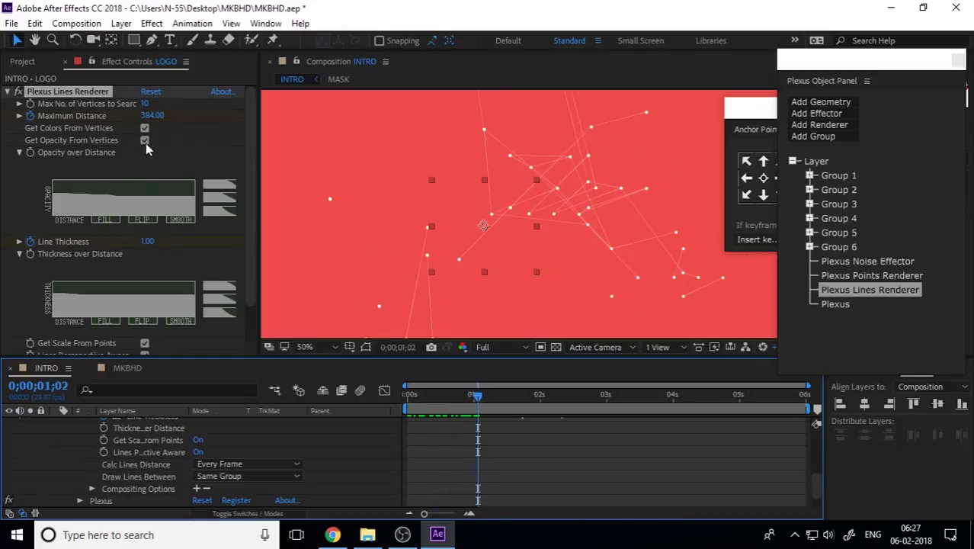
Try Maximum Distance values 407 then 235, and replay from the start.
{"action": "left_click_drag", "start_coordinate": [151, 115], "coordinate": [326, 133]}
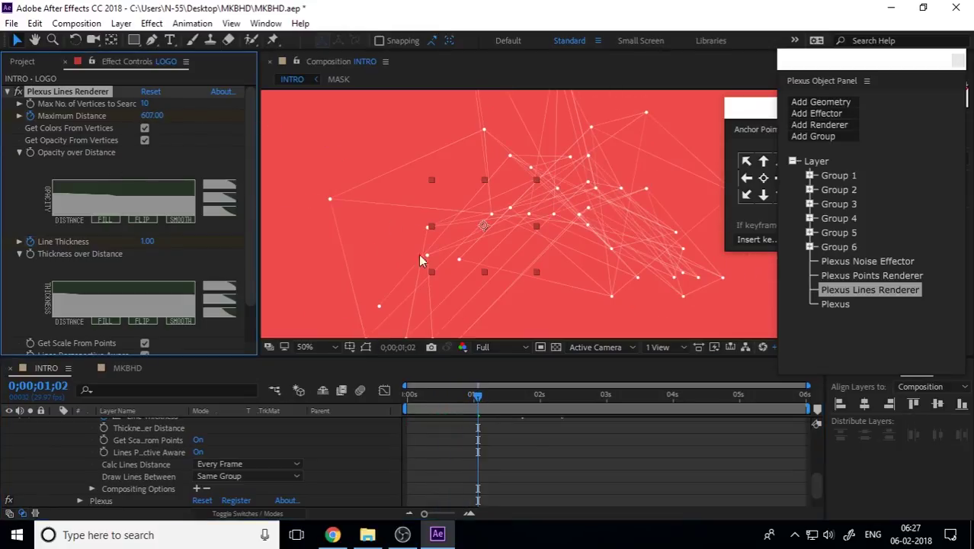
{"action": "mouse_move", "coordinate": [478, 396]}
{"action": "left_mouse_down"}
{"action": "mouse_move", "coordinate": [507, 397]}
{"action": "mouse_move", "coordinate": [491, 398]}
{"action": "left_mouse_up"}
{"action": "left_click", "coordinate": [152, 115]}
{"action": "type", "text": "407"}
{"action": "key", "text": "Return"}
{"action": "left_click_drag", "start_coordinate": [152, 115], "coordinate": [16, 93]}
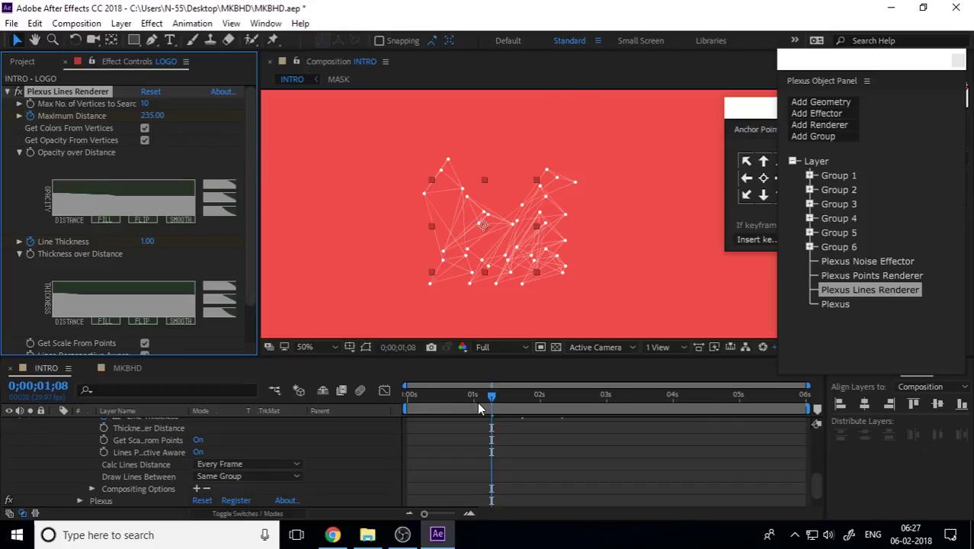
{"action": "left_click_drag", "start_coordinate": [478, 398], "coordinate": [374, 400]}
{"action": "key", "text": "space"}
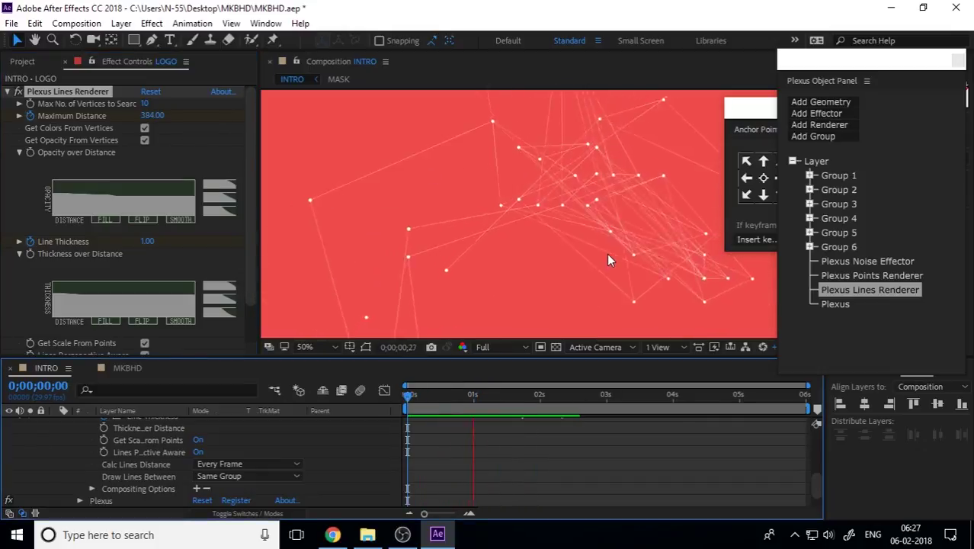
Raise Maximum Distance at the 1;08 keyframe and check the logo forming at 1;15.
{"action": "left_click", "coordinate": [503, 403]}
{"action": "scroll", "coordinate": [493, 462], "scroll_direction": "up", "scroll_amount": 3}
{"action": "scroll", "coordinate": [496, 463], "scroll_direction": "down", "scroll_amount": 3}
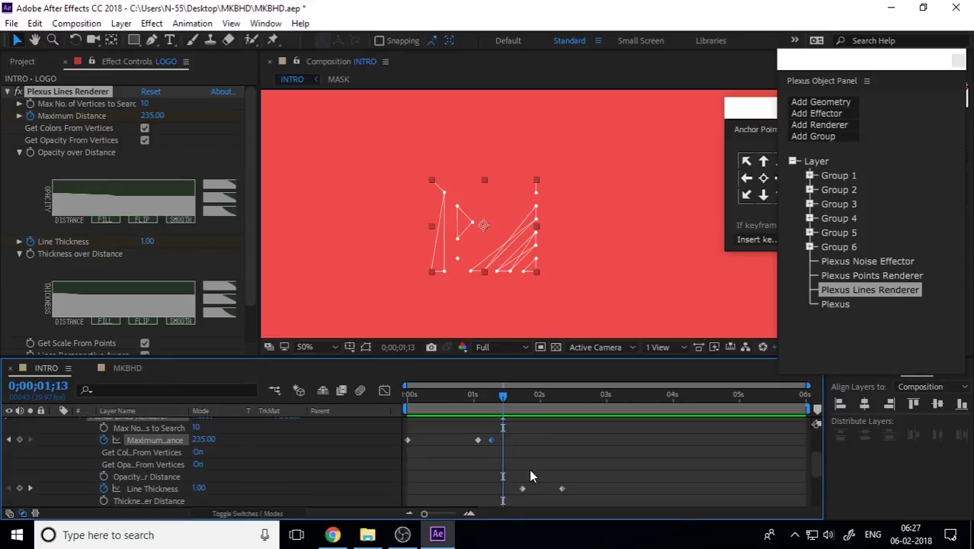
{"action": "key", "text": "j"}
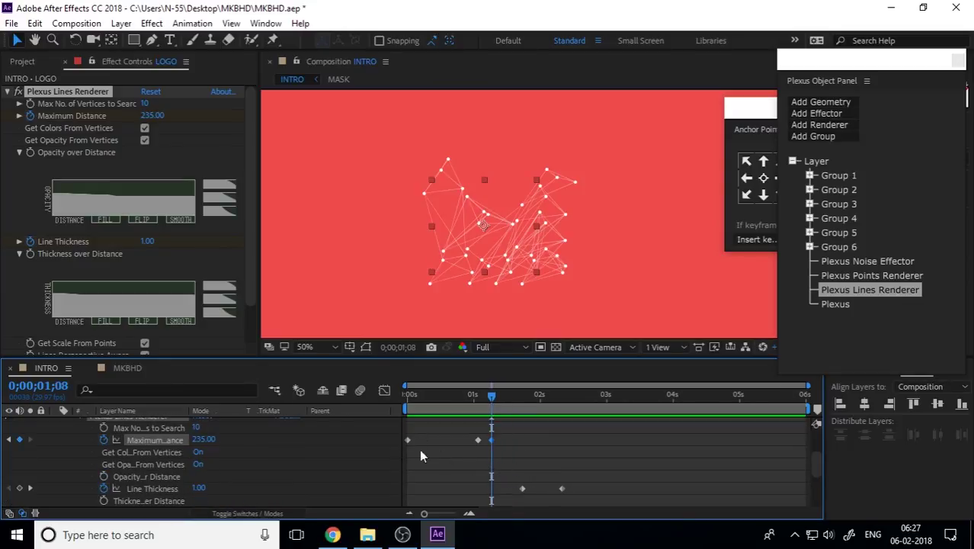
{"action": "left_click_drag", "start_coordinate": [157, 122], "coordinate": [213, 123]}
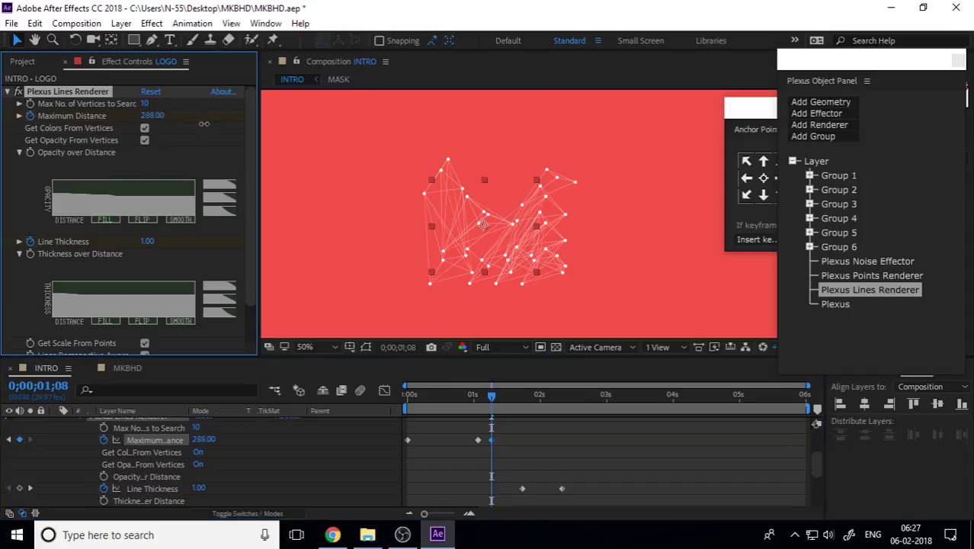
{"action": "left_click", "coordinate": [495, 398]}
{"action": "left_click_drag", "start_coordinate": [495, 398], "coordinate": [508, 405]}
Set the 1;08 Maximum Distance keyframe to 365 and preview from just before one second.
{"action": "key", "text": "j"}
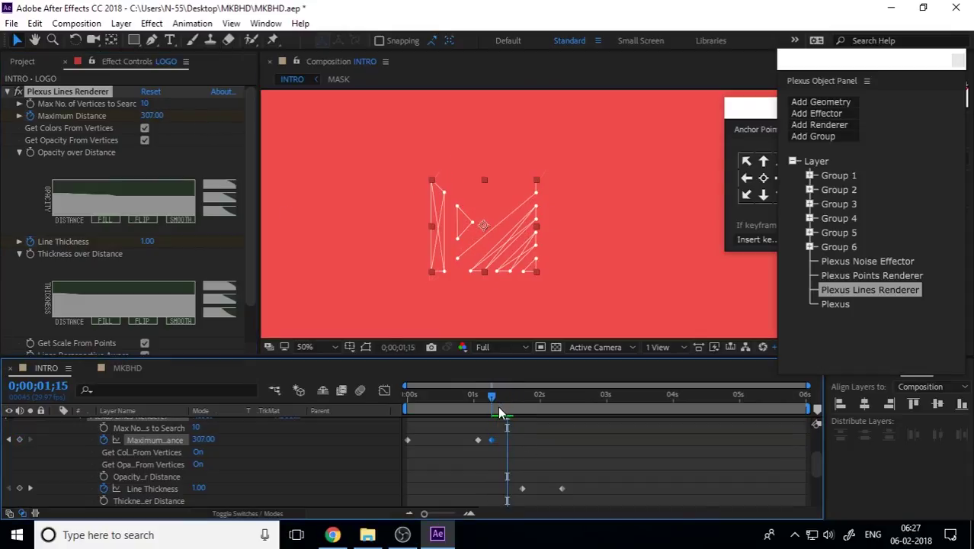
{"action": "left_click_drag", "start_coordinate": [149, 115], "coordinate": [209, 128]}
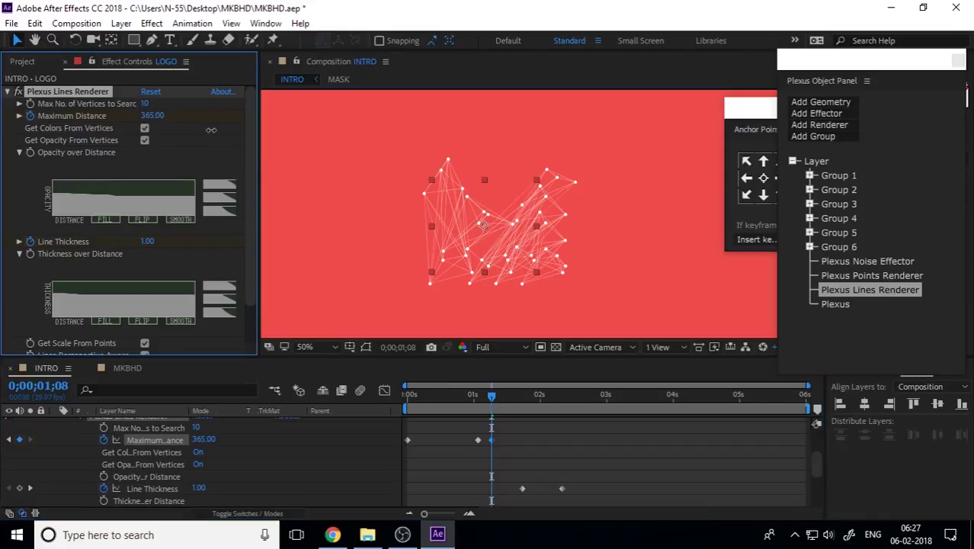
{"action": "left_click_drag", "start_coordinate": [488, 398], "coordinate": [472, 398]}
{"action": "key", "text": "space"}
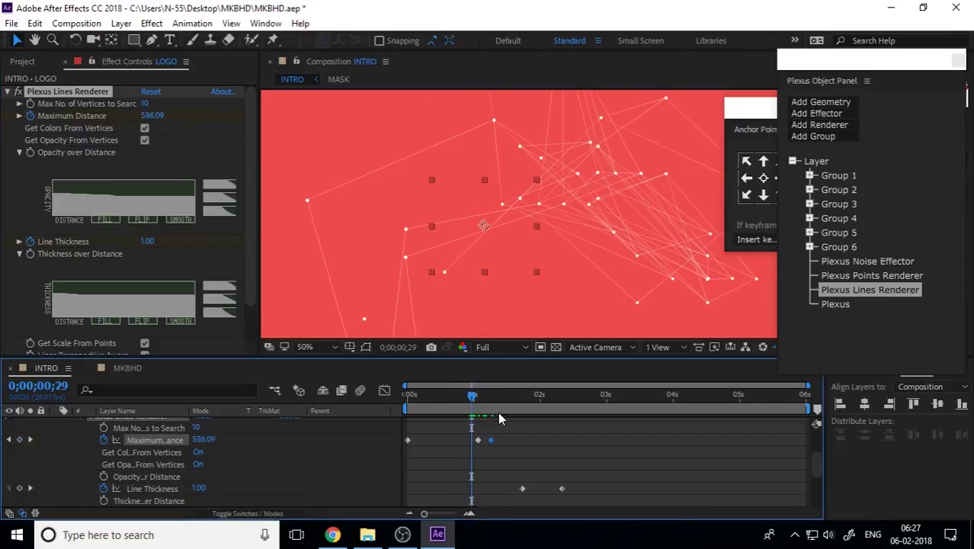
{"action": "key", "text": "Home"}
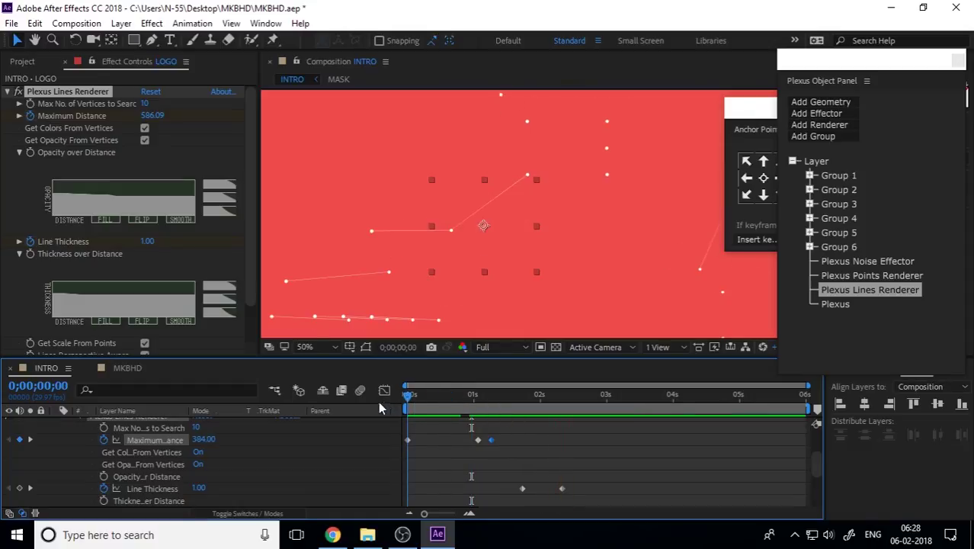
Preview the full animation with the viewer zoomed out to 25%, then select [LOGO].
{"action": "key", "text": "comma"}
{"action": "key", "text": "comma"}
{"action": "left_click", "coordinate": [715, 259]}
{"action": "key", "text": "space"}
{"action": "left_click", "coordinate": [389, 404]}
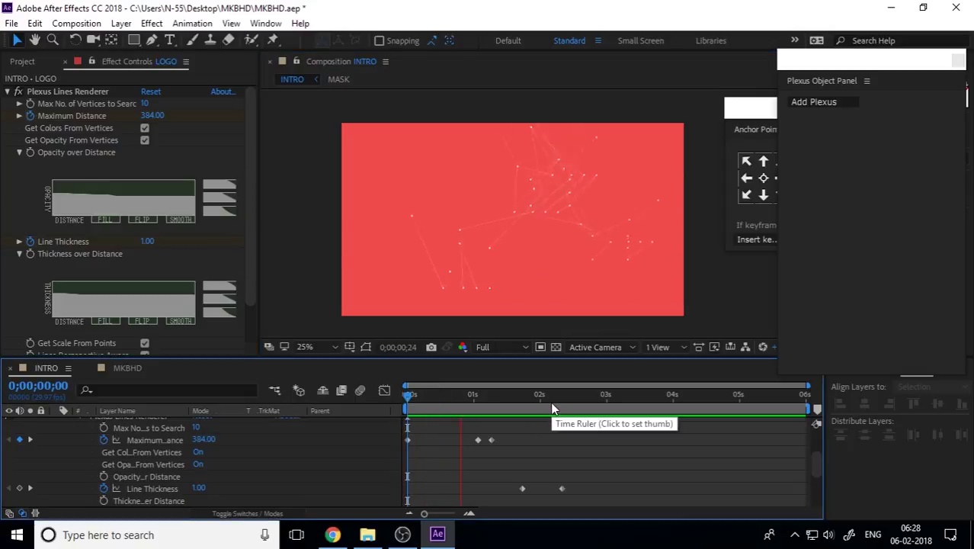
{"action": "key", "text": "space"}
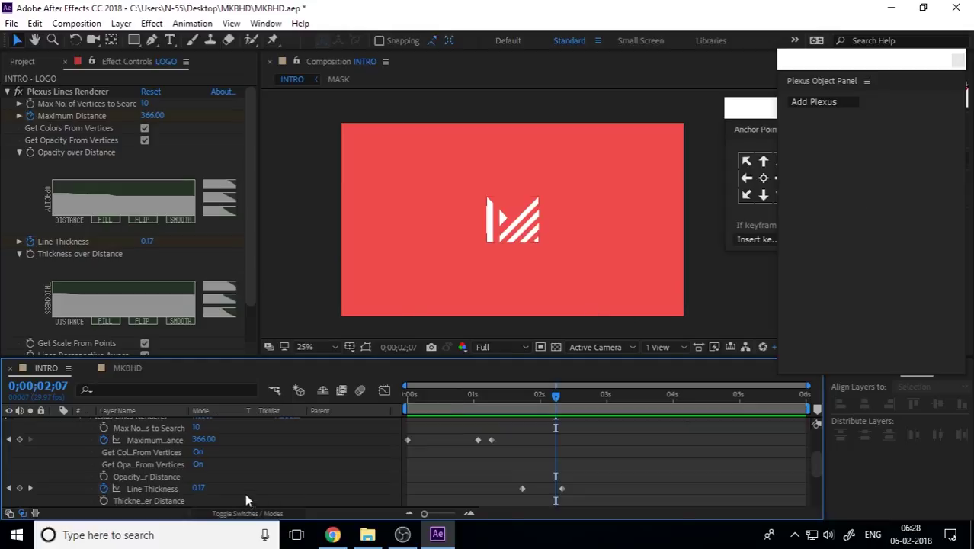
{"action": "scroll", "coordinate": [221, 475], "scroll_direction": "up", "scroll_amount": 3}
{"action": "left_click", "coordinate": [141, 448]}
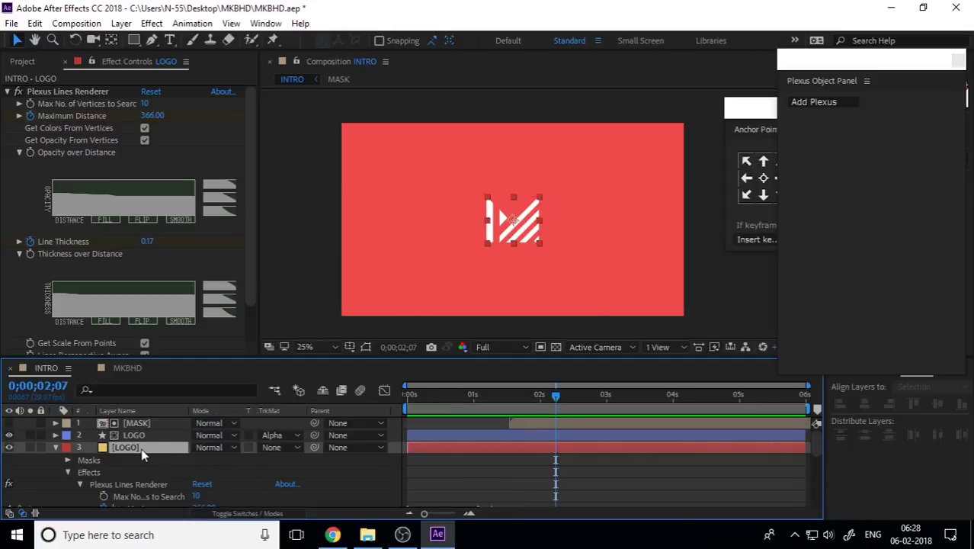
Save the project and draw a thin horizontal rectangle mask on the LINES layer.
{"action": "left_click", "coordinate": [58, 448]}
{"action": "key", "text": "ctrl+s"}
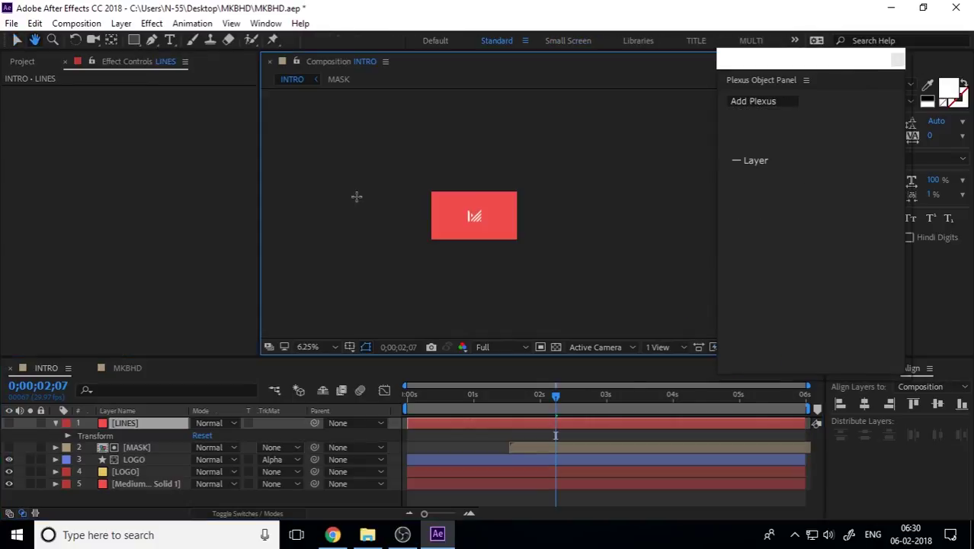
{"action": "key", "text": "q"}
{"action": "mouse_move", "coordinate": [338, 207]}
{"action": "left_mouse_down"}
{"action": "mouse_move", "coordinate": [518, 230]}
{"action": "mouse_move", "coordinate": [630, 216]}
{"action": "left_mouse_up"}
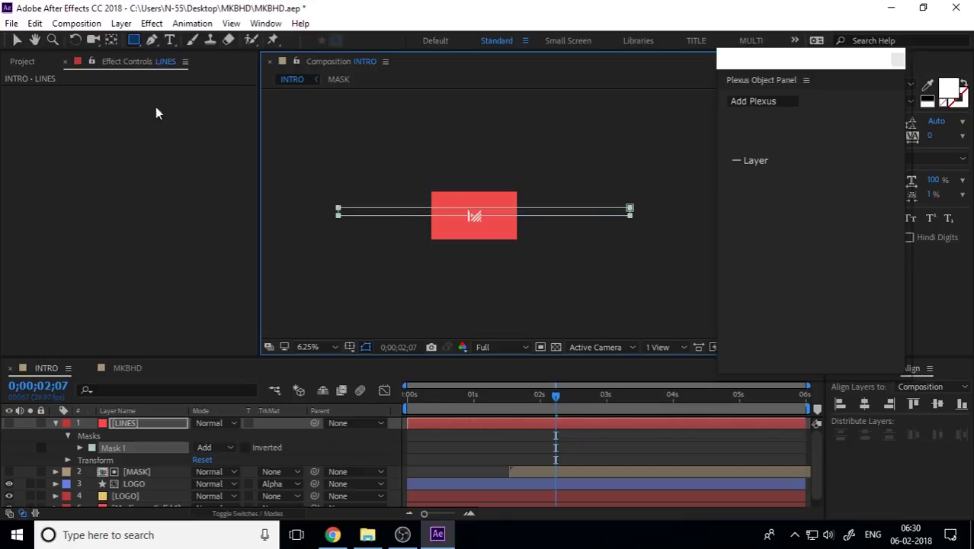
{"action": "left_click", "coordinate": [16, 40]}
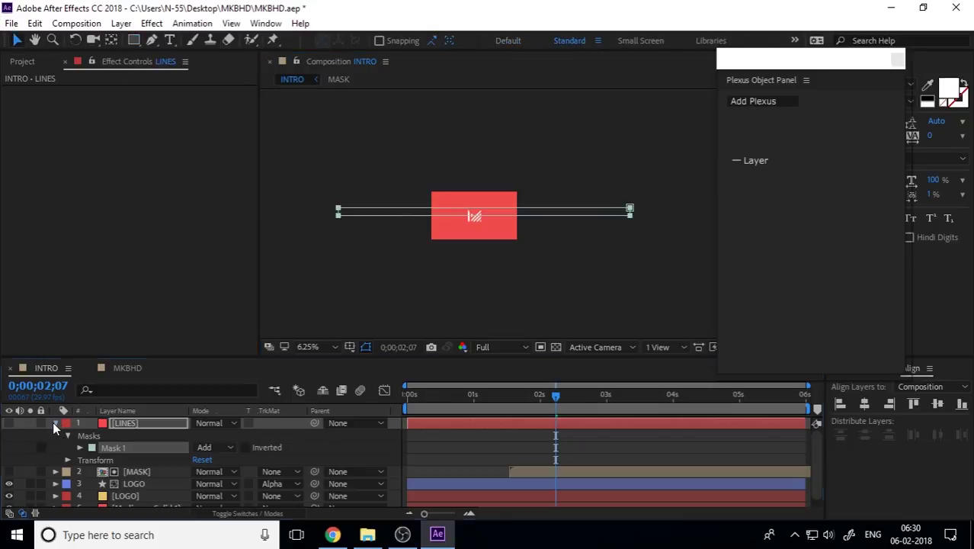
Move the two white lines lower and centre them vertically in the composition.
{"action": "left_click", "coordinate": [54, 423]}
{"action": "scroll", "coordinate": [449, 233], "scroll_direction": "up", "scroll_amount": 1}
{"action": "left_click_drag", "start_coordinate": [533, 196], "coordinate": [535, 209]}
{"action": "left_click", "coordinate": [937, 406]}
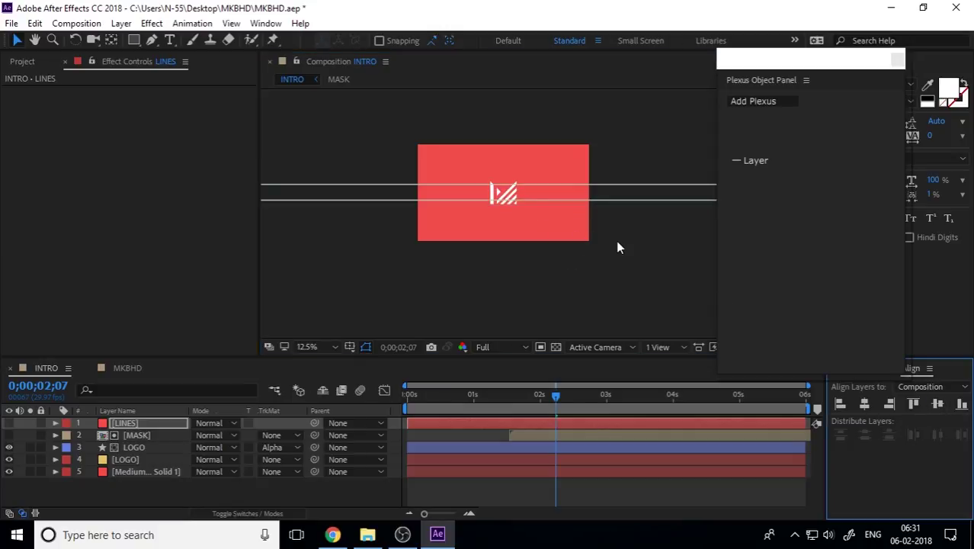
{"action": "scroll", "coordinate": [542, 200], "scroll_direction": "up", "scroll_amount": 4}
{"action": "scroll", "coordinate": [542, 200], "scroll_direction": "down", "scroll_amount": 2}
{"action": "left_click", "coordinate": [139, 424]}
{"action": "left_click", "coordinate": [159, 27]}
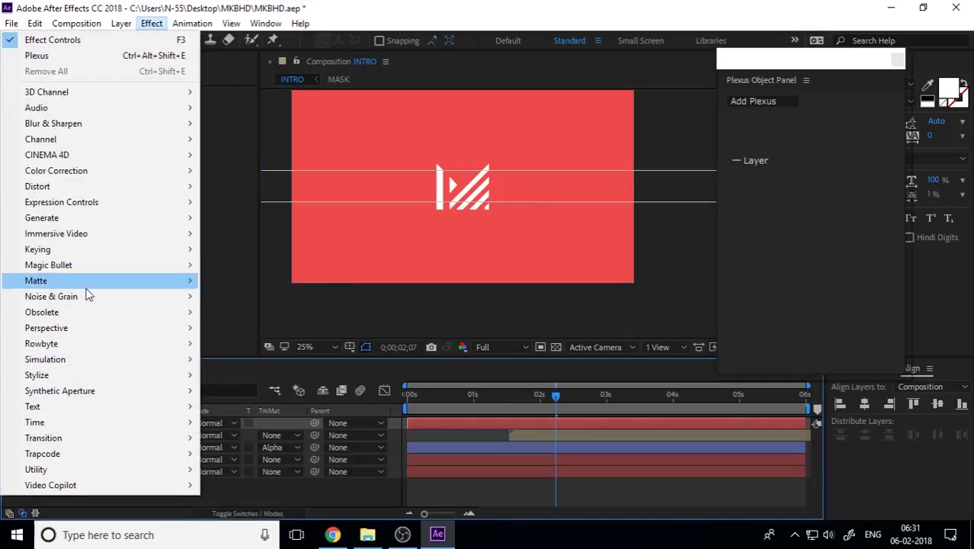
Apply Plexus to the LINES layer with path geometry taken from its mask.
{"action": "mouse_move", "coordinate": [84, 343]}
{"action": "left_click", "coordinate": [225, 344]}
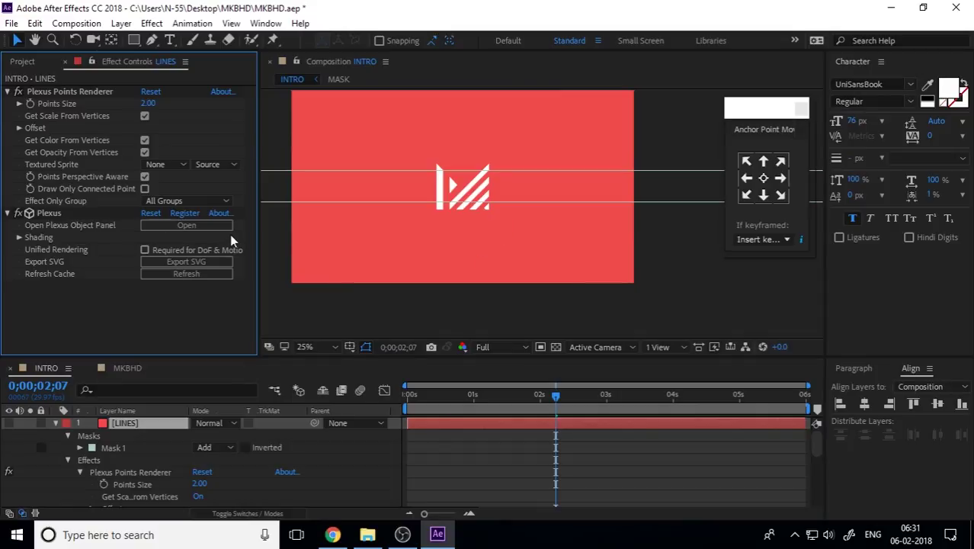
{"action": "left_click", "coordinate": [186, 225]}
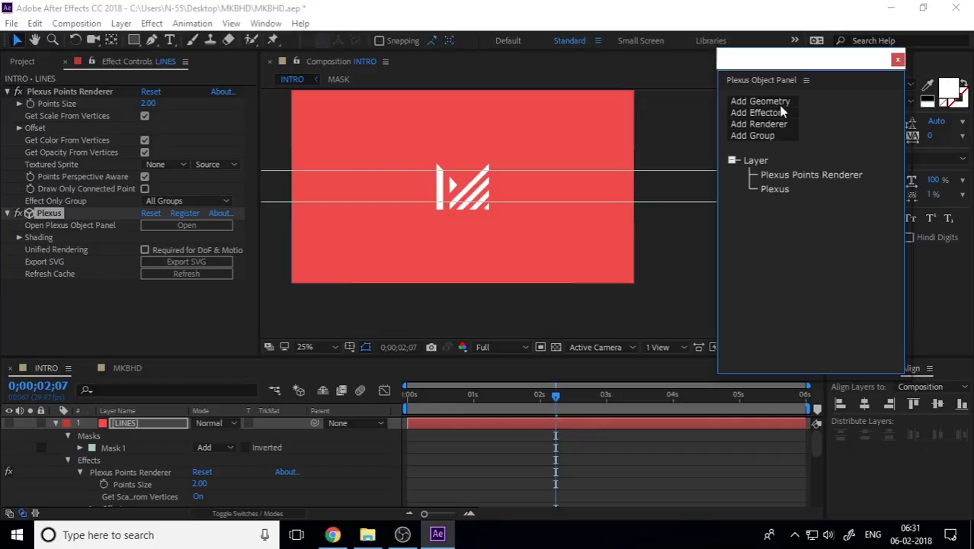
{"action": "left_click", "coordinate": [781, 108]}
{"action": "left_click", "coordinate": [768, 131]}
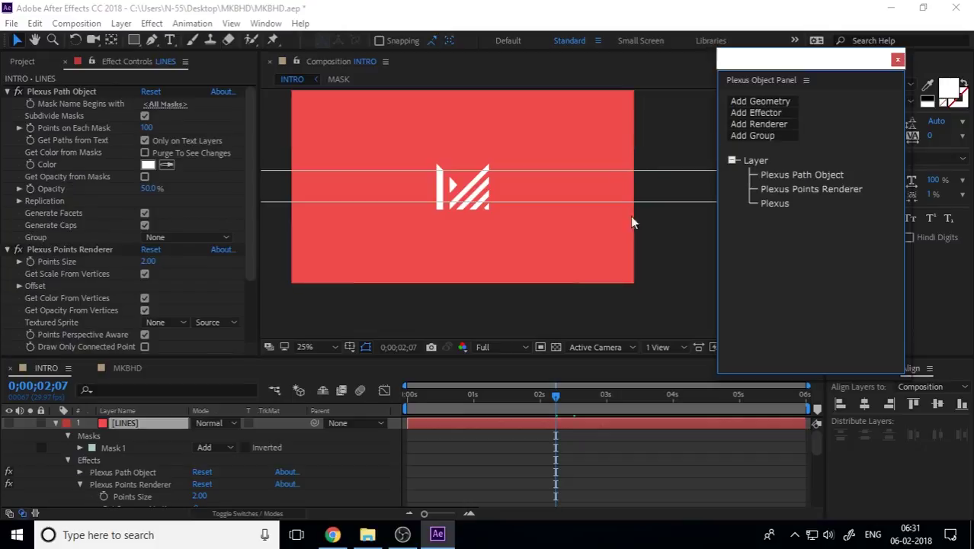
{"action": "left_click", "coordinate": [689, 276]}
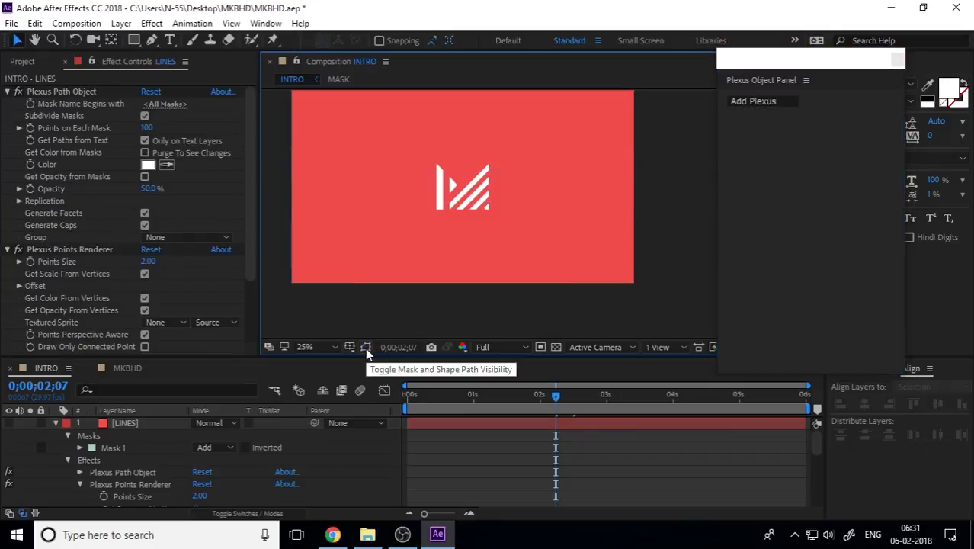
{"action": "left_click", "coordinate": [152, 425]}
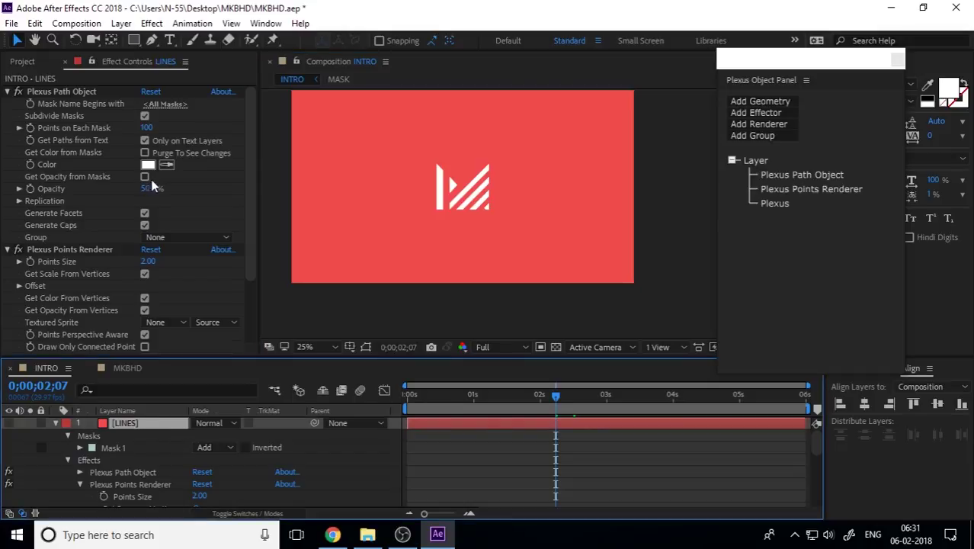
Enlarge Plexus points to 9.50, add a Lines renderer, and make LINES visible.
{"action": "left_click", "coordinate": [806, 190]}
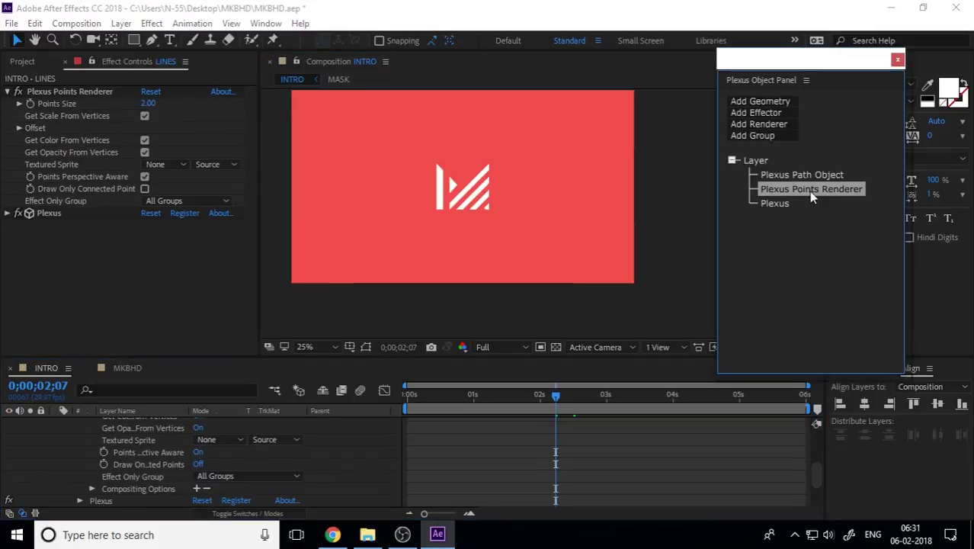
{"action": "left_click_drag", "start_coordinate": [147, 103], "coordinate": [202, 102]}
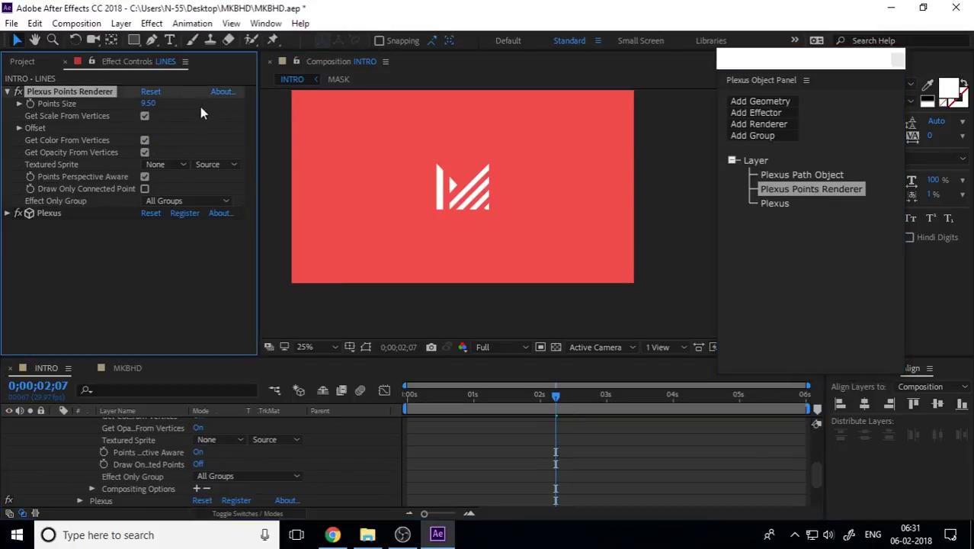
{"action": "left_click", "coordinate": [771, 124]}
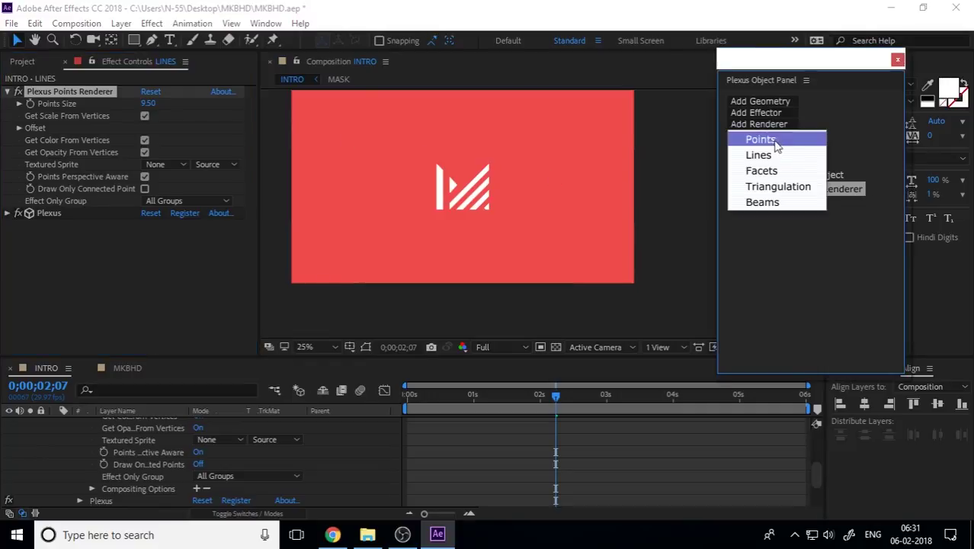
{"action": "left_click", "coordinate": [774, 156]}
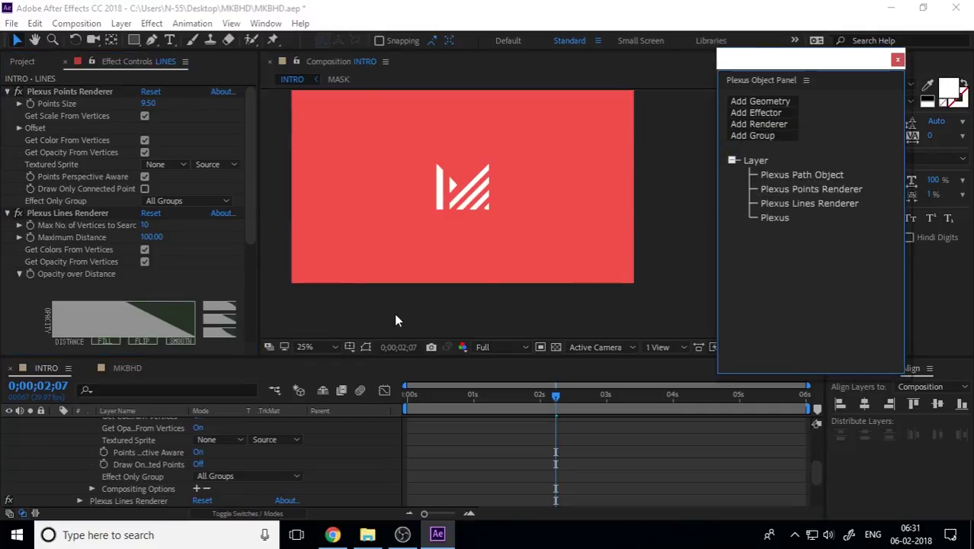
{"action": "scroll", "coordinate": [128, 449], "scroll_direction": "up", "scroll_amount": 3}
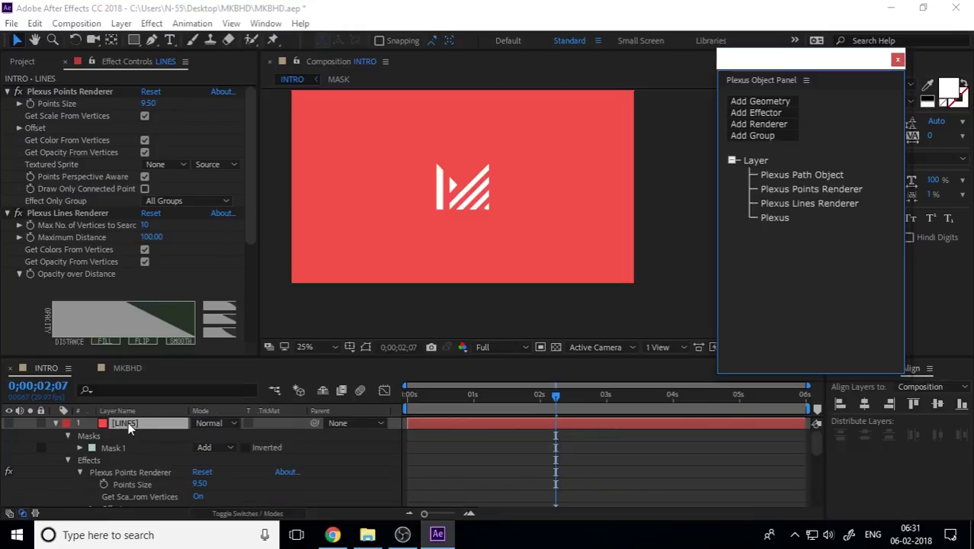
{"action": "left_click", "coordinate": [130, 427]}
{"action": "left_click", "coordinate": [9, 424]}
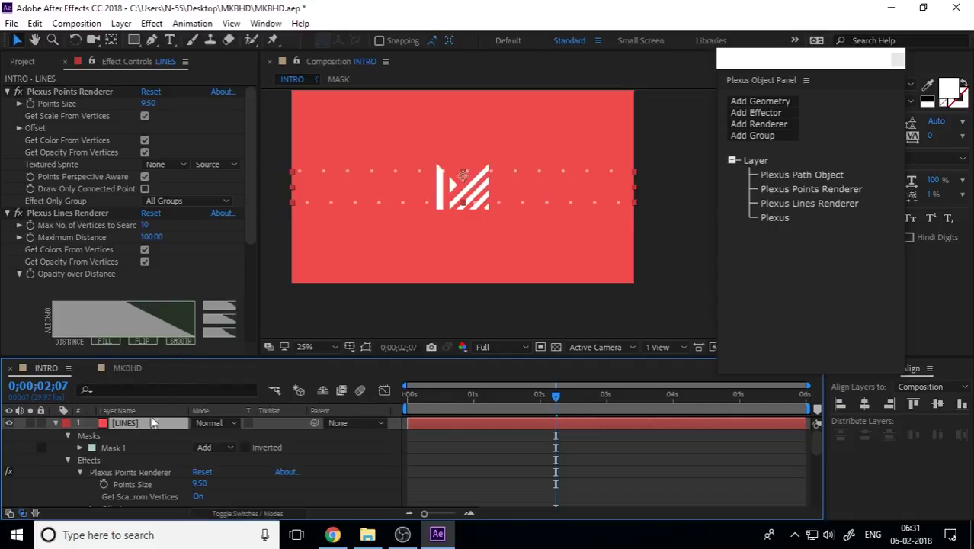
Set the Plexus Points Size to 3, then to 4.
{"action": "left_click", "coordinate": [151, 103]}
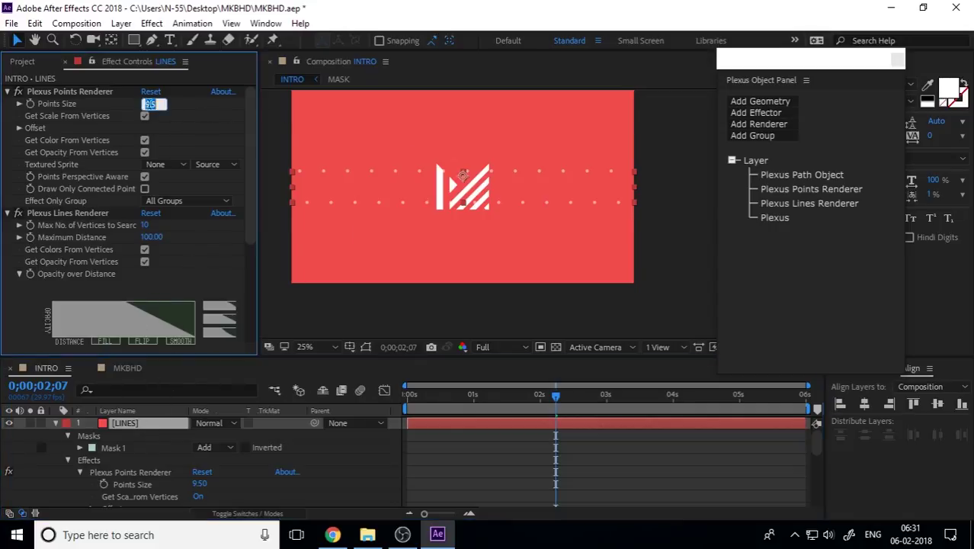
{"action": "type", "text": "3"}
{"action": "key", "text": "Return"}
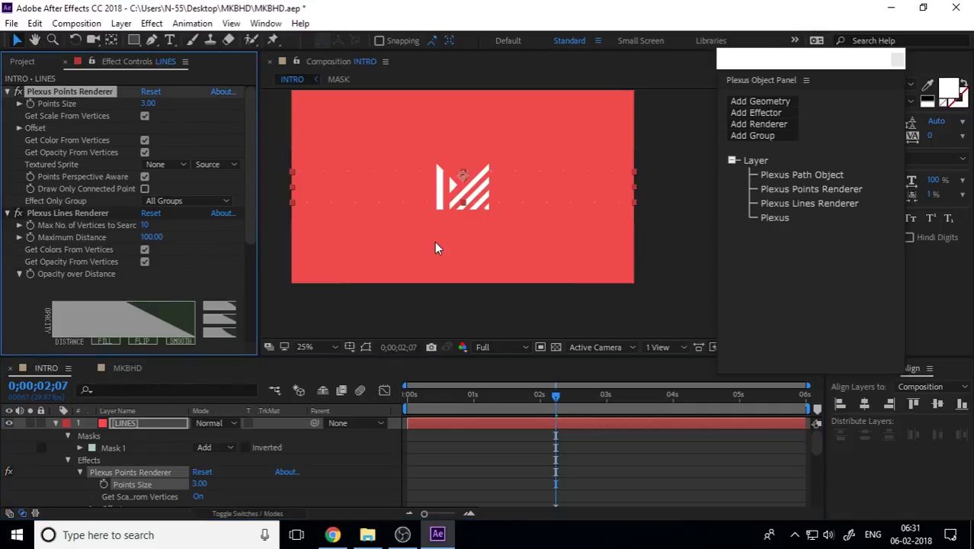
{"action": "left_click", "coordinate": [147, 103]}
{"action": "type", "text": "4"}
{"action": "key", "text": "Return"}
Add a second Lines renderer, then delete the extra renderer.
{"action": "left_click", "coordinate": [778, 124]}
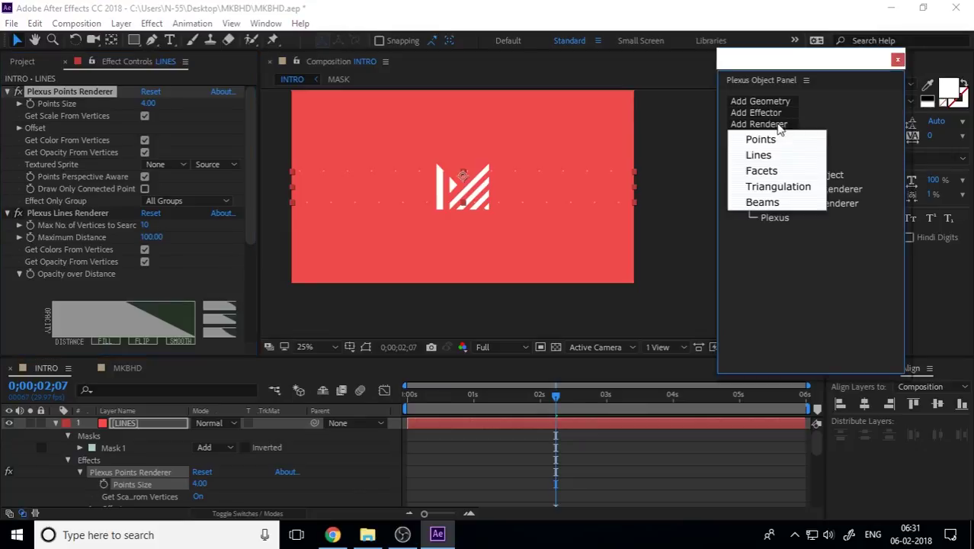
{"action": "left_click", "coordinate": [783, 153]}
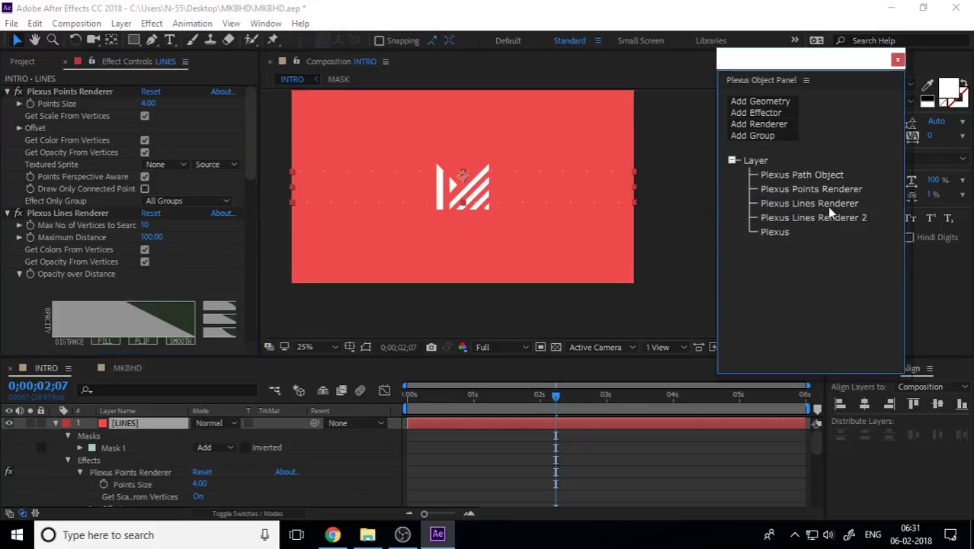
{"action": "mouse_move", "coordinate": [832, 222]}
{"action": "left_mouse_down"}
{"action": "mouse_move", "coordinate": [830, 203]}
{"action": "mouse_move", "coordinate": [824, 236]}
{"action": "left_mouse_up"}
{"action": "key", "text": "Delete"}
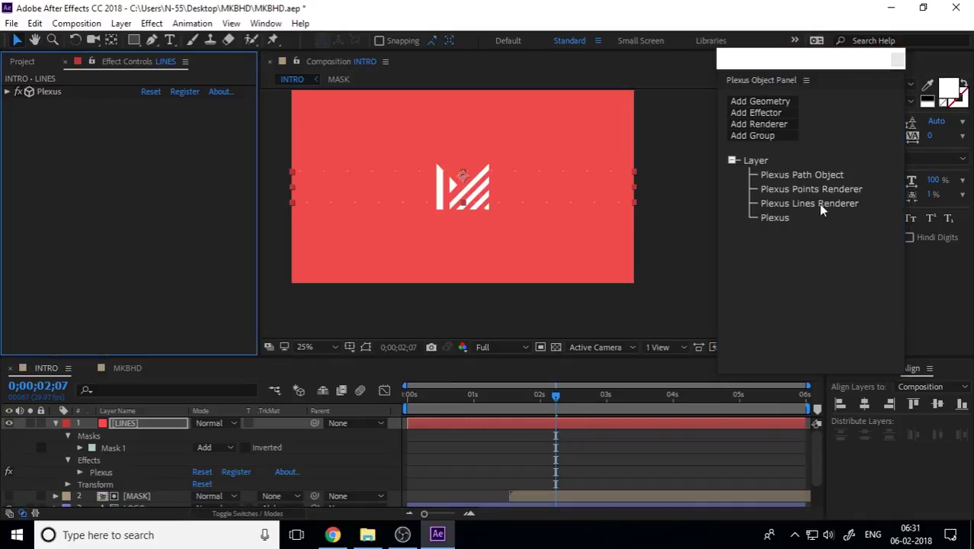
{"action": "left_click", "coordinate": [820, 204]}
{"action": "scroll", "coordinate": [49, 177], "scroll_direction": "up", "scroll_amount": 1}
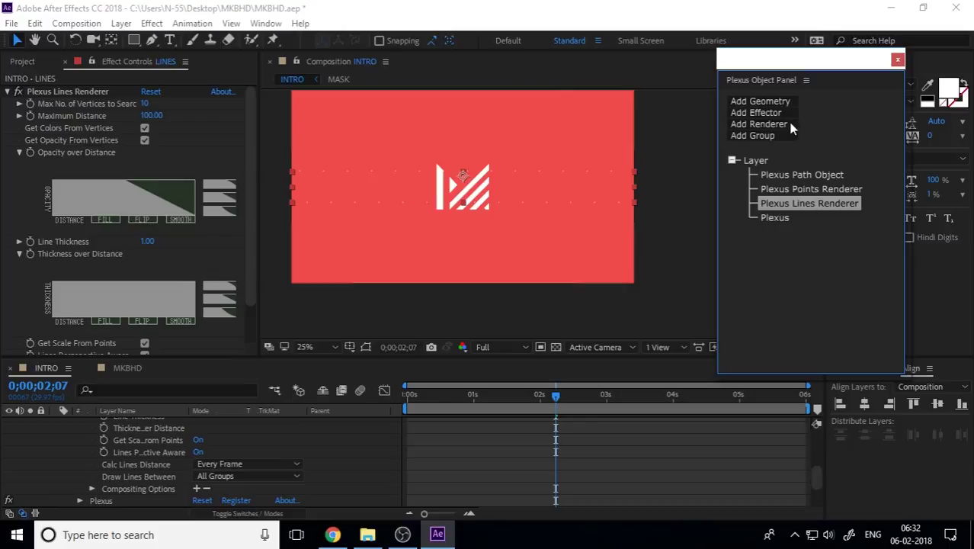
Set the Plexus Points Renderer's Points Size to 5, leaving points per mask unchanged.
{"action": "left_click", "coordinate": [819, 176]}
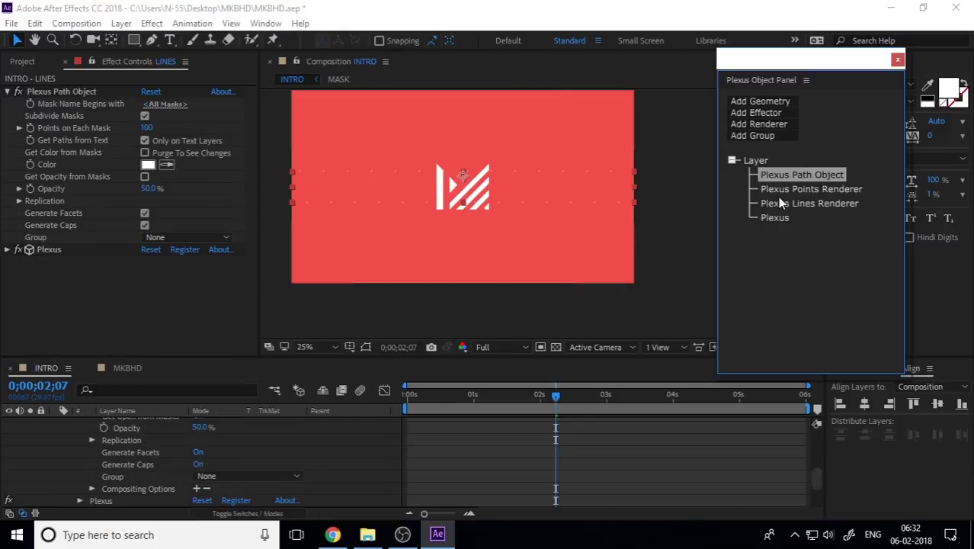
{"action": "left_click_drag", "start_coordinate": [146, 127], "coordinate": [168, 128]}
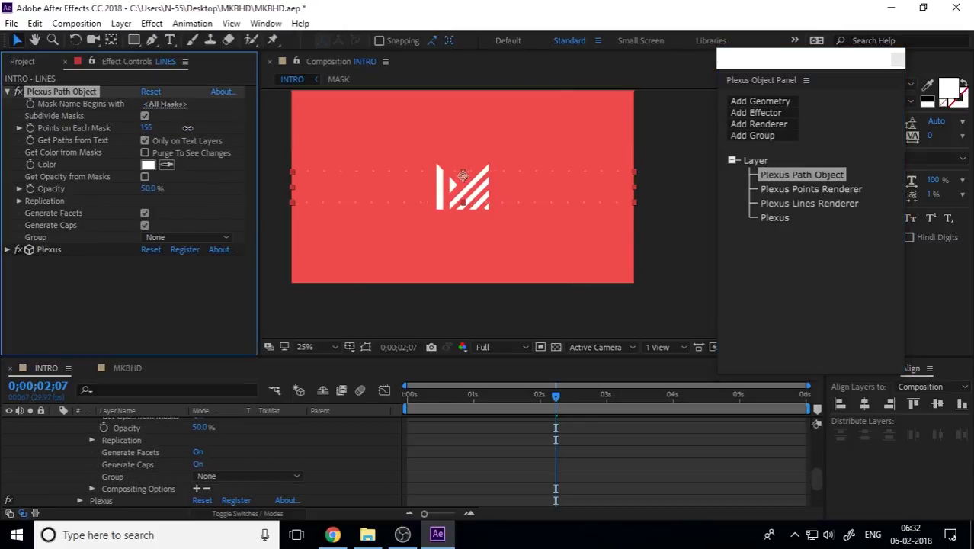
{"action": "key", "text": "ctrl+z"}
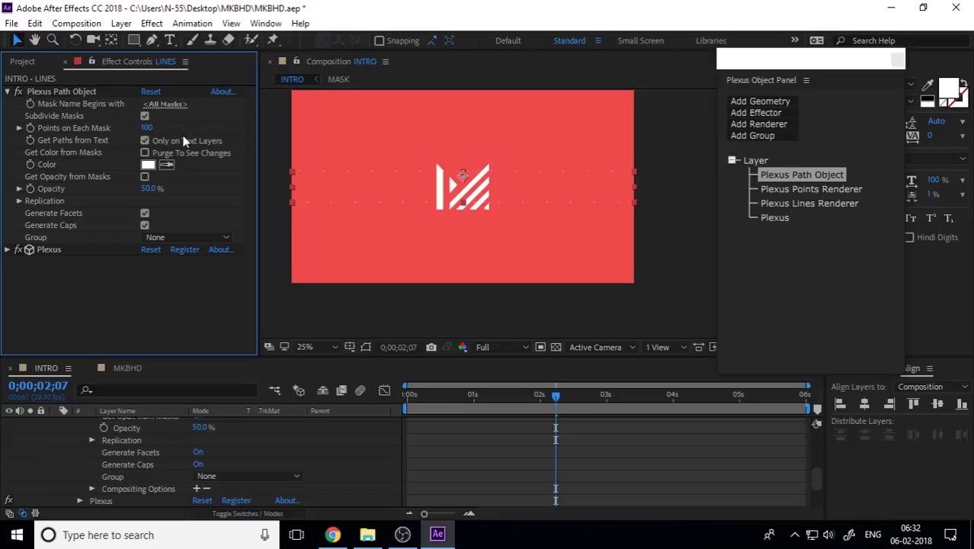
{"action": "key", "text": "period"}
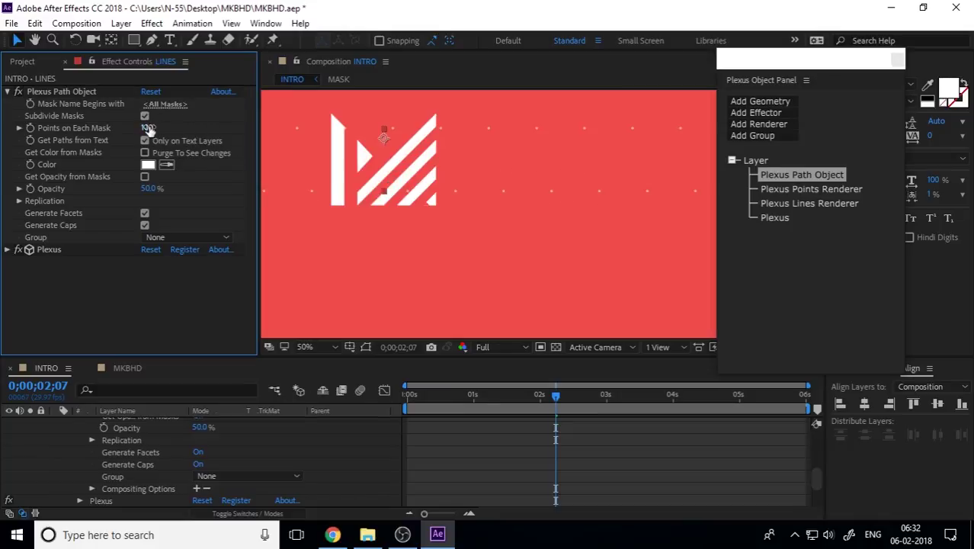
{"action": "left_click_drag", "start_coordinate": [148, 127], "coordinate": [160, 127]}
{"action": "key", "text": "ctrl+z"}
{"action": "left_click", "coordinate": [830, 189]}
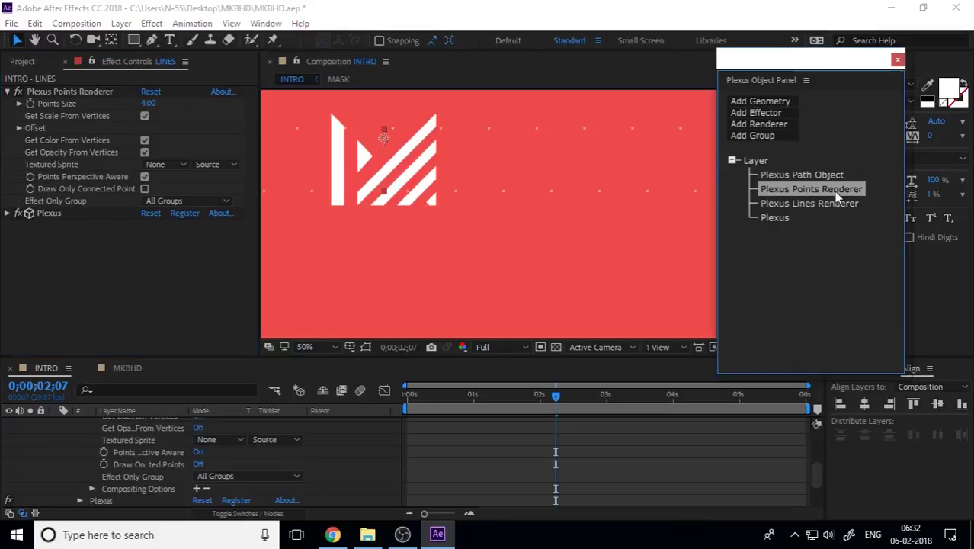
{"action": "left_click", "coordinate": [148, 104]}
{"action": "type", "text": "5"}
{"action": "key", "text": "Return"}
In the Plexus Lines Renderer, set Max No. of Vertices to 2 and Maximum Distance to 1460.
{"action": "scroll", "coordinate": [579, 163], "scroll_direction": "down", "scroll_amount": 2}
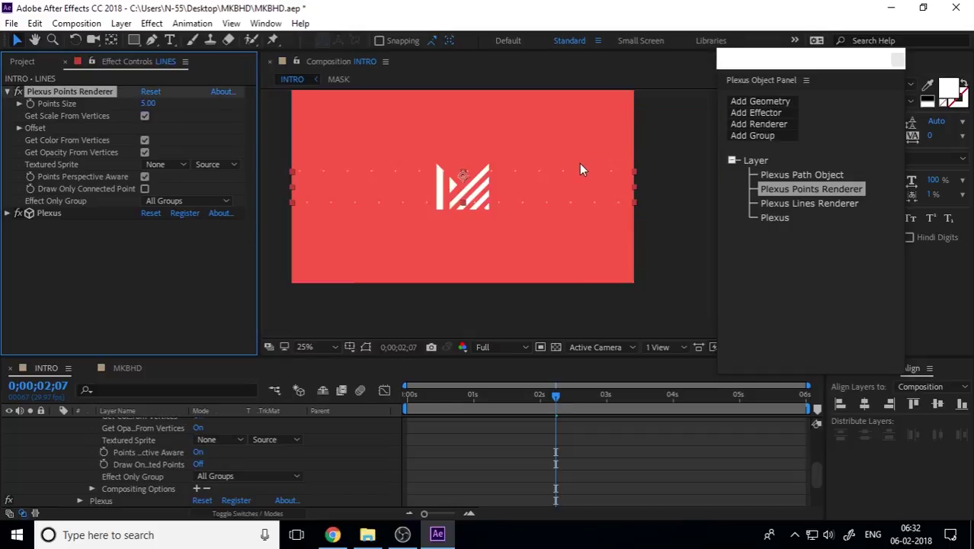
{"action": "left_click_drag", "start_coordinate": [478, 170], "coordinate": [483, 173]}
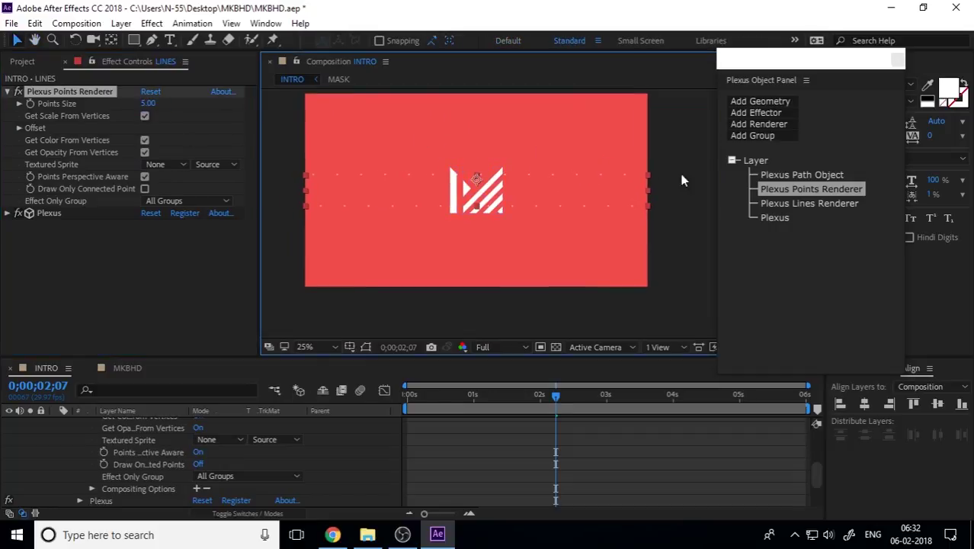
{"action": "left_click", "coordinate": [805, 213]}
{"action": "left_click", "coordinate": [804, 202]}
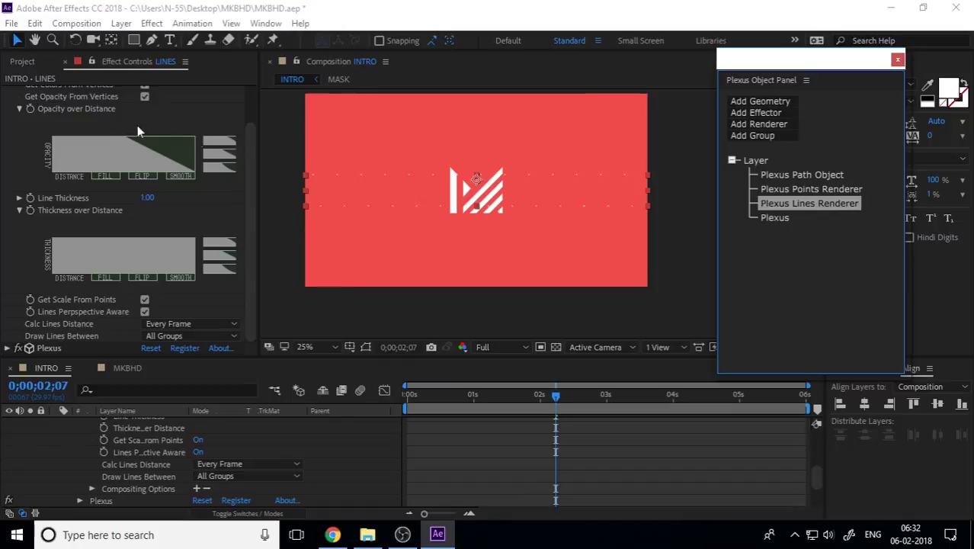
{"action": "scroll", "coordinate": [42, 236], "scroll_direction": "up", "scroll_amount": 3}
{"action": "left_click_drag", "start_coordinate": [146, 122], "coordinate": [239, 128]}
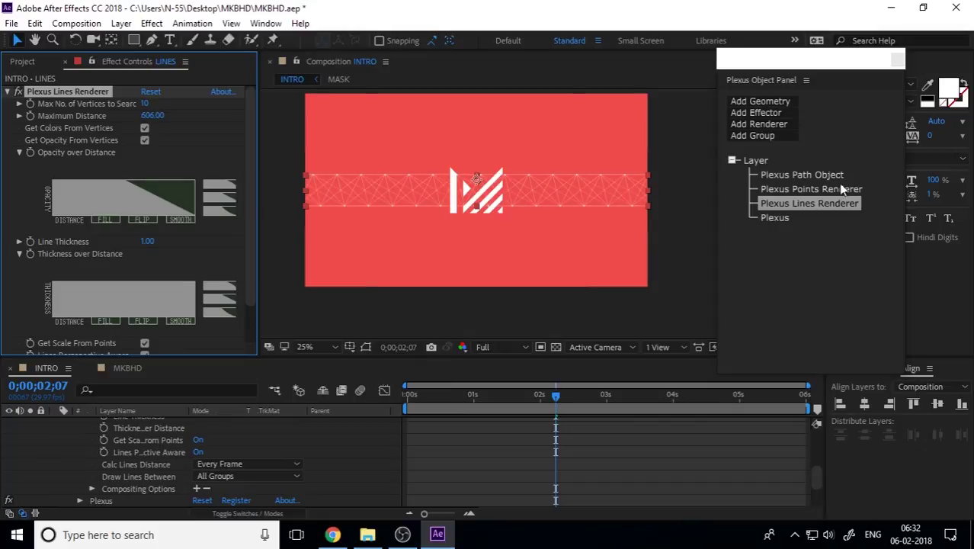
{"action": "left_click", "coordinate": [144, 104]}
{"action": "type", "text": "2"}
{"action": "key", "text": "Return"}
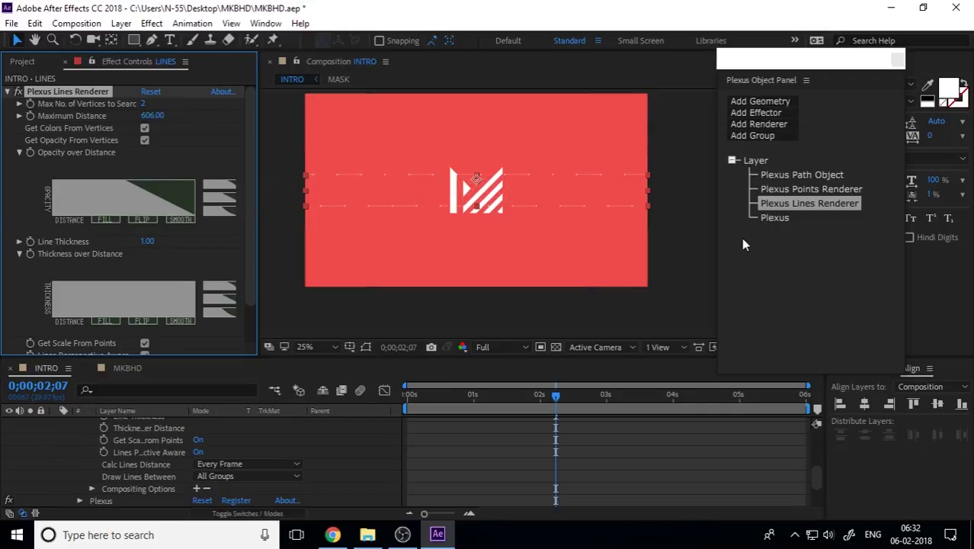
{"action": "left_click_drag", "start_coordinate": [152, 115], "coordinate": [3, 128]}
{"action": "left_click_drag", "start_coordinate": [152, 115], "coordinate": [246, 155]}
Draw rectangle Mask 2 above the M logo and Mask 3 below it, then reselect LINES.
{"action": "left_click", "coordinate": [806, 176]}
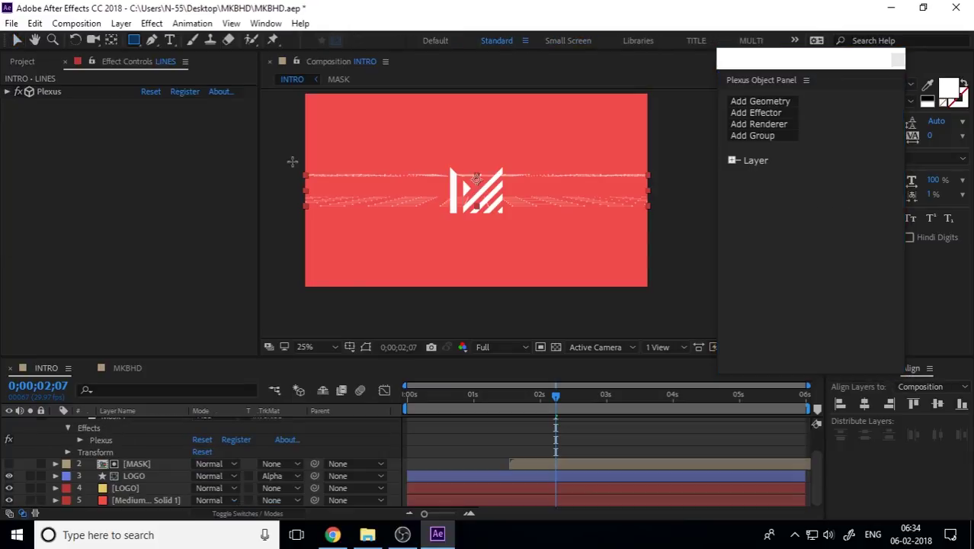
{"action": "mouse_move", "coordinate": [294, 131]}
{"action": "left_mouse_down"}
{"action": "mouse_move", "coordinate": [455, 159]}
{"action": "mouse_move", "coordinate": [683, 161]}
{"action": "left_mouse_up"}
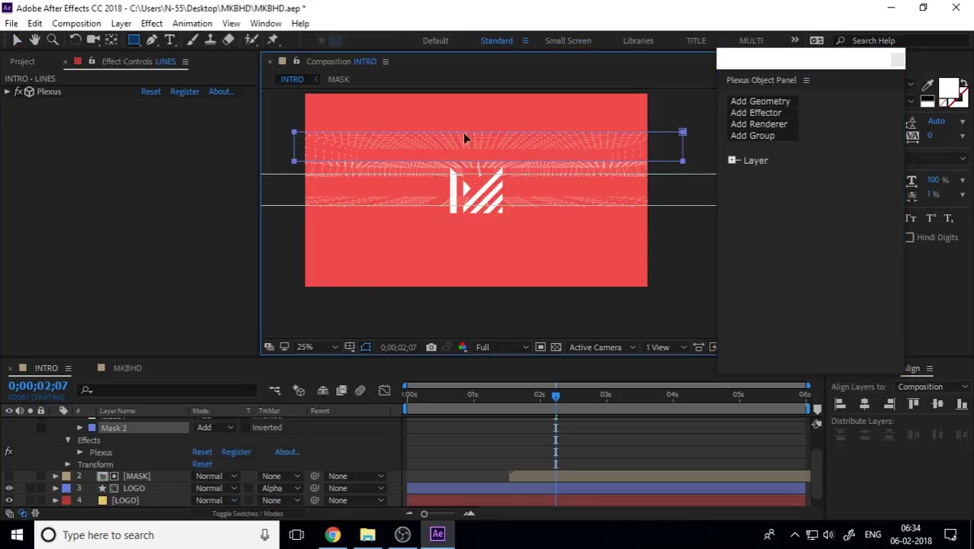
{"action": "scroll", "coordinate": [311, 142], "scroll_direction": "down", "scroll_amount": 1}
{"action": "left_click_drag", "start_coordinate": [297, 138], "coordinate": [554, 157]}
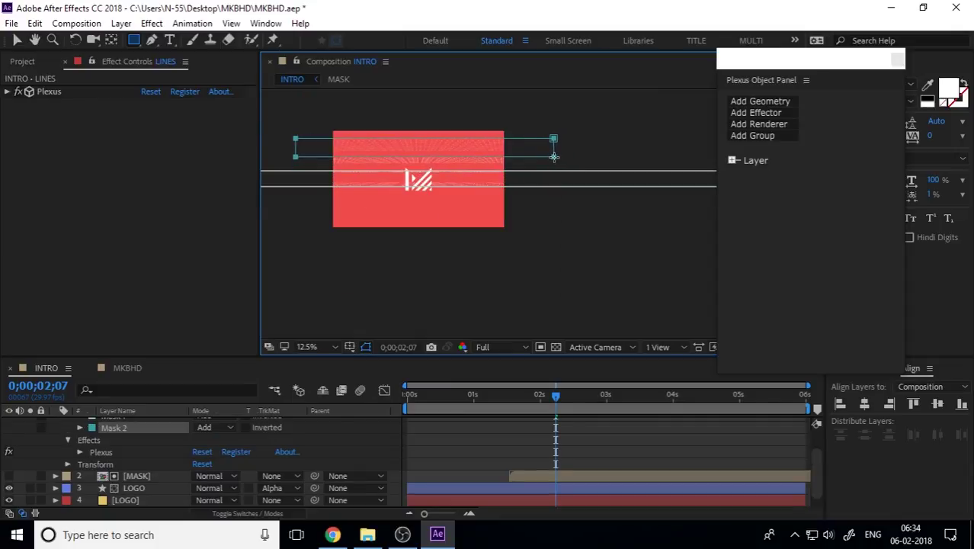
{"action": "left_click_drag", "start_coordinate": [289, 198], "coordinate": [538, 218]}
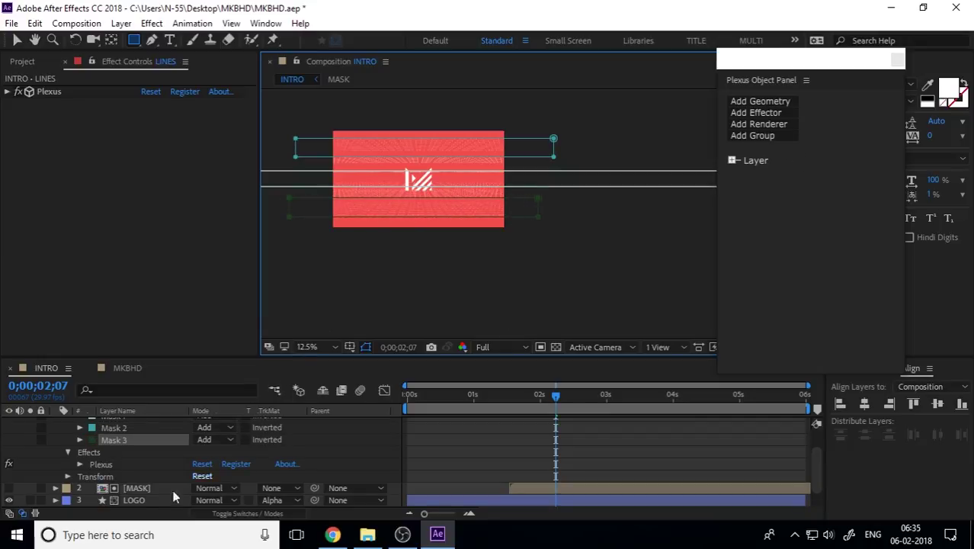
{"action": "scroll", "coordinate": [160, 465], "scroll_direction": "up", "scroll_amount": 2}
{"action": "left_click", "coordinate": [131, 424]}
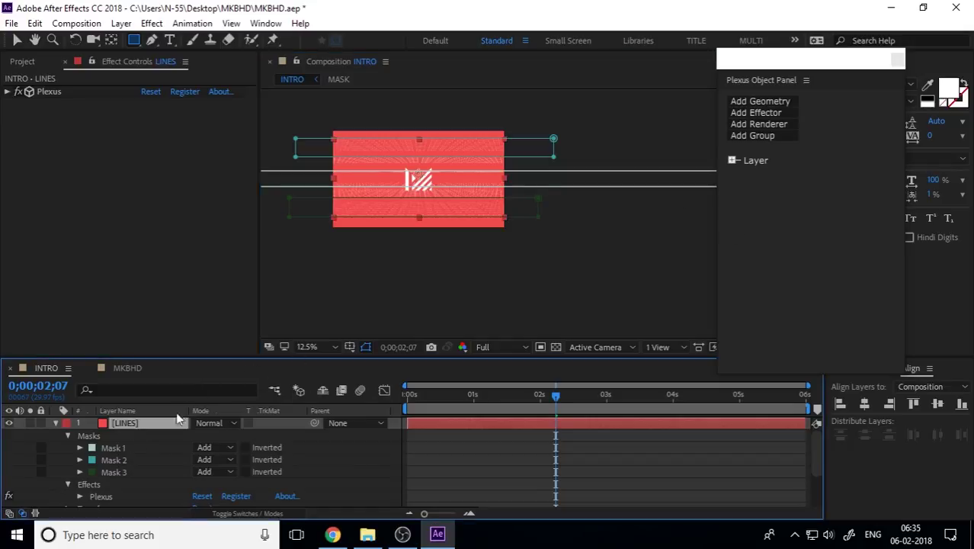
{"action": "left_click", "coordinate": [753, 160]}
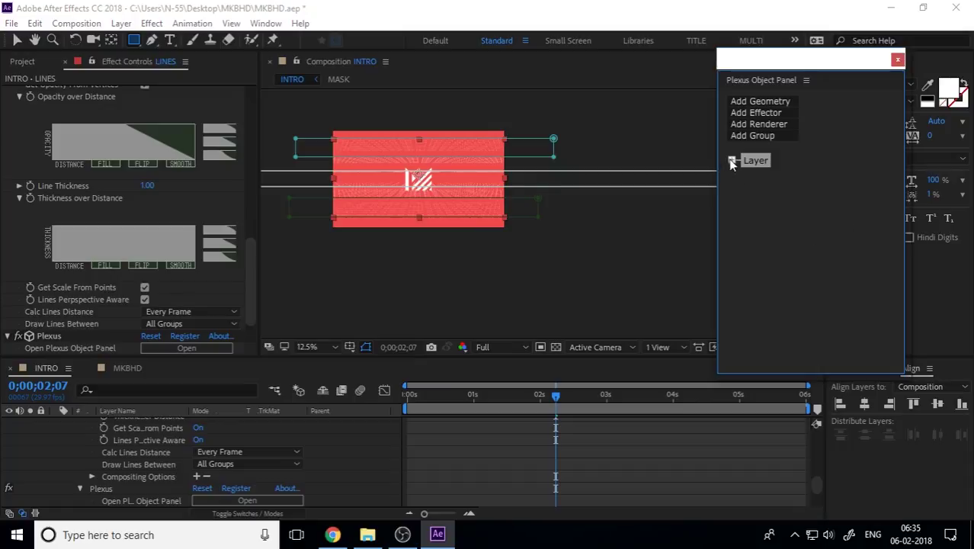
Set the Plexus Path Object's Replication Total No. Copies to 1.
{"action": "left_click", "coordinate": [732, 162]}
{"action": "left_click", "coordinate": [822, 188]}
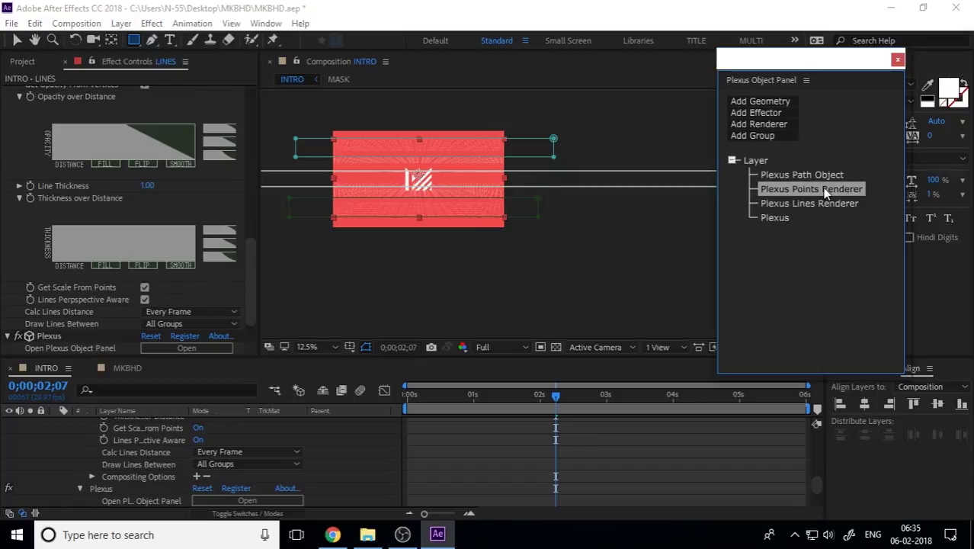
{"action": "left_click", "coordinate": [811, 176]}
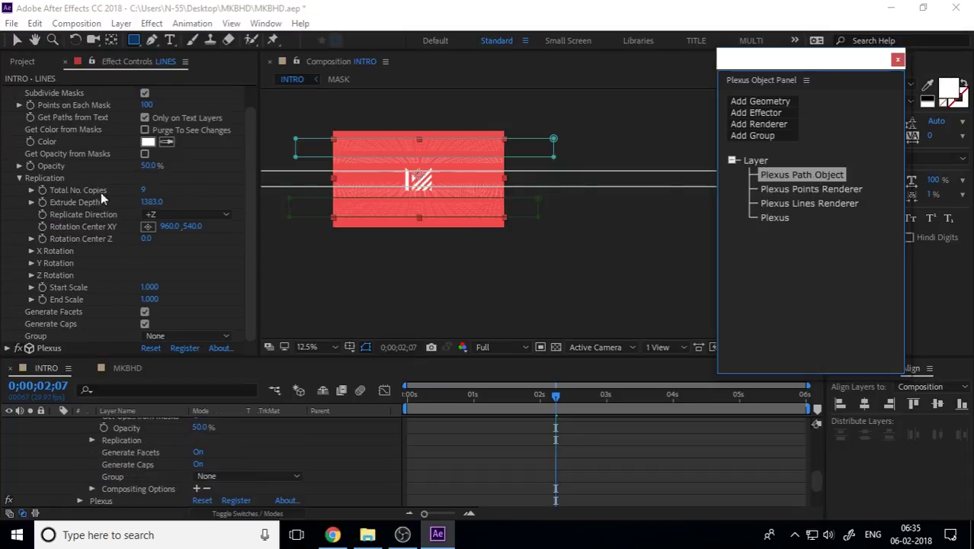
{"action": "left_click", "coordinate": [145, 191]}
{"action": "left_click", "coordinate": [146, 190]}
{"action": "type", "text": "1"}
{"action": "key", "text": "Return"}
With the Selection tool, drag the bottom, middle and top mask strips into place around the logo.
{"action": "scroll", "coordinate": [418, 175], "scroll_direction": "up", "scroll_amount": 1}
{"action": "left_click_drag", "start_coordinate": [396, 176], "coordinate": [481, 176]}
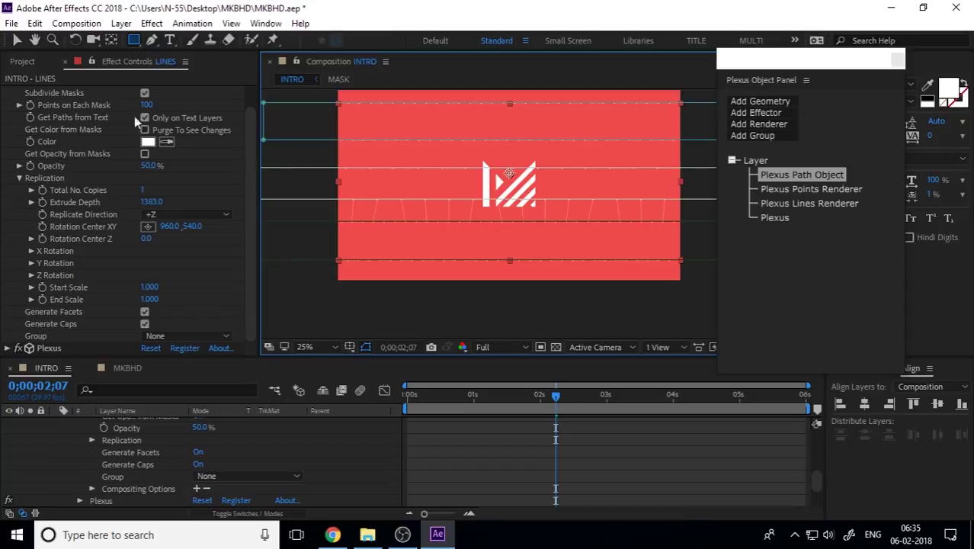
{"action": "left_click", "coordinate": [18, 40]}
{"action": "left_click_drag", "start_coordinate": [501, 263], "coordinate": [501, 275]}
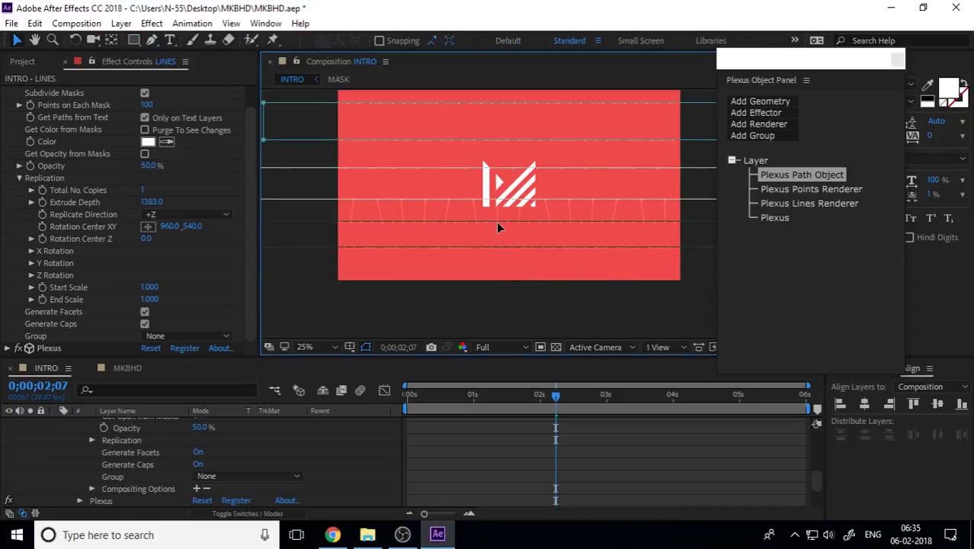
{"action": "mouse_move", "coordinate": [497, 221]}
{"action": "left_mouse_down"}
{"action": "mouse_move", "coordinate": [496, 233]}
{"action": "mouse_move", "coordinate": [496, 192]}
{"action": "left_mouse_up"}
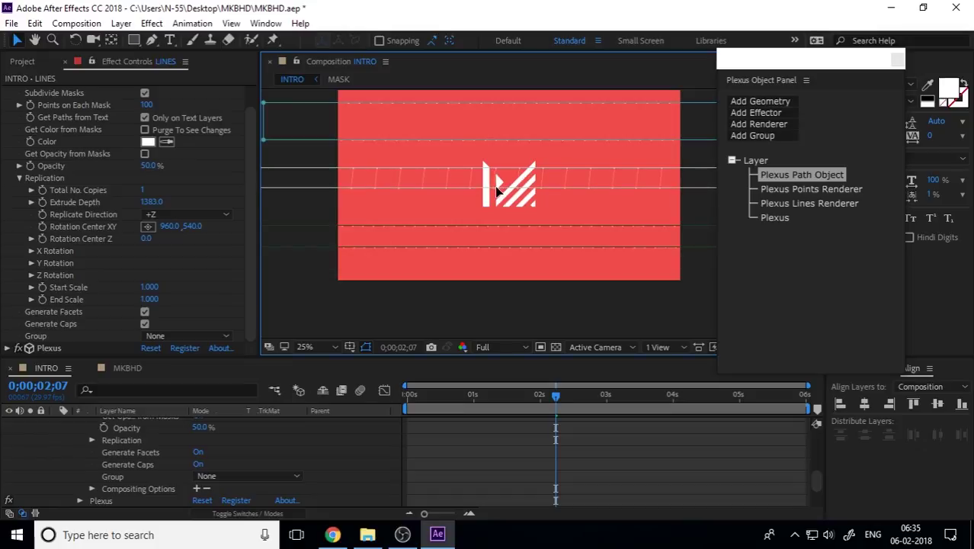
{"action": "left_click_drag", "start_coordinate": [496, 140], "coordinate": [498, 126]}
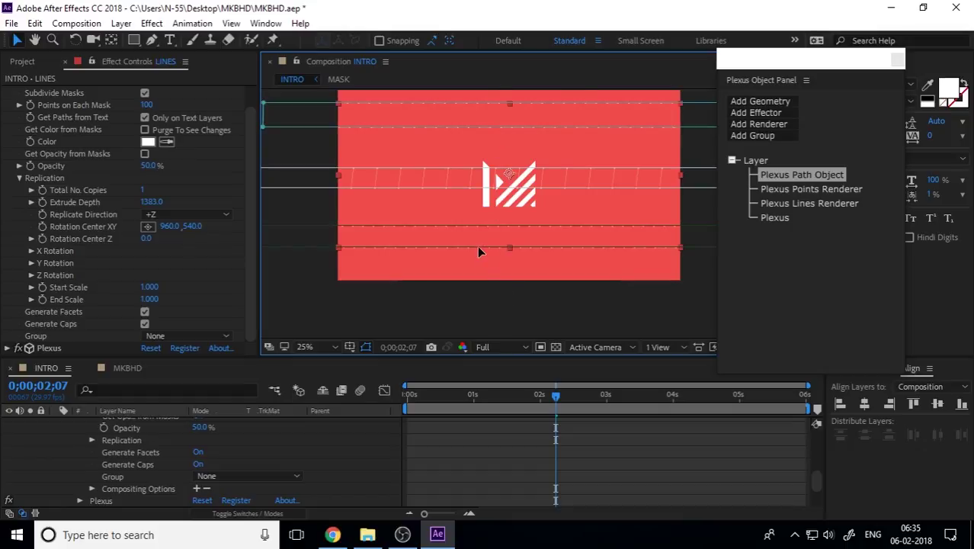
Reselect the LINES layer and shift one Plexus strip slightly up and right.
{"action": "scroll", "coordinate": [477, 247], "scroll_direction": "up", "scroll_amount": 2}
{"action": "left_click", "coordinate": [552, 321]}
{"action": "key", "text": "h"}
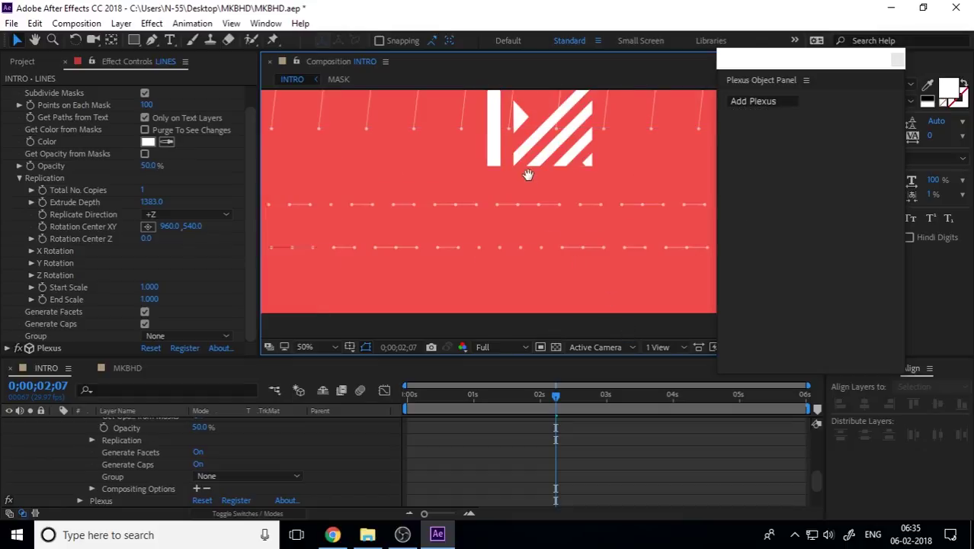
{"action": "left_click_drag", "start_coordinate": [526, 175], "coordinate": [559, 253]}
{"action": "key", "text": "v"}
{"action": "left_click", "coordinate": [498, 215]}
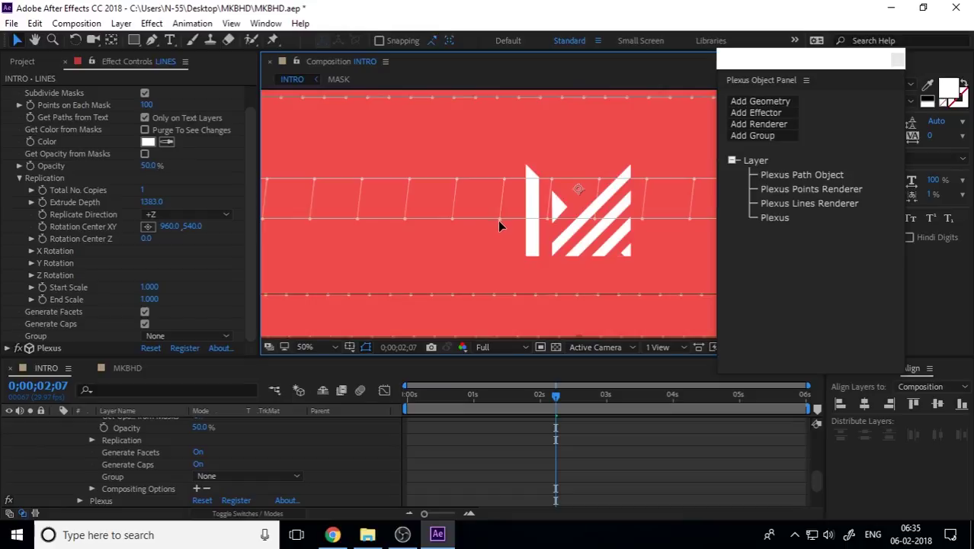
{"action": "left_click_drag", "start_coordinate": [502, 218], "coordinate": [510, 212]}
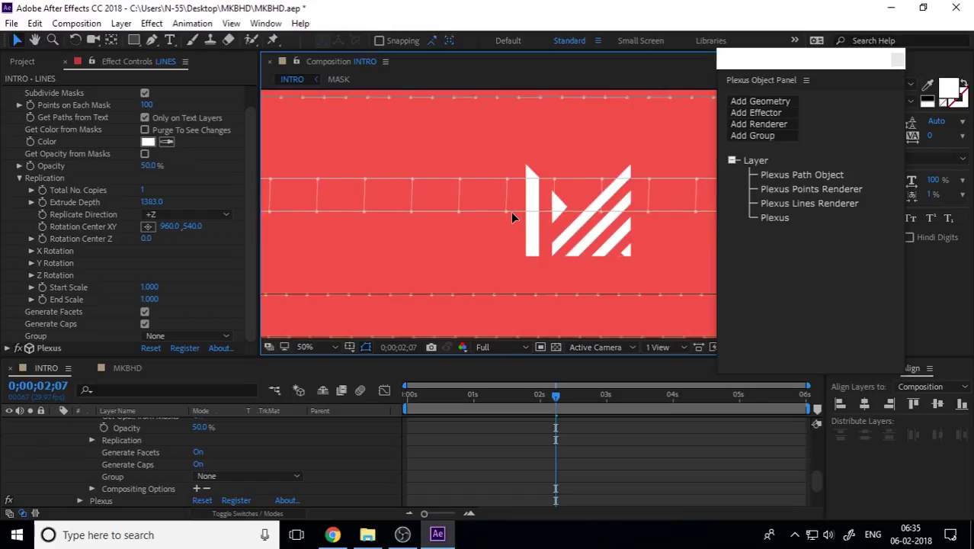
In the Plexus Lines Renderer, set Max No. of Vertices to 2 and Maximum Distance to 800.
{"action": "left_click", "coordinate": [810, 177]}
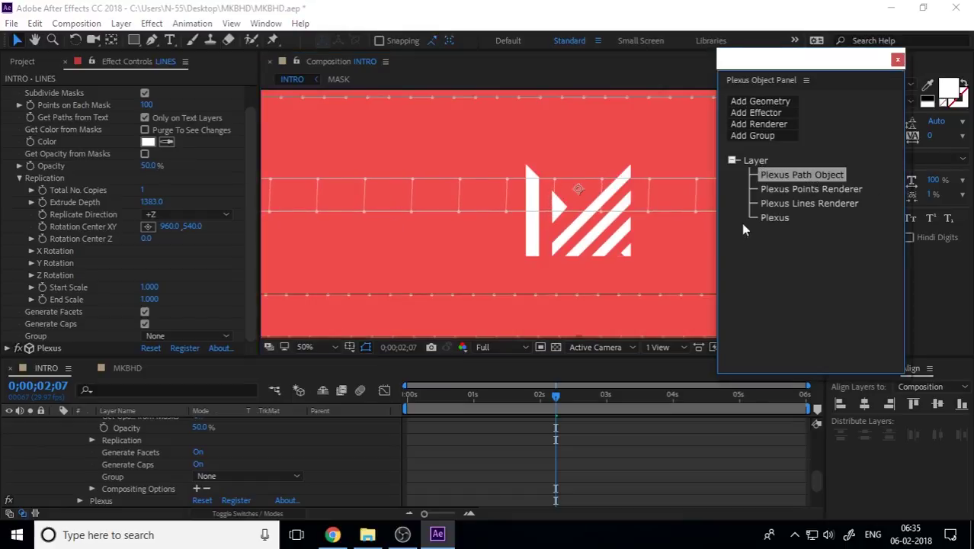
{"action": "left_click", "coordinate": [794, 204]}
{"action": "left_click", "coordinate": [797, 190]}
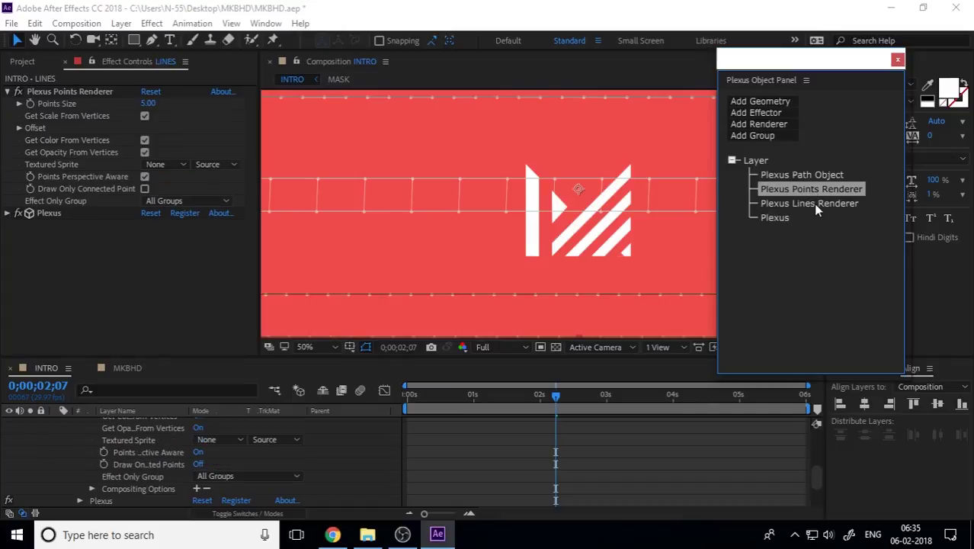
{"action": "left_click", "coordinate": [814, 204]}
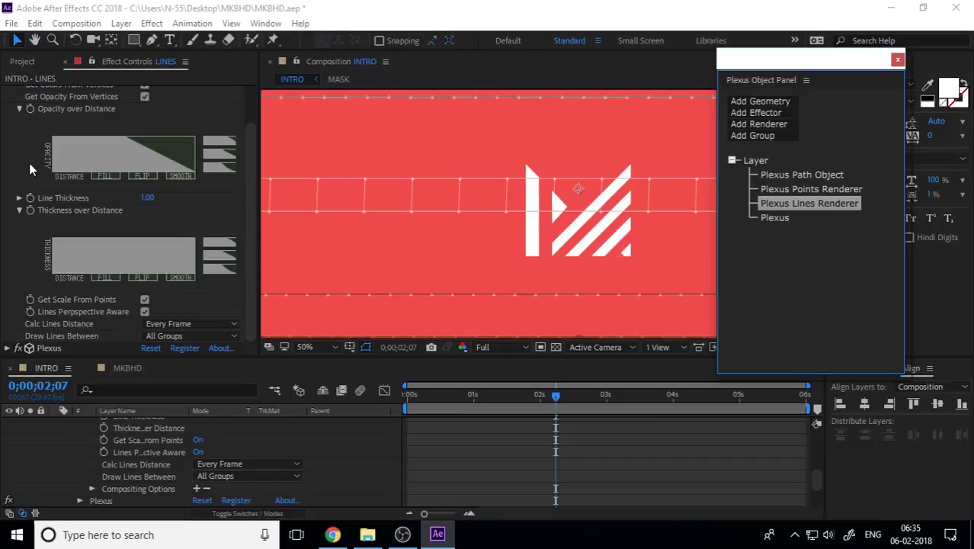
{"action": "scroll", "coordinate": [29, 165], "scroll_direction": "up", "scroll_amount": 2}
{"action": "left_click_drag", "start_coordinate": [142, 105], "coordinate": [4, 149]}
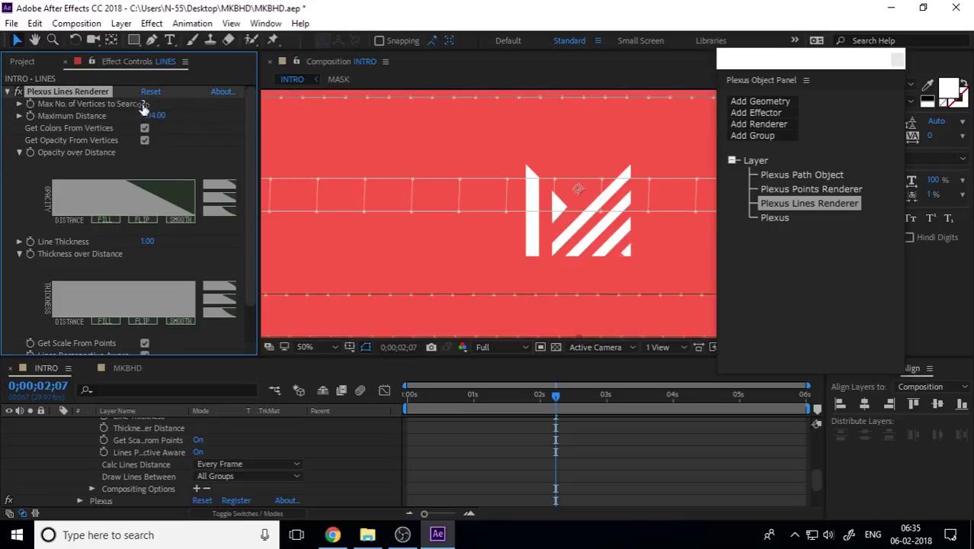
{"action": "left_click_drag", "start_coordinate": [160, 118], "coordinate": [846, 197]}
{"action": "left_click", "coordinate": [153, 116]}
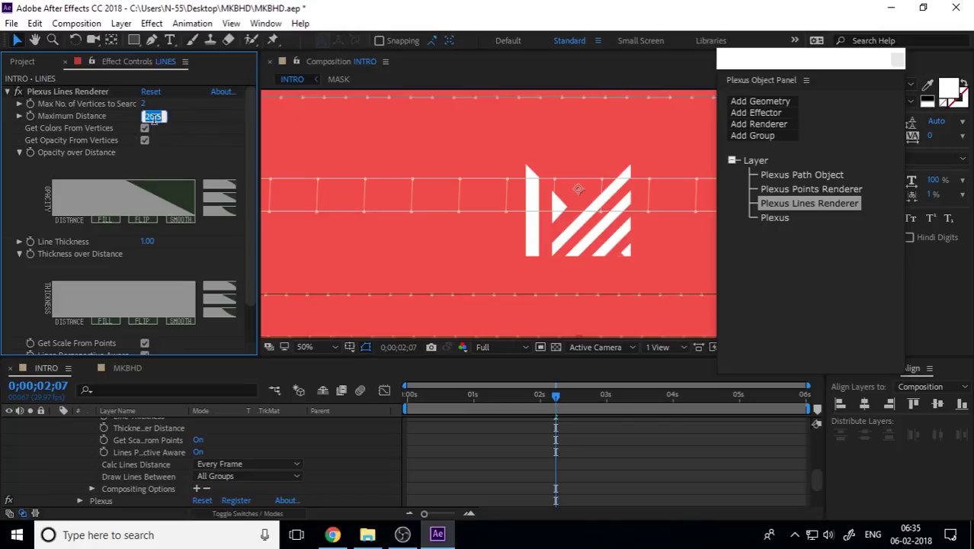
{"action": "type", "text": "800"}
{"action": "key", "text": "Return"}
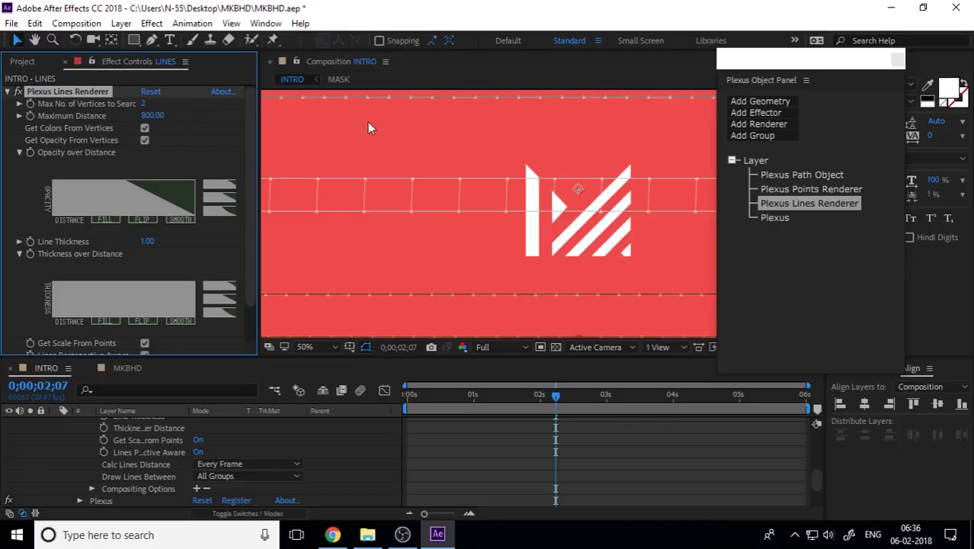
{"action": "scroll", "coordinate": [484, 186], "scroll_direction": "down", "scroll_amount": 3}
{"action": "scroll", "coordinate": [486, 194], "scroll_direction": "up", "scroll_amount": 1}
Nudge the lower middle line strip slightly upward in the viewer.
{"action": "left_click", "coordinate": [525, 305]}
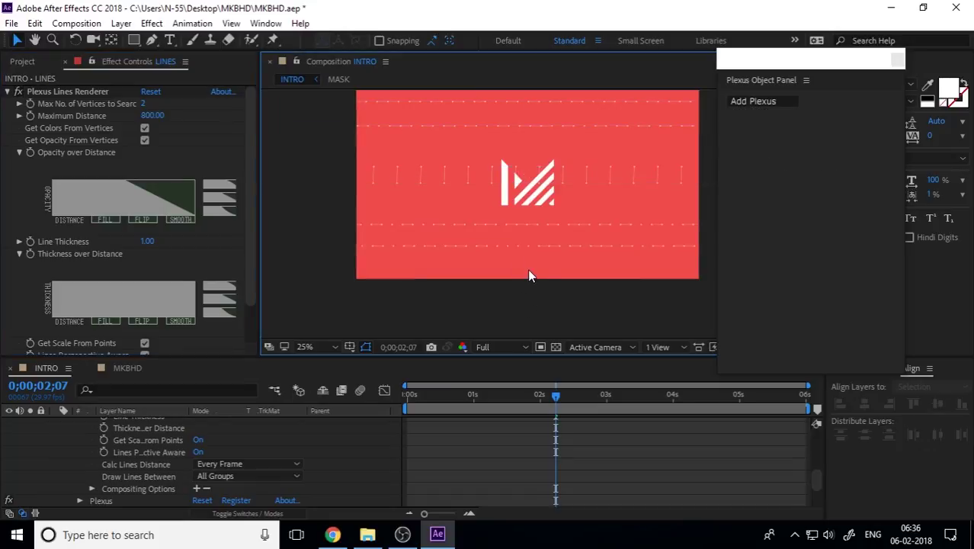
{"action": "left_click", "coordinate": [447, 180]}
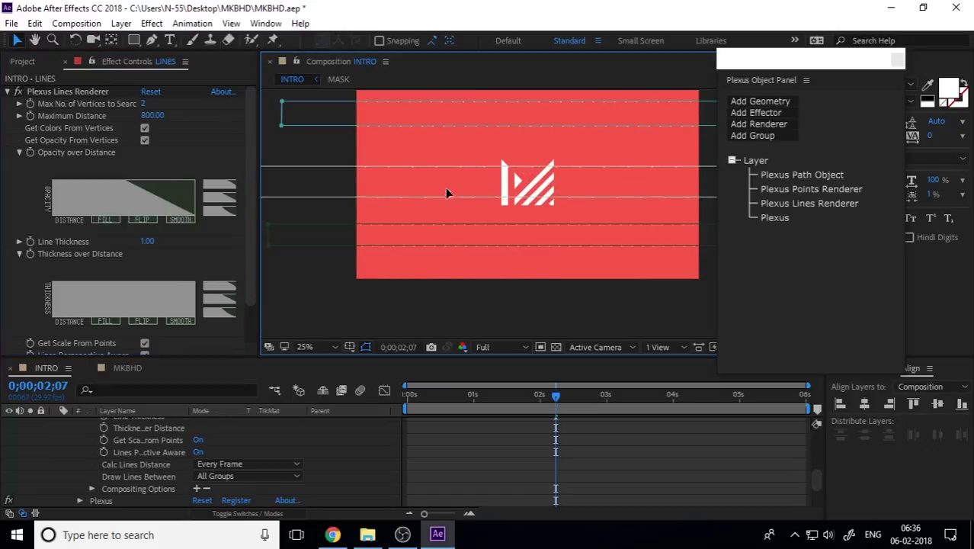
{"action": "left_click_drag", "start_coordinate": [436, 184], "coordinate": [428, 203]}
{"action": "left_click", "coordinate": [421, 308]}
{"action": "left_click", "coordinate": [439, 196]}
{"action": "left_click_drag", "start_coordinate": [441, 192], "coordinate": [441, 189]}
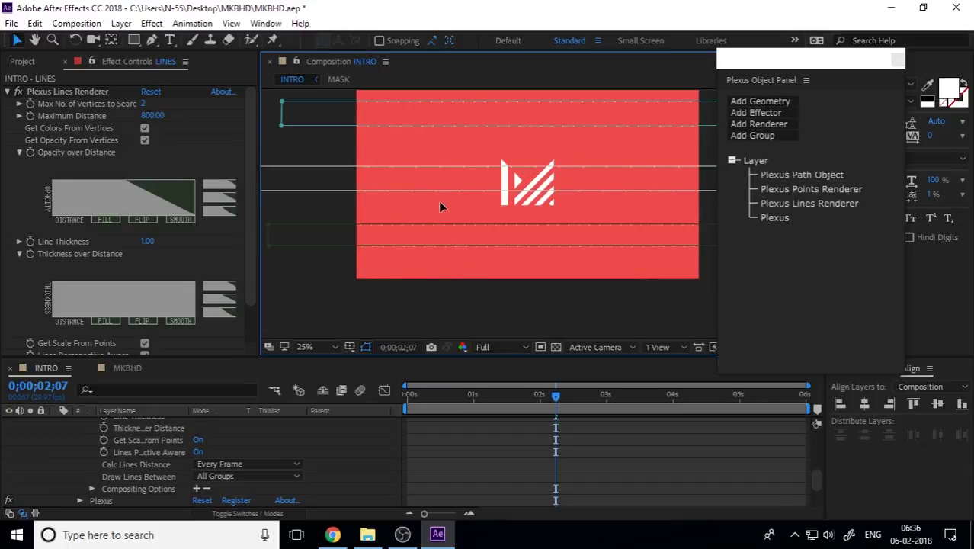
Add Scale keyframes on LINES and rough out its start and end scale values.
{"action": "left_click", "coordinate": [436, 290]}
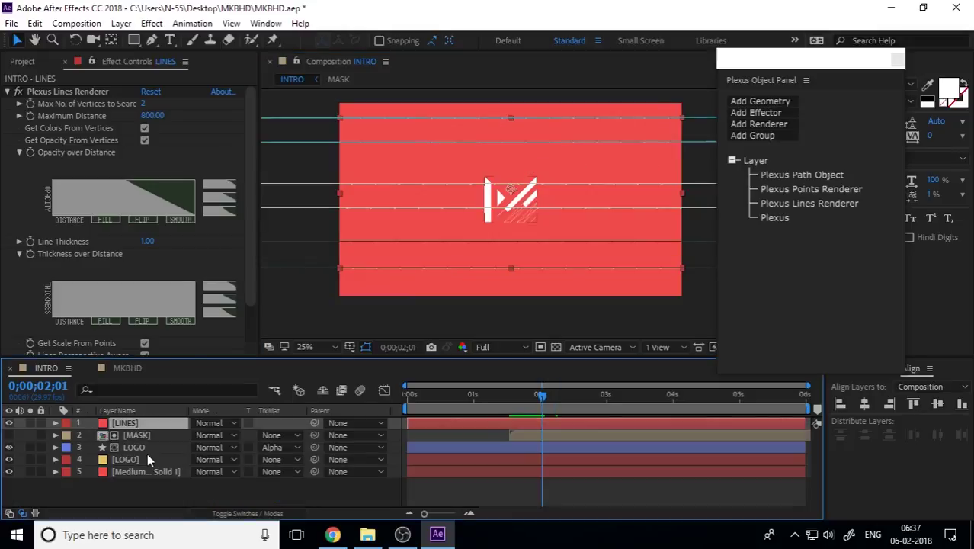
{"action": "key", "text": "s"}
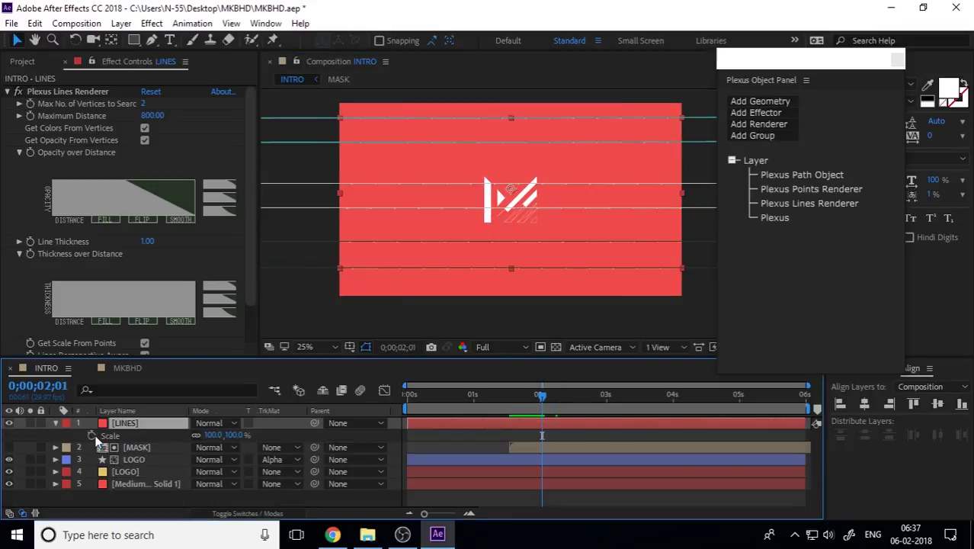
{"action": "left_click", "coordinate": [91, 435]}
{"action": "mouse_move", "coordinate": [545, 396]}
{"action": "left_mouse_down"}
{"action": "mouse_move", "coordinate": [604, 397]}
{"action": "mouse_move", "coordinate": [694, 419]}
{"action": "left_mouse_up"}
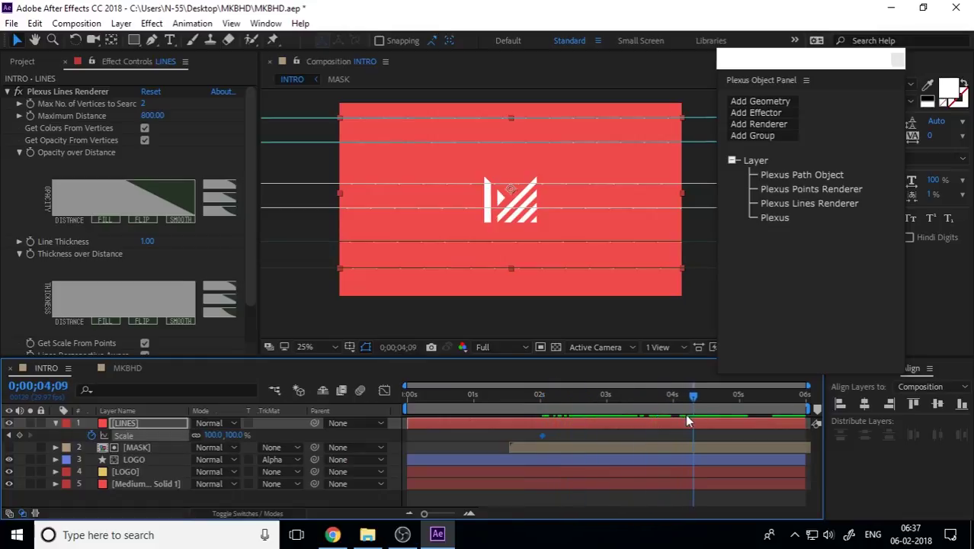
{"action": "left_click_drag", "start_coordinate": [238, 433], "coordinate": [290, 415]}
{"action": "left_click", "coordinate": [584, 324]}
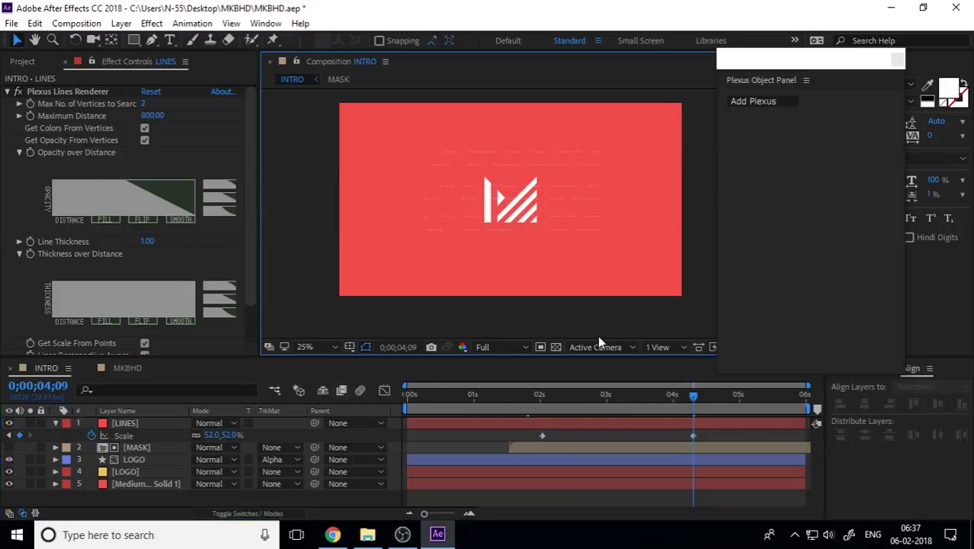
{"action": "left_click_drag", "start_coordinate": [626, 405], "coordinate": [544, 418]}
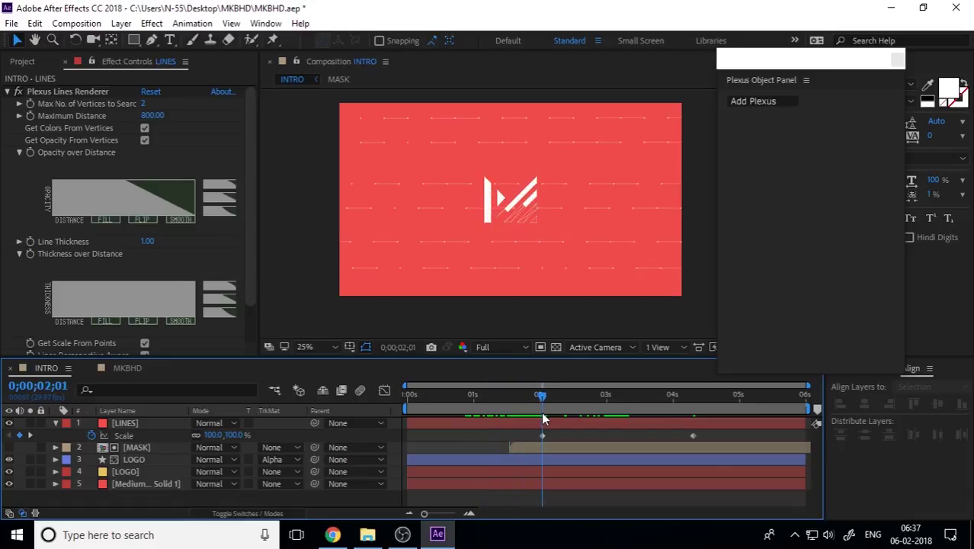
{"action": "left_click_drag", "start_coordinate": [218, 435], "coordinate": [267, 428]}
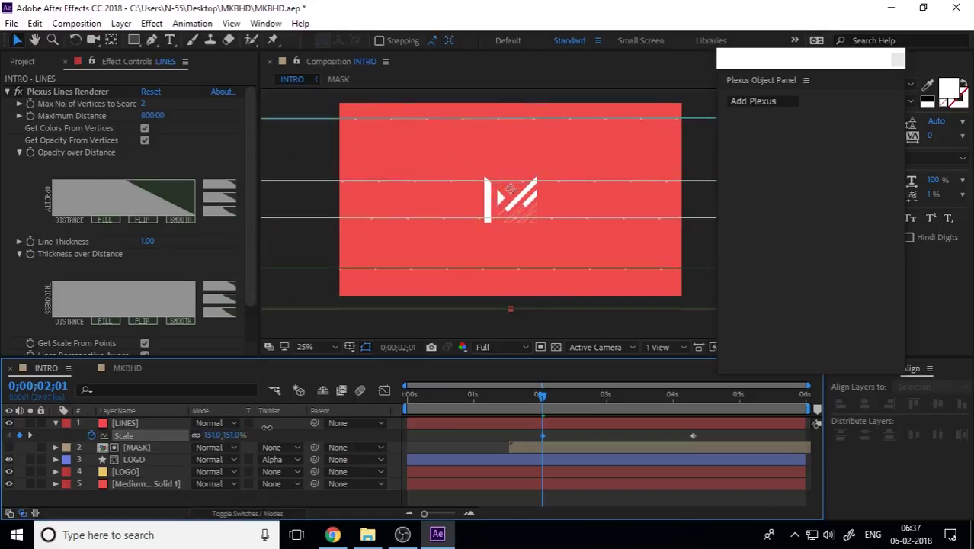
Preview the scale animation, briefly toggle mask path display, and reselect LINES.
{"action": "left_click", "coordinate": [701, 255]}
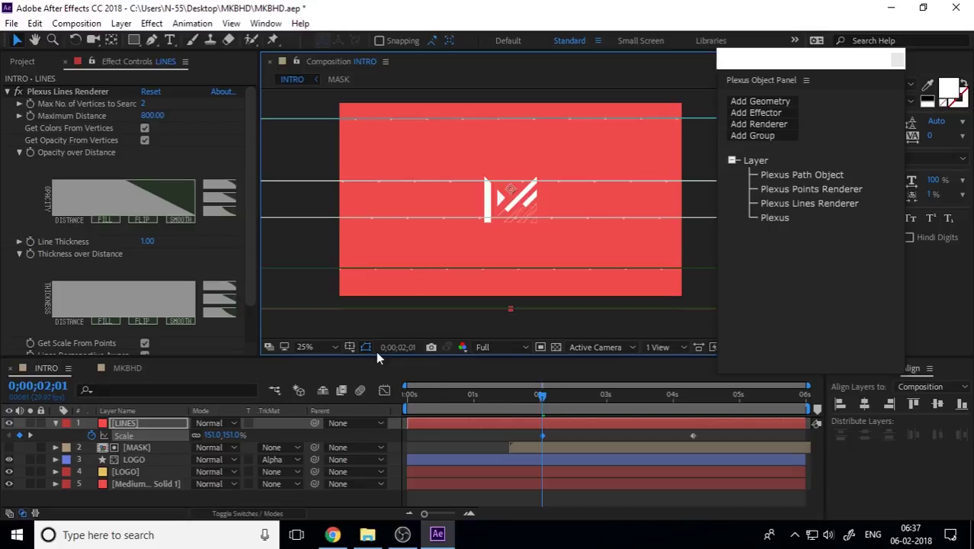
{"action": "left_click_drag", "start_coordinate": [540, 402], "coordinate": [687, 417]}
{"action": "scroll", "coordinate": [587, 281], "scroll_direction": "down", "scroll_amount": 1}
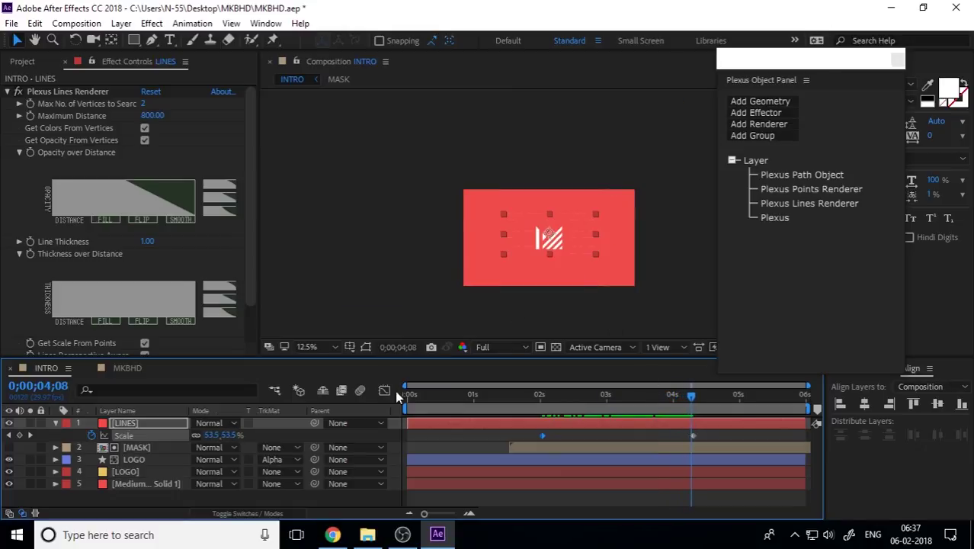
{"action": "left_click", "coordinate": [366, 348]}
{"action": "left_click", "coordinate": [367, 348]}
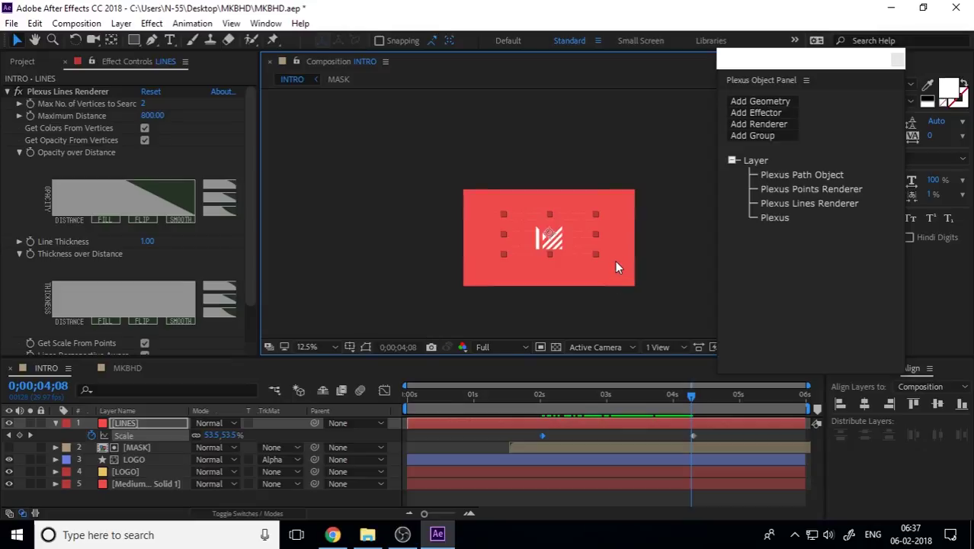
{"action": "scroll", "coordinate": [615, 260], "scroll_direction": "up", "scroll_amount": 1}
{"action": "left_click", "coordinate": [692, 293]}
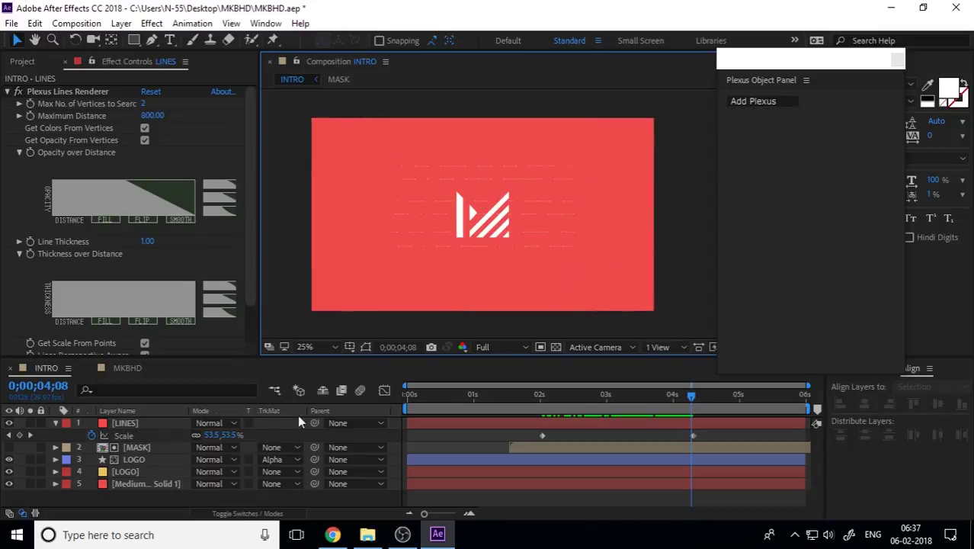
{"action": "left_click", "coordinate": [174, 426]}
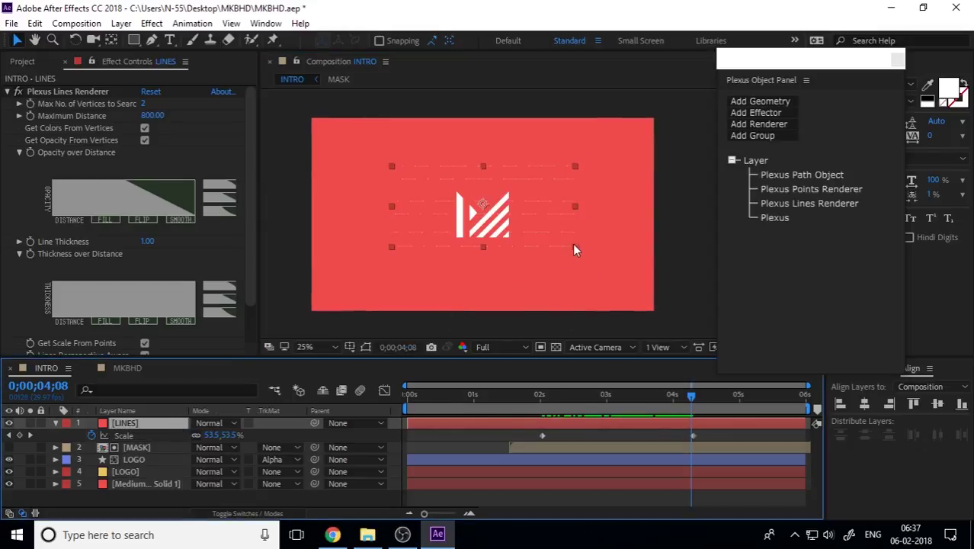
Set LINES Scale to 100% at the 4;09 keyframe and 195% at the 2;01 keyframe.
{"action": "key", "text": "Page_Down"}
{"action": "left_click", "coordinate": [232, 434]}
{"action": "type", "text": "100"}
{"action": "key", "text": "Return"}
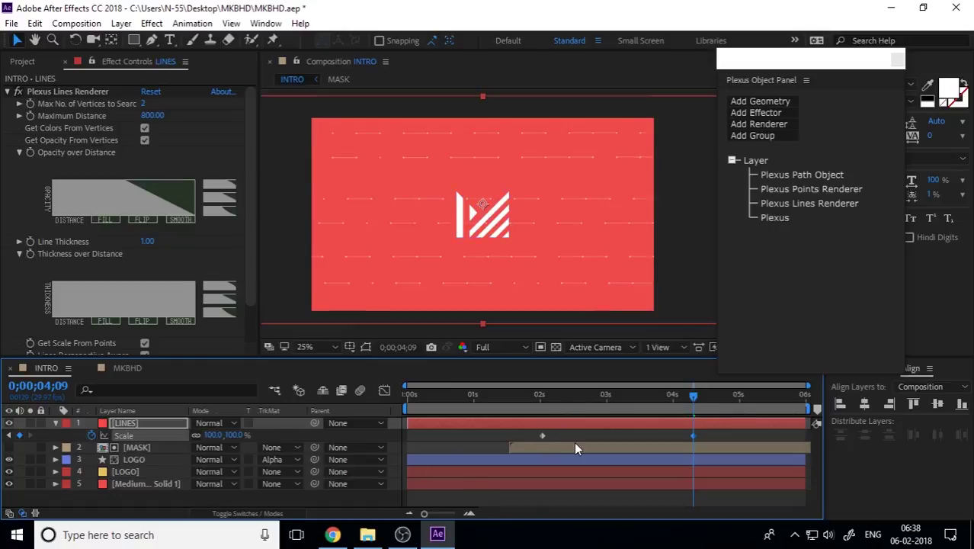
{"action": "key", "text": "j"}
{"action": "left_click_drag", "start_coordinate": [243, 435], "coordinate": [274, 448]}
{"action": "scroll", "coordinate": [590, 241], "scroll_direction": "down", "scroll_amount": 1}
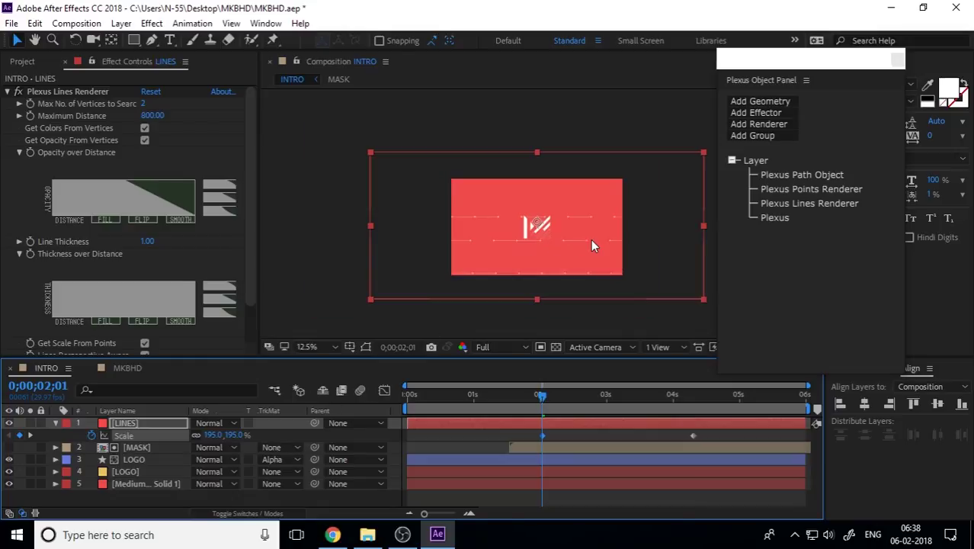
{"action": "scroll", "coordinate": [580, 243], "scroll_direction": "up", "scroll_amount": 1}
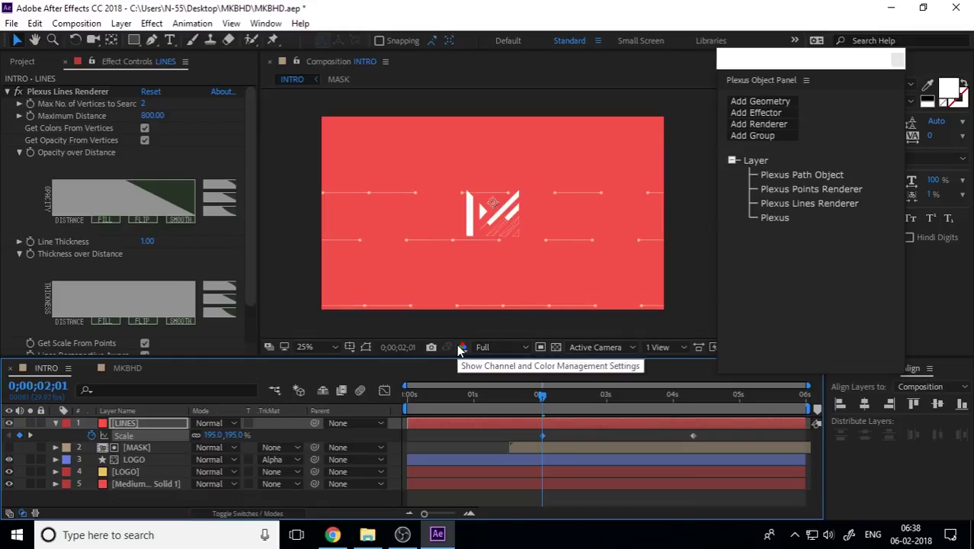
Lower the Plexus Lines Renderer's Maximum Distance to 352.
{"action": "left_click", "coordinate": [816, 177]}
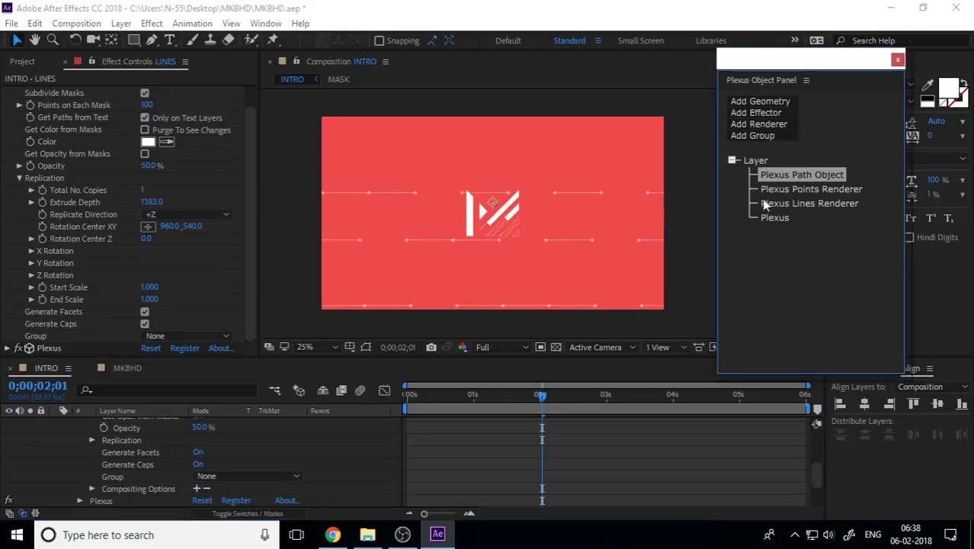
{"action": "left_click", "coordinate": [818, 188]}
{"action": "left_click", "coordinate": [817, 203]}
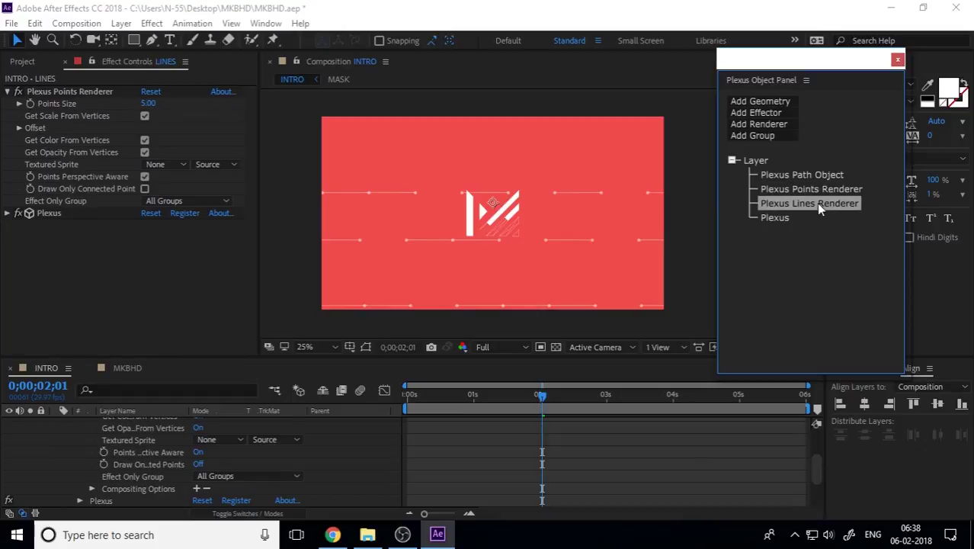
{"action": "scroll", "coordinate": [35, 127], "scroll_direction": "up", "scroll_amount": 2}
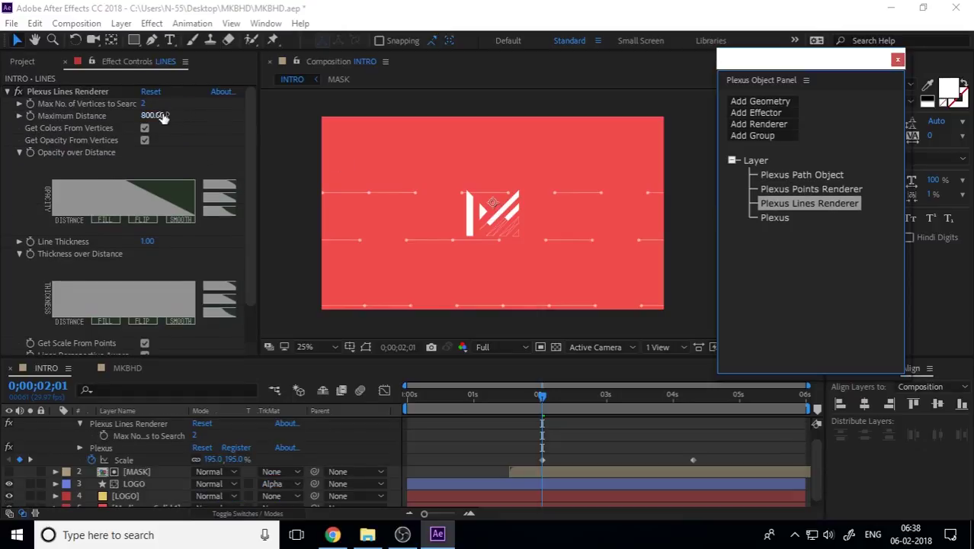
{"action": "left_click_drag", "start_coordinate": [163, 116], "coordinate": [64, 116]}
{"action": "left_click_drag", "start_coordinate": [153, 116], "coordinate": [59, 117]}
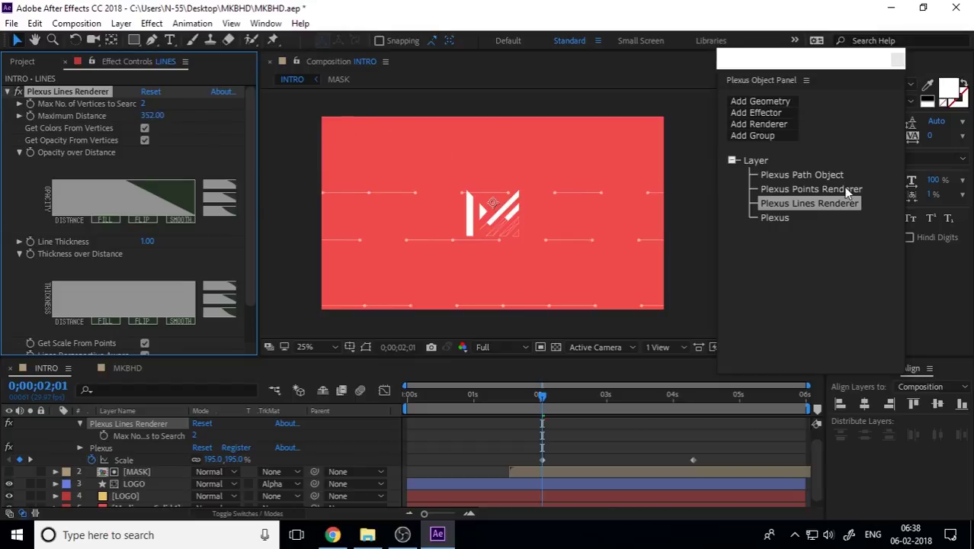
Raise Points on Each Mask to 192 and preview the scale-in from the start.
{"action": "left_click", "coordinate": [821, 174]}
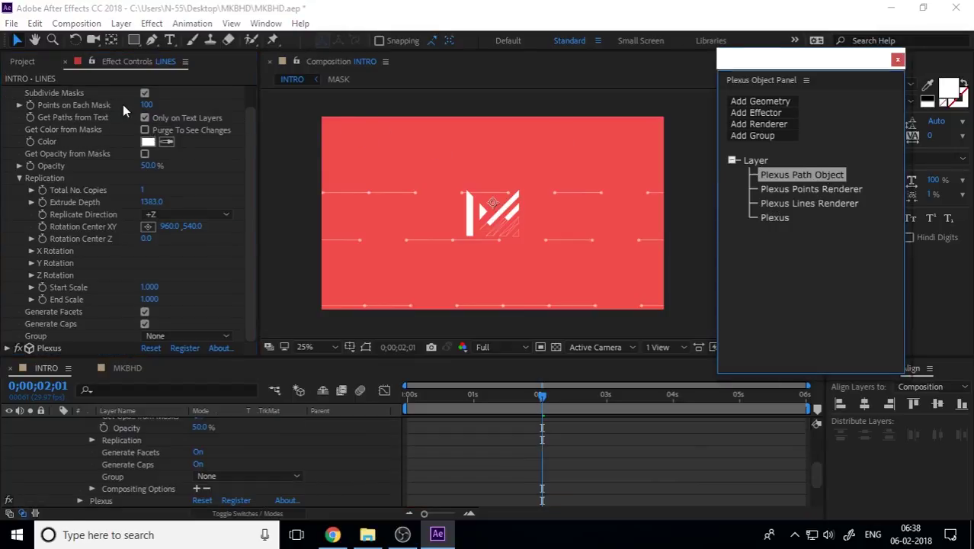
{"action": "left_click_drag", "start_coordinate": [140, 107], "coordinate": [222, 117]}
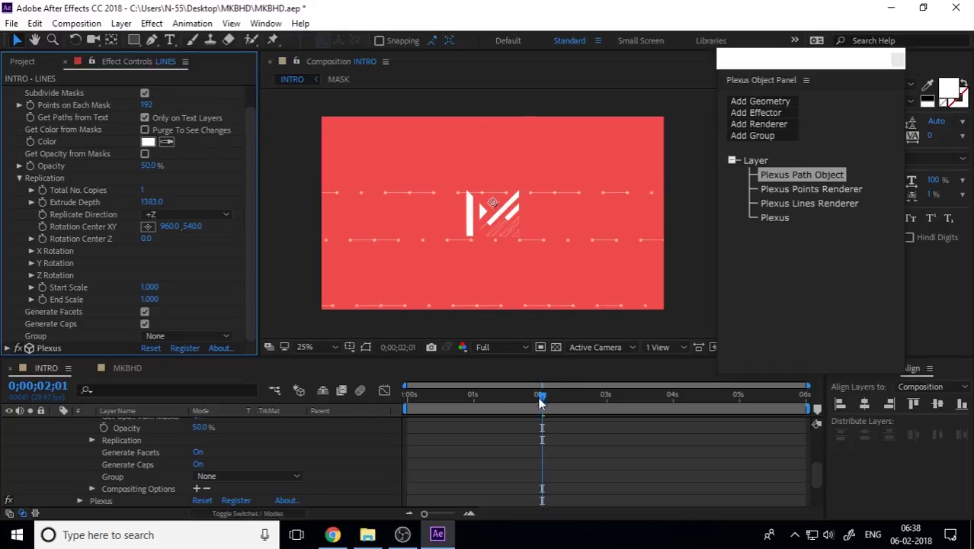
{"action": "left_click", "coordinate": [492, 396]}
{"action": "left_click_drag", "start_coordinate": [464, 398], "coordinate": [742, 454]}
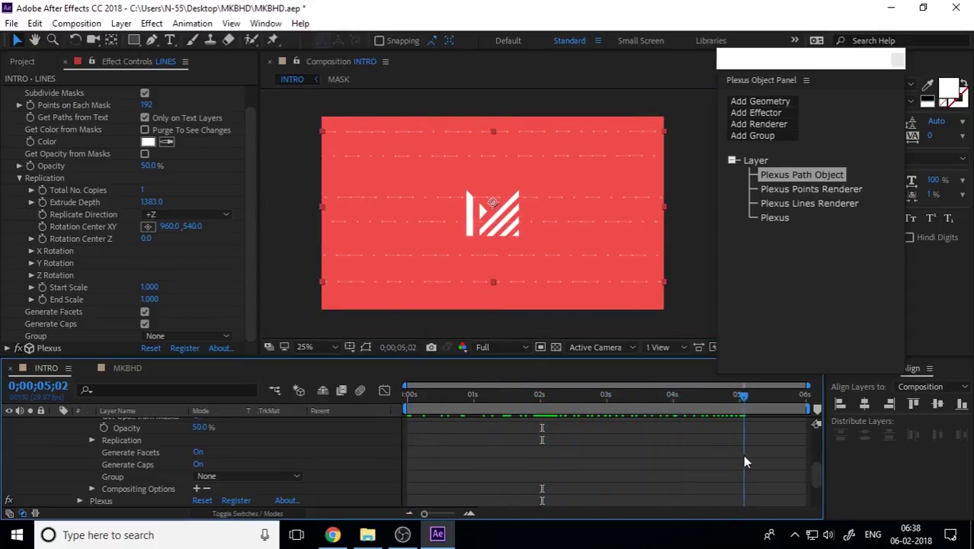
{"action": "left_click", "coordinate": [698, 306]}
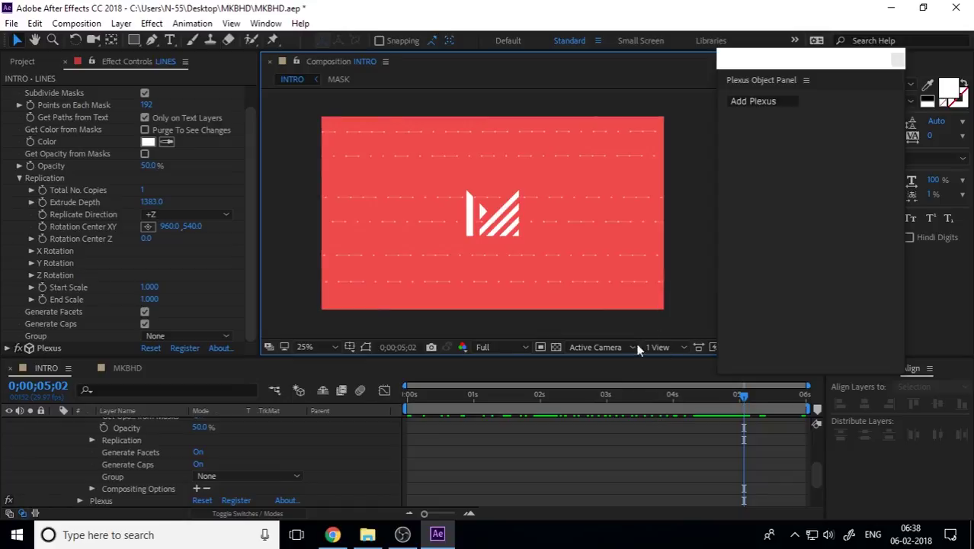
{"action": "scroll", "coordinate": [425, 445], "scroll_direction": "up", "scroll_amount": 3}
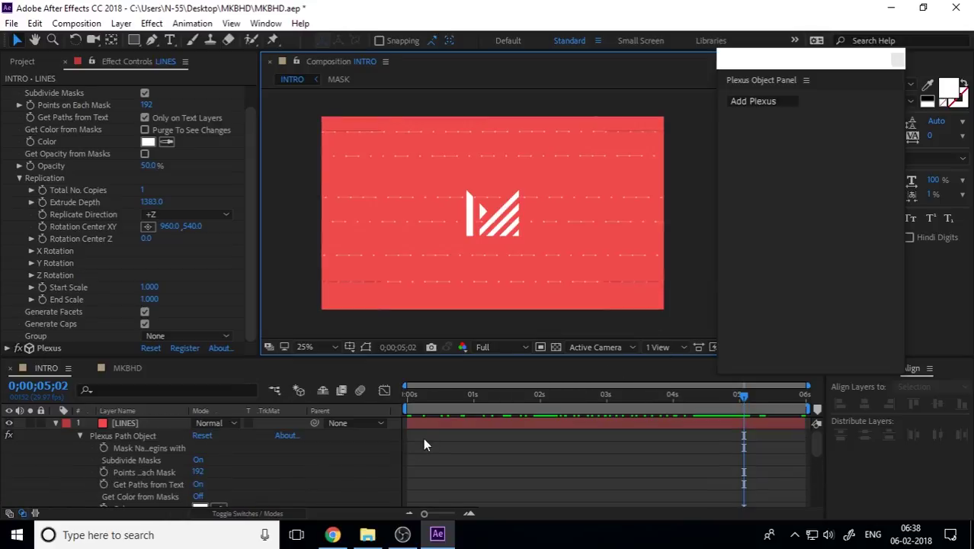
{"action": "left_click", "coordinate": [65, 423]}
{"action": "left_click", "coordinate": [55, 423]}
{"action": "mouse_move", "coordinate": [564, 407]}
{"action": "left_mouse_down"}
{"action": "mouse_move", "coordinate": [522, 399]}
{"action": "mouse_move", "coordinate": [549, 398]}
{"action": "left_mouse_up"}
Keyframe LINES Opacity at 0% and raise it a few frames later so the strips fade in.
{"action": "key", "text": "t"}
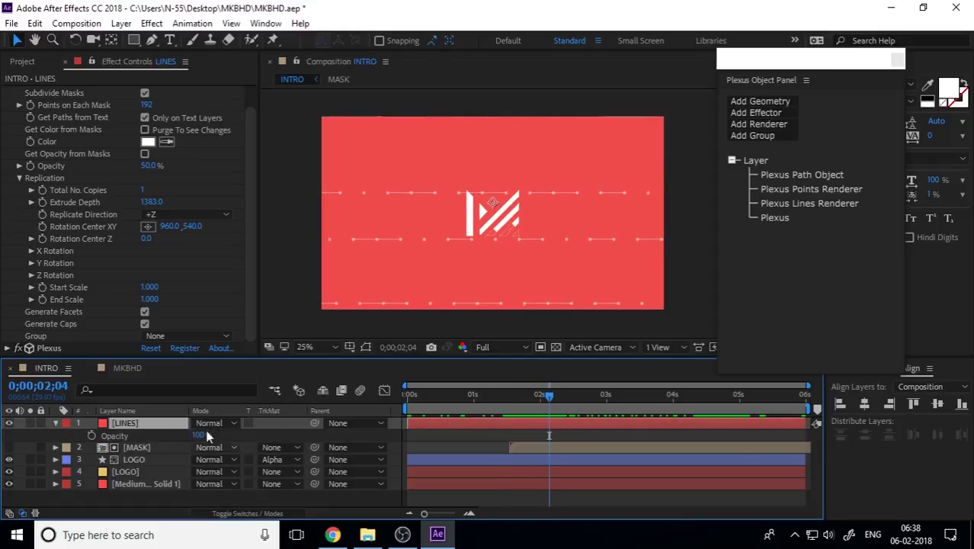
{"action": "left_click", "coordinate": [90, 435]}
{"action": "left_click_drag", "start_coordinate": [199, 435], "coordinate": [120, 443]}
{"action": "left_click_drag", "start_coordinate": [546, 399], "coordinate": [557, 399]}
{"action": "left_click_drag", "start_coordinate": [195, 435], "coordinate": [273, 438]}
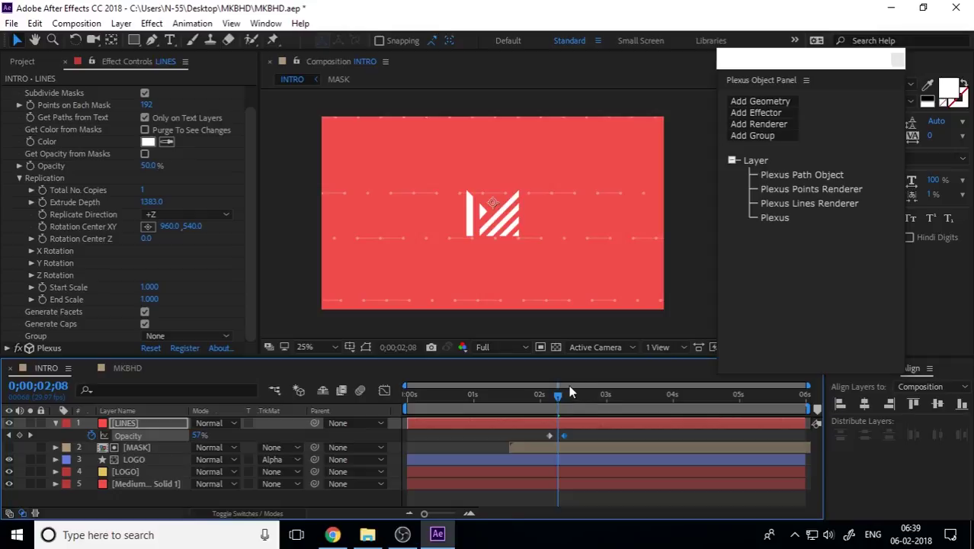
Add an Opacity keyframe at 4;14 lowering LINES to 47%, and preview the fade.
{"action": "left_click_drag", "start_coordinate": [548, 397], "coordinate": [541, 410]}
{"action": "key", "text": "space"}
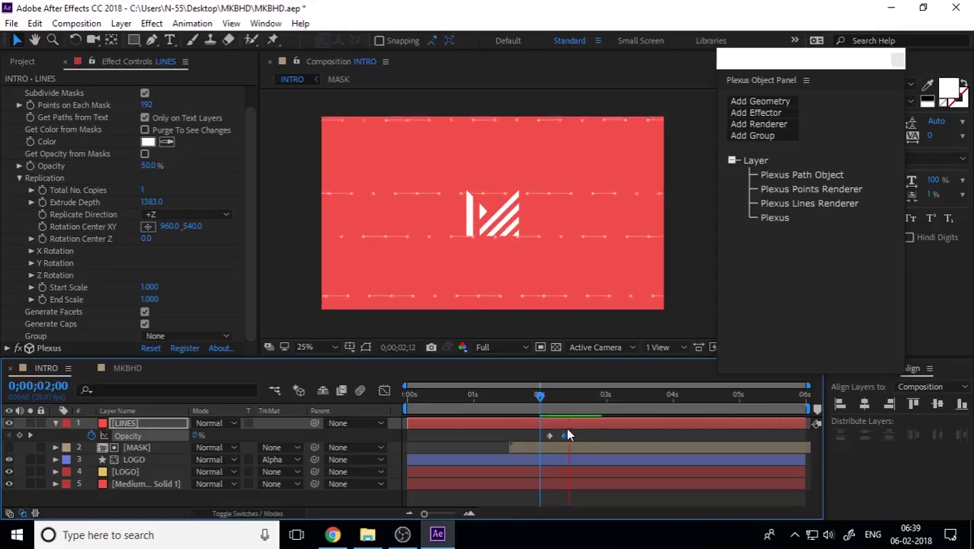
{"action": "key", "text": "space"}
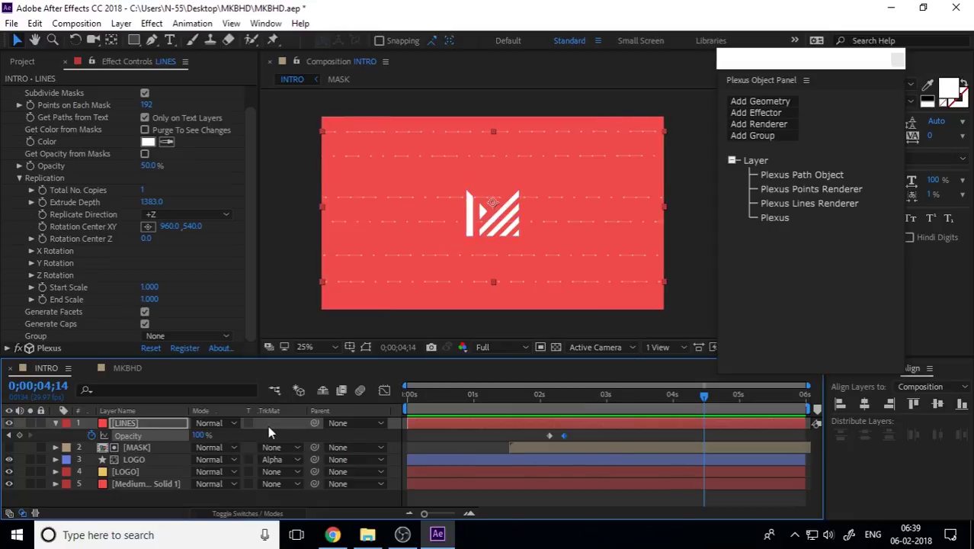
{"action": "left_click_drag", "start_coordinate": [201, 435], "coordinate": [167, 447]}
{"action": "left_click", "coordinate": [548, 395]}
{"action": "key", "text": "space"}
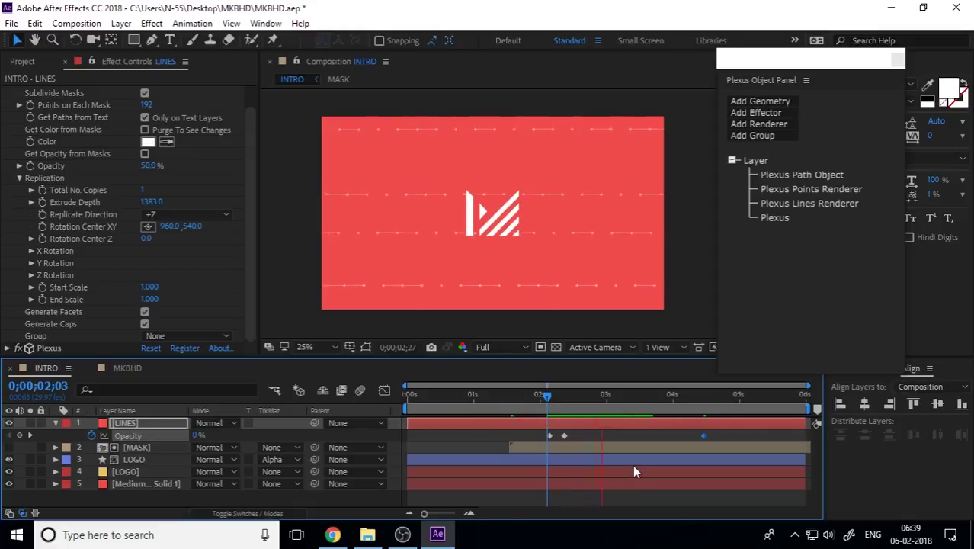
{"action": "key", "text": "space"}
{"action": "left_click_drag", "start_coordinate": [580, 396], "coordinate": [593, 424]}
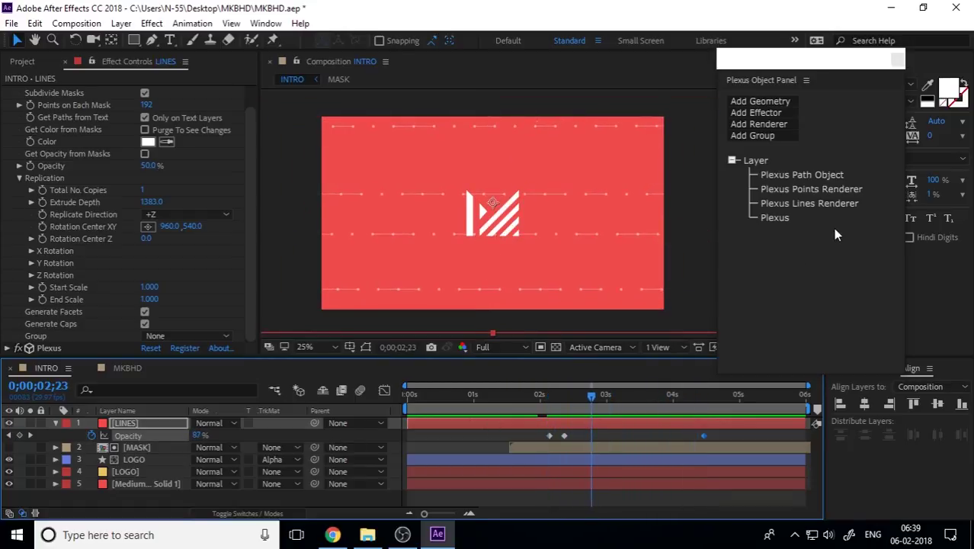
{"action": "left_click", "coordinate": [846, 204]}
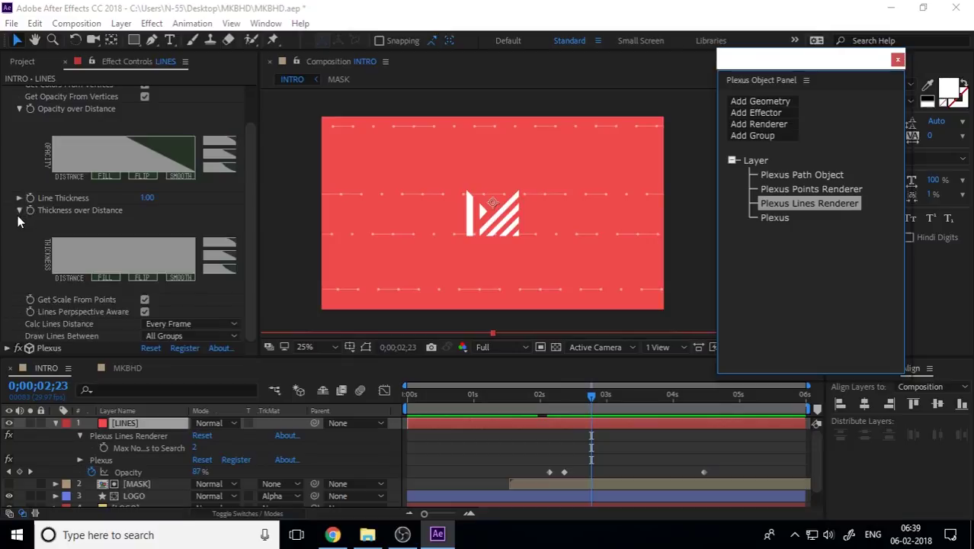
{"action": "scroll", "coordinate": [19, 218], "scroll_direction": "up", "scroll_amount": 2}
{"action": "left_click_drag", "start_coordinate": [142, 108], "coordinate": [145, 106]}
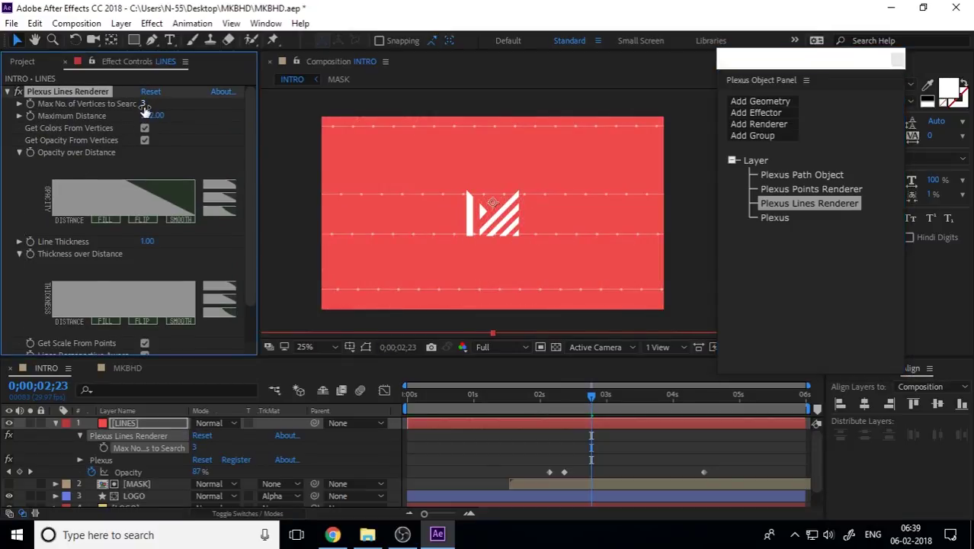
{"action": "left_click", "coordinate": [142, 104]}
{"action": "type", "text": "4"}
{"action": "key", "text": "Return"}
{"action": "key", "text": "ctrl+z"}
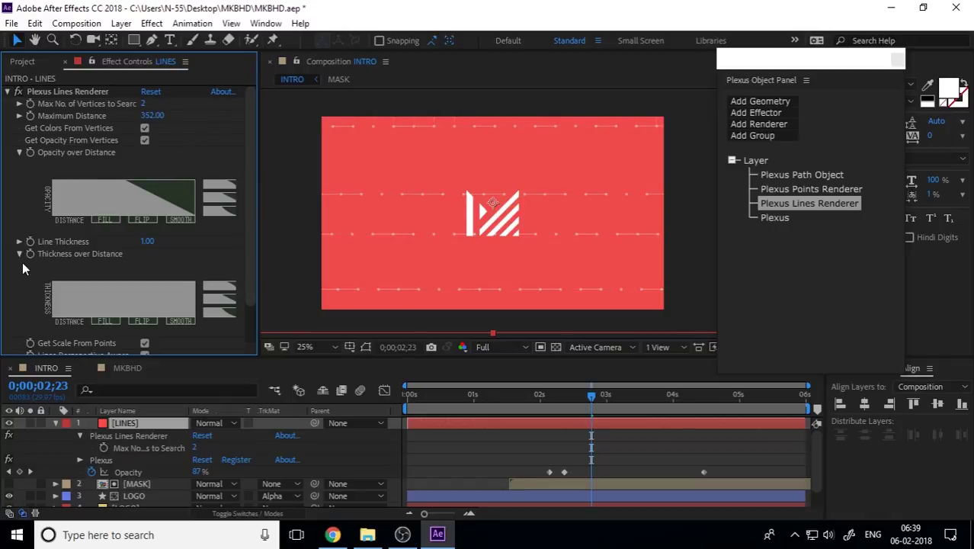
{"action": "scroll", "coordinate": [11, 303], "scroll_direction": "down", "scroll_amount": 2}
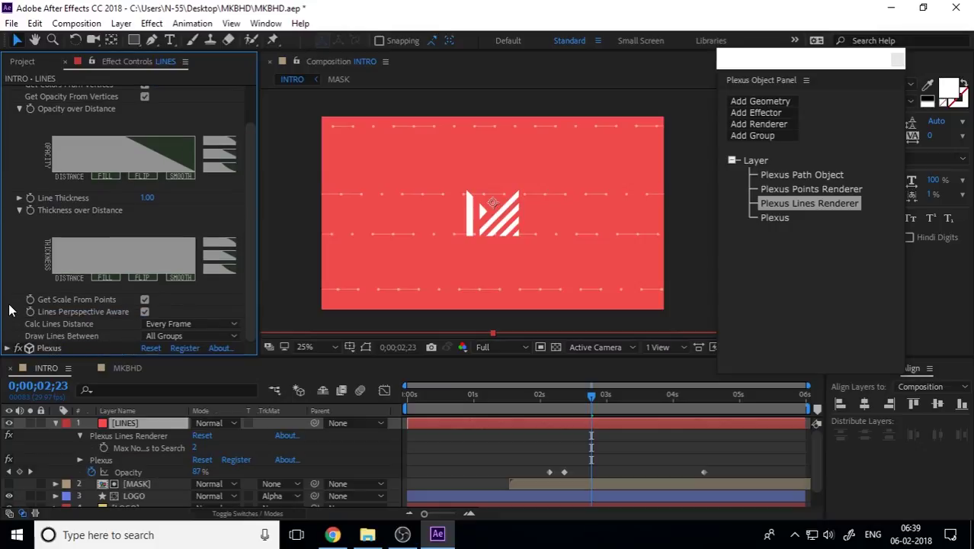
{"action": "scroll", "coordinate": [11, 310], "scroll_direction": "up", "scroll_amount": 2}
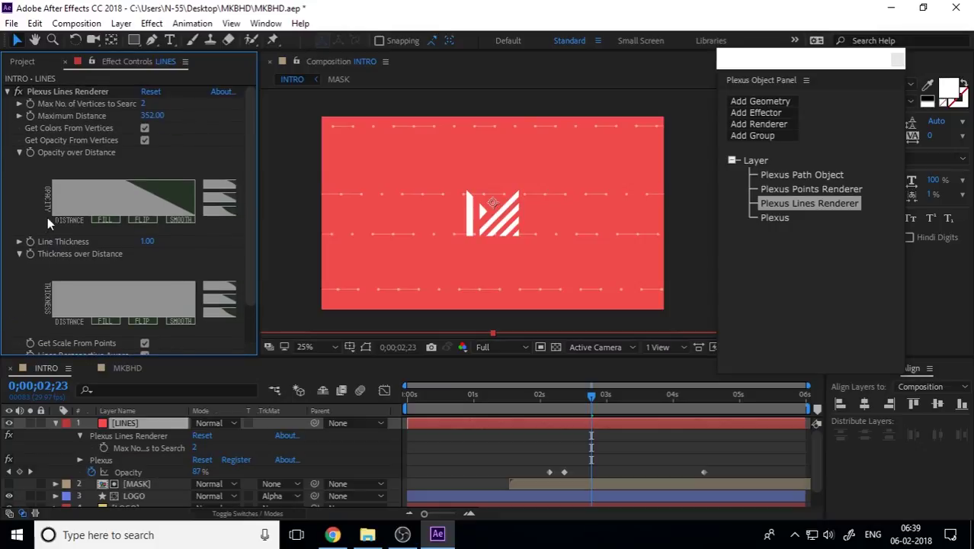
{"action": "left_click", "coordinate": [821, 189]}
{"action": "left_click", "coordinate": [813, 172]}
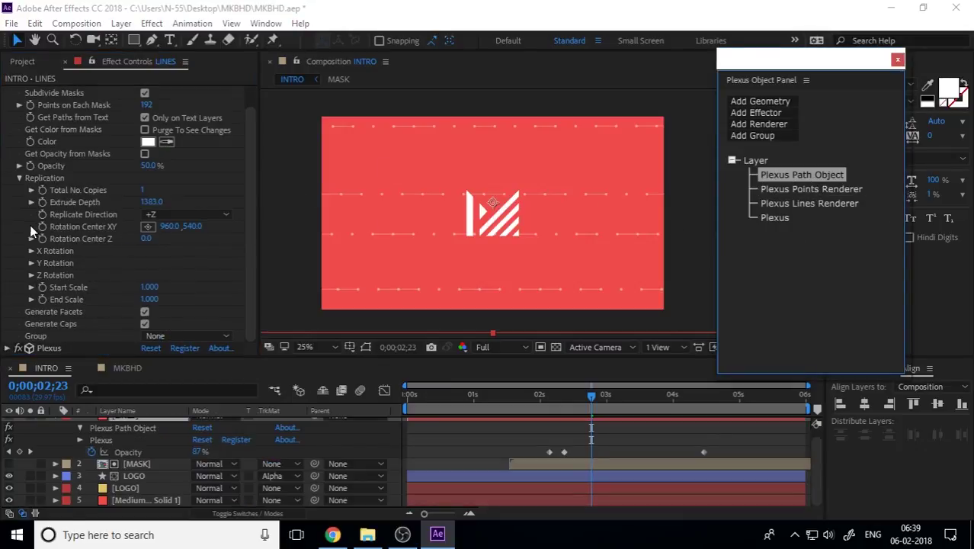
{"action": "left_click", "coordinate": [31, 252]}
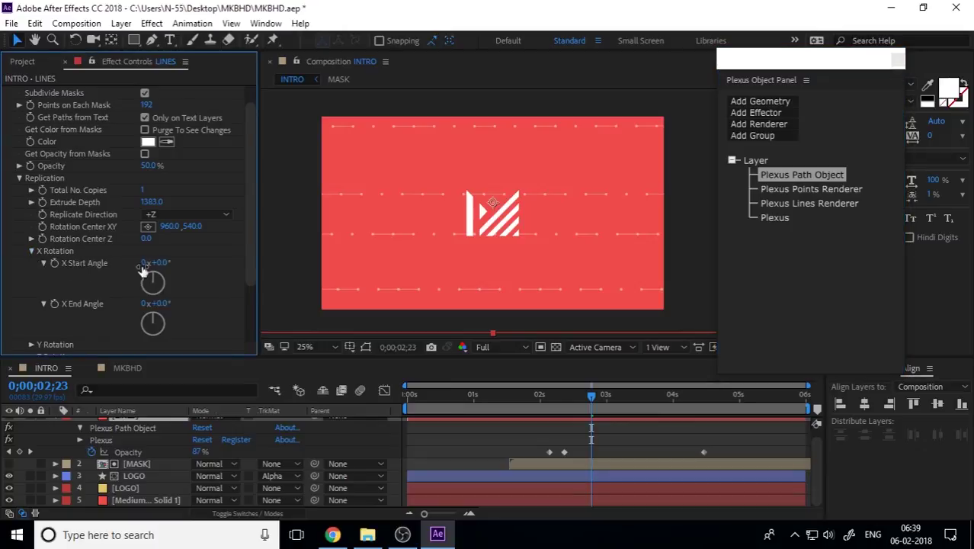
{"action": "left_click_drag", "start_coordinate": [157, 262], "coordinate": [218, 268]}
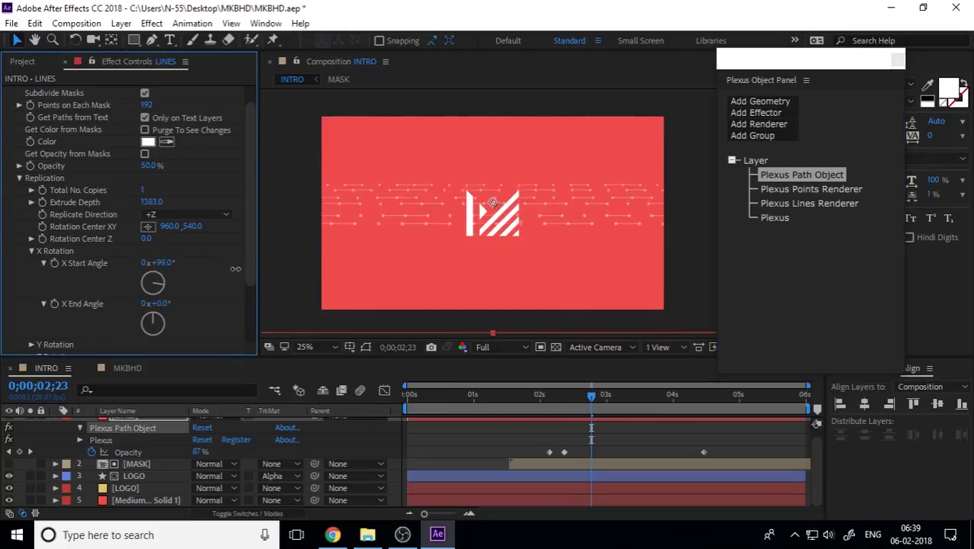
{"action": "key", "text": "ctrl+z"}
{"action": "left_click_drag", "start_coordinate": [167, 306], "coordinate": [216, 311]}
{"action": "key", "text": "ctrl+z"}
{"action": "scroll", "coordinate": [115, 326], "scroll_direction": "down", "scroll_amount": 2}
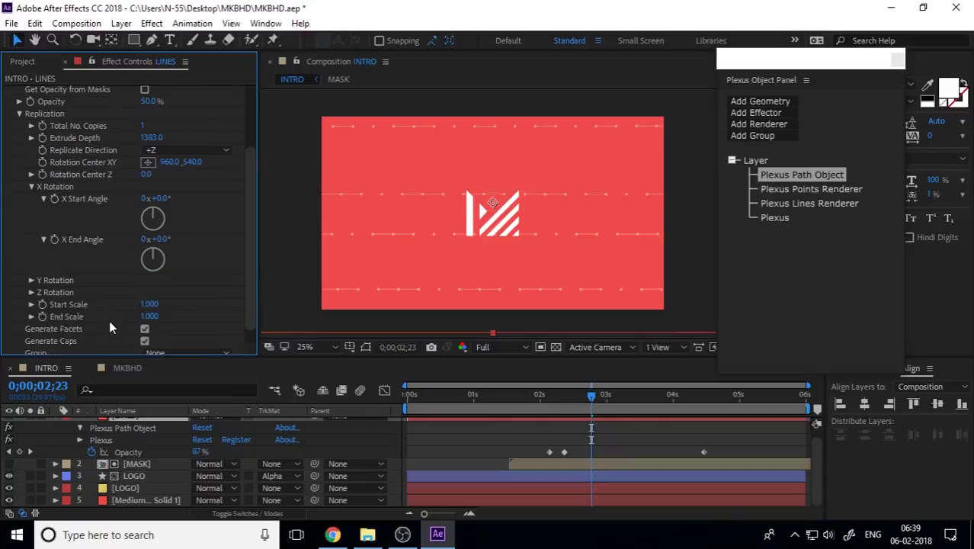
{"action": "left_click", "coordinate": [31, 292]}
{"action": "scroll", "coordinate": [123, 307], "scroll_direction": "down", "scroll_amount": 1}
{"action": "left_click_drag", "start_coordinate": [163, 284], "coordinate": [157, 296]}
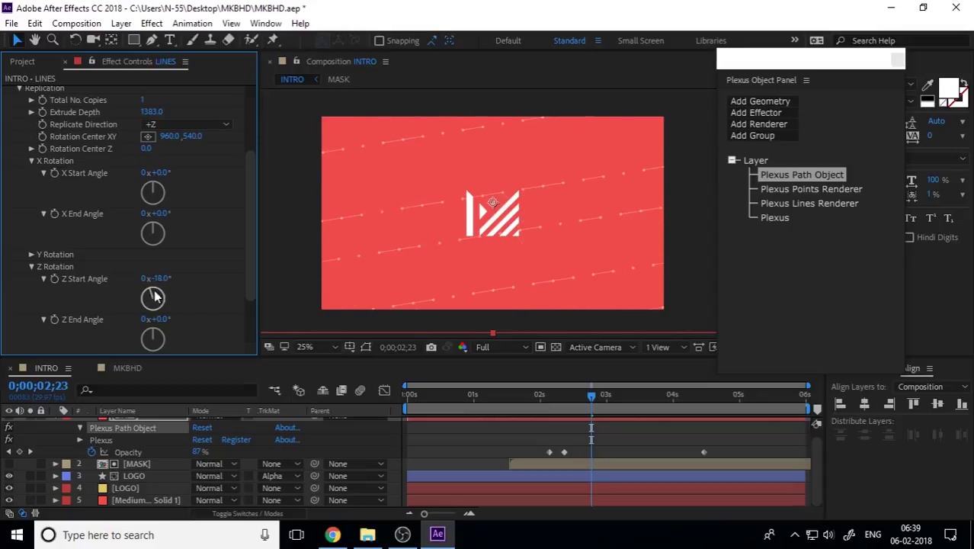
{"action": "key", "text": "ctrl+z"}
{"action": "left_click", "coordinate": [32, 267]}
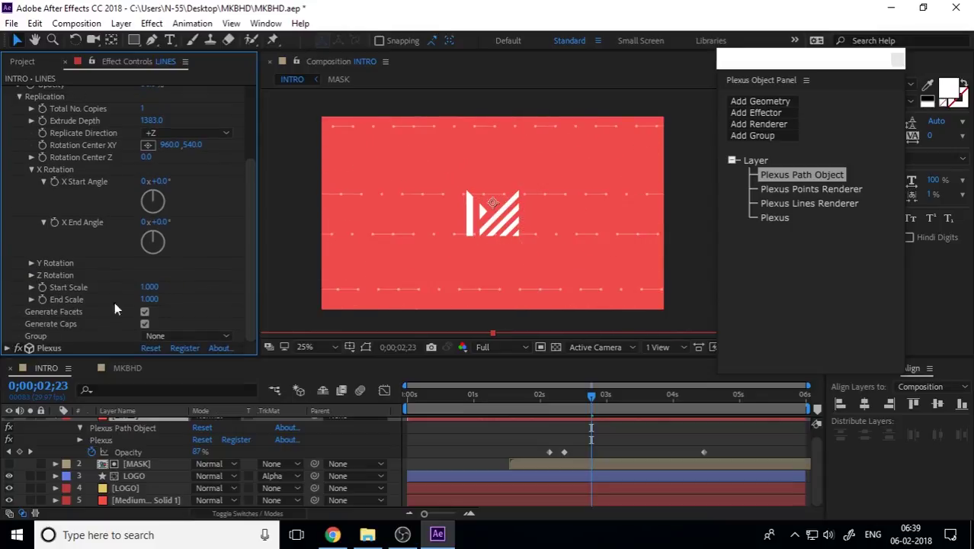
{"action": "left_click_drag", "start_coordinate": [150, 120], "coordinate": [283, 136]}
Set the Plexus path's Extrude Depth to 0 and lower its opacity to 31%.
{"action": "left_click", "coordinate": [149, 120]}
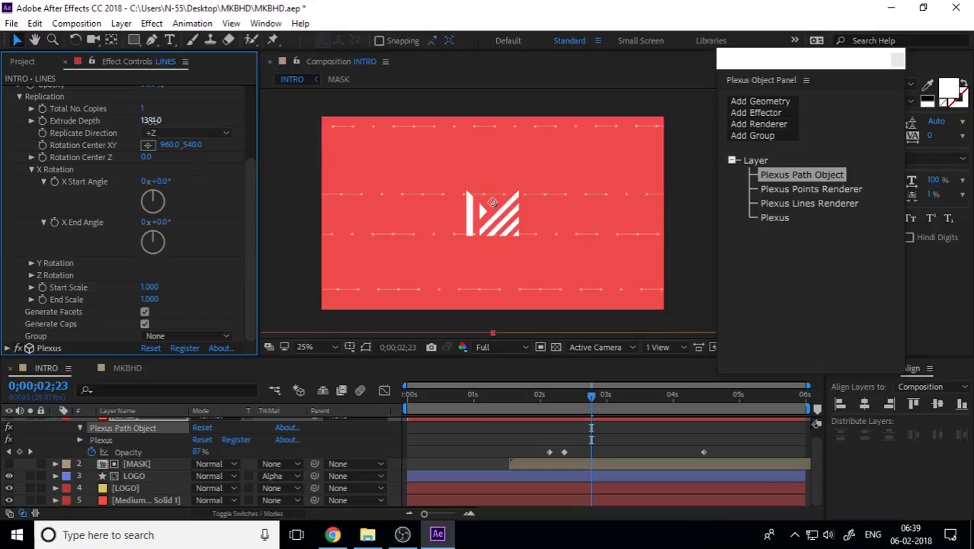
{"action": "type", "text": "0"}
{"action": "key", "text": "Return"}
{"action": "scroll", "coordinate": [134, 314], "scroll_direction": "up", "scroll_amount": 2}
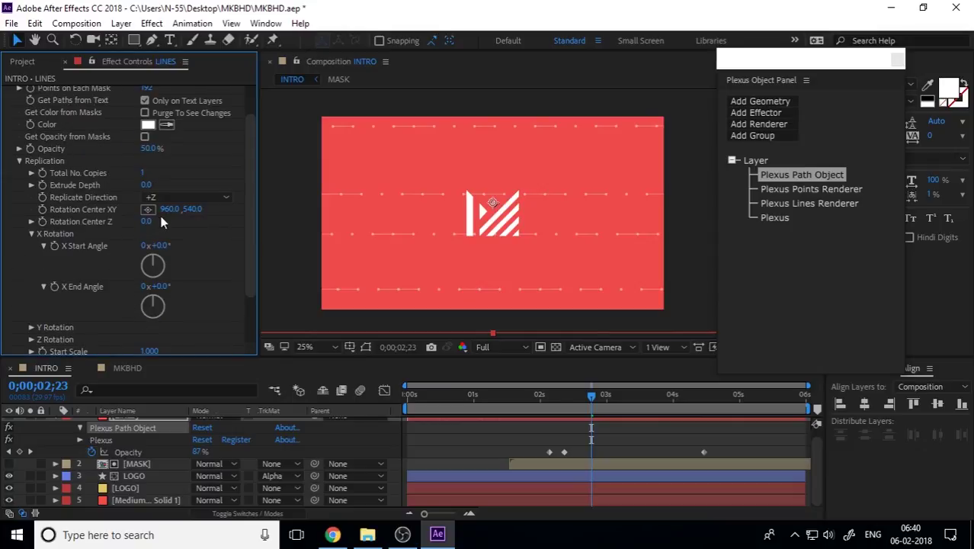
{"action": "scroll", "coordinate": [89, 185], "scroll_direction": "up", "scroll_amount": 1}
{"action": "left_click_drag", "start_coordinate": [157, 180], "coordinate": [186, 191]}
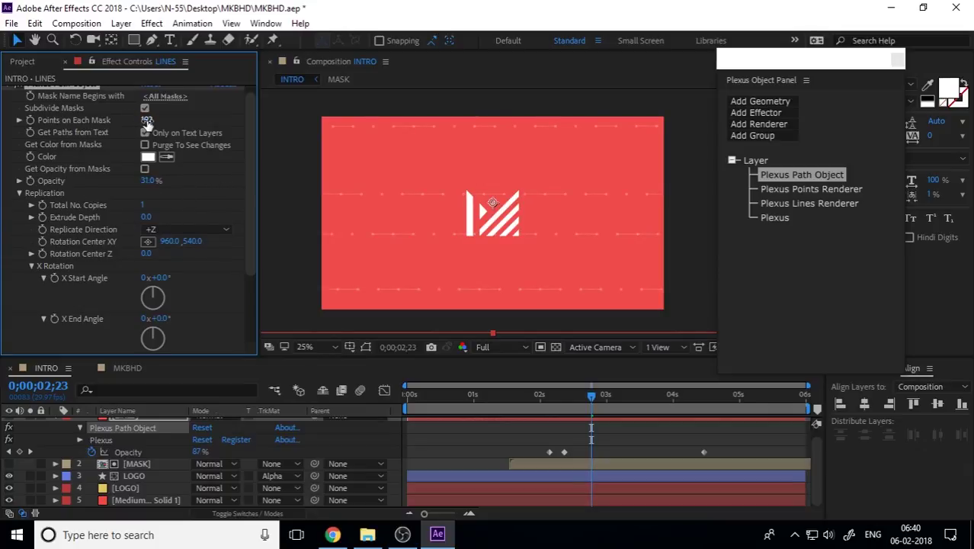
{"action": "left_click_drag", "start_coordinate": [202, 132], "coordinate": [135, 156]}
Raise Points on Each Mask to 223 and preview the animation from around 1;19.
{"action": "left_click_drag", "start_coordinate": [569, 413], "coordinate": [549, 414]}
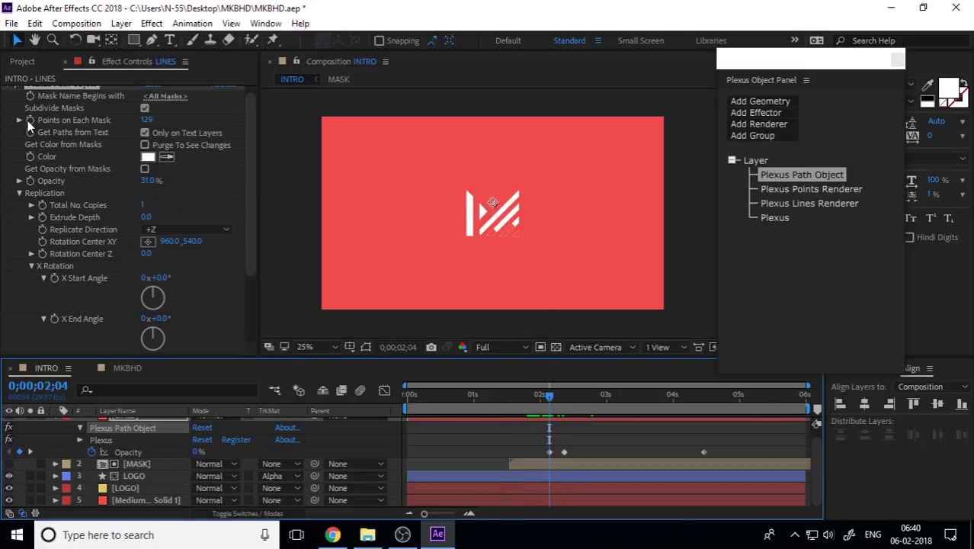
{"action": "left_click", "coordinate": [30, 121]}
{"action": "left_click", "coordinate": [555, 408]}
{"action": "key", "text": "space"}
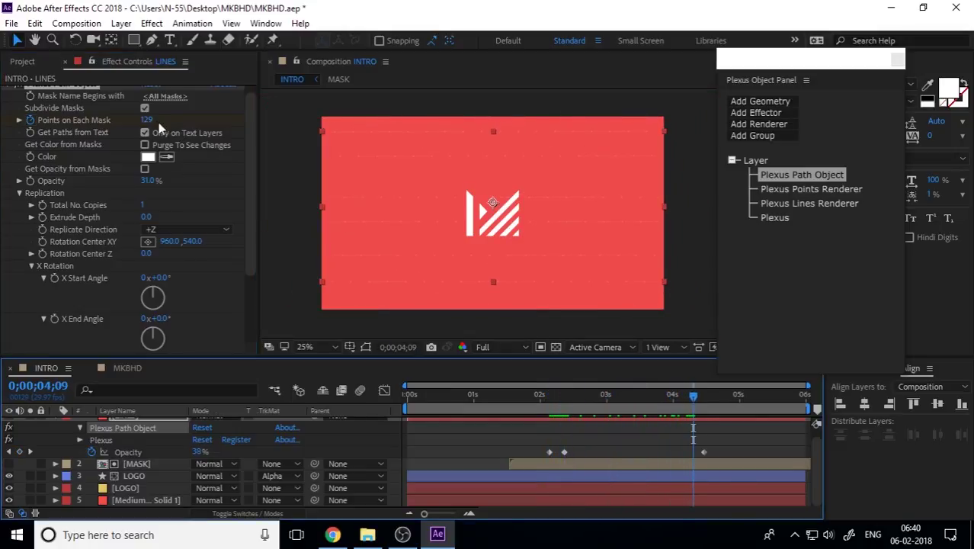
{"action": "left_click_drag", "start_coordinate": [147, 120], "coordinate": [219, 127]}
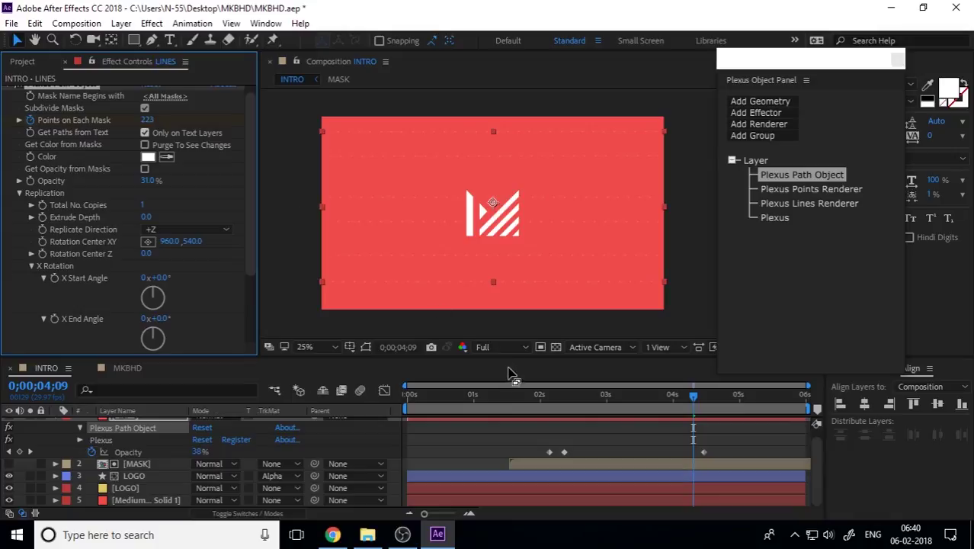
{"action": "left_click", "coordinate": [515, 401]}
{"action": "key", "text": "space"}
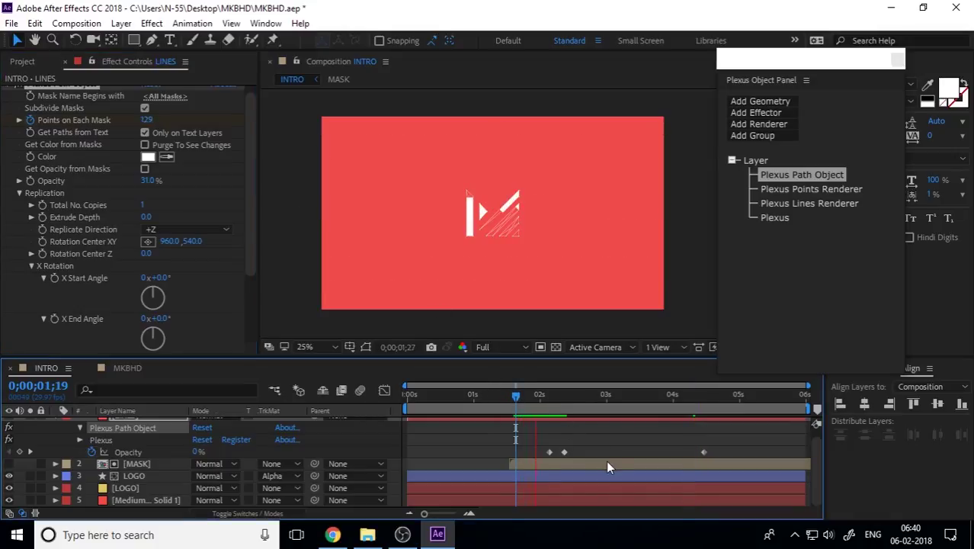
{"action": "key", "text": "space"}
{"action": "key", "text": "k"}
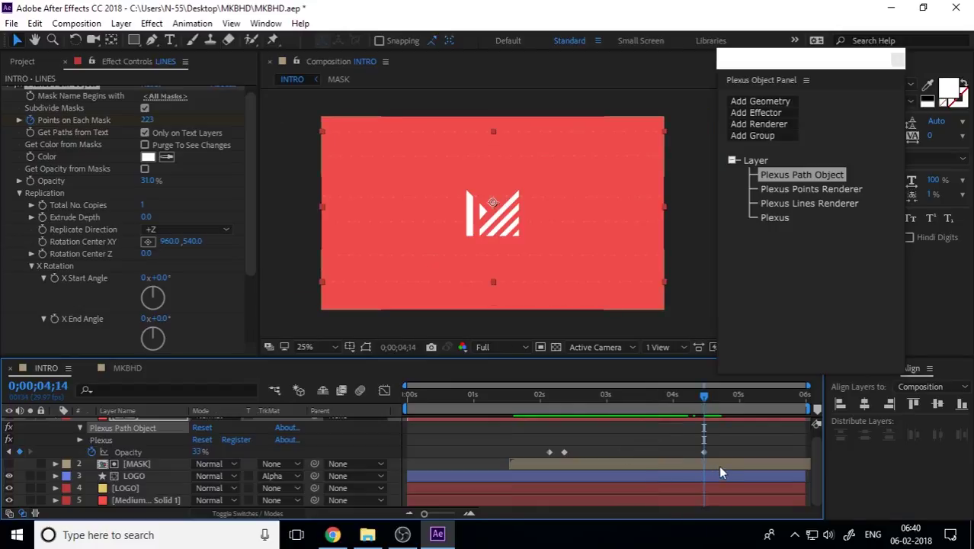
{"action": "scroll", "coordinate": [718, 466], "scroll_direction": "up", "scroll_amount": 1}
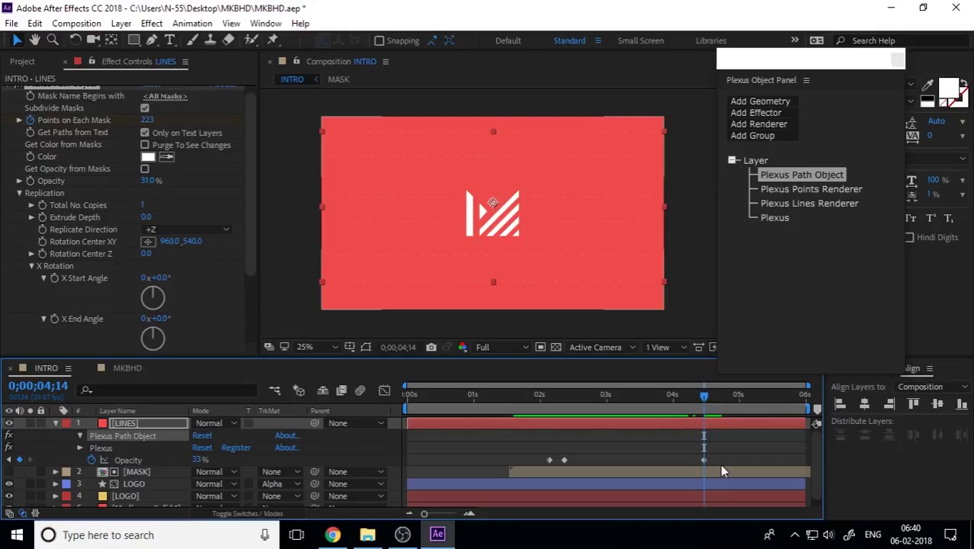
Inspect the Plexus Points Renderer and Path Object settings, then return to the 4;14 keyframe.
{"action": "key", "text": "End"}
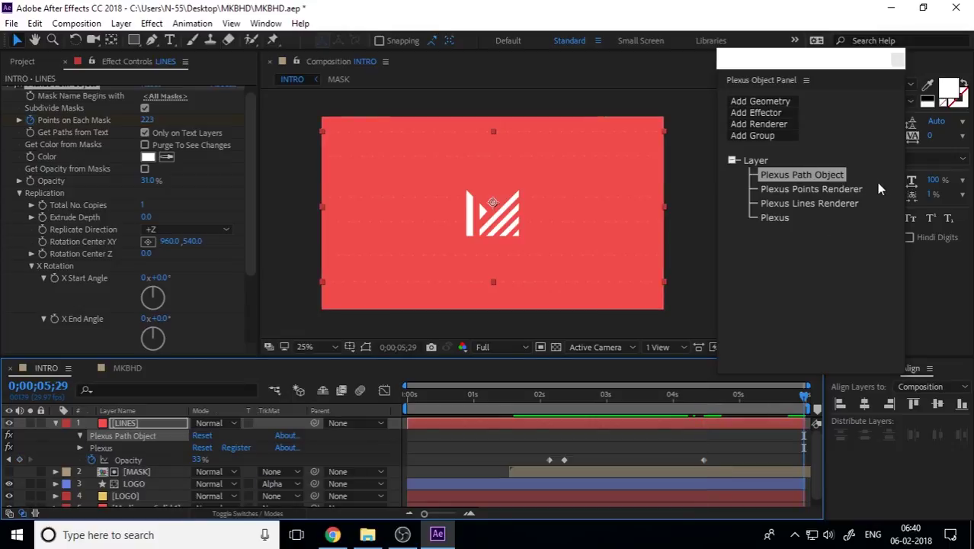
{"action": "left_click", "coordinate": [869, 189]}
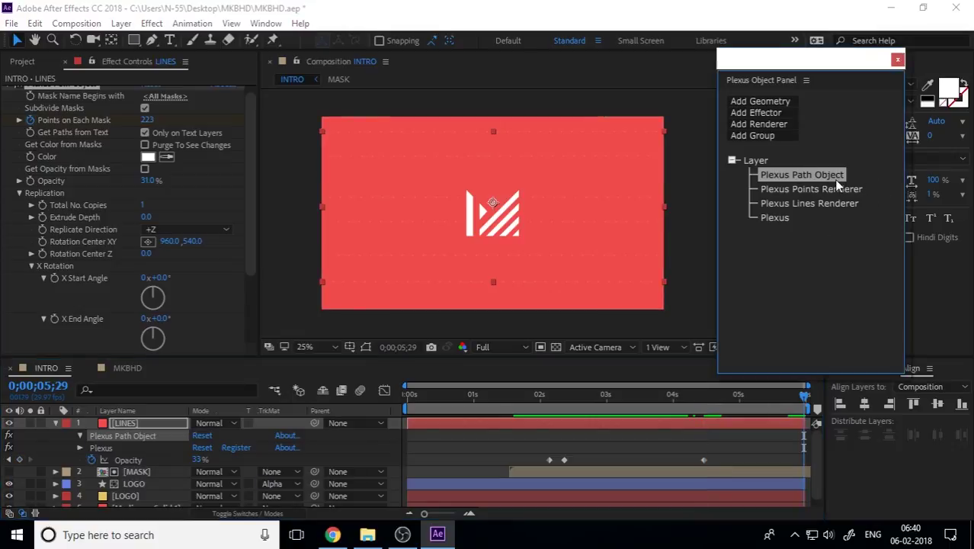
{"action": "left_click", "coordinate": [814, 189]}
{"action": "left_click", "coordinate": [816, 176]}
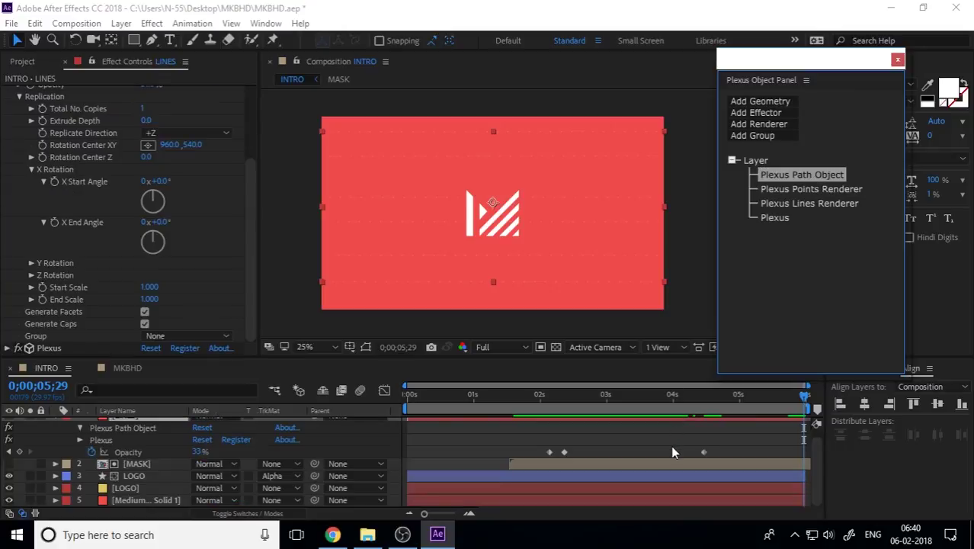
{"action": "scroll", "coordinate": [671, 445], "scroll_direction": "up", "scroll_amount": 1}
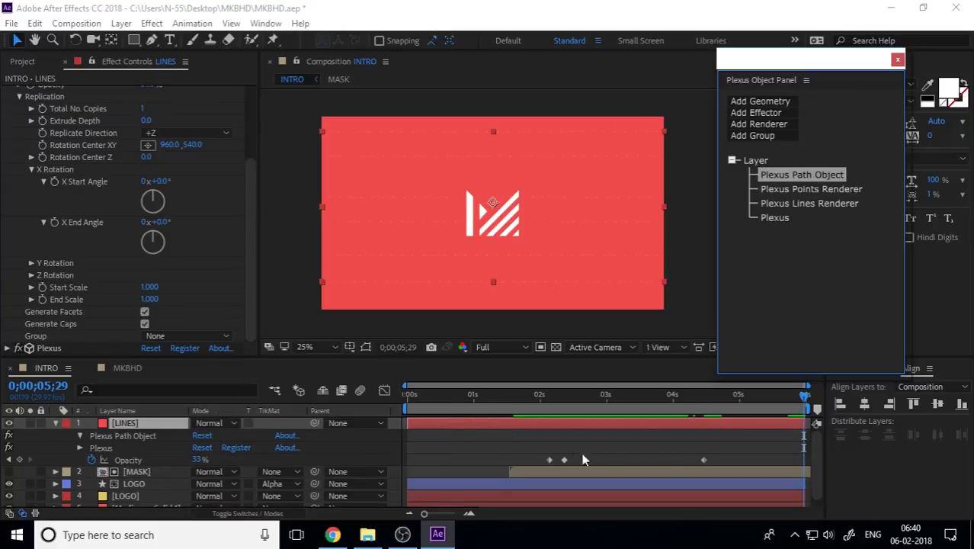
{"action": "left_click", "coordinate": [594, 461]}
{"action": "key", "text": "j"}
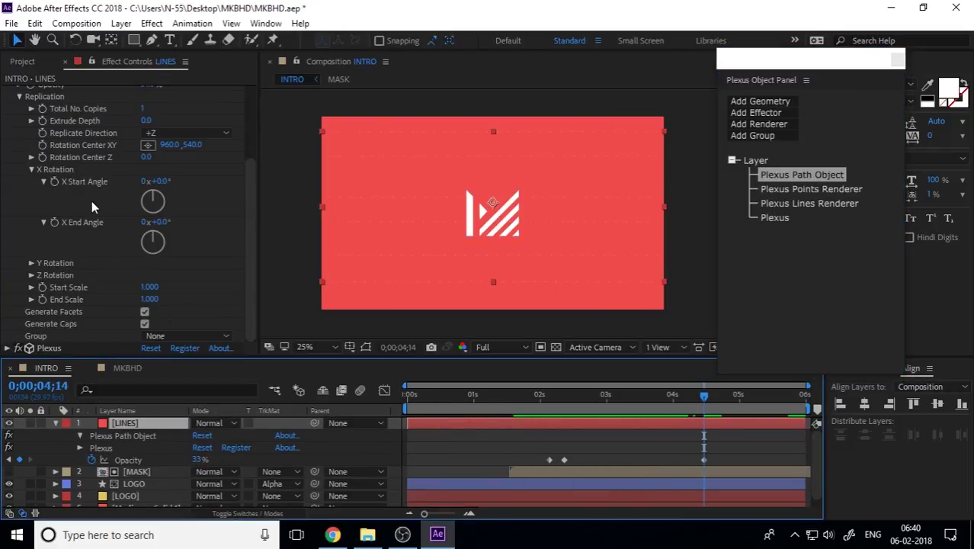
Review the Plexus Lines Renderer, main Plexus and Path Object settings on LINES.
{"action": "left_click", "coordinate": [808, 190]}
{"action": "left_click", "coordinate": [809, 204]}
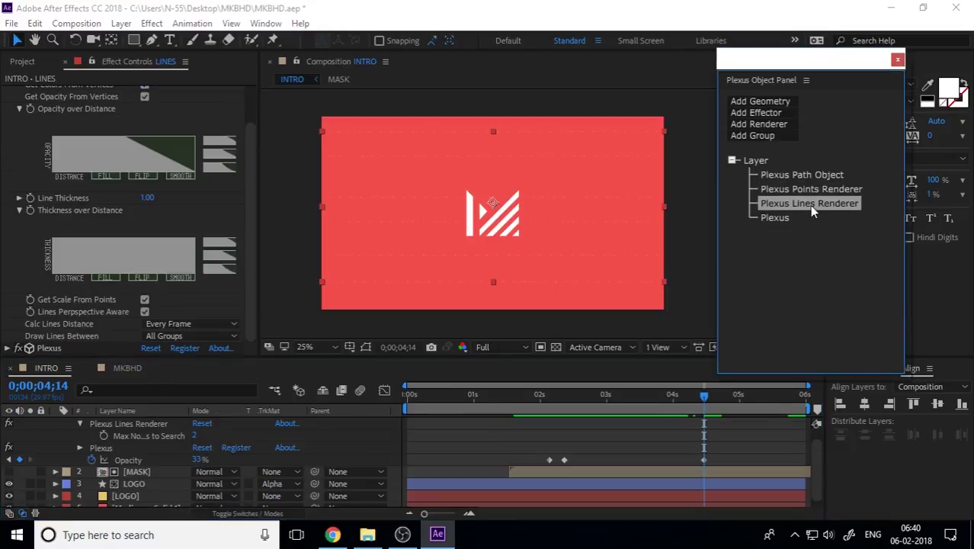
{"action": "scroll", "coordinate": [53, 241], "scroll_direction": "up", "scroll_amount": 3}
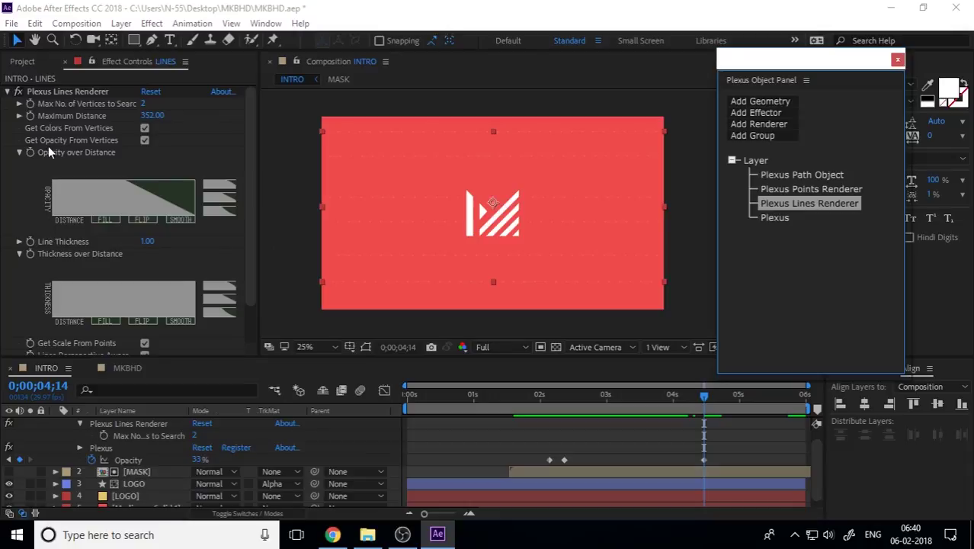
{"action": "left_click", "coordinate": [820, 176]}
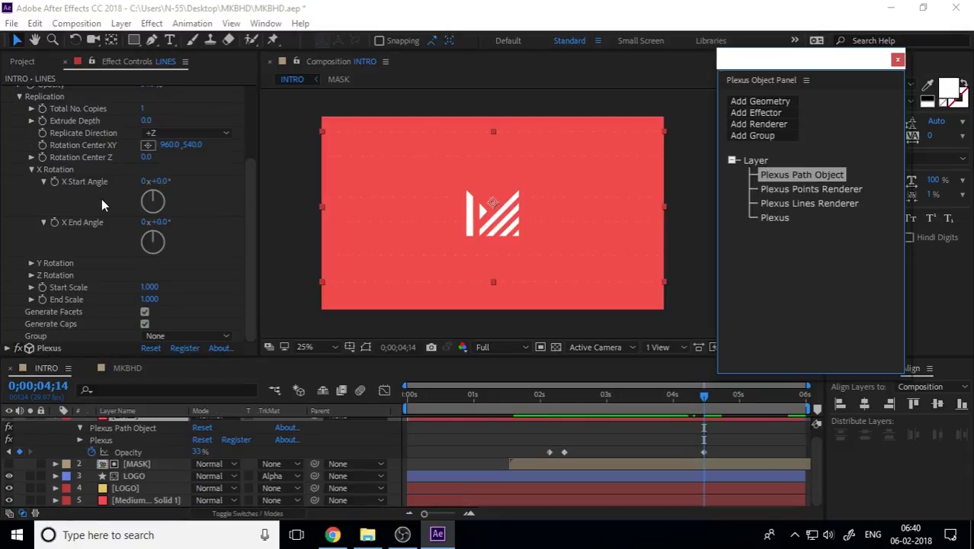
{"action": "scroll", "coordinate": [86, 189], "scroll_direction": "up", "scroll_amount": 1}
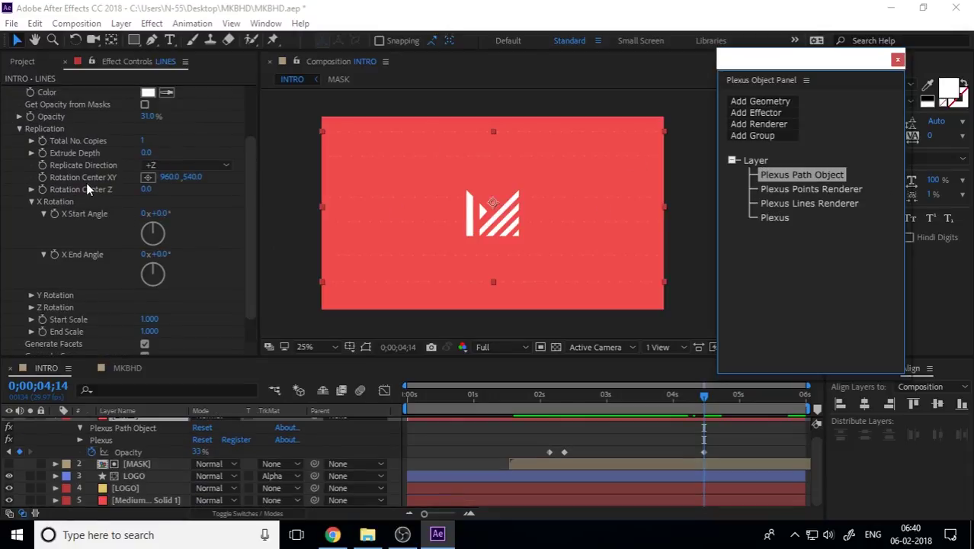
{"action": "left_click", "coordinate": [809, 205]}
{"action": "left_click", "coordinate": [785, 219]}
{"action": "left_click", "coordinate": [795, 202]}
{"action": "scroll", "coordinate": [31, 175], "scroll_direction": "up", "scroll_amount": 2}
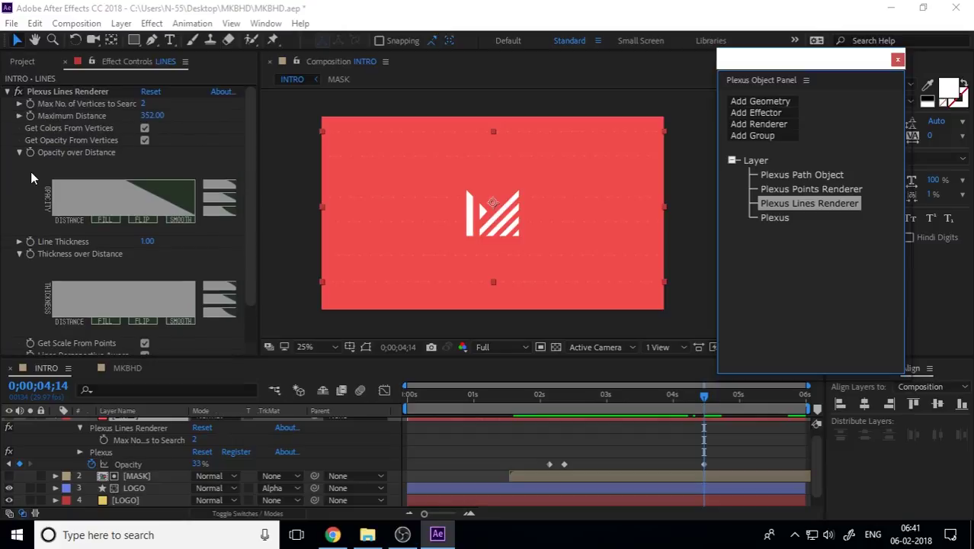
{"action": "left_click", "coordinate": [800, 175]}
{"action": "scroll", "coordinate": [59, 151], "scroll_direction": "up", "scroll_amount": 3}
{"action": "scroll", "coordinate": [59, 151], "scroll_direction": "up", "scroll_amount": 2}
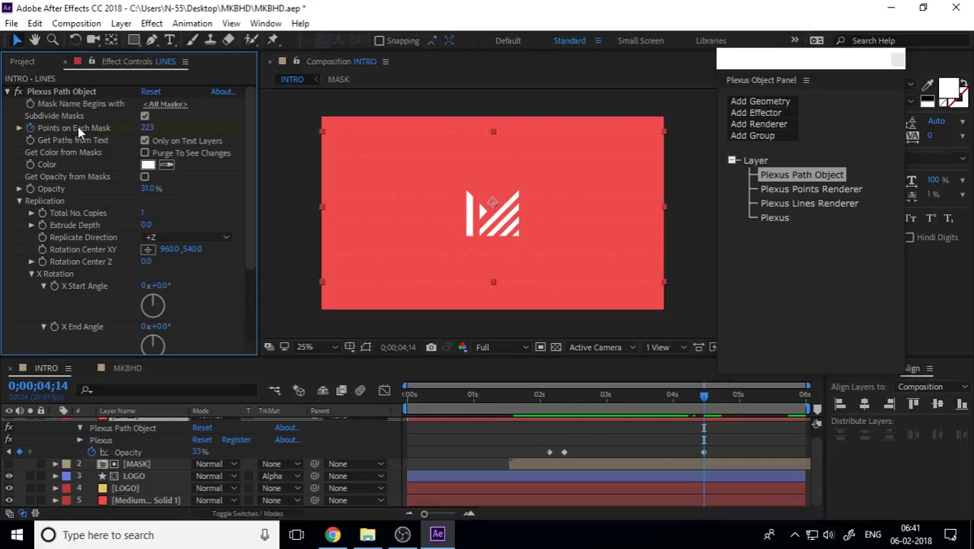
Reveal the Points on Each Mask keyframes and lower the 4;09 value from 223 to about 121.
{"action": "right_click", "coordinate": [78, 127]}
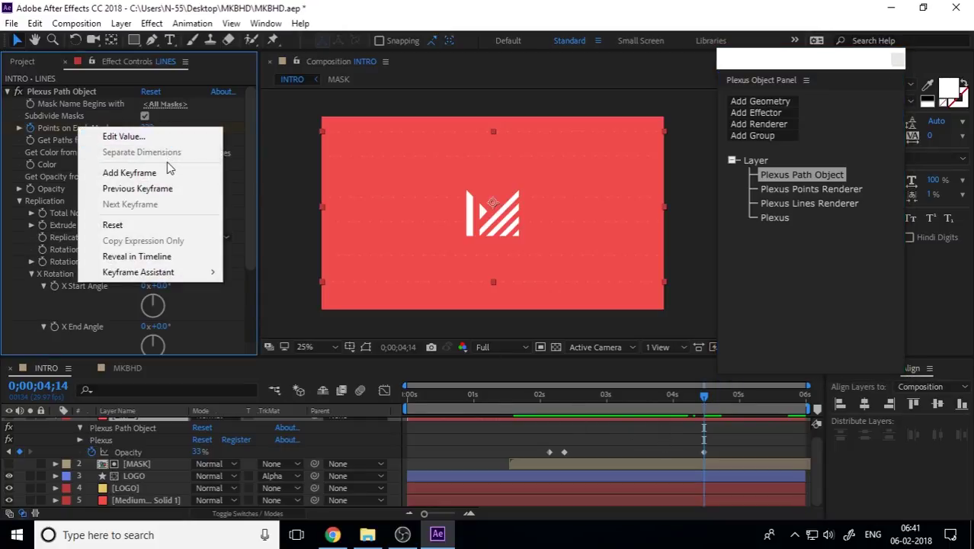
{"action": "left_click", "coordinate": [136, 256]}
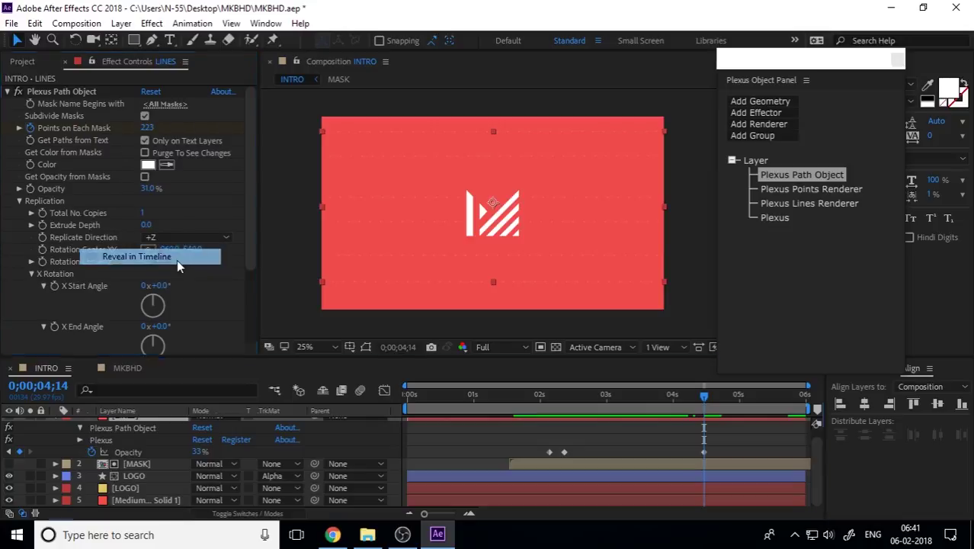
{"action": "key", "text": "j"}
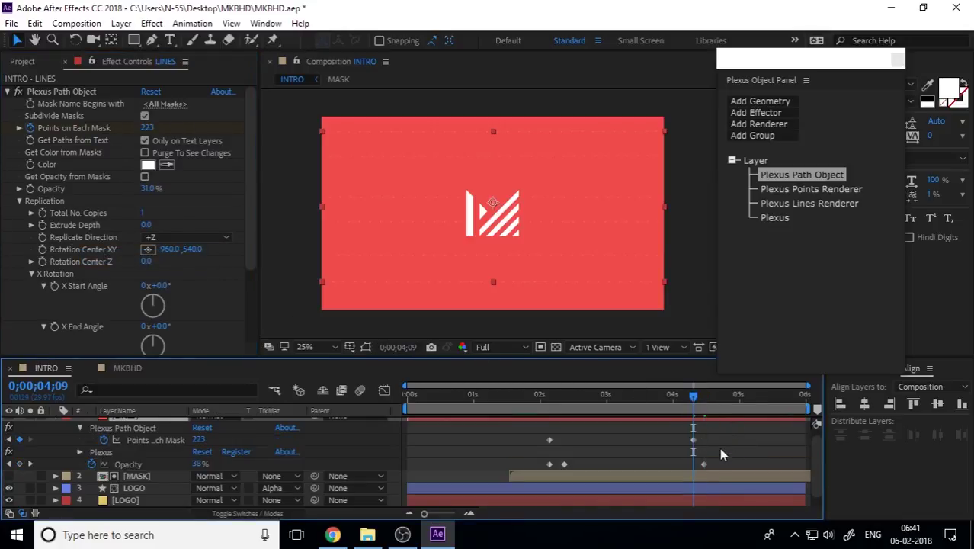
{"action": "left_click_drag", "start_coordinate": [146, 127], "coordinate": [104, 152]}
{"action": "key", "text": "j"}
{"action": "key", "text": "j"}
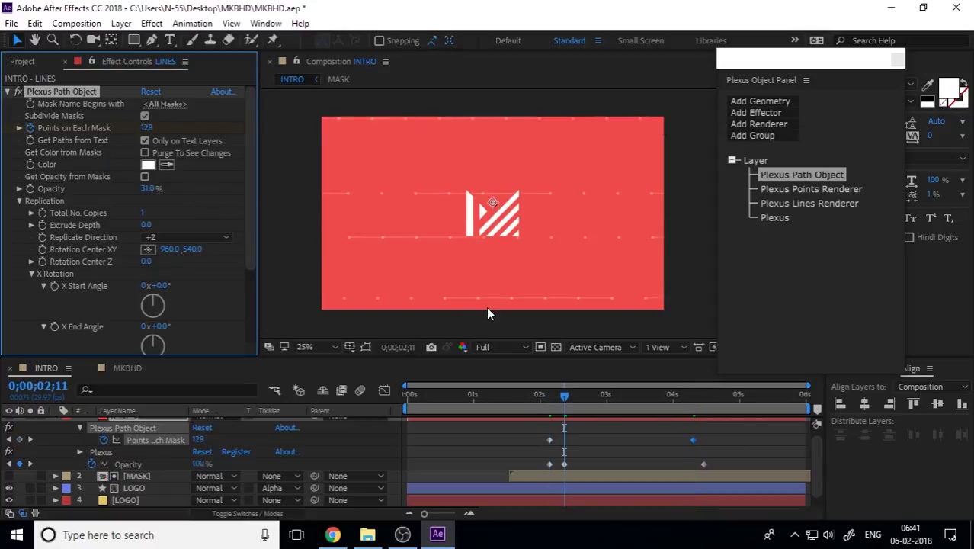
{"action": "key", "text": "k"}
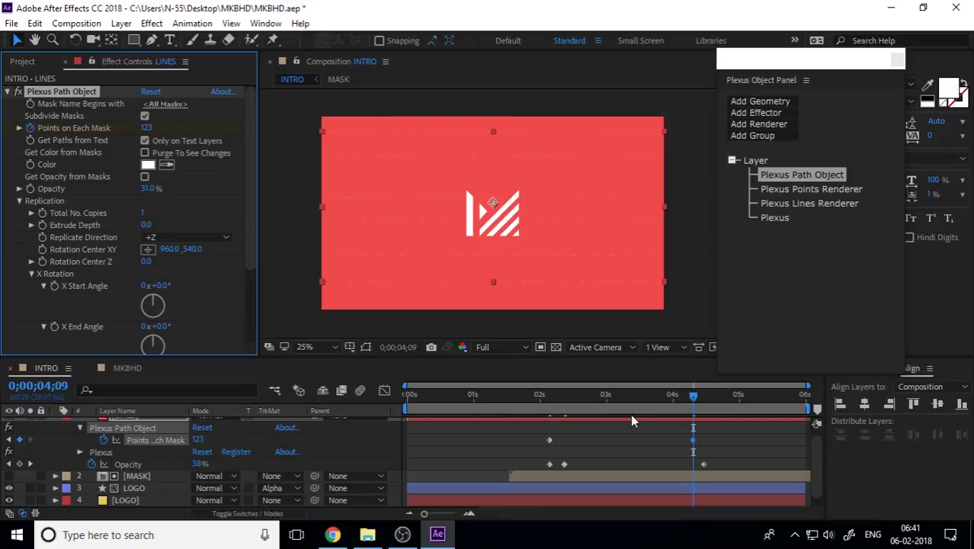
Preview from about 2 seconds and raise the 4;09 Points on Each Mask value to about 153.
{"action": "mouse_move", "coordinate": [554, 407]}
{"action": "left_mouse_down"}
{"action": "mouse_move", "coordinate": [545, 405]}
{"action": "mouse_move", "coordinate": [558, 408]}
{"action": "left_mouse_up"}
{"action": "key", "text": "space"}
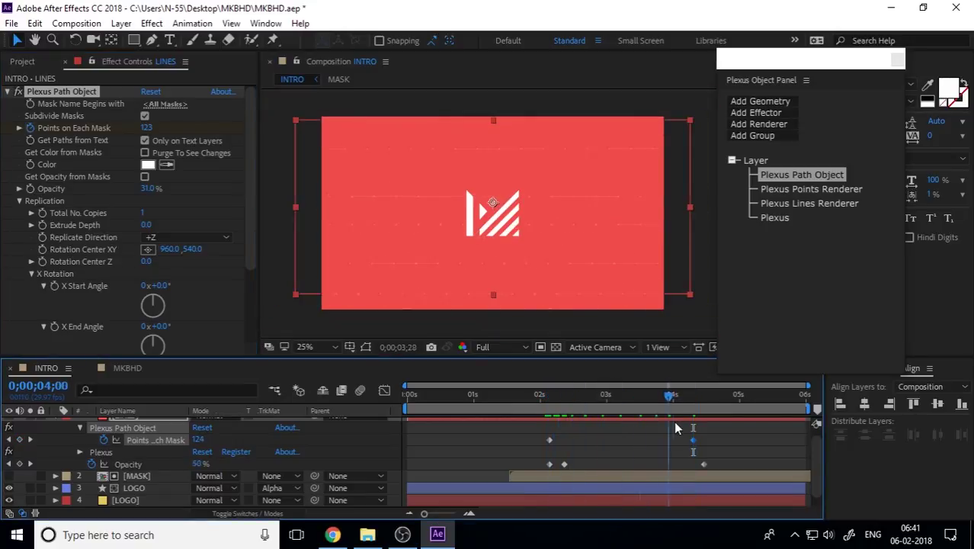
{"action": "key", "text": "space"}
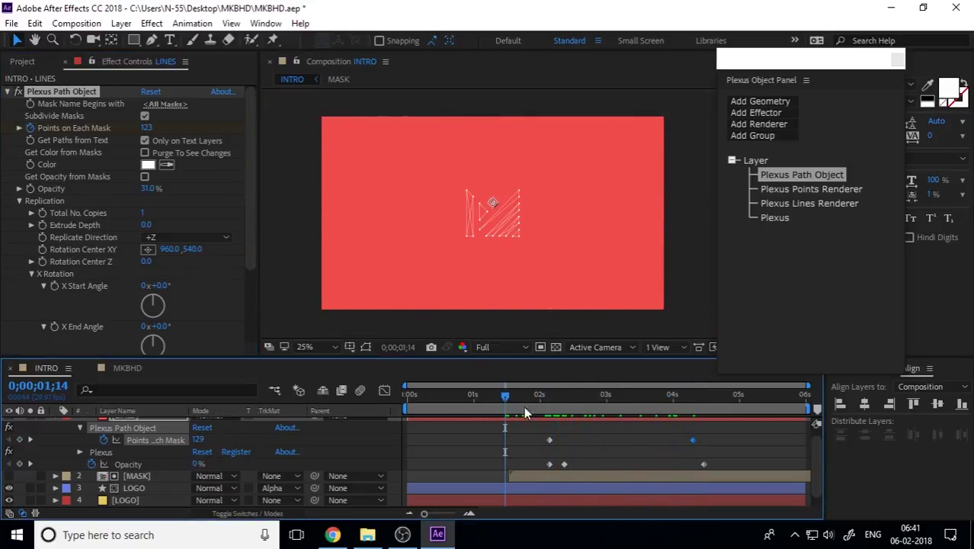
{"action": "key", "text": "k"}
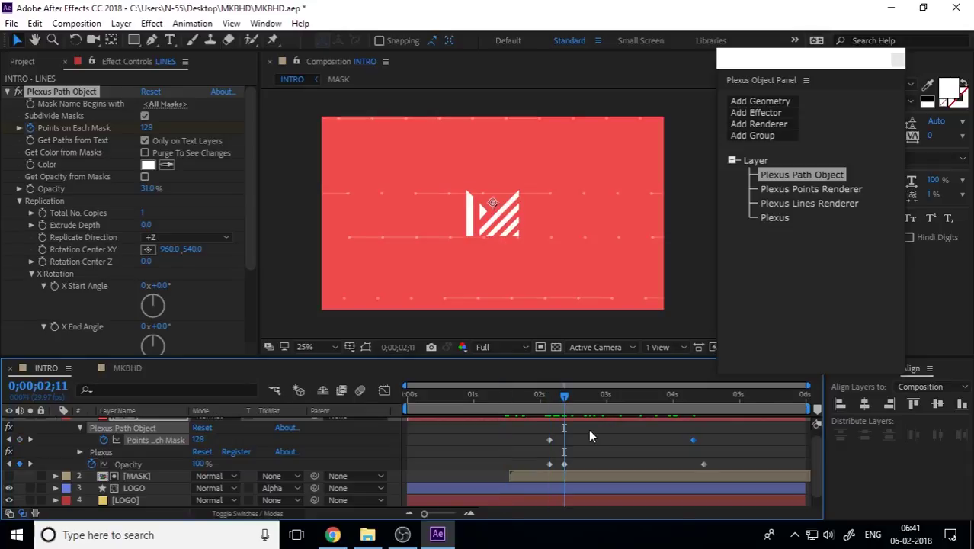
{"action": "key", "text": "k"}
{"action": "left_click_drag", "start_coordinate": [147, 128], "coordinate": [183, 133]}
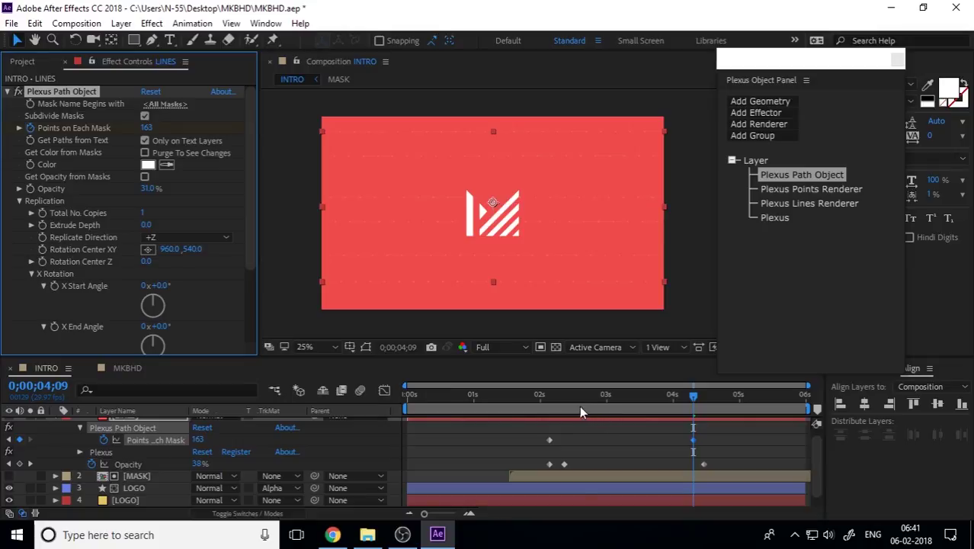
{"action": "left_click", "coordinate": [539, 397]}
{"action": "key", "text": "space"}
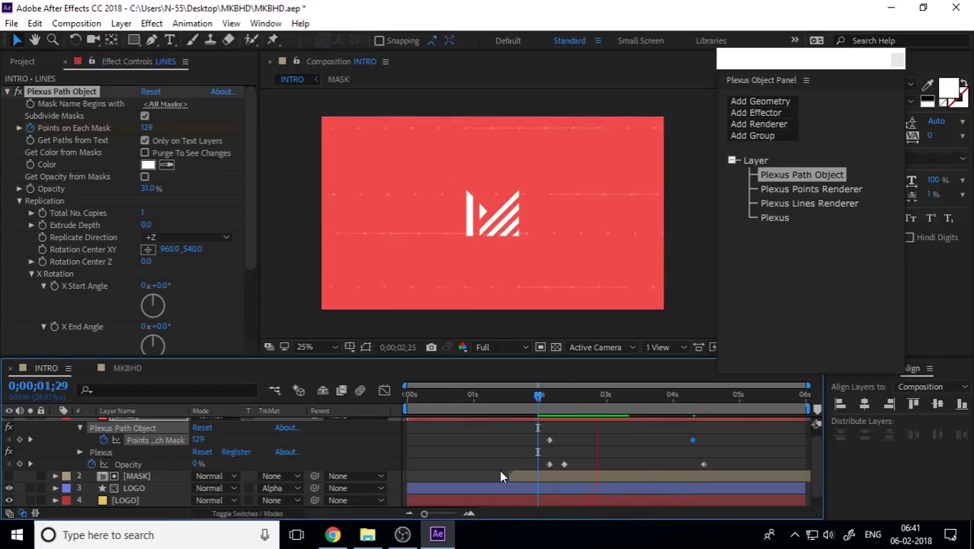
{"action": "key", "text": "space"}
Enter Points on Each Mask values of 135, then 145, at 4;09, previewing in between.
{"action": "left_click", "coordinate": [151, 129]}
{"action": "type", "text": "135"}
{"action": "key", "text": "Return"}
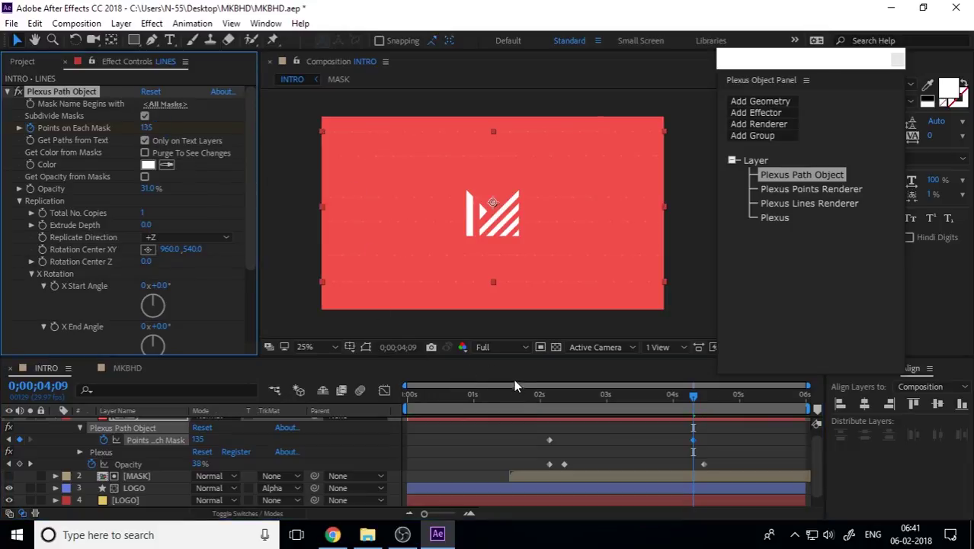
{"action": "left_click", "coordinate": [517, 394]}
{"action": "key", "text": "space"}
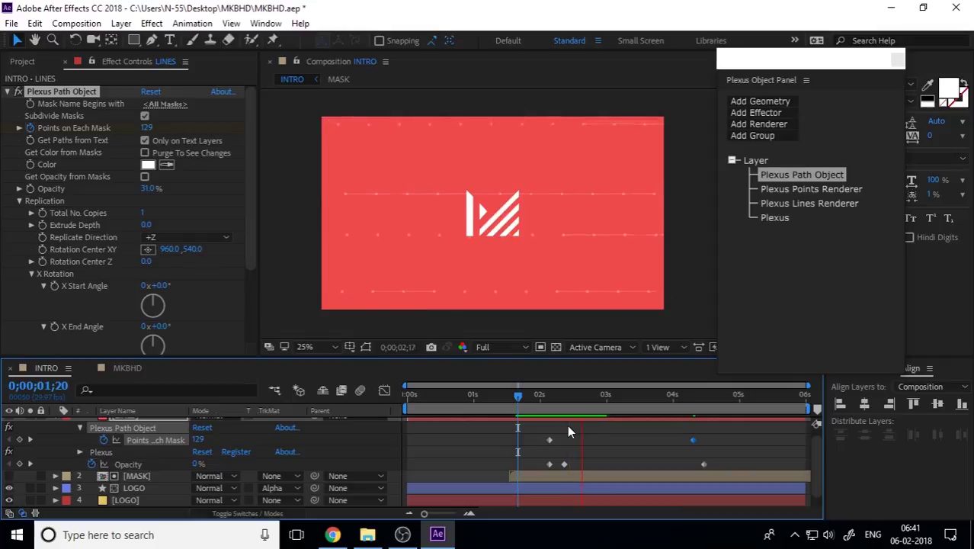
{"action": "key", "text": "space"}
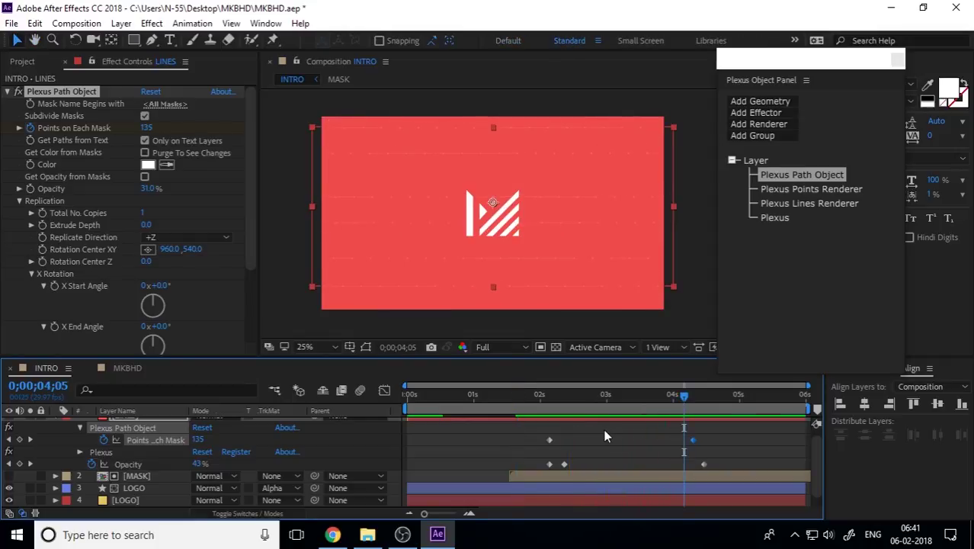
{"action": "key", "text": "k"}
{"action": "left_click", "coordinate": [150, 128]}
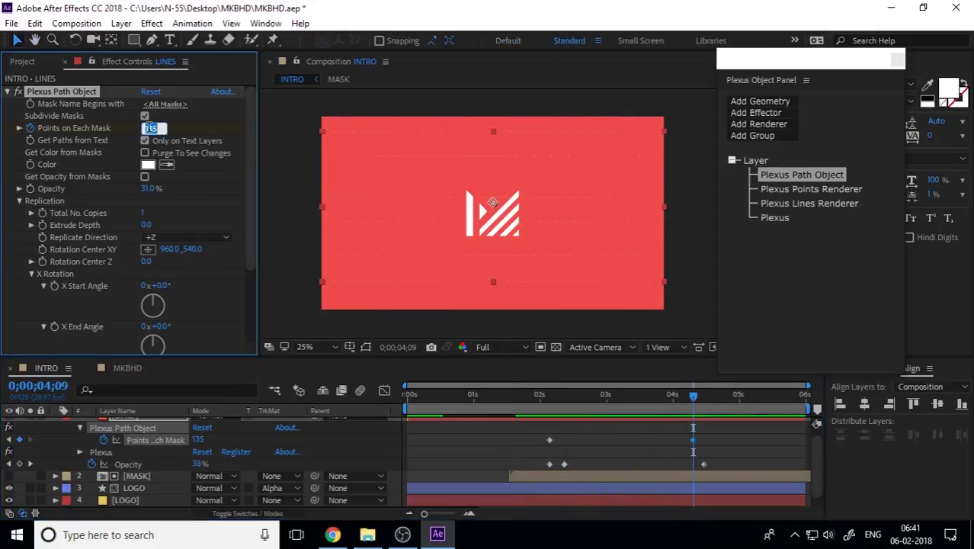
{"action": "type", "text": "1"}
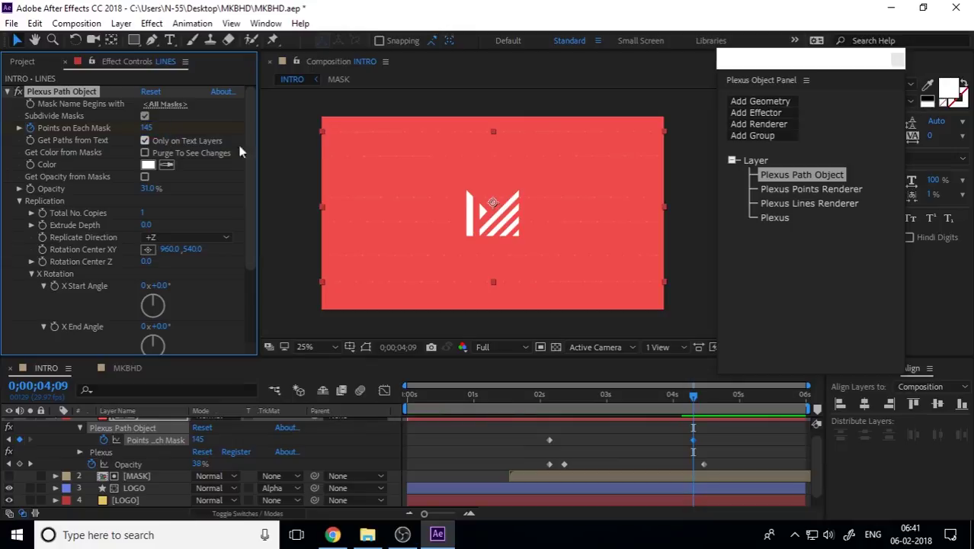
{"action": "left_click", "coordinate": [519, 394]}
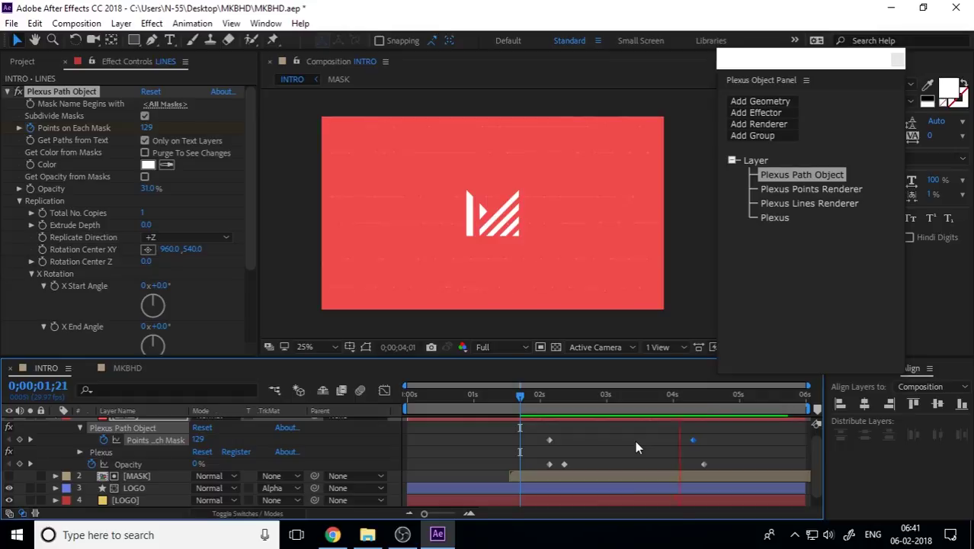
Collapse the LINES layer's properties and deselect all layers.
{"action": "scroll", "coordinate": [66, 445], "scroll_direction": "up", "scroll_amount": 1}
{"action": "left_click", "coordinate": [57, 423]}
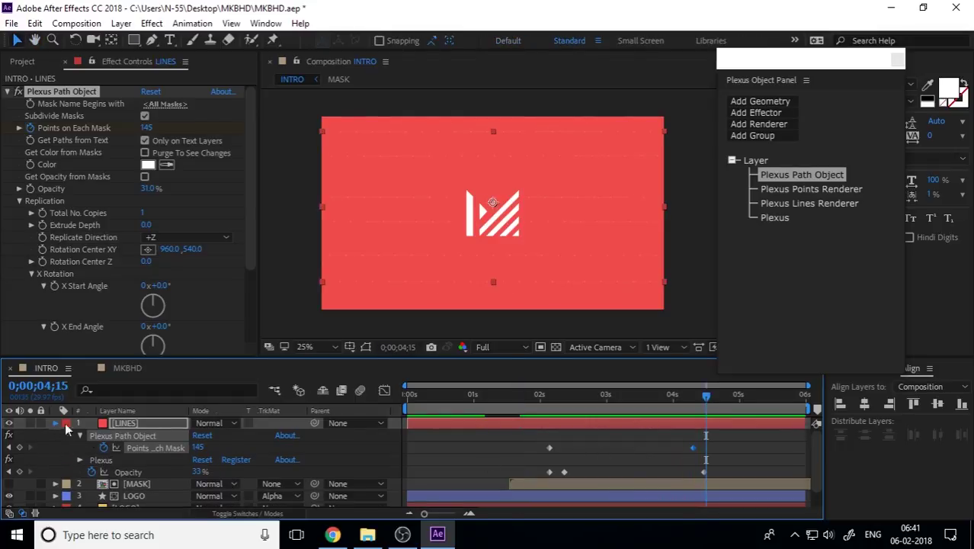
{"action": "left_click", "coordinate": [57, 423]}
{"action": "left_click", "coordinate": [228, 495]}
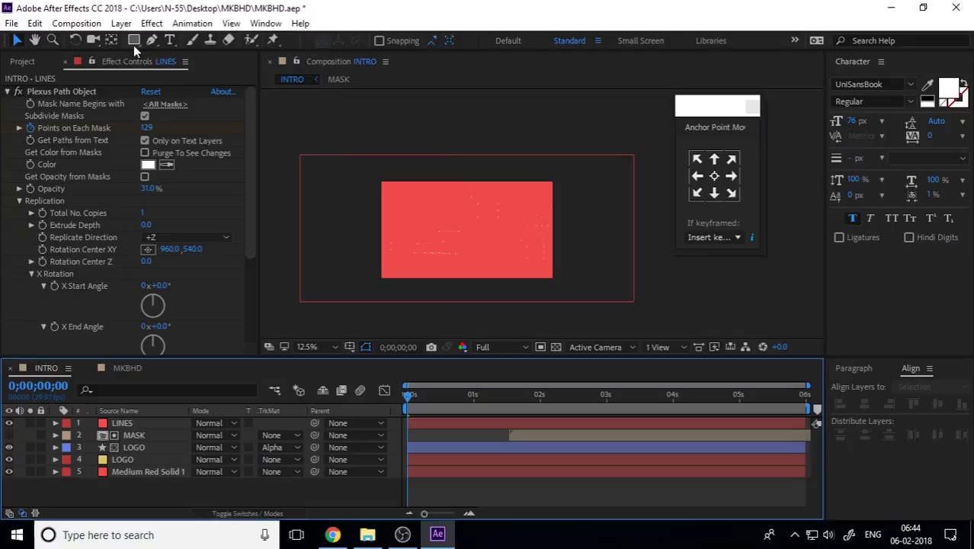
Create a full-composition rectangle shape layer and return to the Selection tool.
{"action": "double_click", "coordinate": [133, 42]}
{"action": "key", "text": "v"}
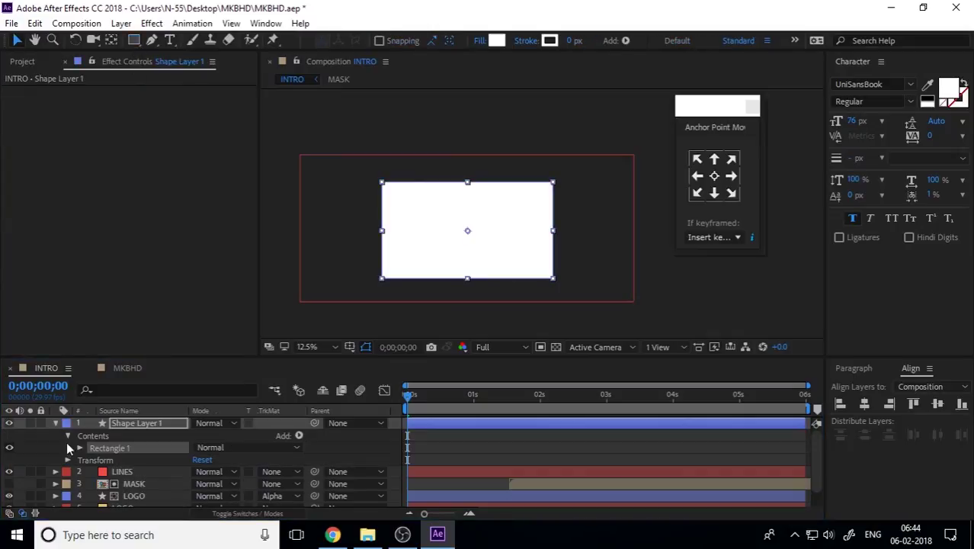
{"action": "left_click", "coordinate": [85, 447]}
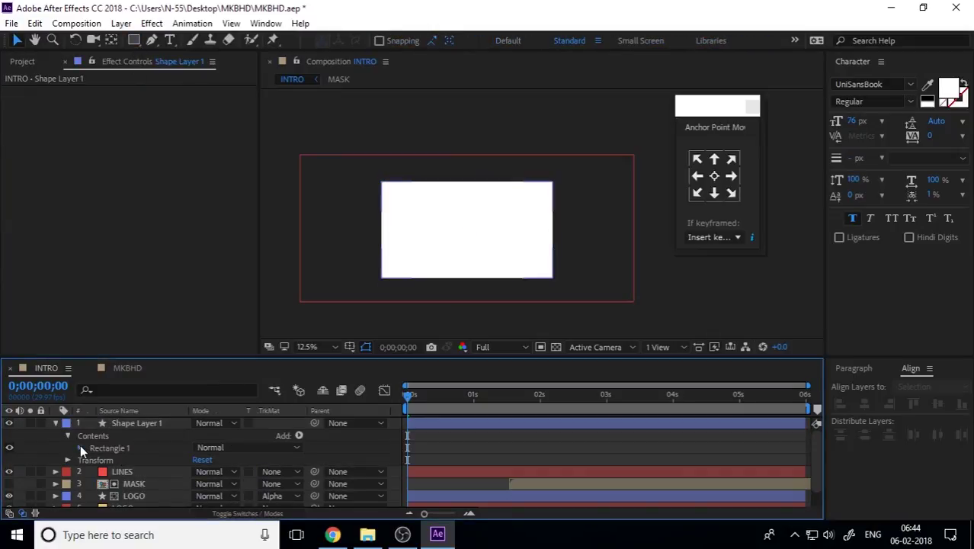
Unlink Rectangle Path 1's size proportions and set its height to 540 at 1920 wide.
{"action": "left_click", "coordinate": [80, 447]}
{"action": "left_click", "coordinate": [92, 460]}
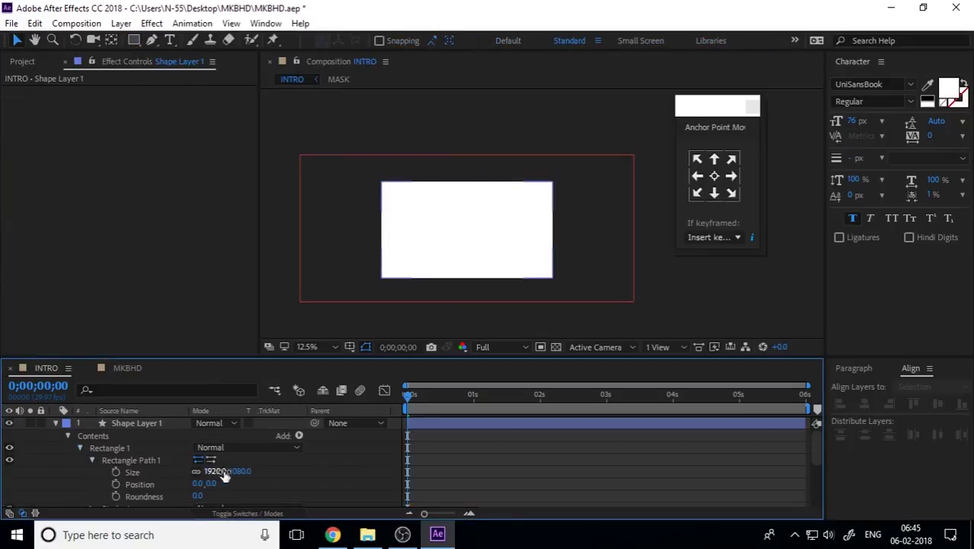
{"action": "left_click", "coordinate": [197, 473]}
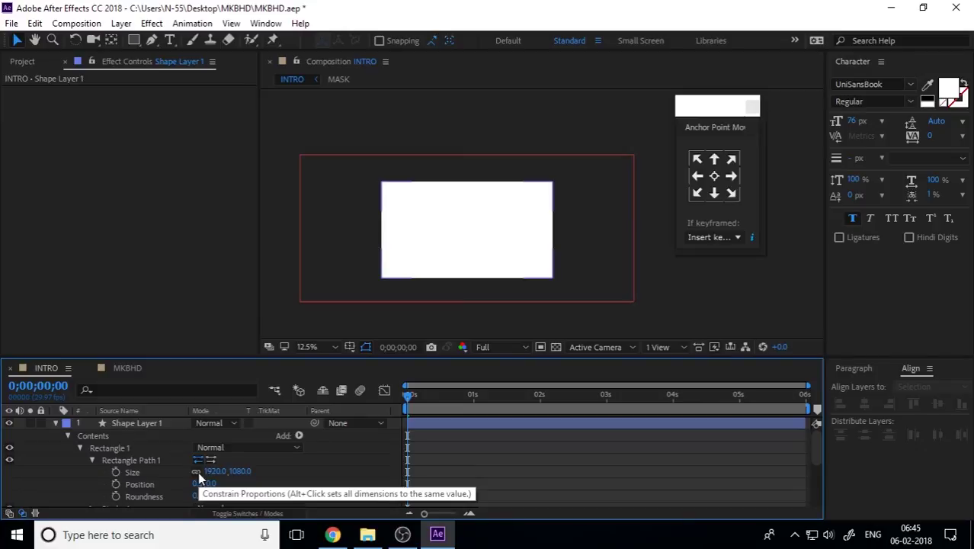
{"action": "mouse_move", "coordinate": [246, 476]}
{"action": "left_mouse_down"}
{"action": "mouse_move", "coordinate": [223, 478]}
{"action": "mouse_move", "coordinate": [278, 472]}
{"action": "mouse_move", "coordinate": [23, 432]}
{"action": "mouse_move", "coordinate": [244, 473]}
{"action": "mouse_move", "coordinate": [298, 474]}
{"action": "mouse_move", "coordinate": [290, 471]}
{"action": "left_mouse_up"}
{"action": "left_click", "coordinate": [195, 480]}
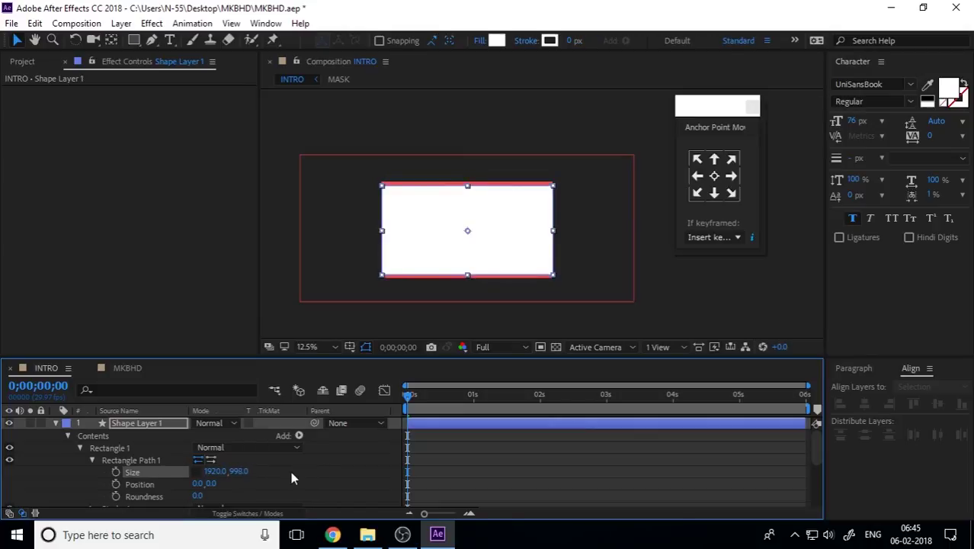
{"action": "left_click", "coordinate": [240, 471]}
{"action": "type", "text": "540"}
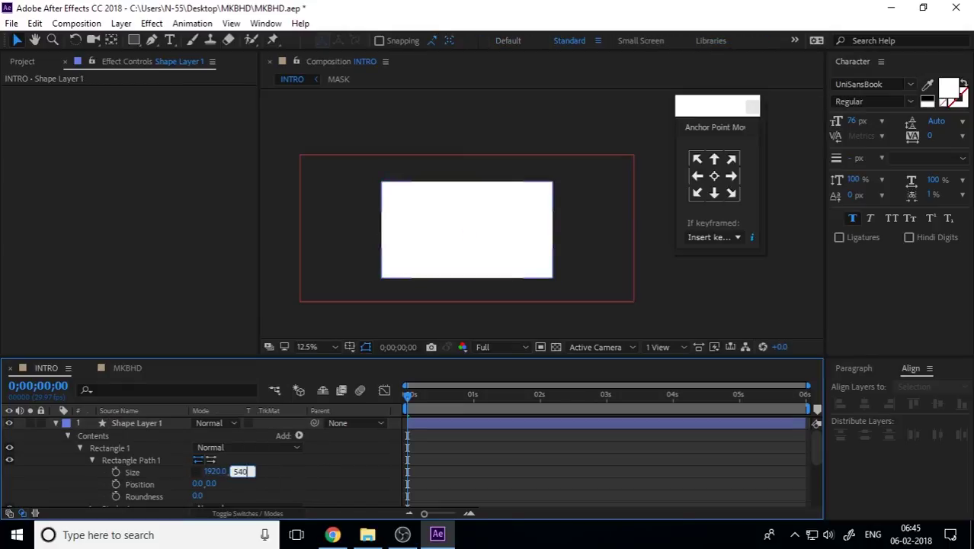
{"action": "key", "text": "Return"}
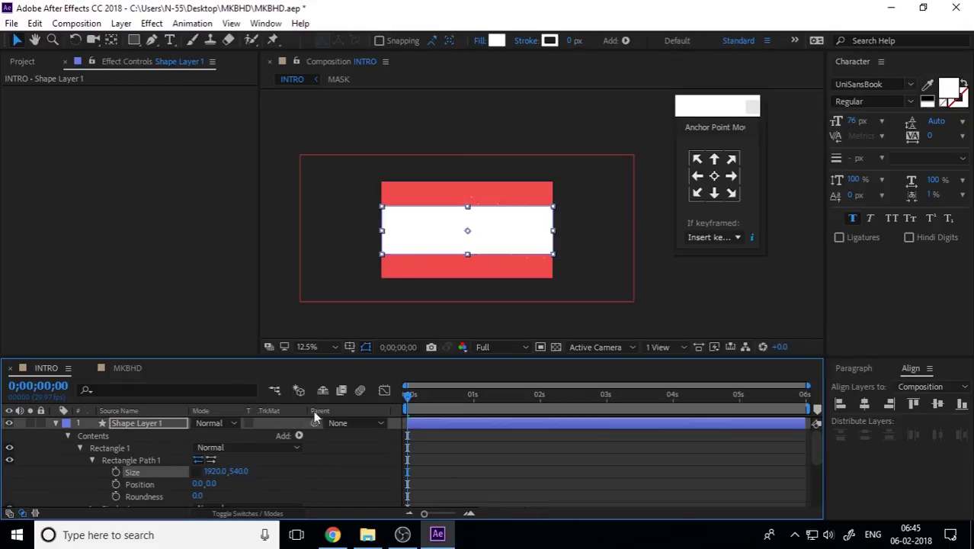
Move Shape Layer 1's anchor point to bottom-centre and align the strip to the composition bottom.
{"action": "left_click", "coordinate": [55, 423]}
{"action": "left_click", "coordinate": [714, 193]}
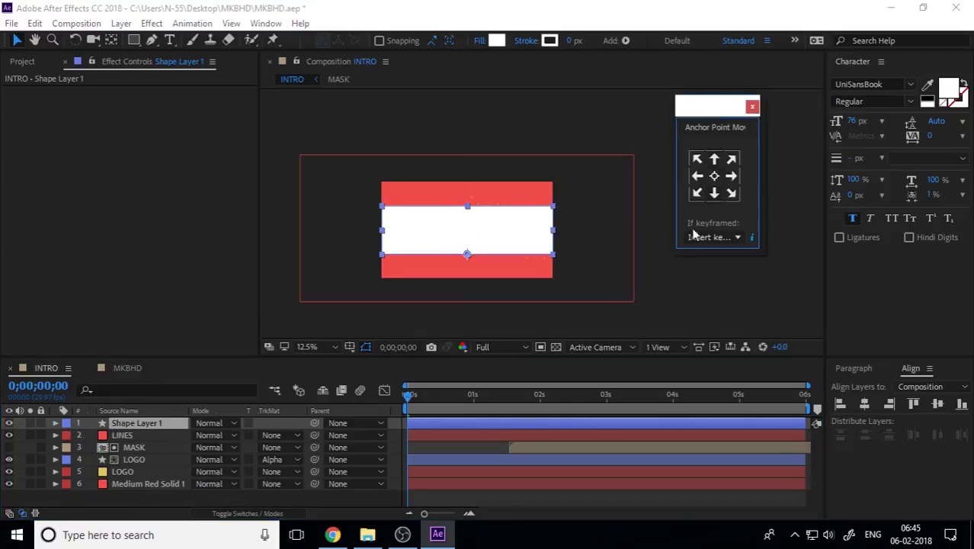
{"action": "left_click", "coordinate": [962, 405]}
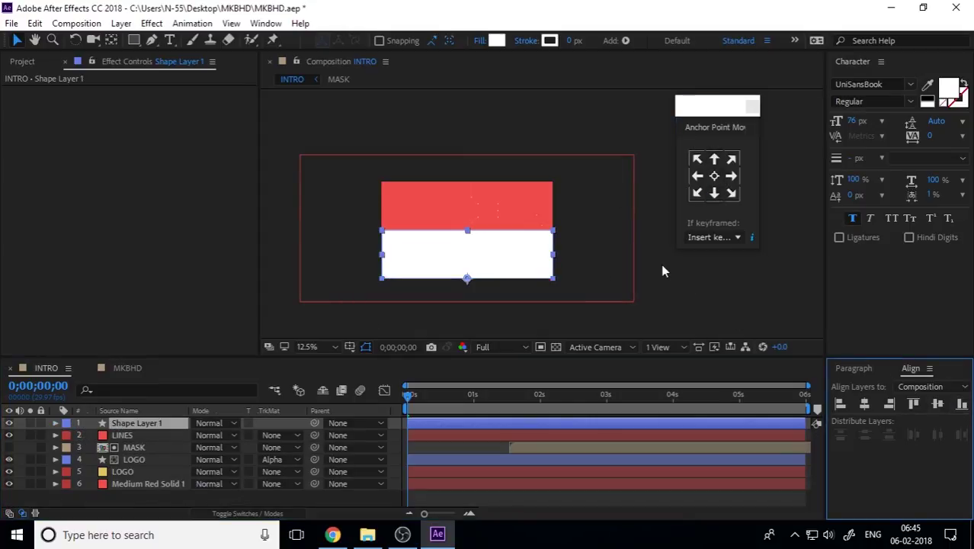
{"action": "left_click", "coordinate": [662, 267]}
{"action": "left_click", "coordinate": [124, 424]}
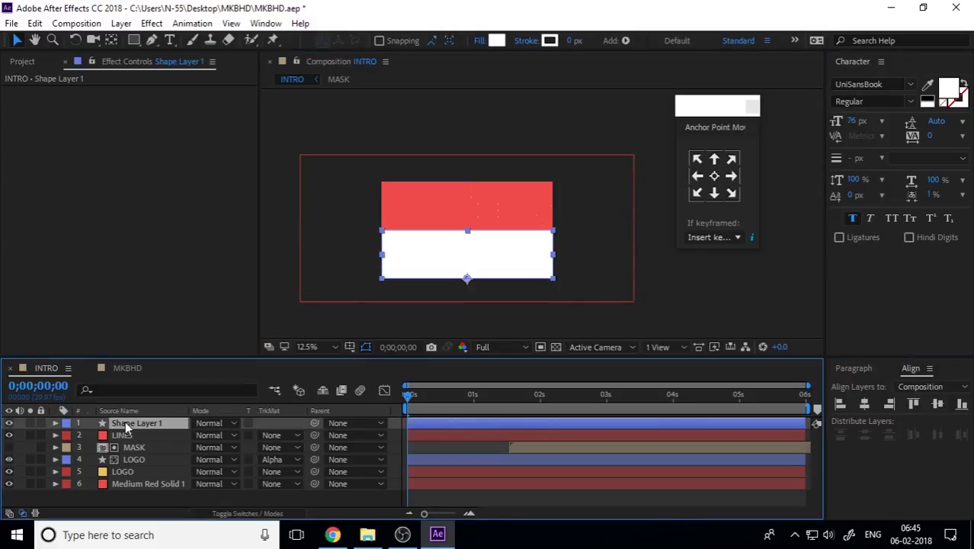
Keyframe Scale at 100,100% at 0s and 100,0% at about one second.
{"action": "key", "text": "s"}
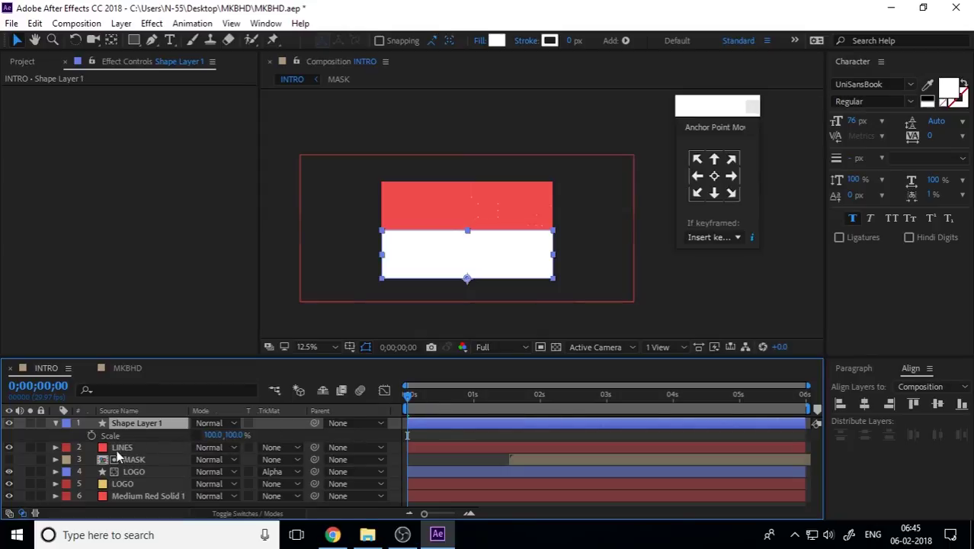
{"action": "left_click", "coordinate": [92, 434]}
{"action": "left_click_drag", "start_coordinate": [415, 395], "coordinate": [467, 396]}
{"action": "left_click_drag", "start_coordinate": [233, 442], "coordinate": [239, 439]}
{"action": "left_click", "coordinate": [235, 435]}
{"action": "type", "text": "0"}
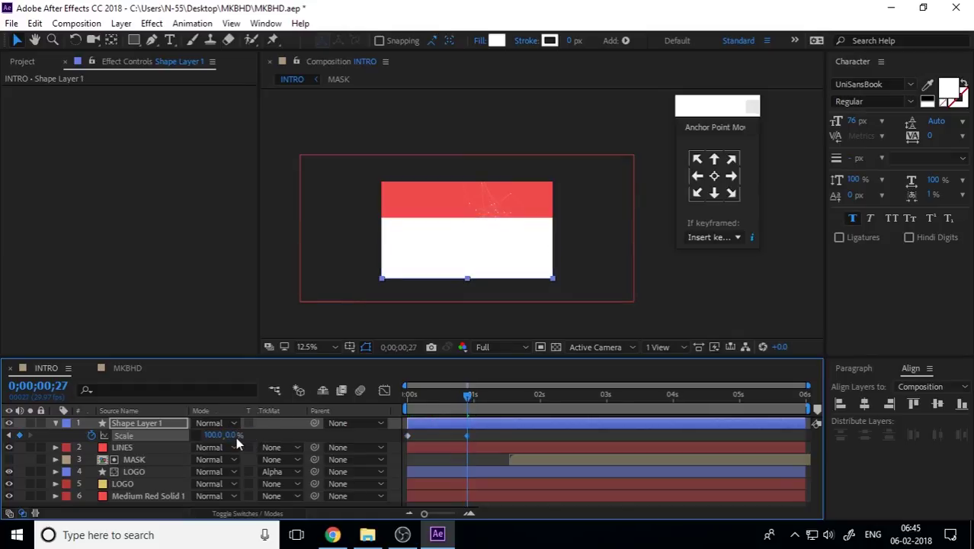
{"action": "key", "text": "Return"}
{"action": "left_click", "coordinate": [671, 265]}
{"action": "left_click_drag", "start_coordinate": [467, 401], "coordinate": [409, 399]}
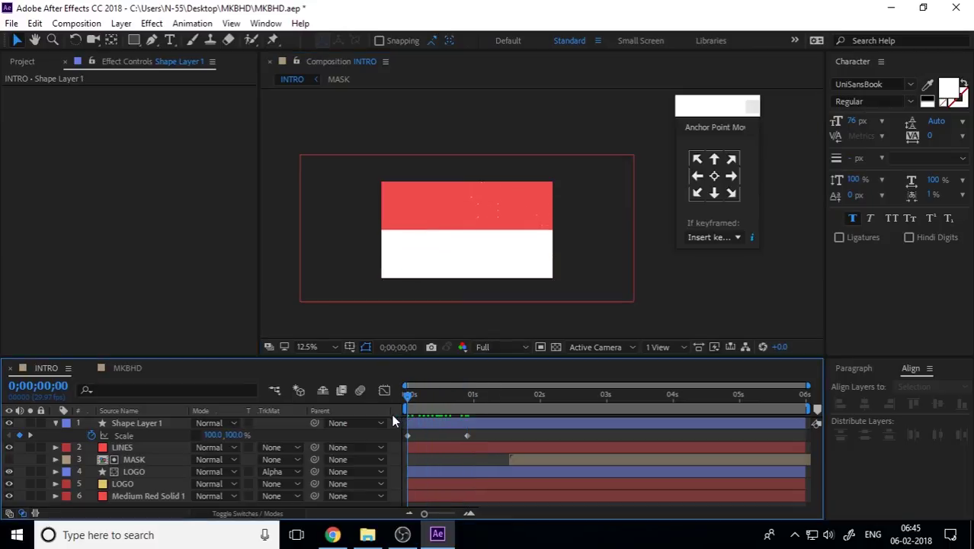
Duplicate Shape Layer 1 and align the copy to the composition top.
{"action": "left_click", "coordinate": [55, 425]}
{"action": "left_click", "coordinate": [126, 424]}
{"action": "key", "text": "ctrl+d"}
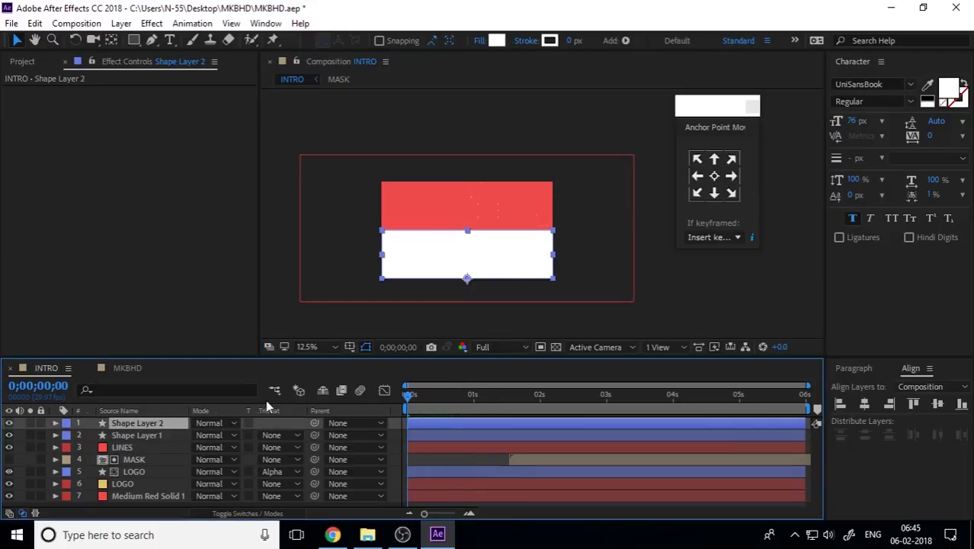
{"action": "left_click_drag", "start_coordinate": [437, 270], "coordinate": [439, 216]}
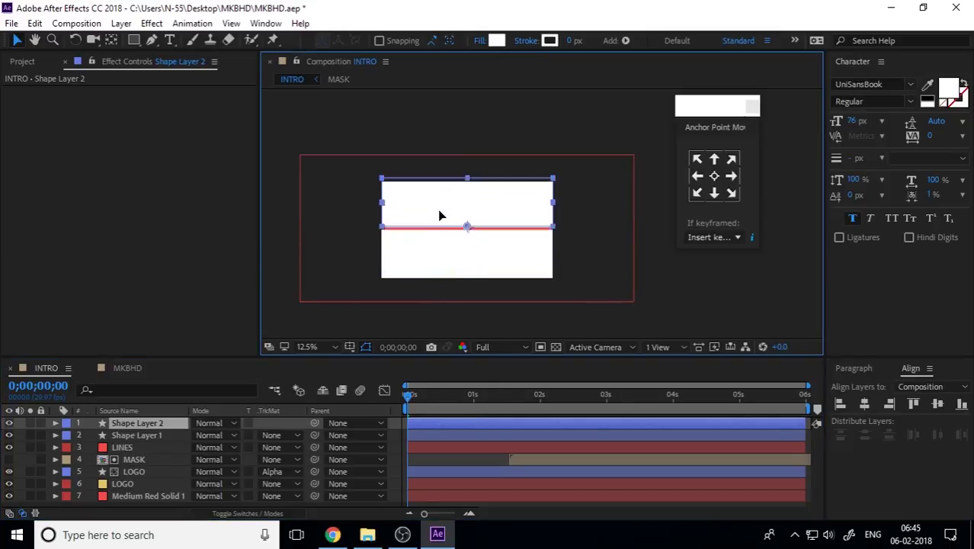
{"action": "left_click", "coordinate": [913, 403]}
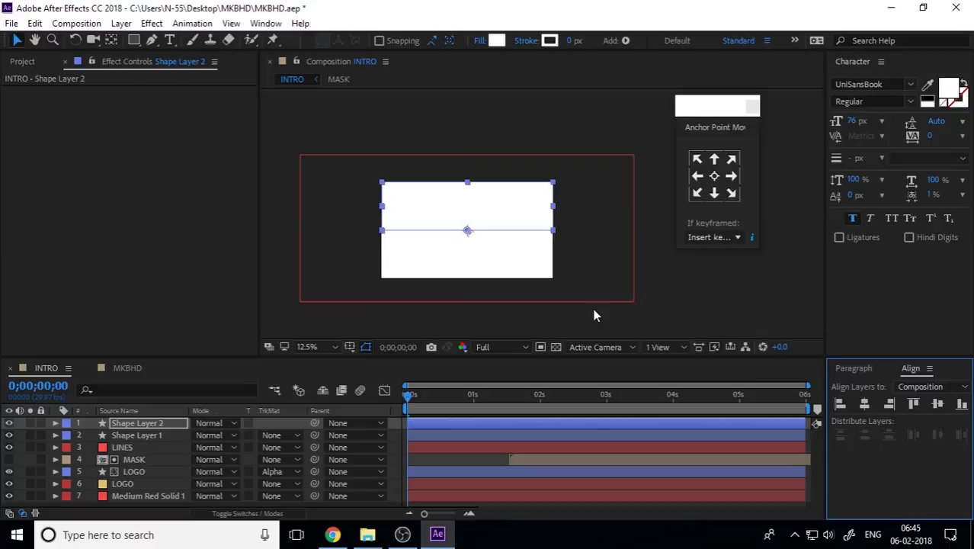
{"action": "left_click_drag", "start_coordinate": [410, 398], "coordinate": [430, 396]}
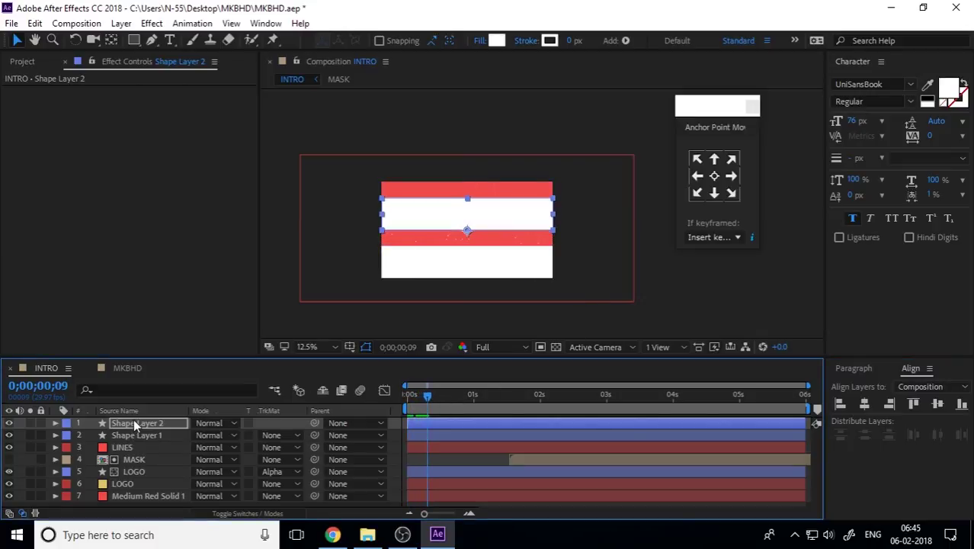
Rotate Shape Layer 2 by 180° and realign it to the composition top.
{"action": "key", "text": "r"}
{"action": "left_click", "coordinate": [213, 434]}
{"action": "key", "text": "Return"}
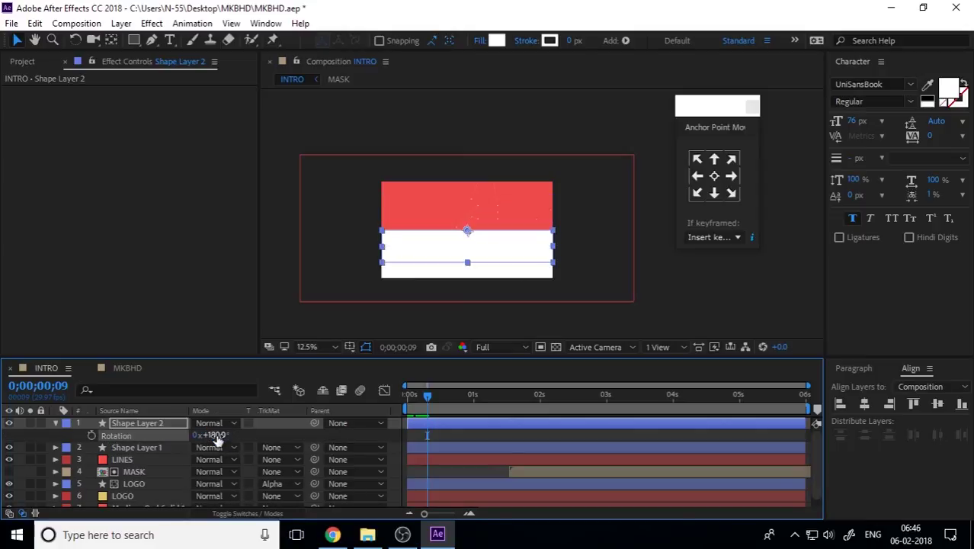
{"action": "left_click", "coordinate": [913, 404]}
{"action": "left_click_drag", "start_coordinate": [417, 396], "coordinate": [477, 408]}
{"action": "left_click_drag", "start_coordinate": [443, 406], "coordinate": [402, 409]}
Collapse Shape Layer 2 and select both shape layers for a new layer.
{"action": "left_click", "coordinate": [58, 425]}
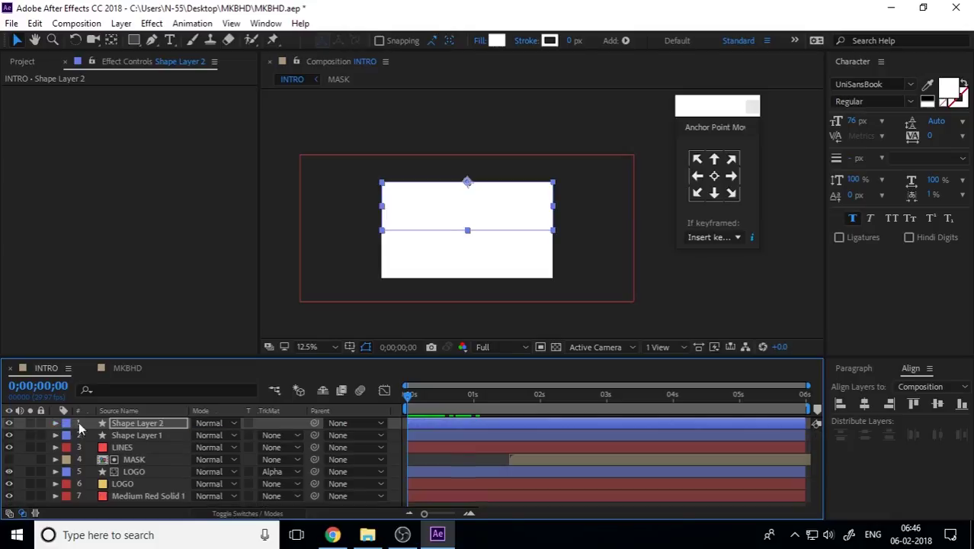
{"action": "left_click", "coordinate": [148, 436], "text": "shift"}
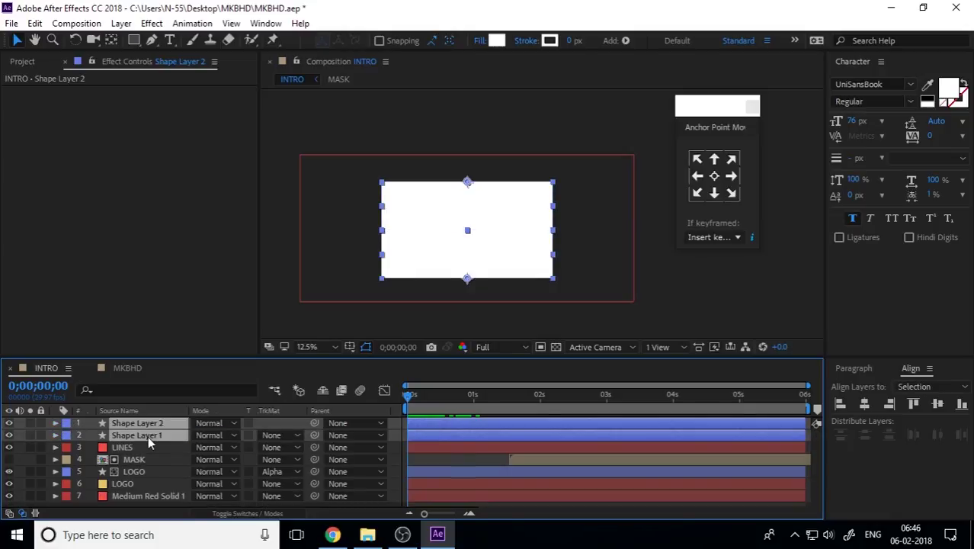
{"action": "left_click", "coordinate": [121, 23]}
{"action": "mouse_move", "coordinate": [40, 42]}
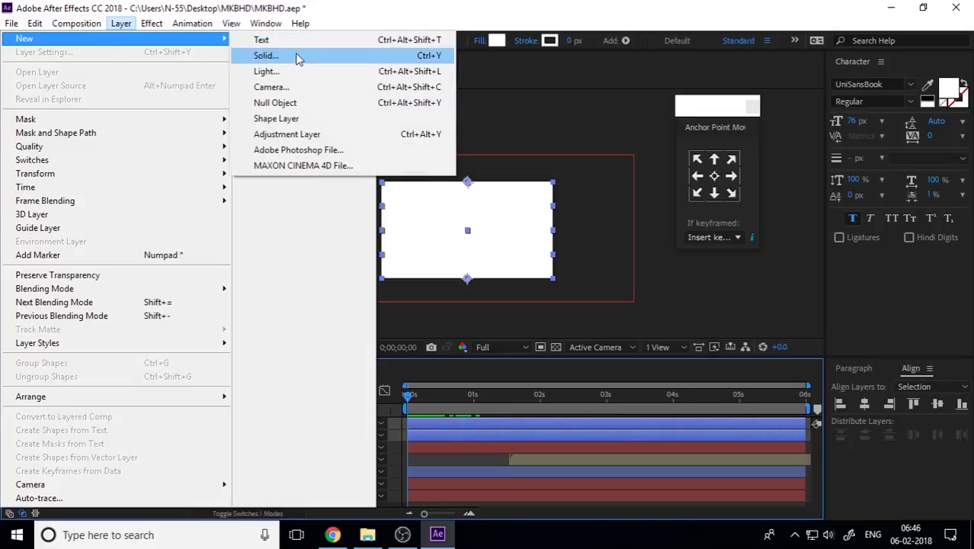
Create a Null 1 layer and parent both shape layers to it.
{"action": "left_click", "coordinate": [296, 99]}
{"action": "left_click", "coordinate": [146, 434]}
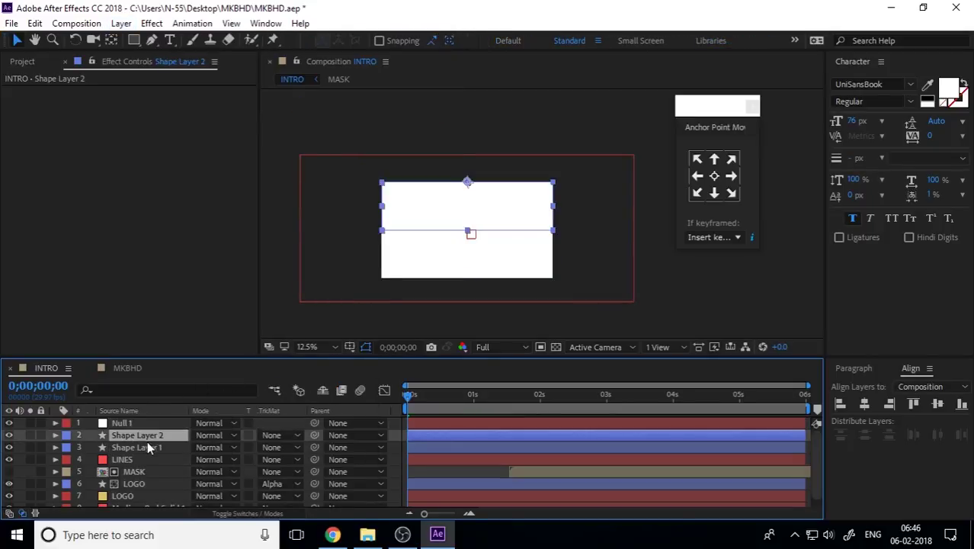
{"action": "left_click", "coordinate": [149, 443], "text": "shift"}
{"action": "left_click_drag", "start_coordinate": [313, 437], "coordinate": [146, 422]}
Rotate Null 1 to 45° to tilt the wipe strips diagonally.
{"action": "left_click", "coordinate": [142, 422]}
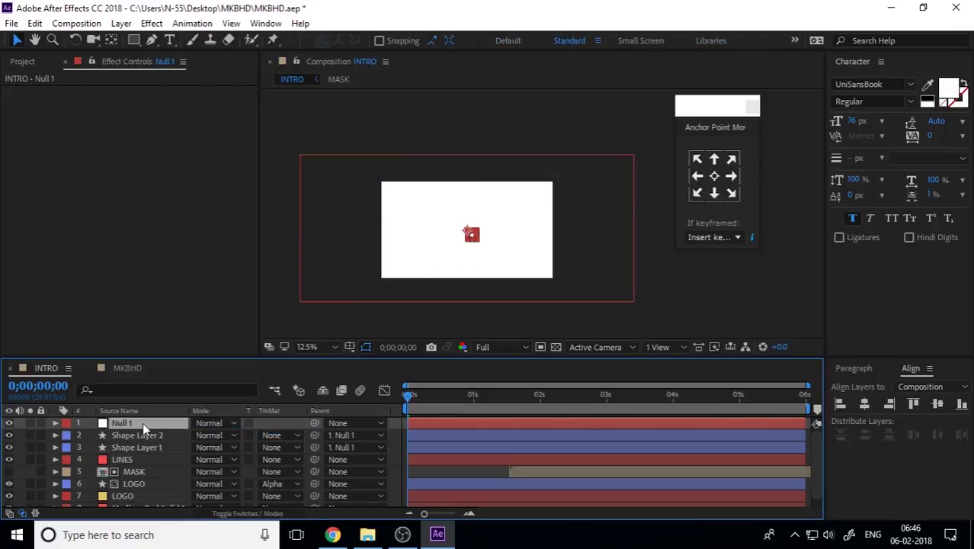
{"action": "key", "text": "r"}
{"action": "left_click", "coordinate": [211, 437]}
{"action": "type", "text": "45"}
{"action": "key", "text": "Return"}
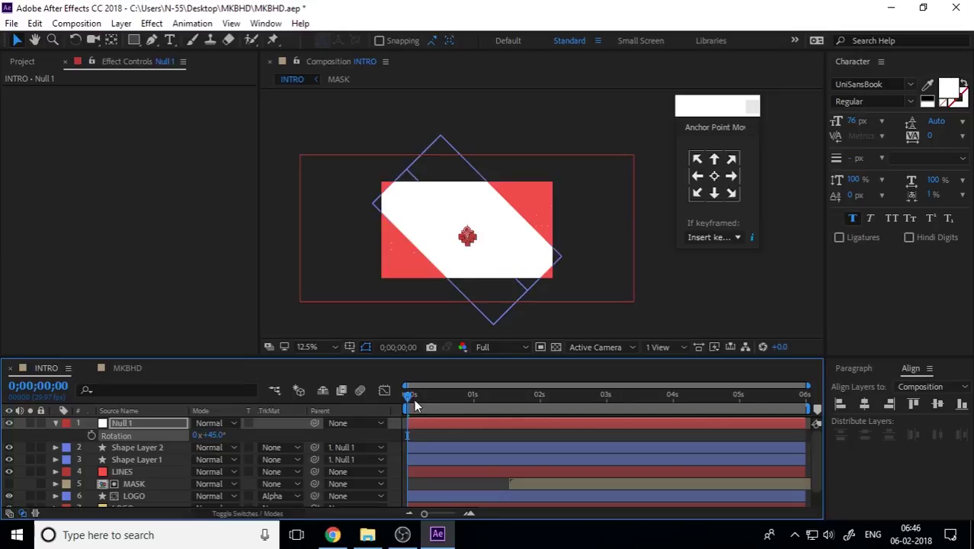
{"action": "mouse_move", "coordinate": [409, 396]}
{"action": "left_mouse_down"}
{"action": "mouse_move", "coordinate": [429, 396]}
{"action": "mouse_move", "coordinate": [407, 396]}
{"action": "left_mouse_up"}
Enlarge Null 1's scale, reduce its rotation angle, and preview the wipe.
{"action": "left_click", "coordinate": [131, 438]}
{"action": "key", "text": "s"}
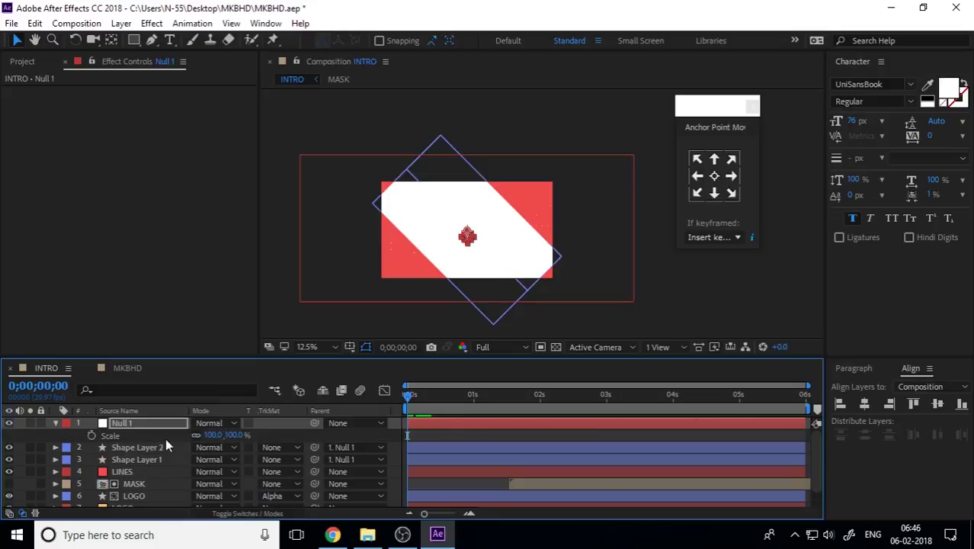
{"action": "mouse_move", "coordinate": [234, 436]}
{"action": "left_mouse_down"}
{"action": "mouse_move", "coordinate": [217, 434]}
{"action": "mouse_move", "coordinate": [241, 435]}
{"action": "left_mouse_up"}
{"action": "mouse_move", "coordinate": [416, 396]}
{"action": "left_mouse_down"}
{"action": "mouse_move", "coordinate": [425, 397]}
{"action": "mouse_move", "coordinate": [415, 397]}
{"action": "left_mouse_up"}
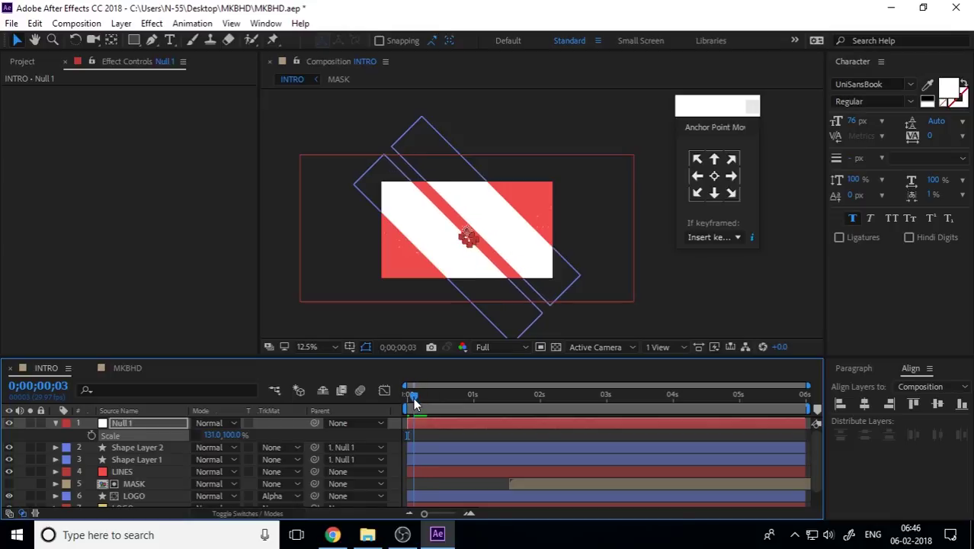
{"action": "key", "text": "r"}
{"action": "left_click_drag", "start_coordinate": [219, 437], "coordinate": [197, 424]}
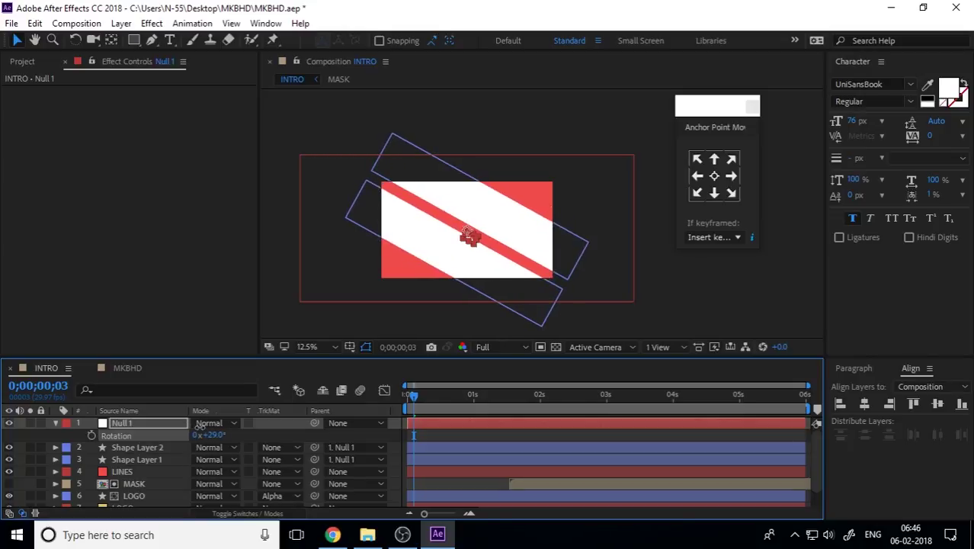
{"action": "left_click_drag", "start_coordinate": [410, 402], "coordinate": [405, 405]}
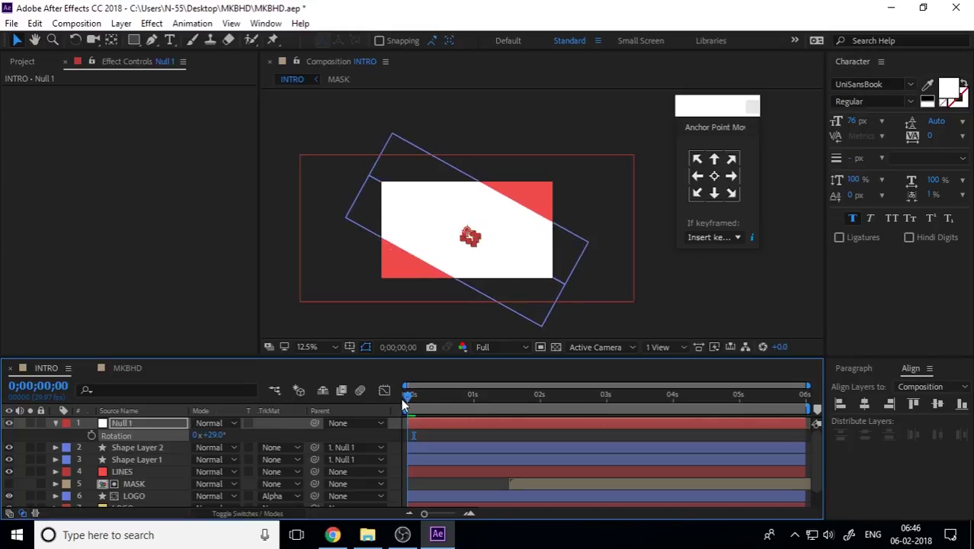
{"action": "key", "text": "space"}
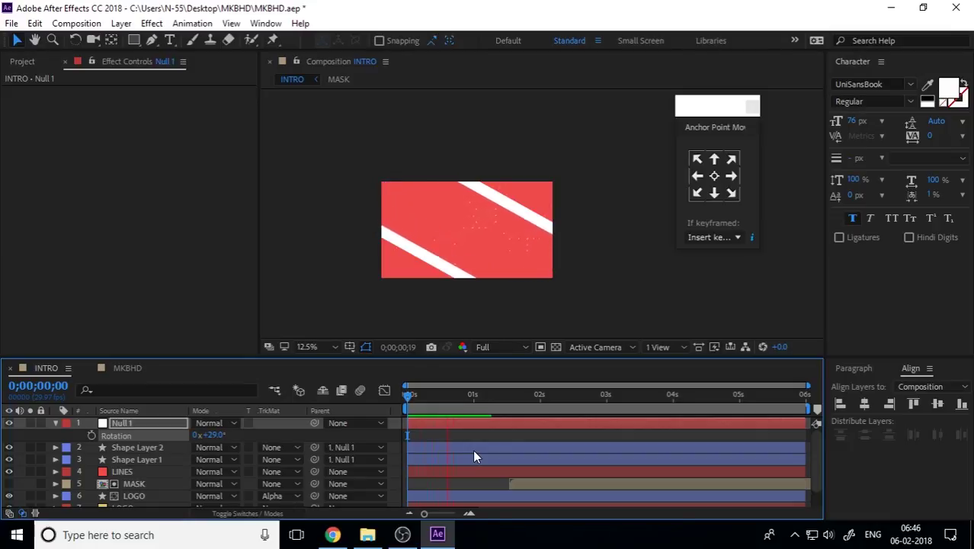
{"action": "key", "text": "space"}
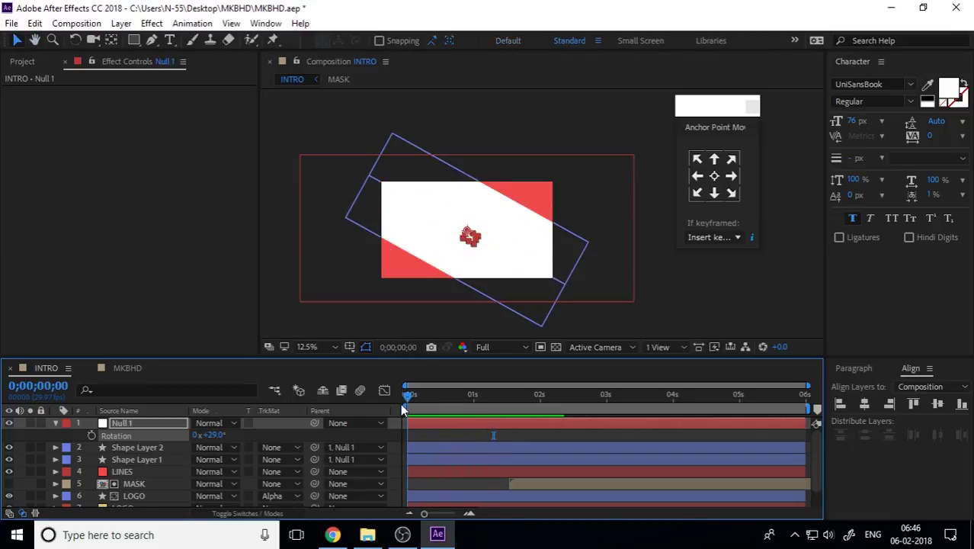
Stretch Null 1 vertically to 178% and preview the wipe again.
{"action": "key", "text": "s"}
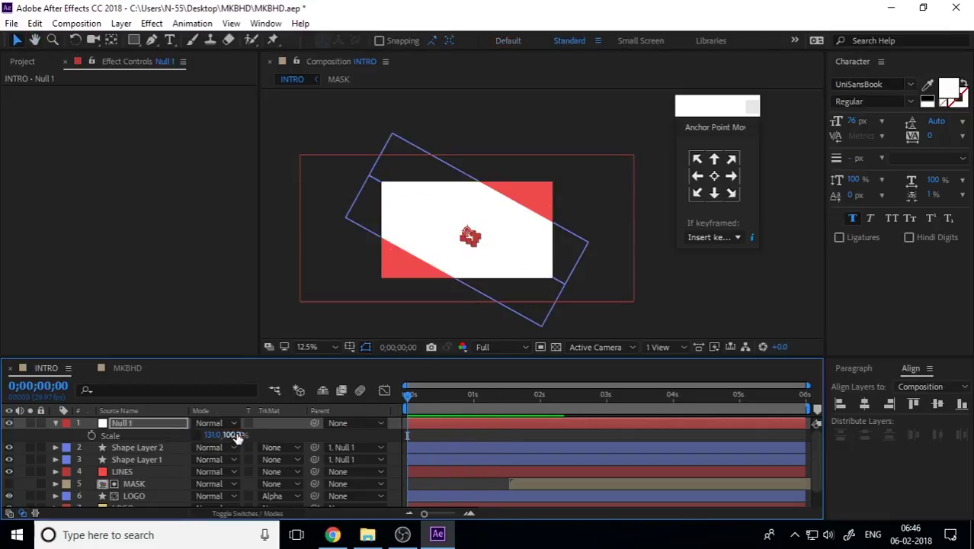
{"action": "left_click_drag", "start_coordinate": [236, 435], "coordinate": [290, 433]}
{"action": "left_click_drag", "start_coordinate": [411, 398], "coordinate": [398, 417]}
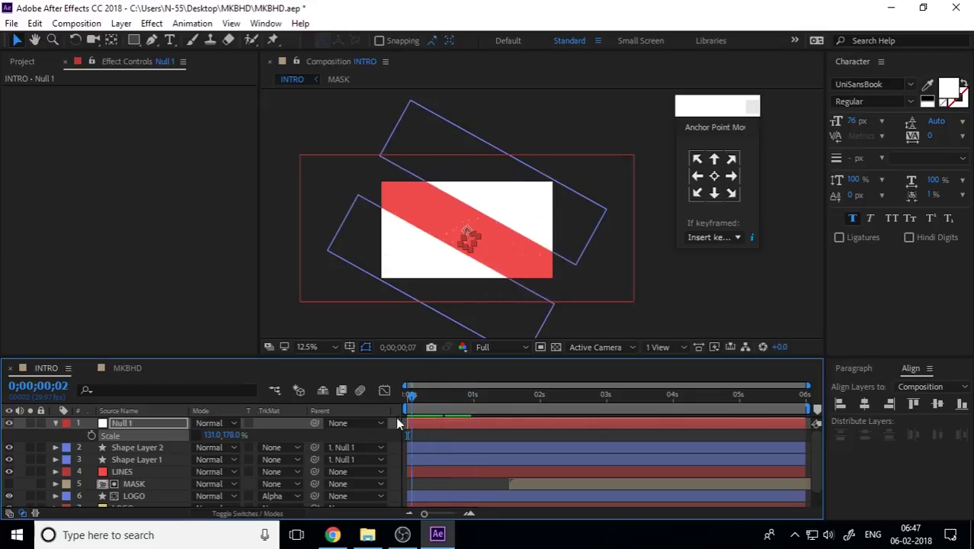
{"action": "key", "text": "space"}
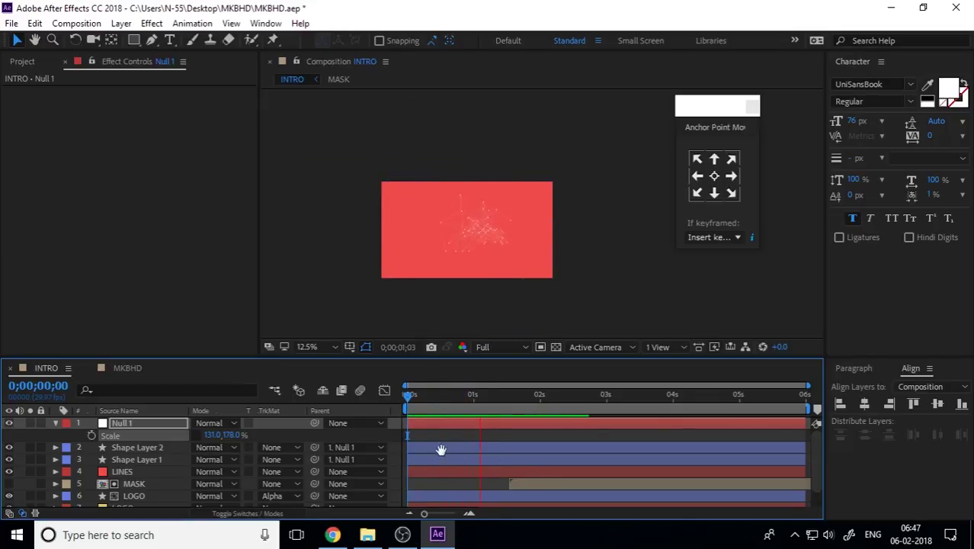
{"action": "key", "text": "space"}
Collapse Null 1's Scale, scrub through the opening second, and select Null 1.
{"action": "left_click", "coordinate": [56, 423]}
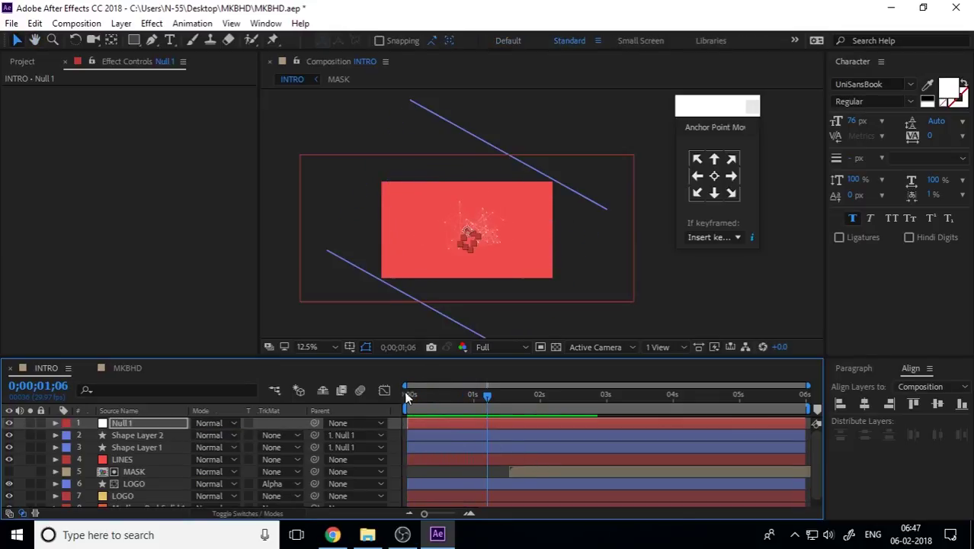
{"action": "scroll", "coordinate": [481, 269], "scroll_direction": "up", "scroll_amount": 2}
{"action": "left_click_drag", "start_coordinate": [513, 298], "coordinate": [533, 303]}
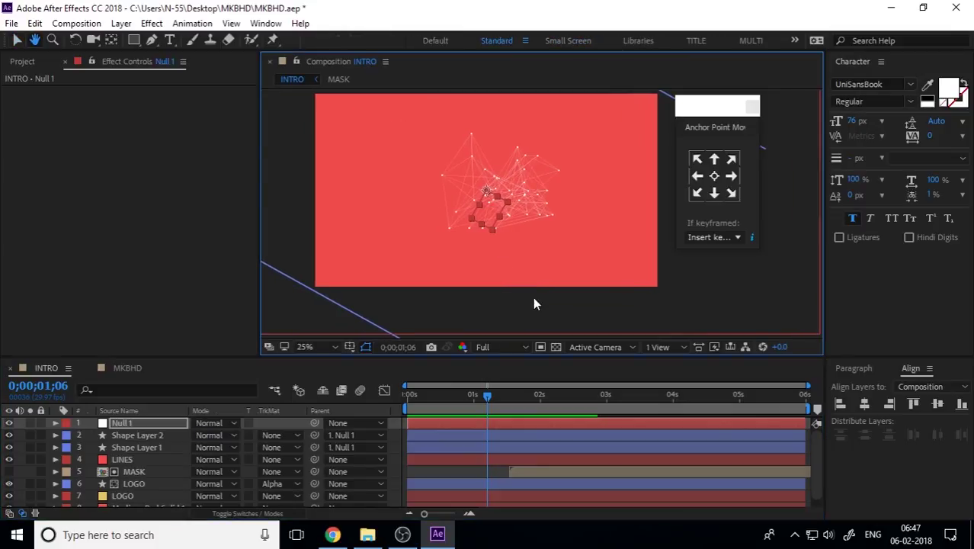
{"action": "scroll", "coordinate": [533, 304], "scroll_direction": "down", "scroll_amount": 1}
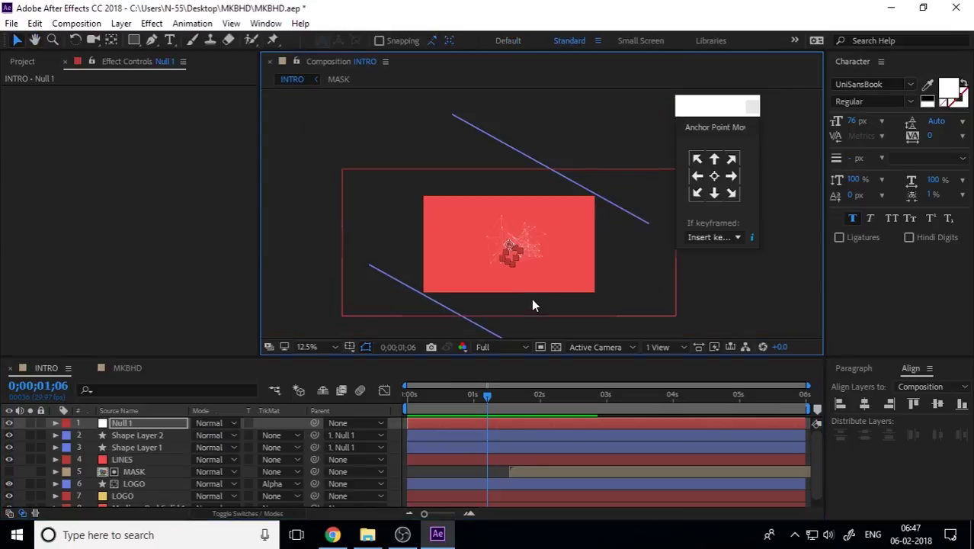
{"action": "left_click", "coordinate": [414, 406]}
{"action": "left_click_drag", "start_coordinate": [414, 407], "coordinate": [500, 402]}
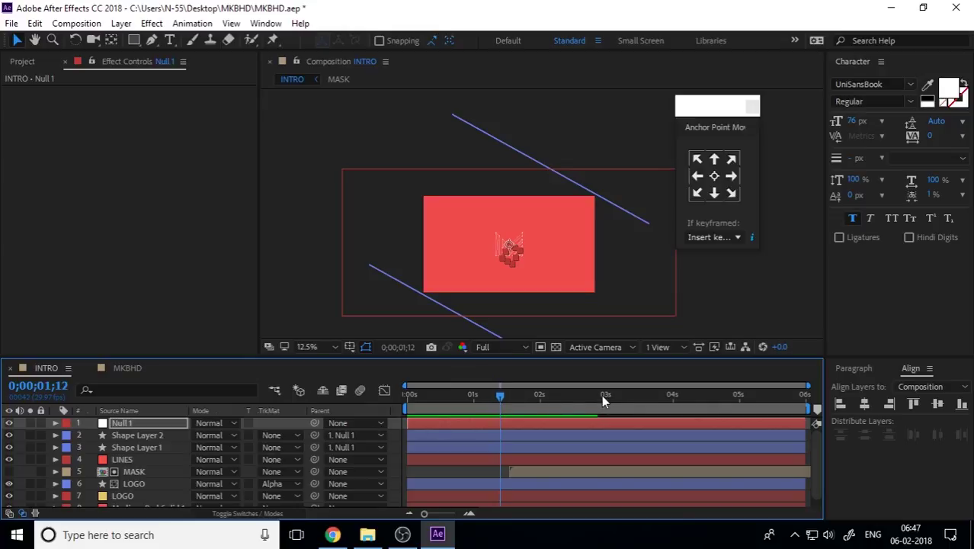
{"action": "left_click", "coordinate": [158, 425]}
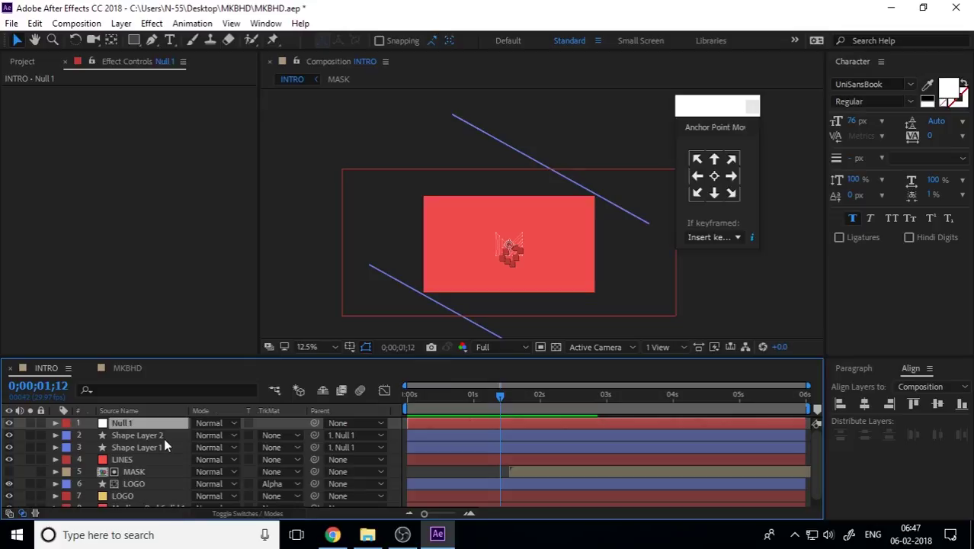
Pre-compose Null 1 and both shape layers into a precomp named END.
{"action": "left_click", "coordinate": [161, 443], "text": "shift"}
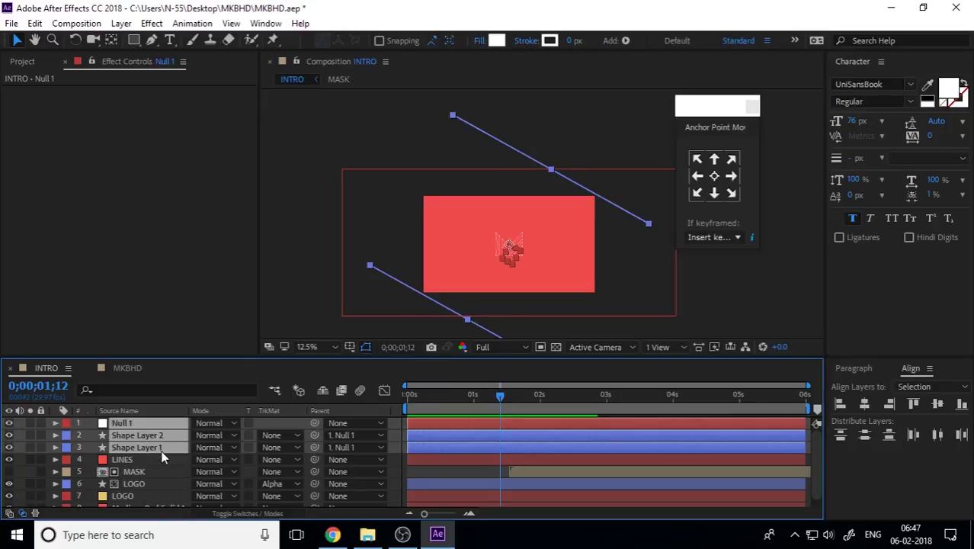
{"action": "right_click", "coordinate": [161, 442]}
{"action": "left_click", "coordinate": [204, 464]}
{"action": "type", "text": "END"}
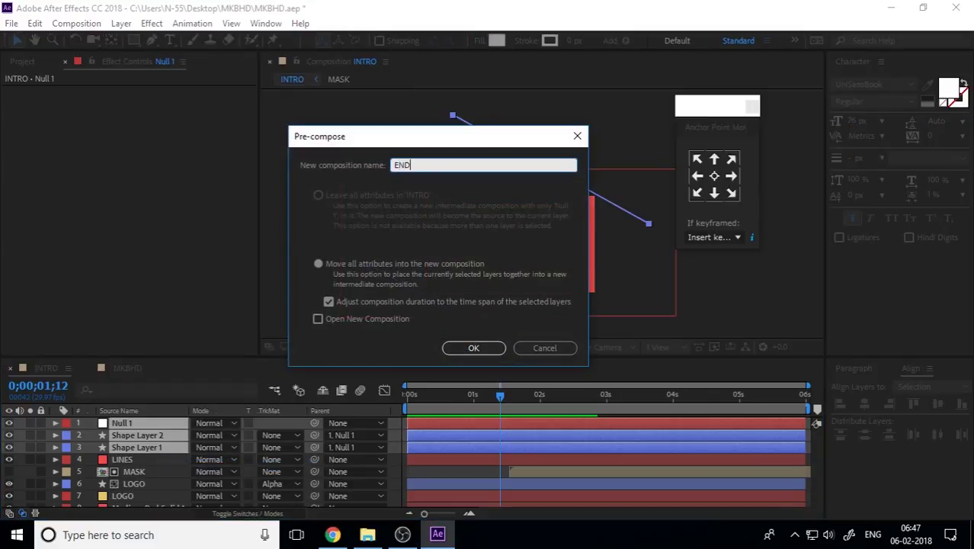
{"action": "key", "text": "Return"}
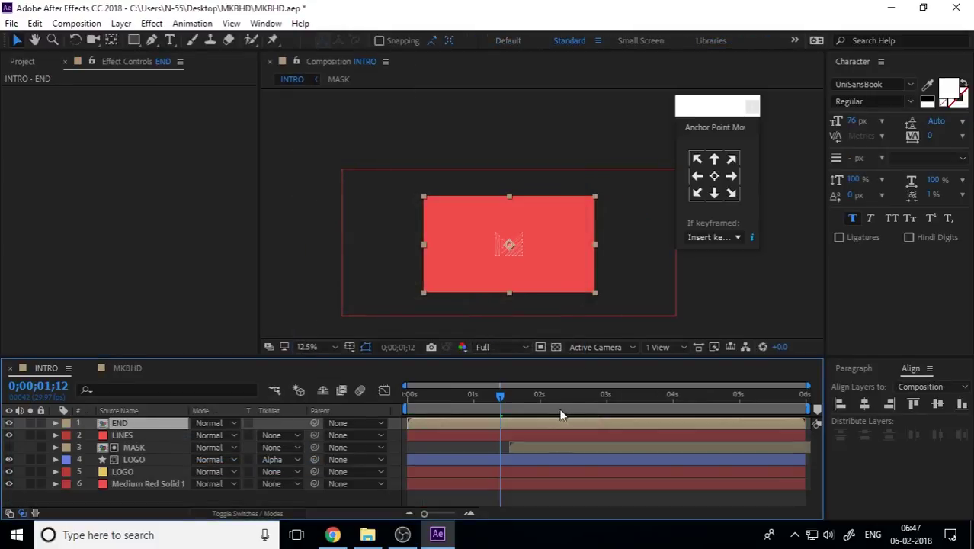
Shift the END layer so it starts near 4 seconds.
{"action": "left_click_drag", "start_coordinate": [510, 400], "coordinate": [664, 419]}
{"action": "key", "text": "Page_Down"}
{"action": "key", "text": "Page_Down"}
{"action": "key", "text": "Page_Down"}
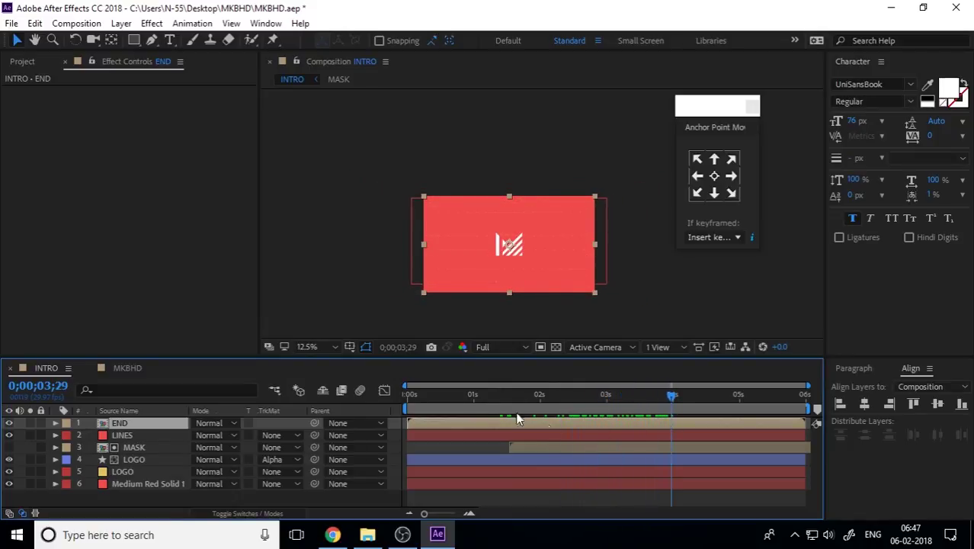
{"action": "left_click_drag", "start_coordinate": [426, 429], "coordinate": [705, 425]}
{"action": "left_click_drag", "start_coordinate": [671, 395], "coordinate": [704, 442]}
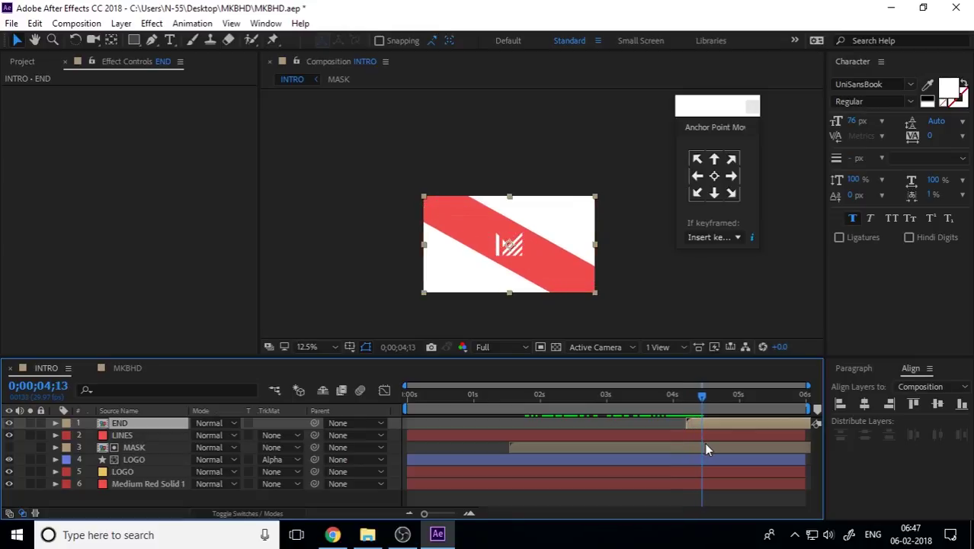
Set END's blending mode to Stencil Alpha and scrub back to check the transition.
{"action": "left_click", "coordinate": [219, 424]}
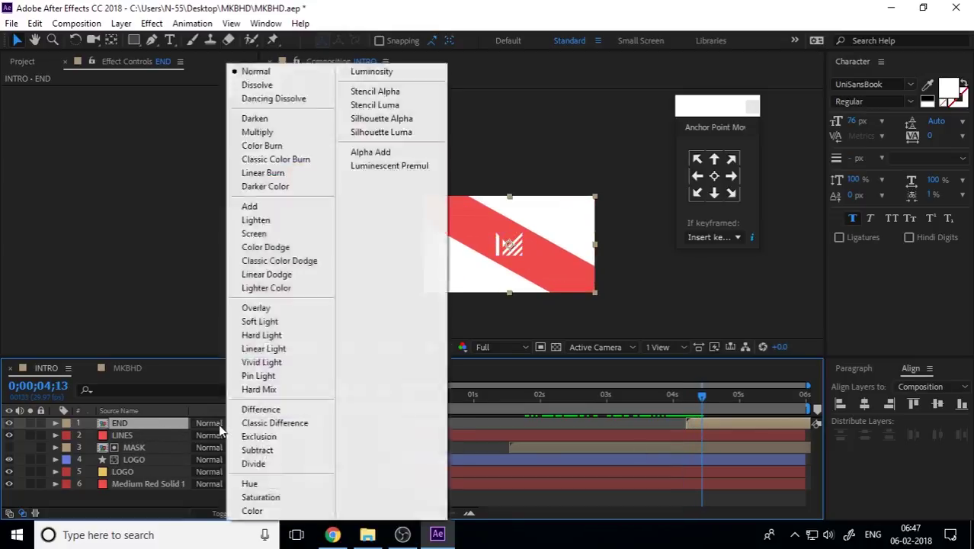
{"action": "left_click", "coordinate": [407, 91]}
{"action": "left_click_drag", "start_coordinate": [695, 395], "coordinate": [663, 412]}
{"action": "left_click", "coordinate": [554, 348]}
{"action": "left_click", "coordinate": [664, 397]}
Preview the wipe transition and return to the first frame.
{"action": "key", "text": "space"}
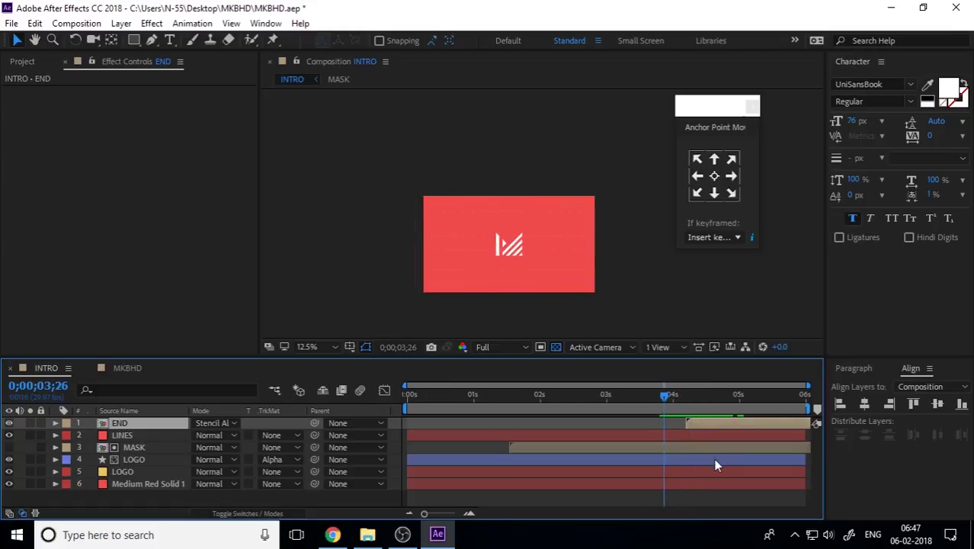
{"action": "key", "text": "space"}
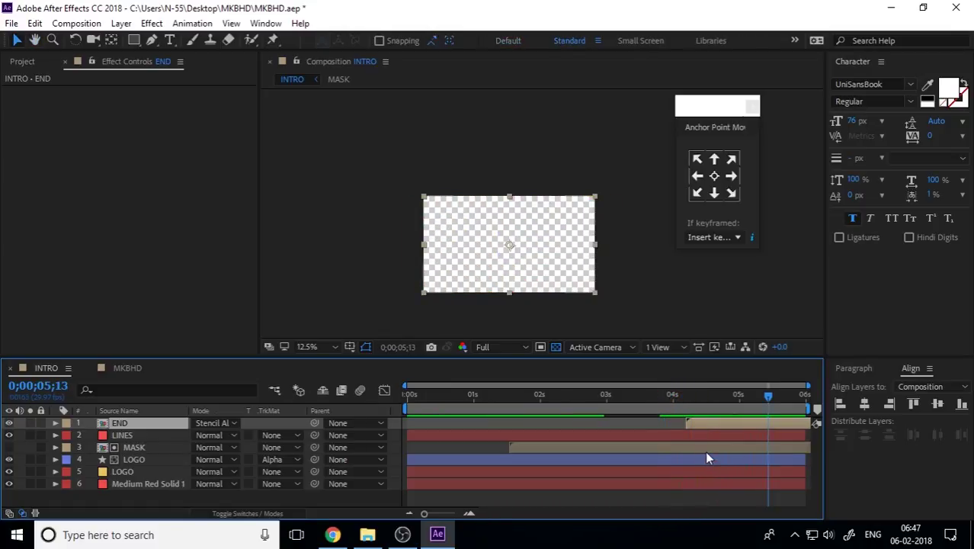
{"action": "left_click_drag", "start_coordinate": [684, 407], "coordinate": [649, 437]}
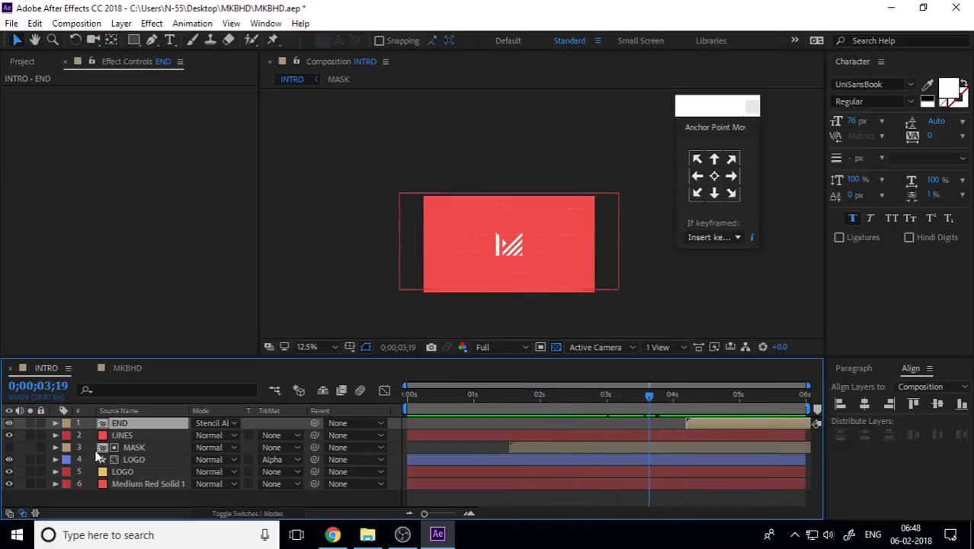
{"action": "left_click", "coordinate": [583, 400]}
{"action": "key", "text": "Home"}
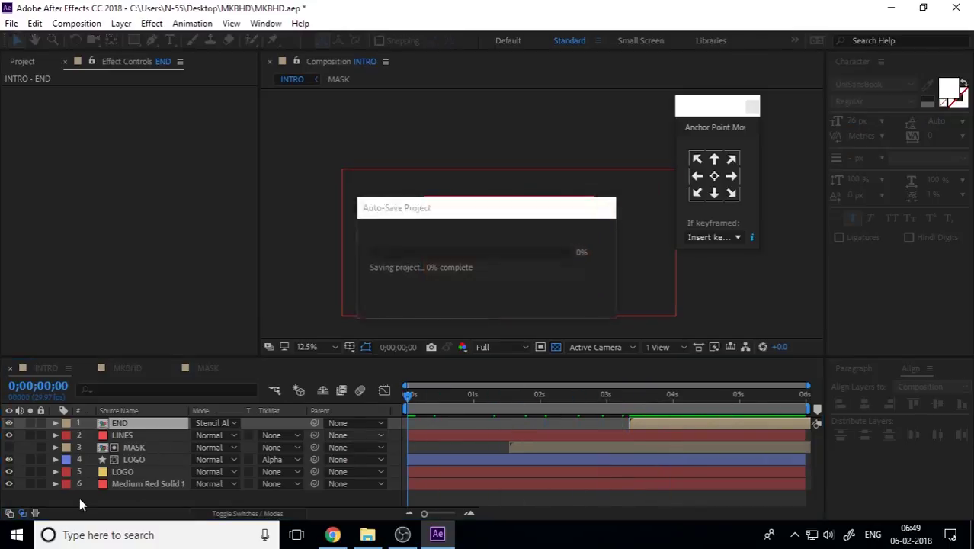
Pre-compose all six INTRO layers into a single precomp named MAIN.
{"action": "left_click_drag", "start_coordinate": [120, 496], "coordinate": [126, 396]}
{"action": "right_click", "coordinate": [160, 434]}
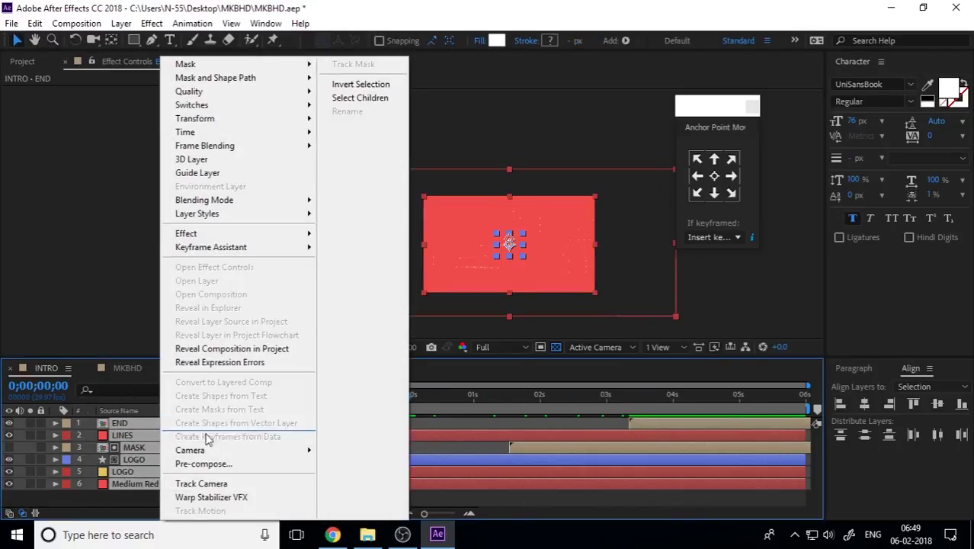
{"action": "left_click", "coordinate": [223, 465]}
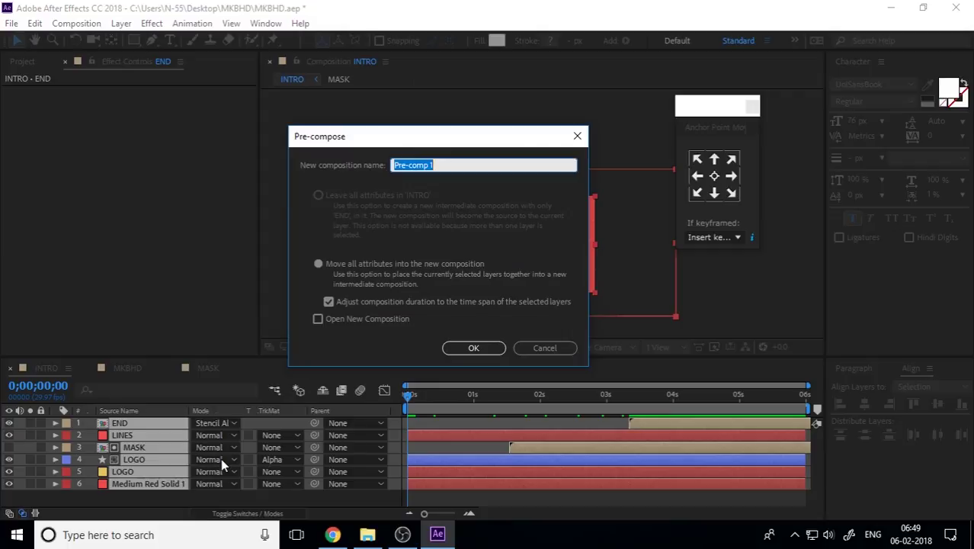
{"action": "key", "text": "BackSpace"}
{"action": "key", "text": "Return"}
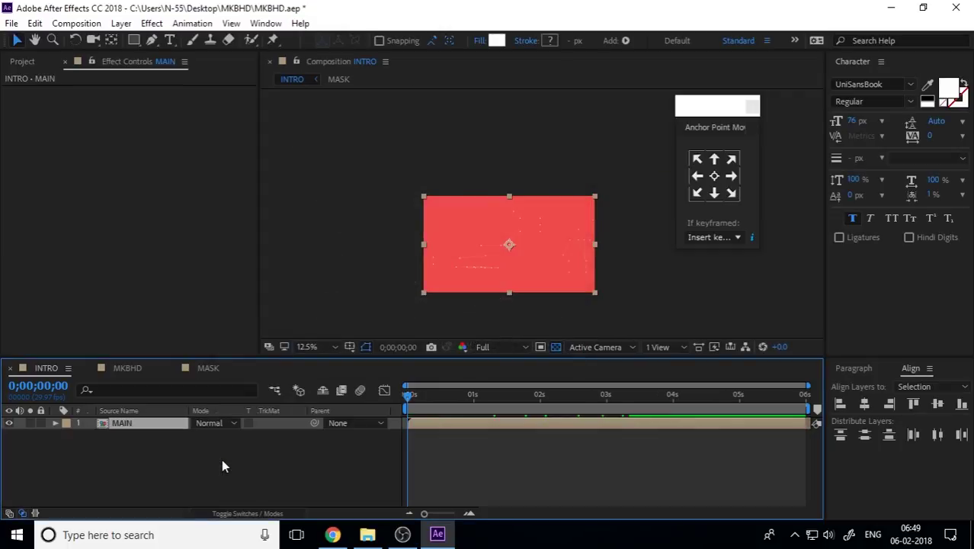
Add SUNDAY RAIN.mp4 to INTRO, scale it to fill the frame, and place it below MAIN.
{"action": "left_click", "coordinate": [215, 461]}
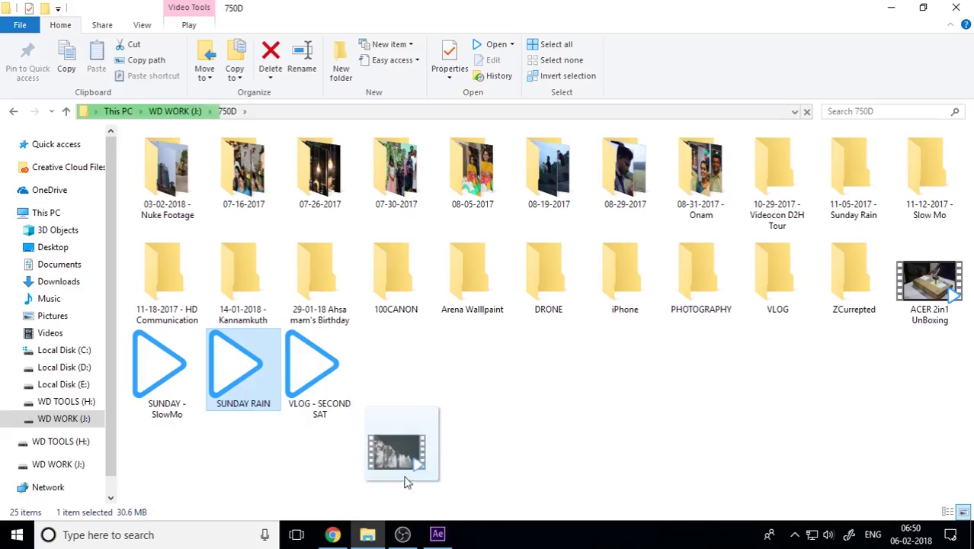
{"action": "left_click_drag", "start_coordinate": [408, 481], "coordinate": [234, 462]}
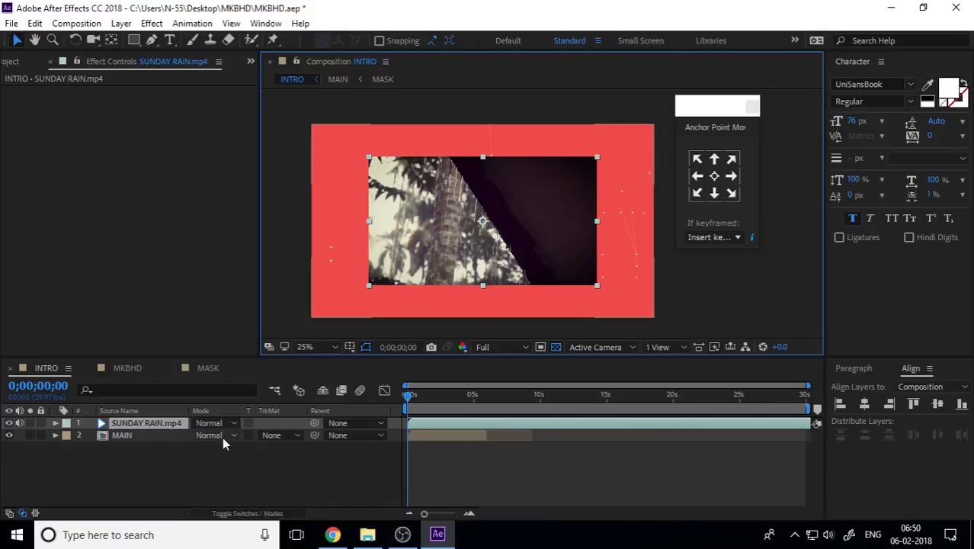
{"action": "key", "text": "ctrl+alt+f"}
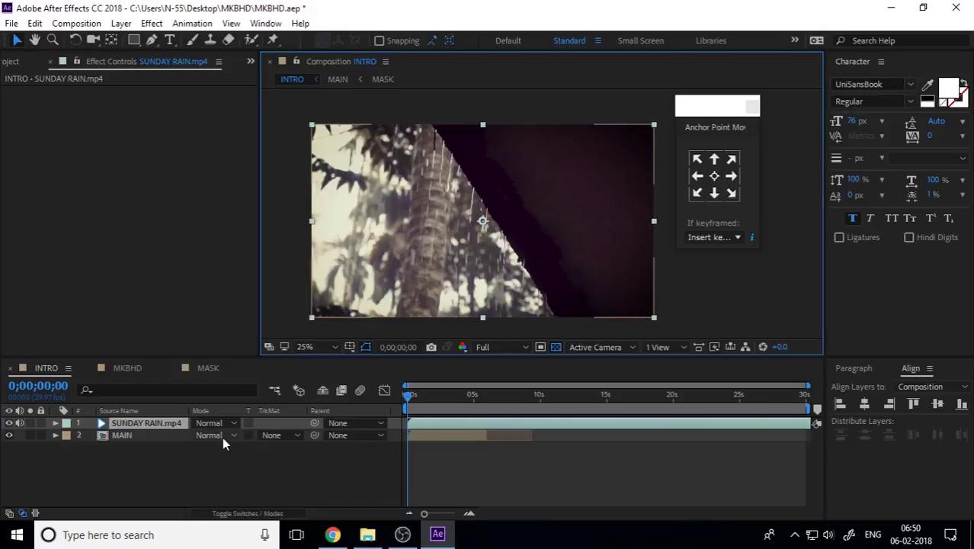
{"action": "key", "text": "ctrl+["}
Preview the intro to check the wipe revealing the rain footage.
{"action": "key", "text": "space"}
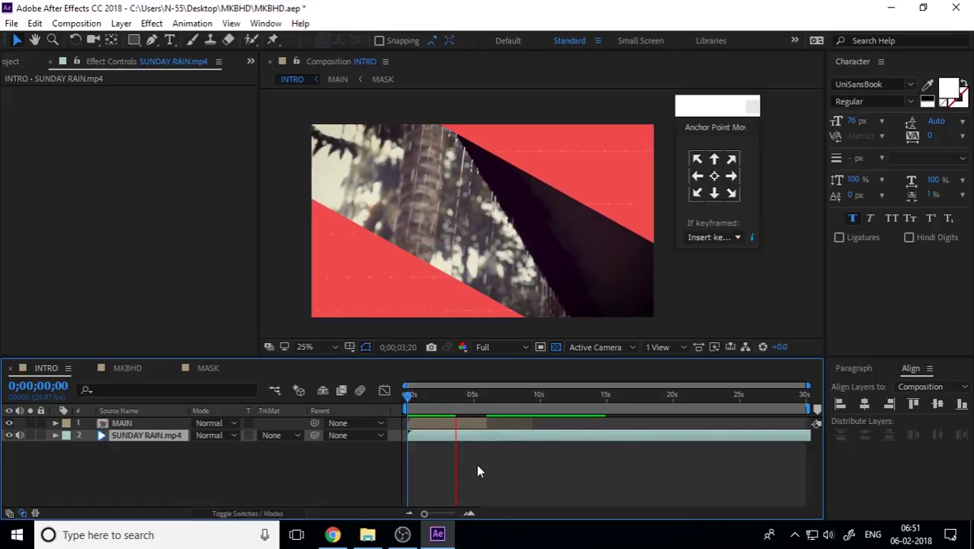
{"action": "left_click", "coordinate": [409, 395]}
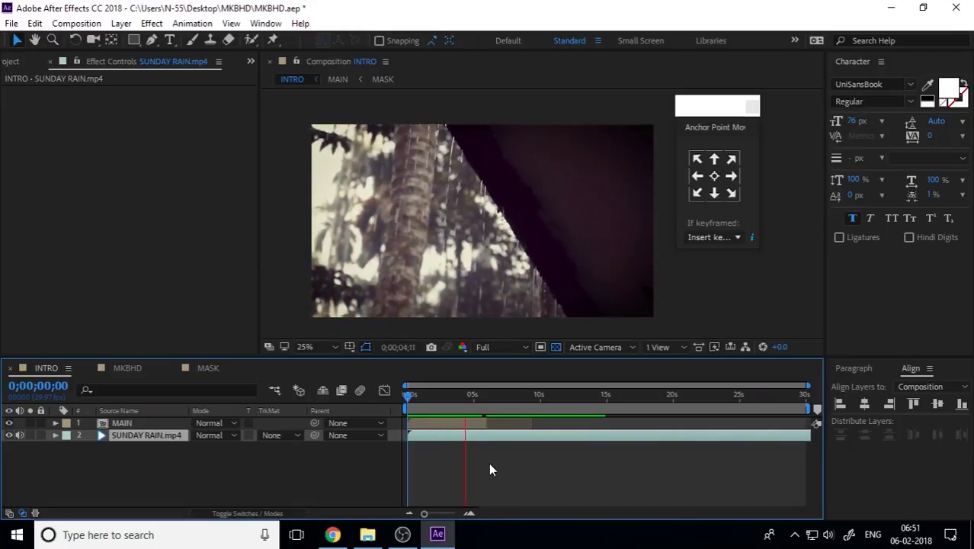
{"action": "key", "text": "space"}
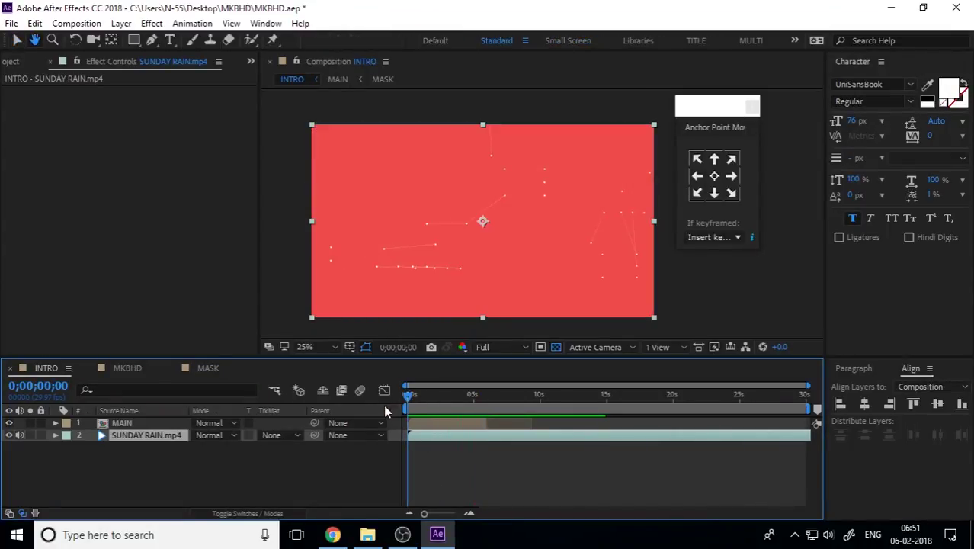
{"action": "key", "text": "space"}
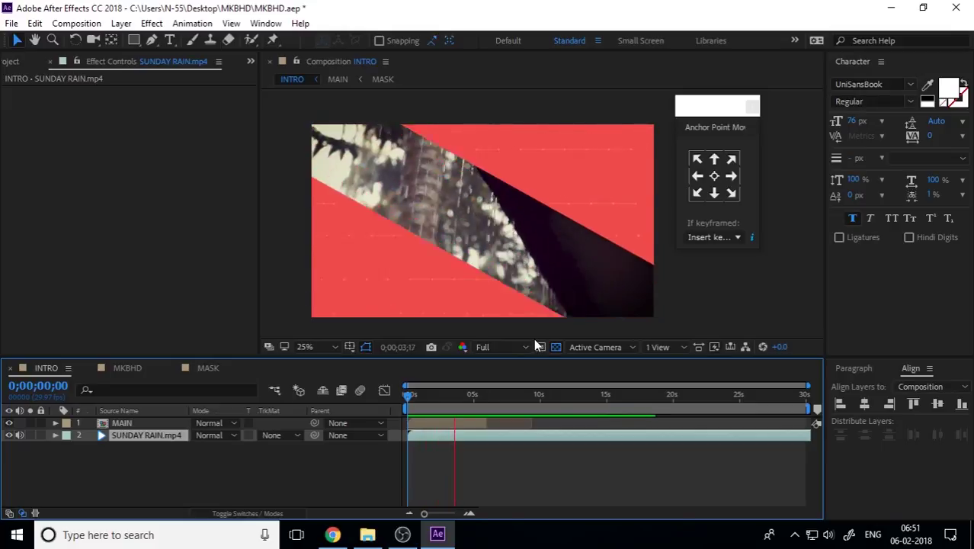
{"action": "key", "text": "space"}
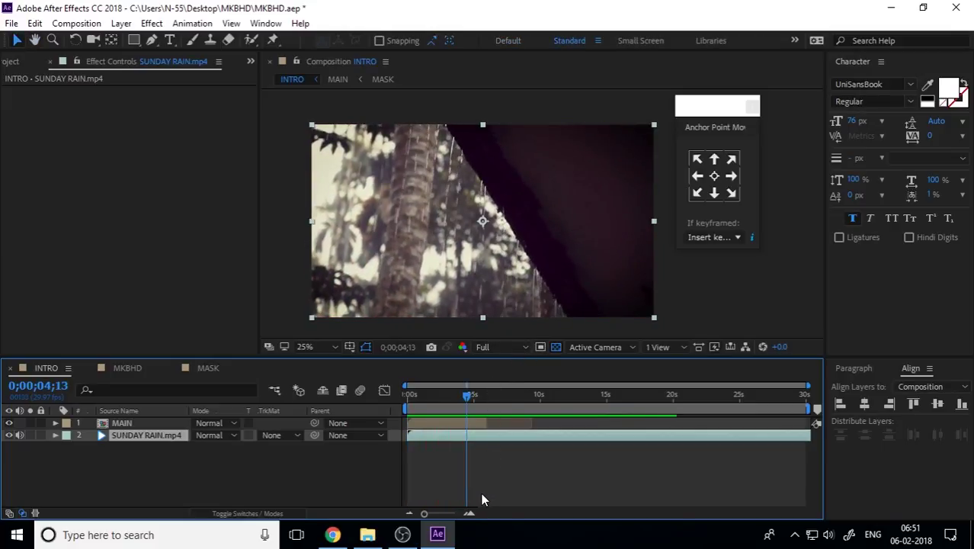
{"action": "mouse_move", "coordinate": [403, 534]}
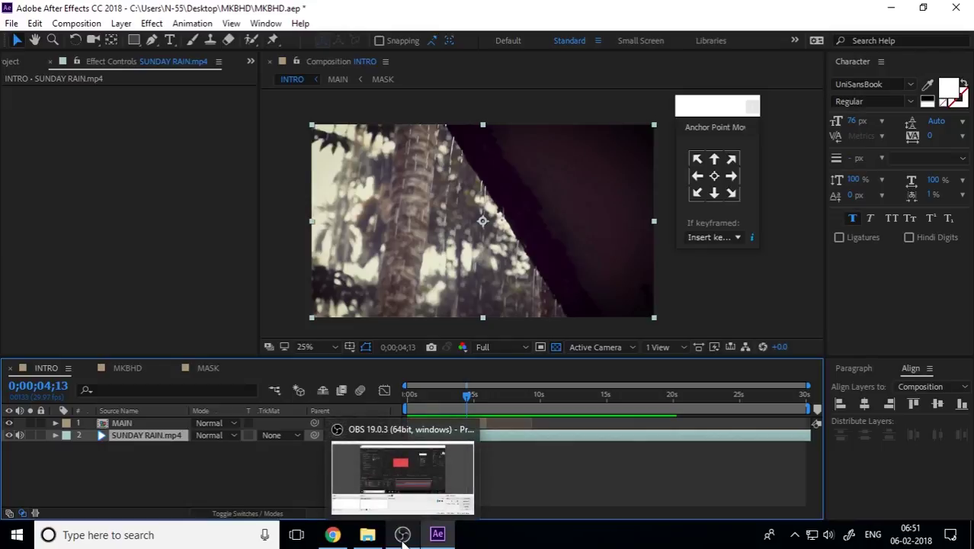
{"action": "left_click", "coordinate": [639, 476]}
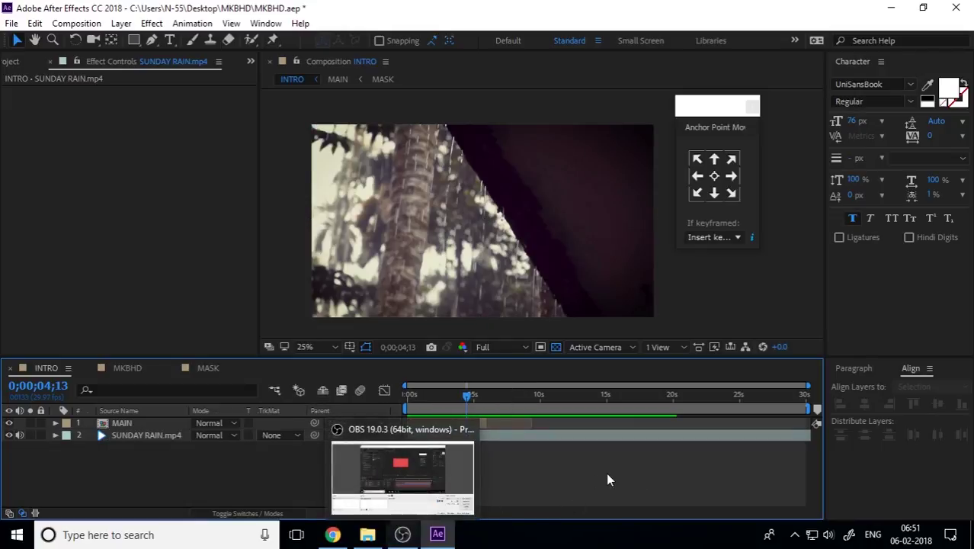
{"action": "left_click", "coordinate": [411, 396]}
{"action": "key", "text": "space"}
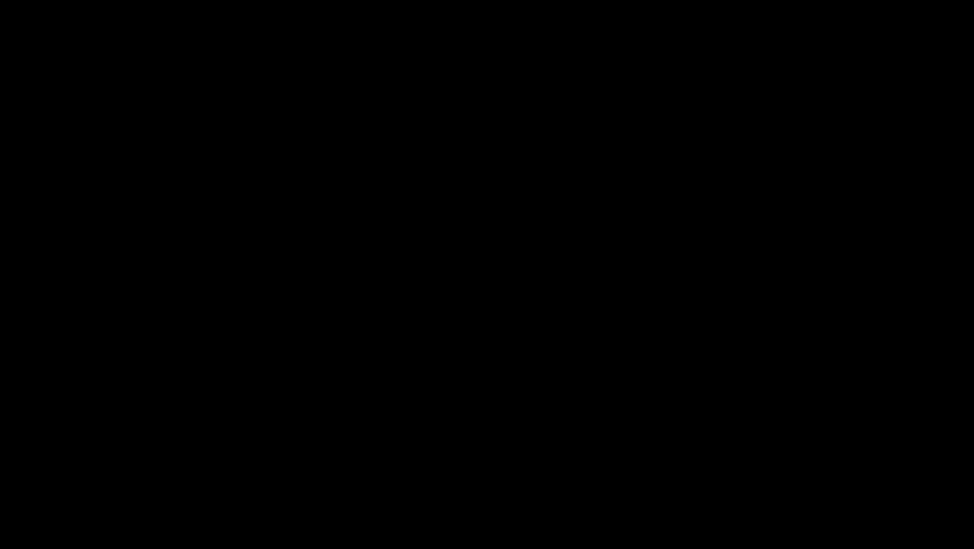